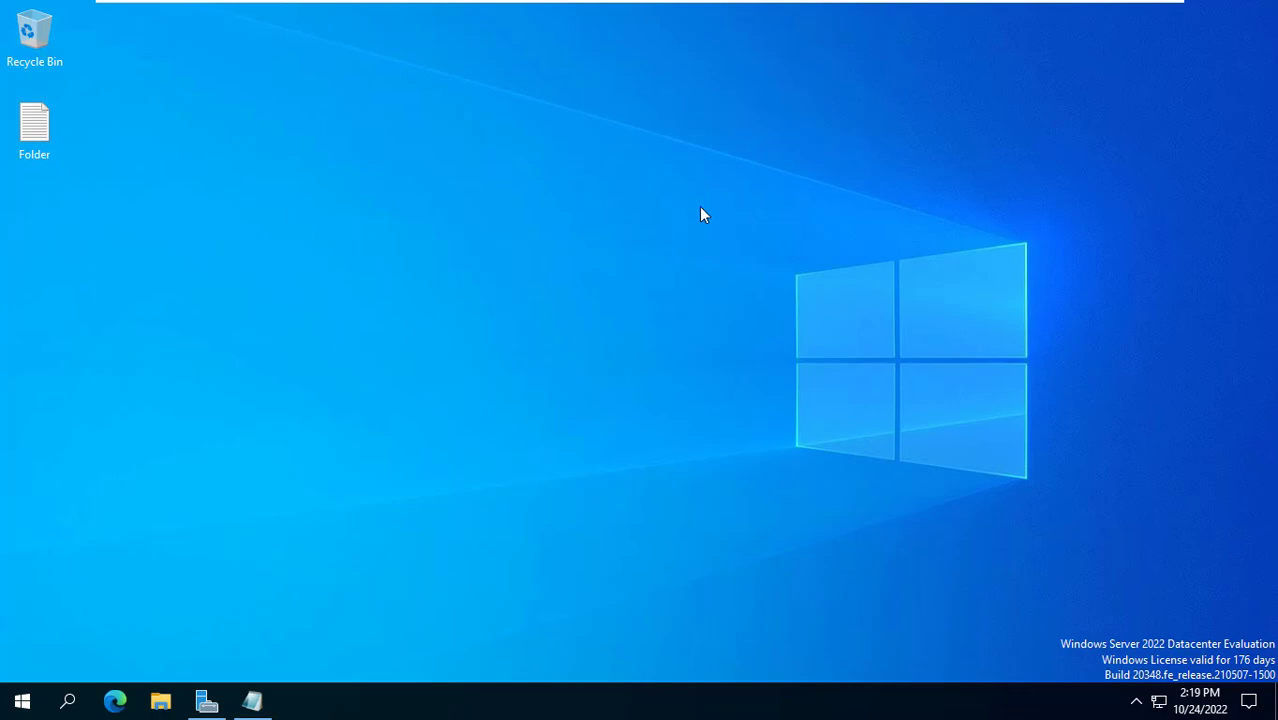
- Open Computer Management from Server Manager and display the local Users folder
{"action": "left_click", "coordinate": [219, 706]}
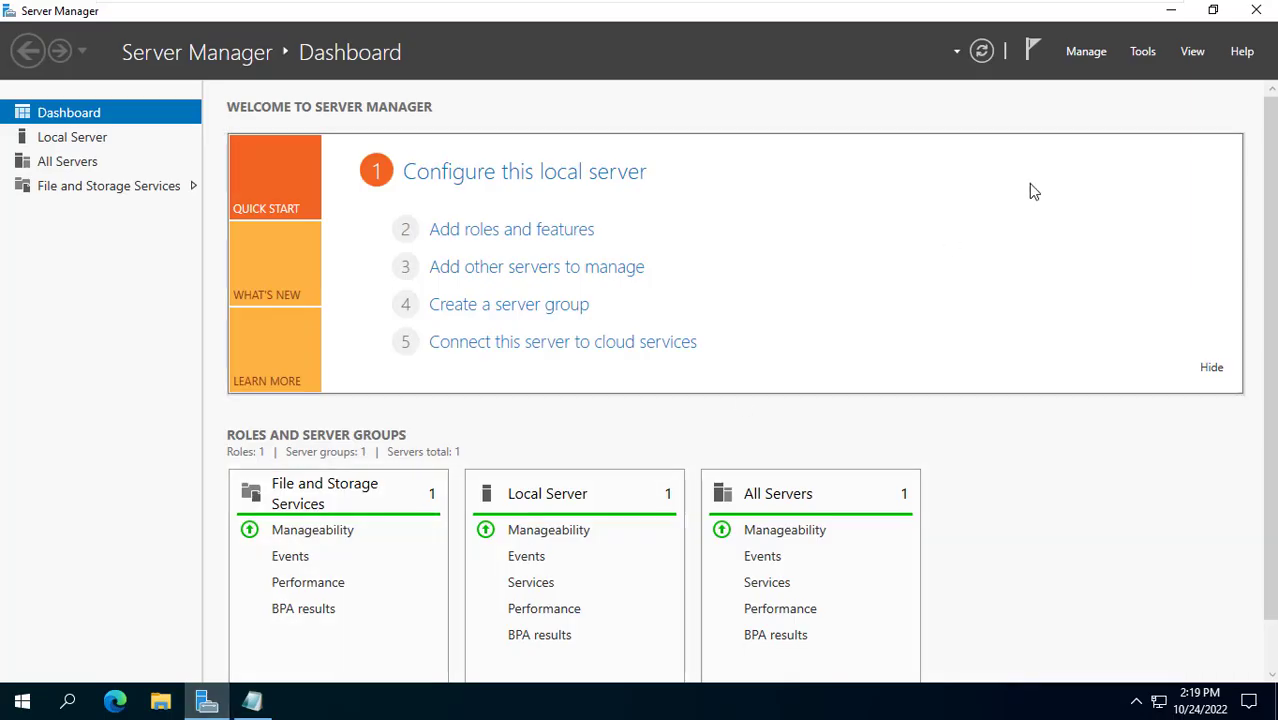
{"action": "left_click", "coordinate": [1140, 58]}
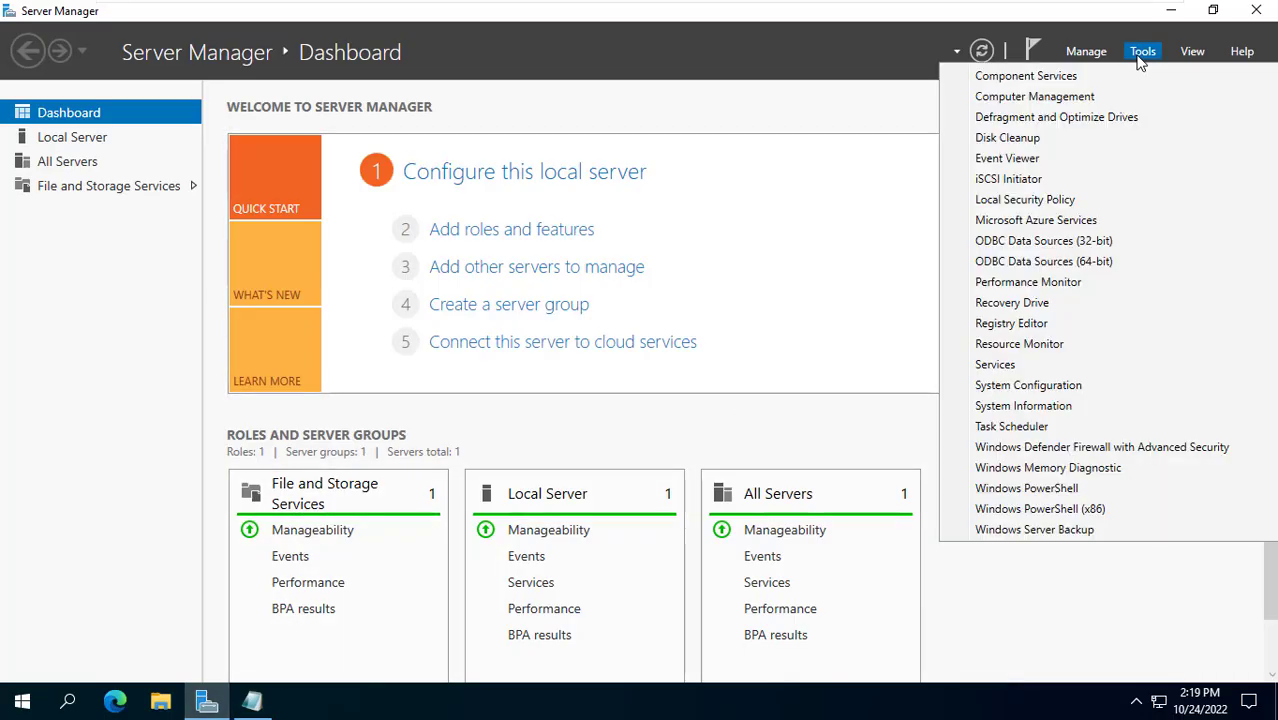
{"action": "left_click", "coordinate": [1080, 104]}
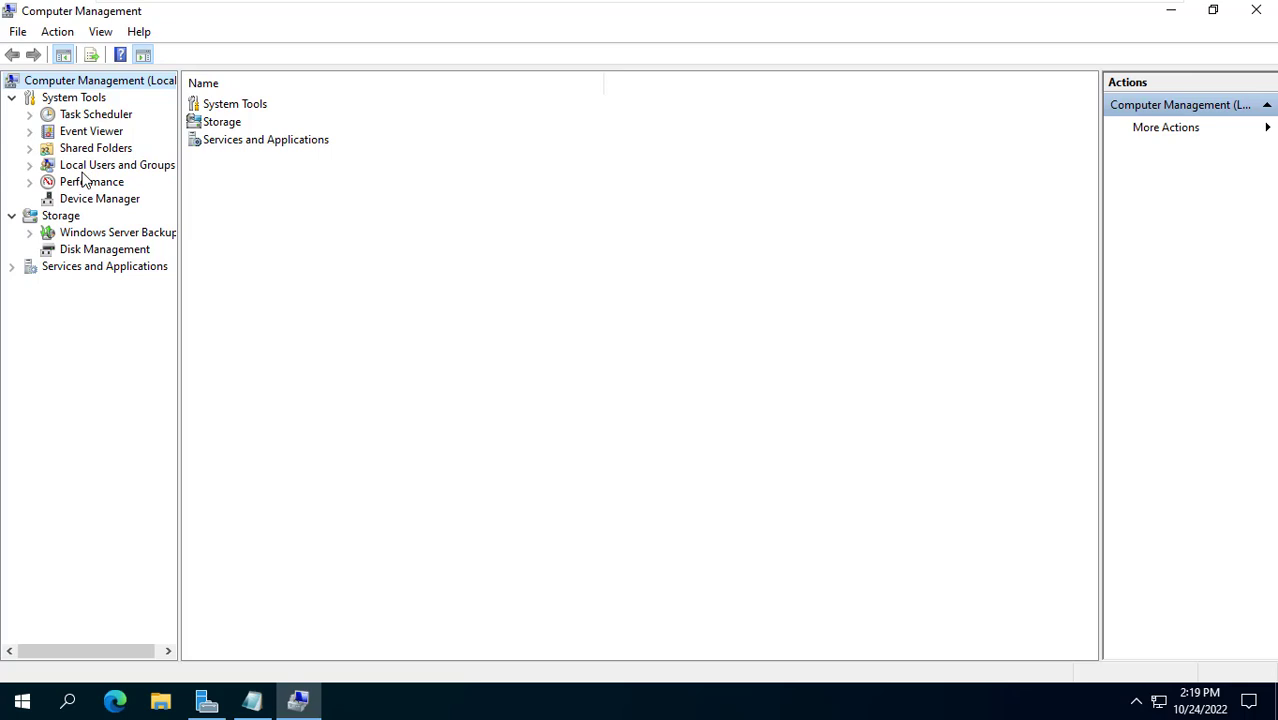
{"action": "double_click", "coordinate": [86, 171]}
{"action": "left_click", "coordinate": [88, 184]}
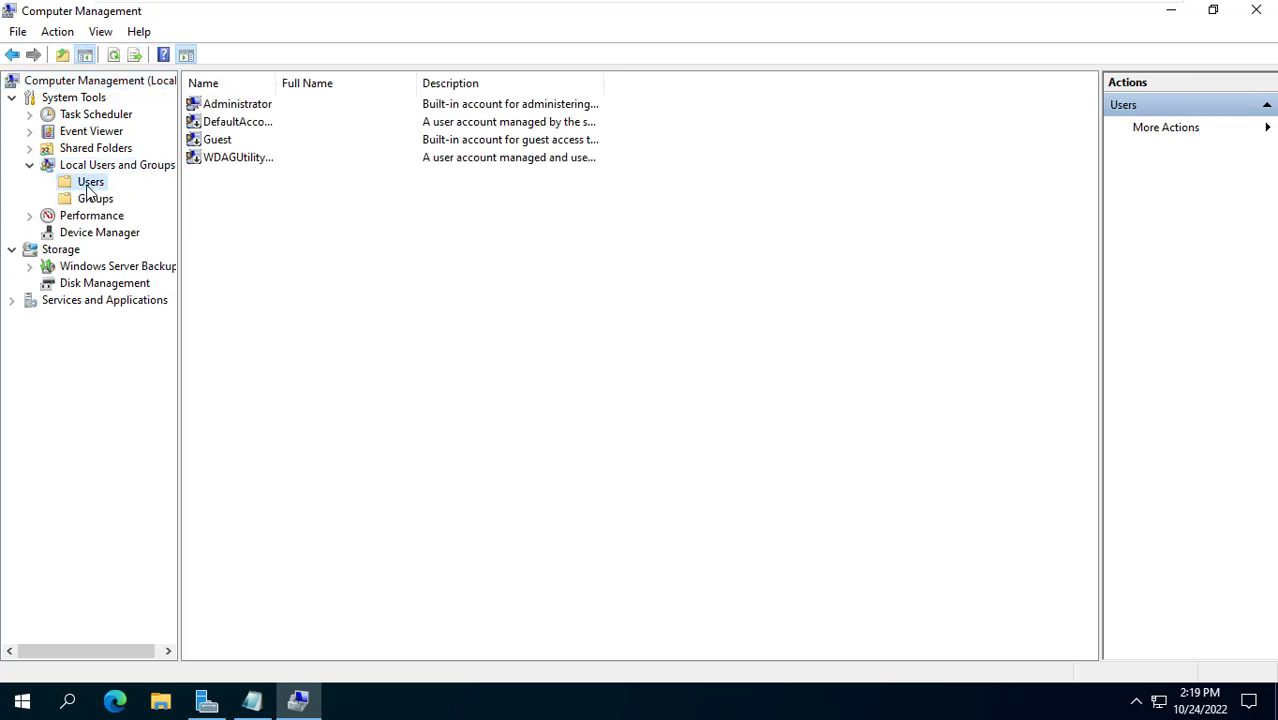
- Create a local user with a user name and password, without requiring a password change at next logon and with the password never expiring
{"action": "right_click", "coordinate": [309, 245]}
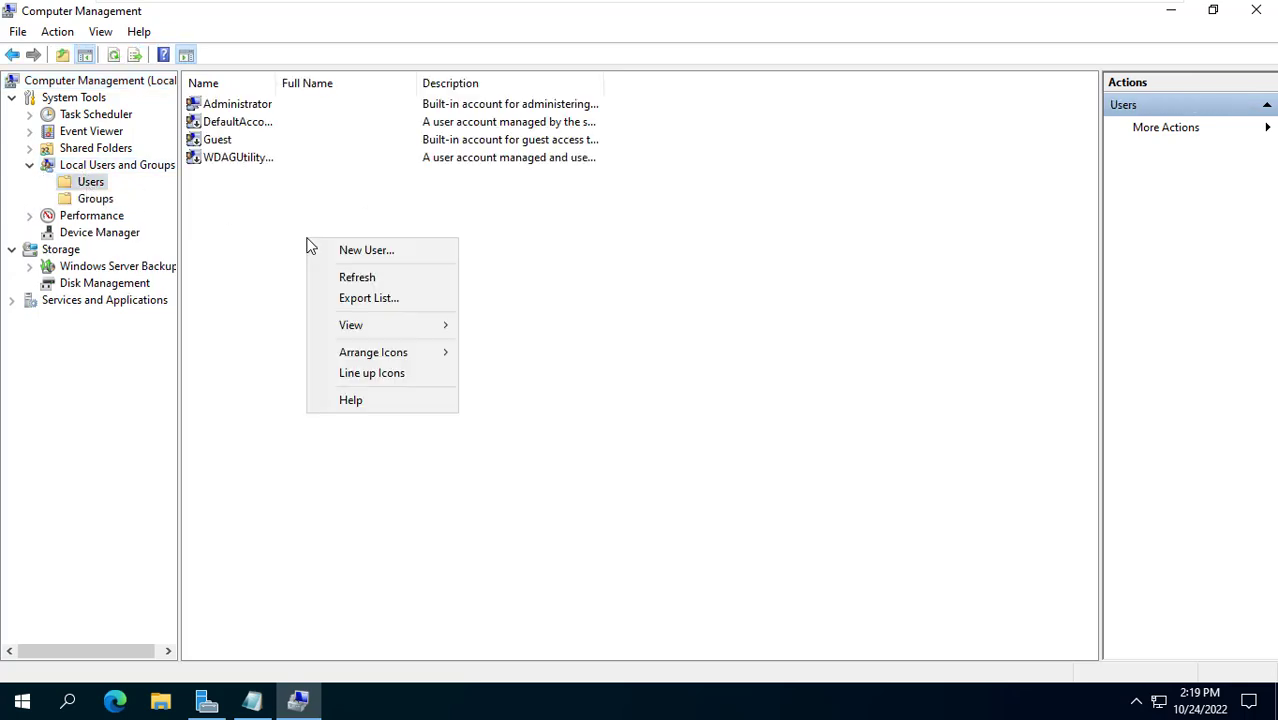
{"action": "left_click", "coordinate": [414, 256]}
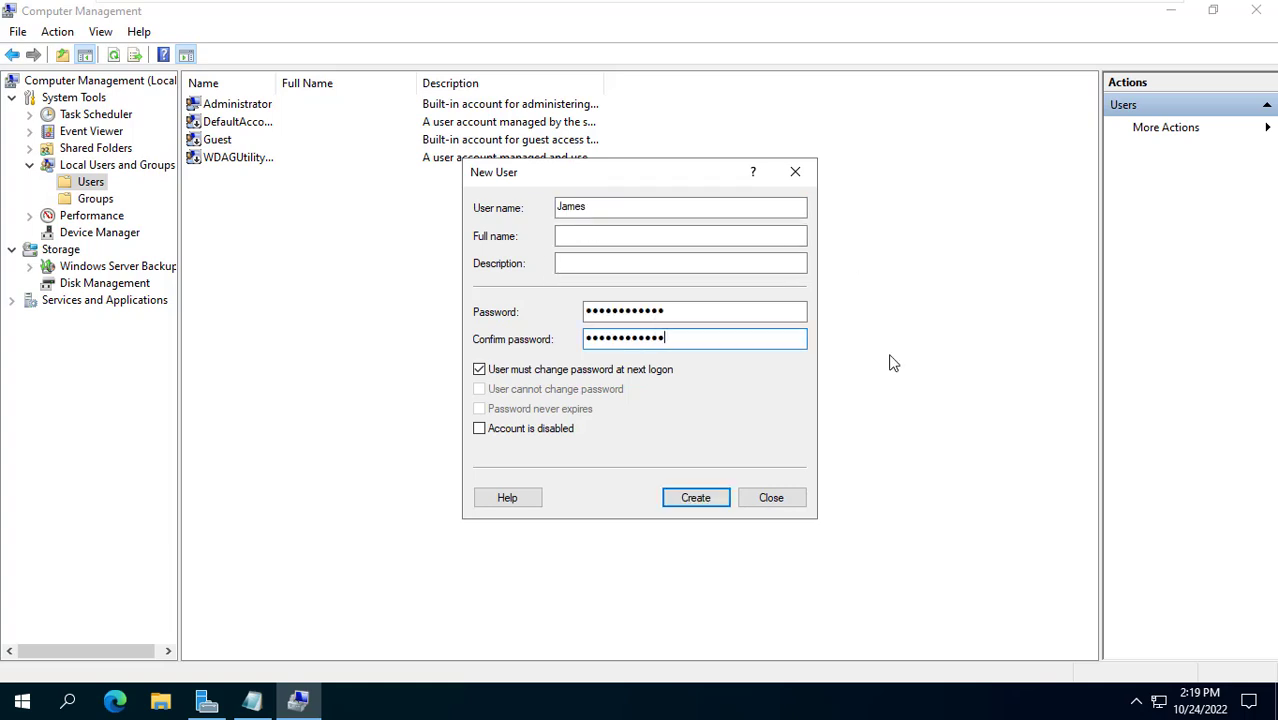
{"action": "left_click", "coordinate": [655, 372]}
{"action": "left_click", "coordinate": [580, 413]}
{"action": "left_click", "coordinate": [696, 497]}
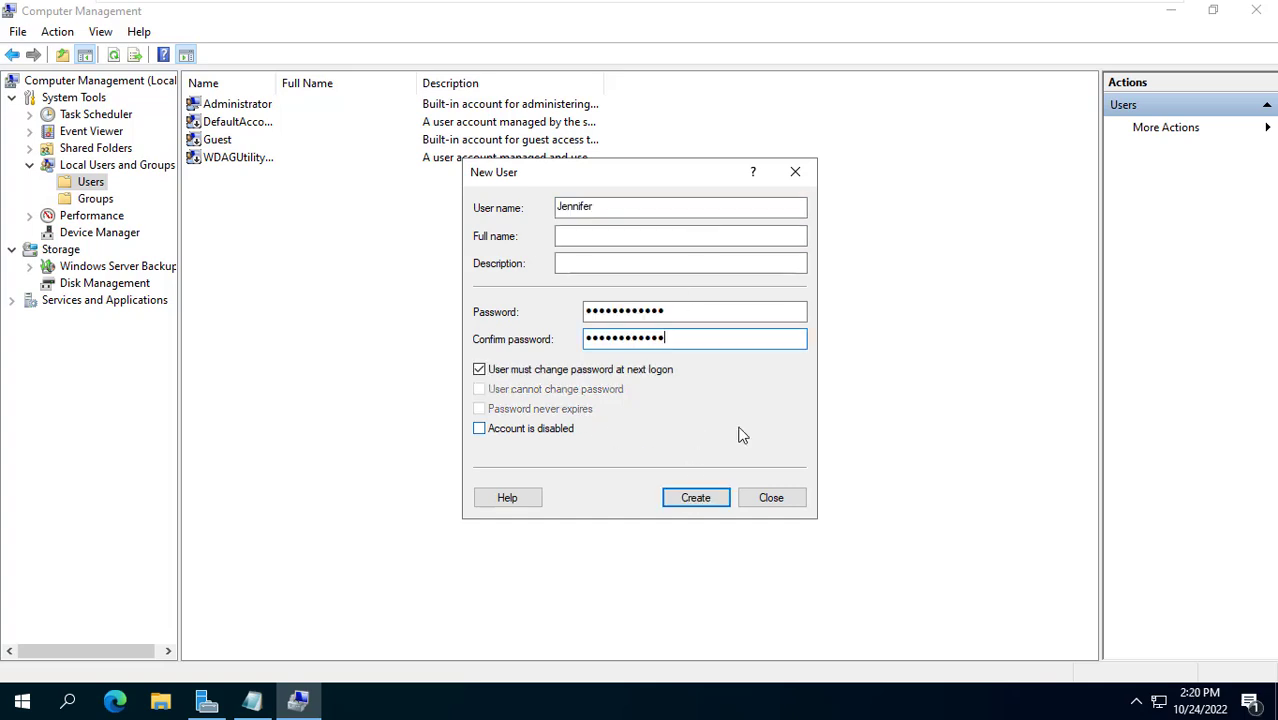
- Create the last user account with its password never expiring and no change required at next logon, and finish adding users
{"action": "left_click", "coordinate": [608, 372]}
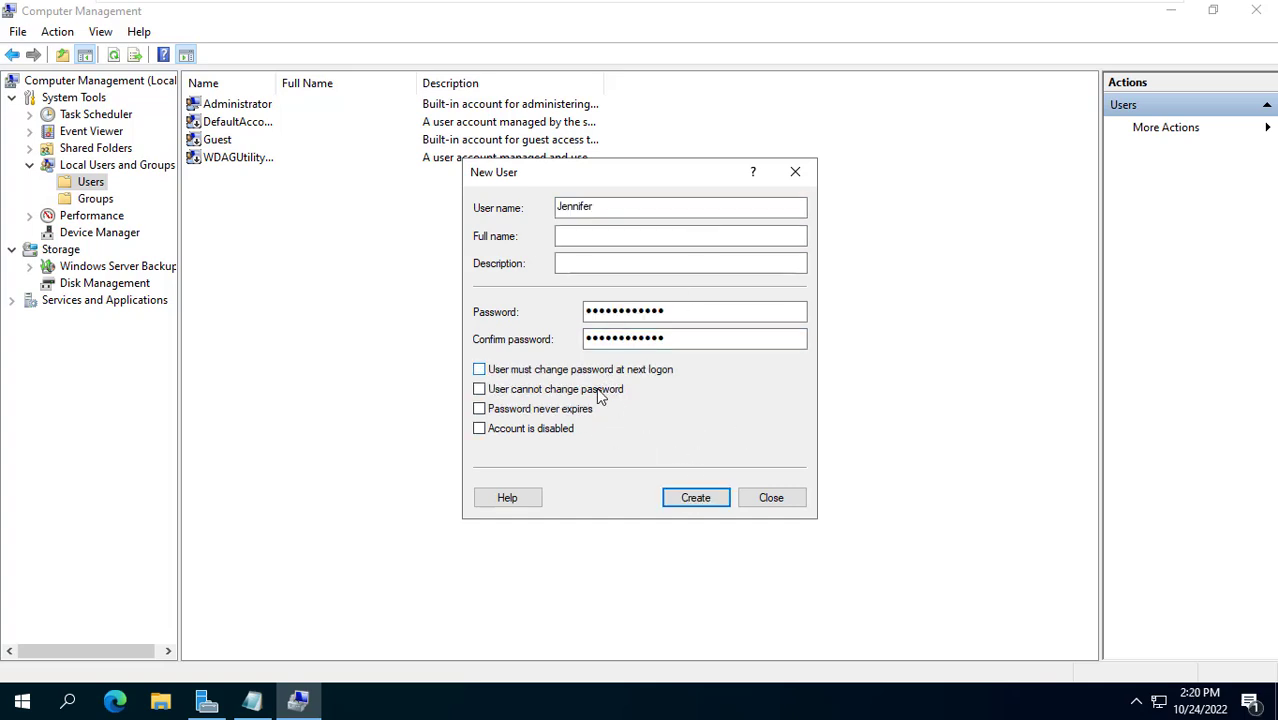
{"action": "left_click", "coordinate": [535, 413]}
{"action": "left_click", "coordinate": [690, 495]}
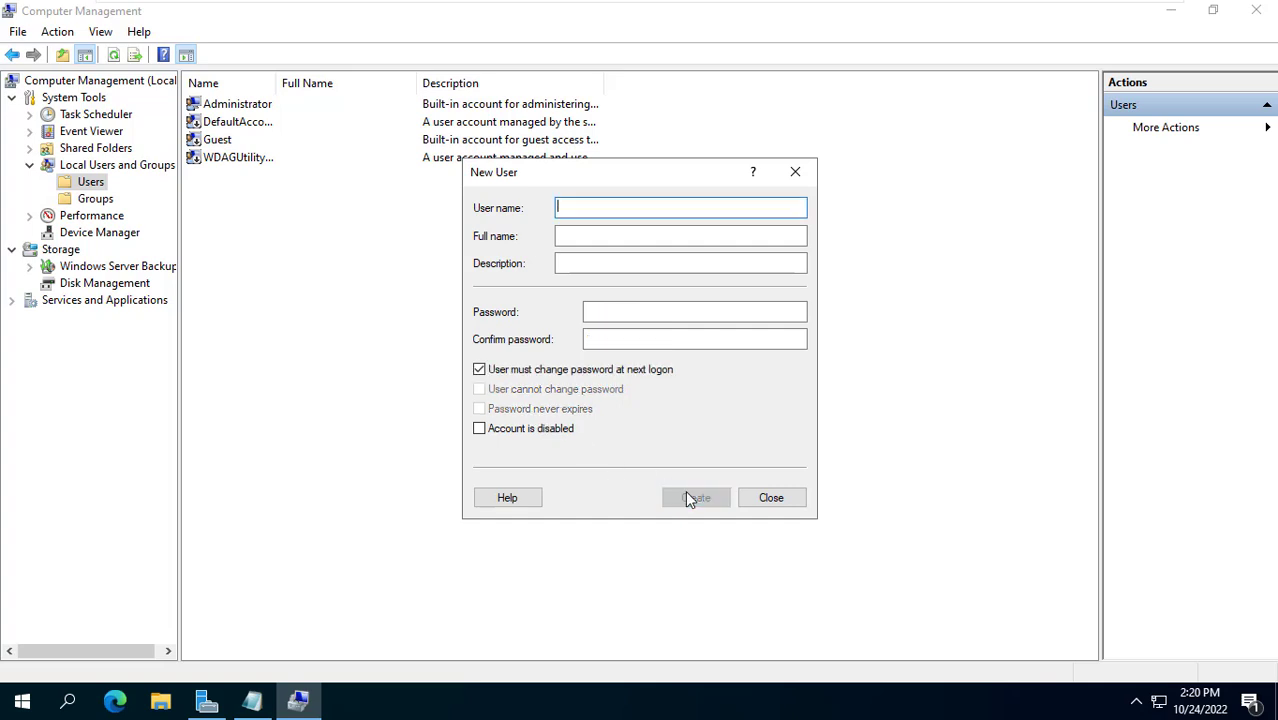
{"action": "left_click", "coordinate": [764, 499]}
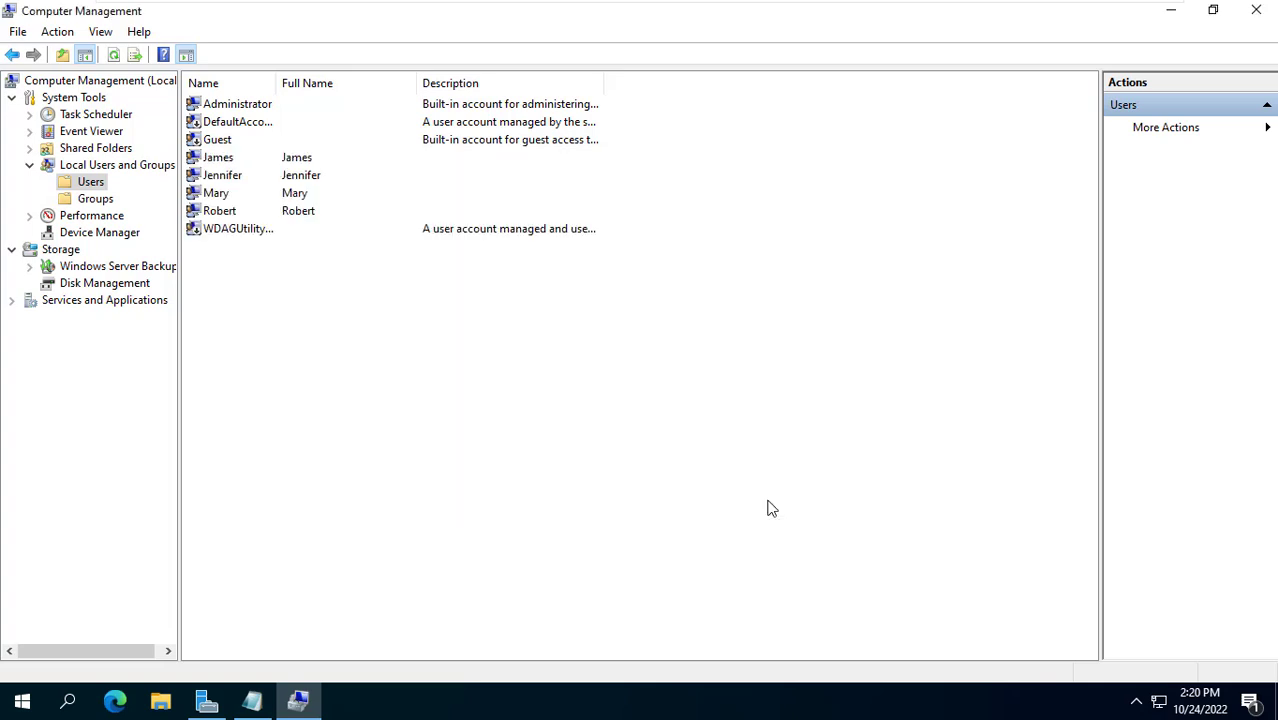
- Check each of the newly created accounts in the local users list
{"action": "left_click", "coordinate": [231, 164]}
{"action": "left_click", "coordinate": [231, 182]}
{"action": "left_click", "coordinate": [234, 195]}
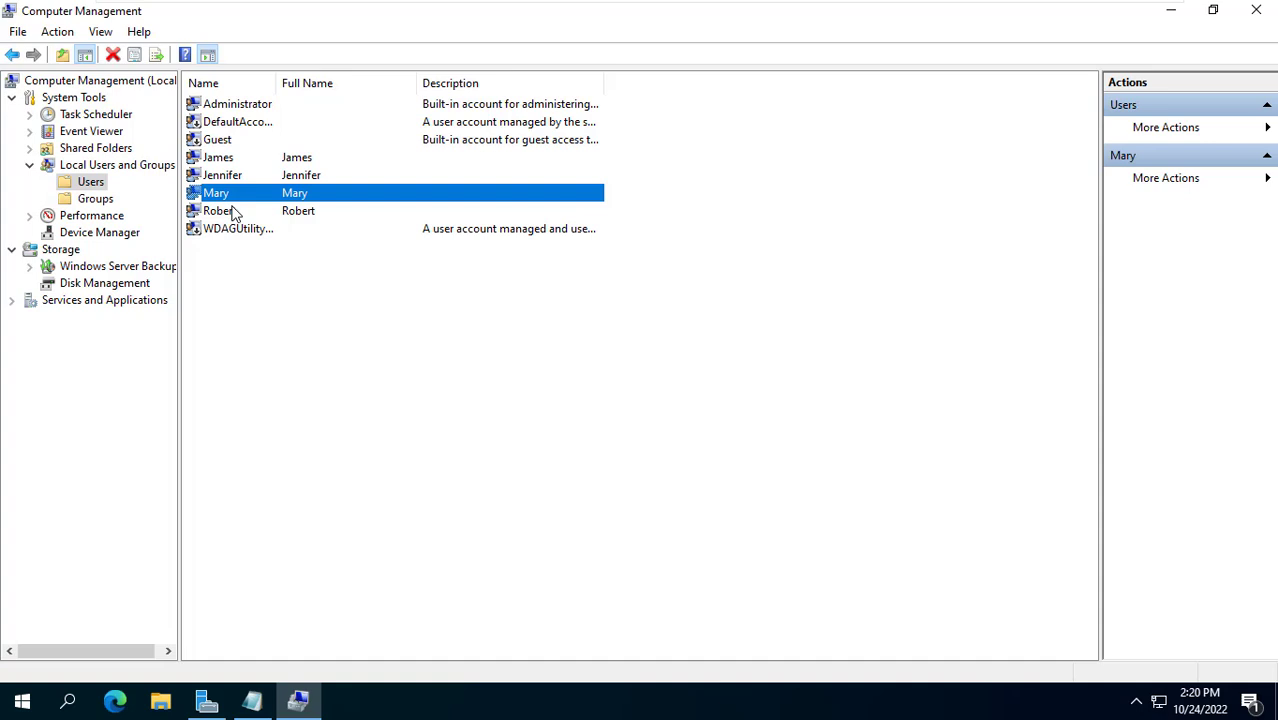
{"action": "left_click", "coordinate": [233, 212]}
{"action": "left_click", "coordinate": [297, 294]}
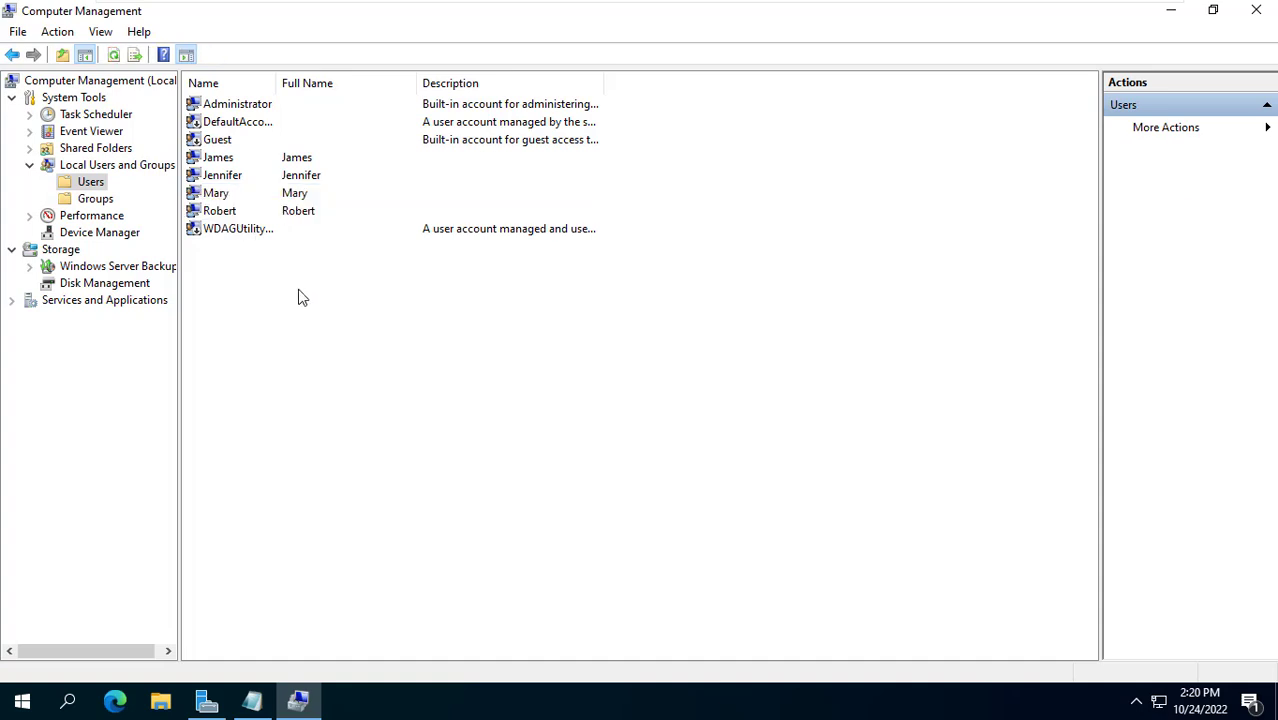
- Start a new local group in the Groups folder and name it Group1
{"action": "left_click", "coordinate": [91, 203]}
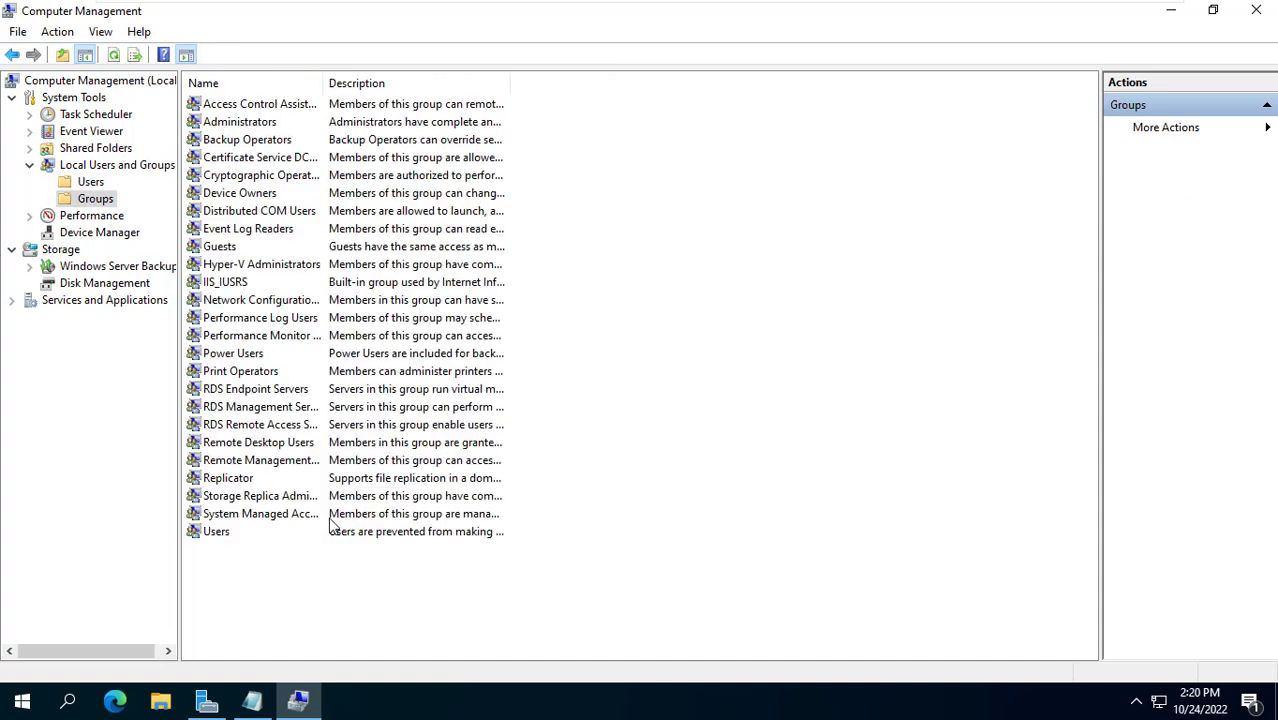
{"action": "right_click", "coordinate": [604, 180]}
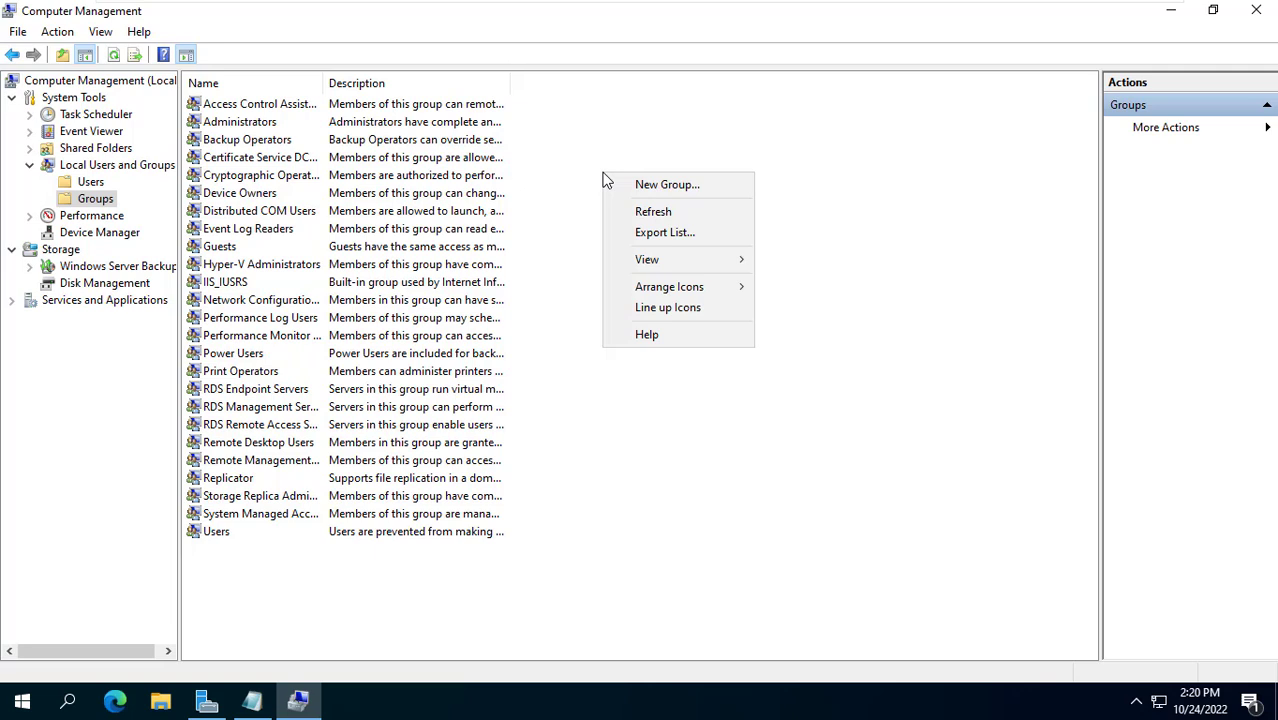
{"action": "left_click", "coordinate": [666, 186]}
{"action": "type", "text": "Gro"}
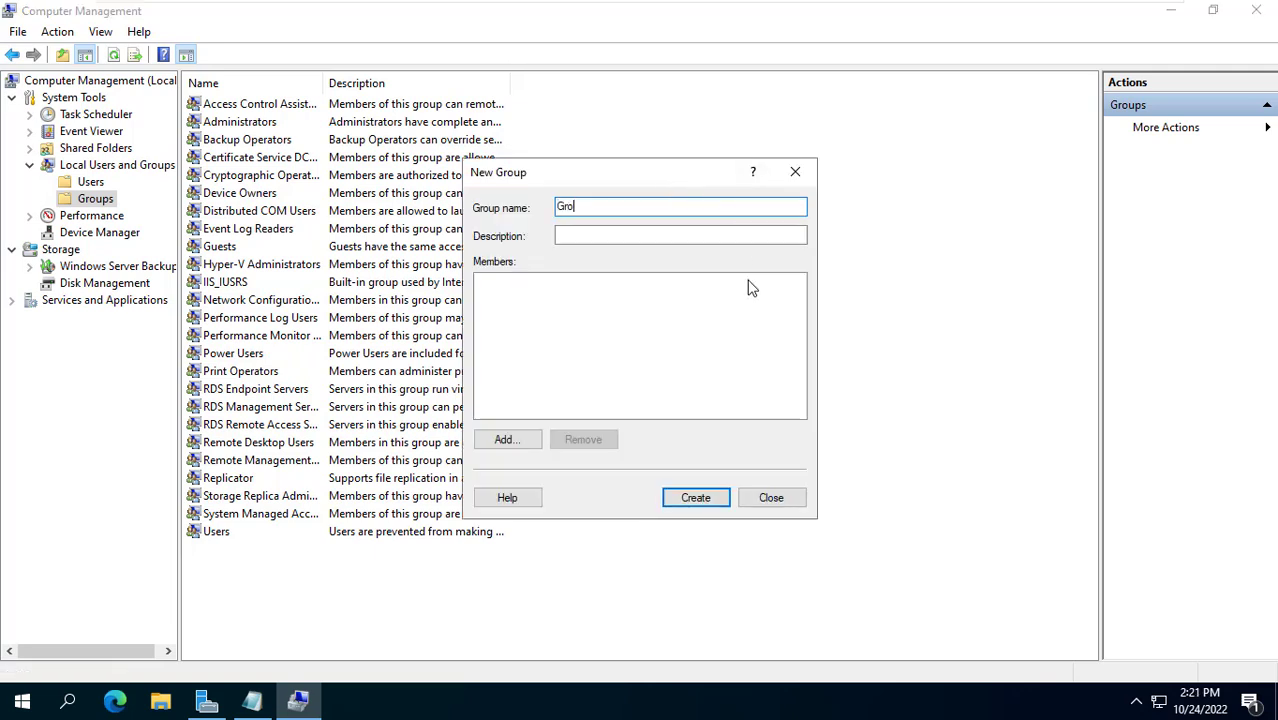
{"action": "type", "text": "up1"}
- Add the first and third of the new user accounts, in list order, as Group1 members and create the group
{"action": "left_click", "coordinate": [533, 440]}
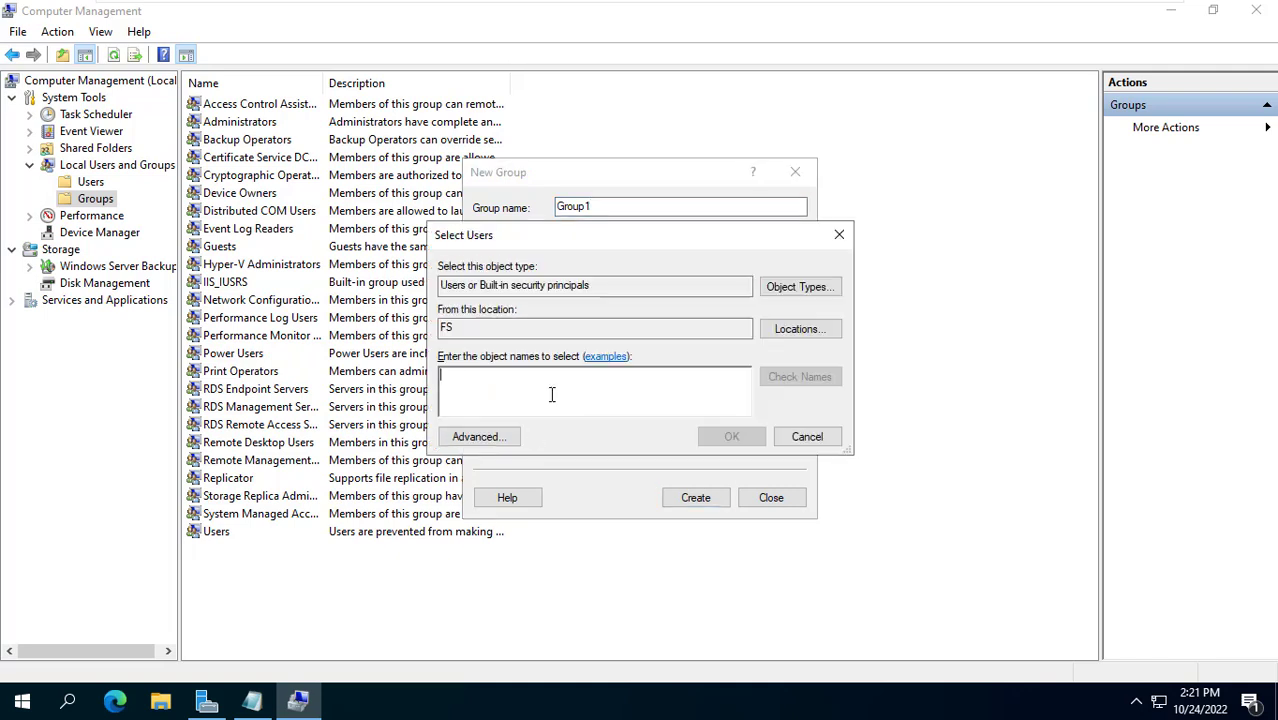
{"action": "type", "text": "James"}
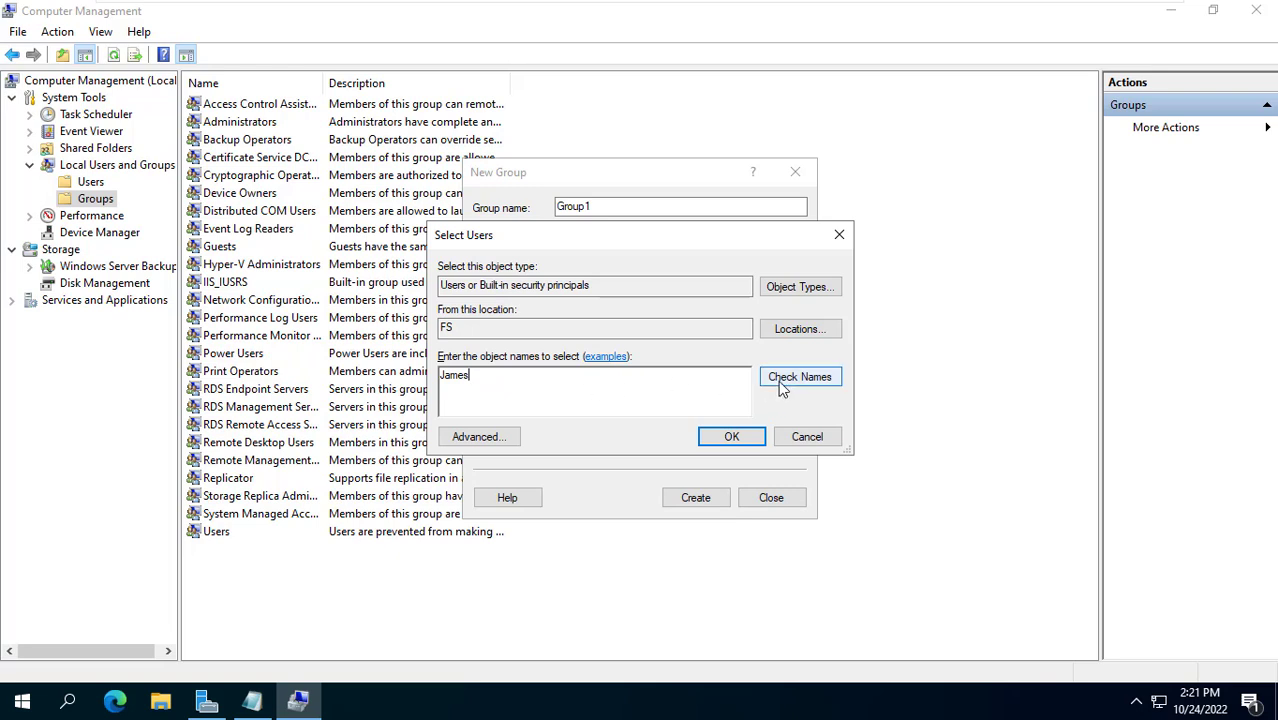
{"action": "left_click", "coordinate": [778, 380]}
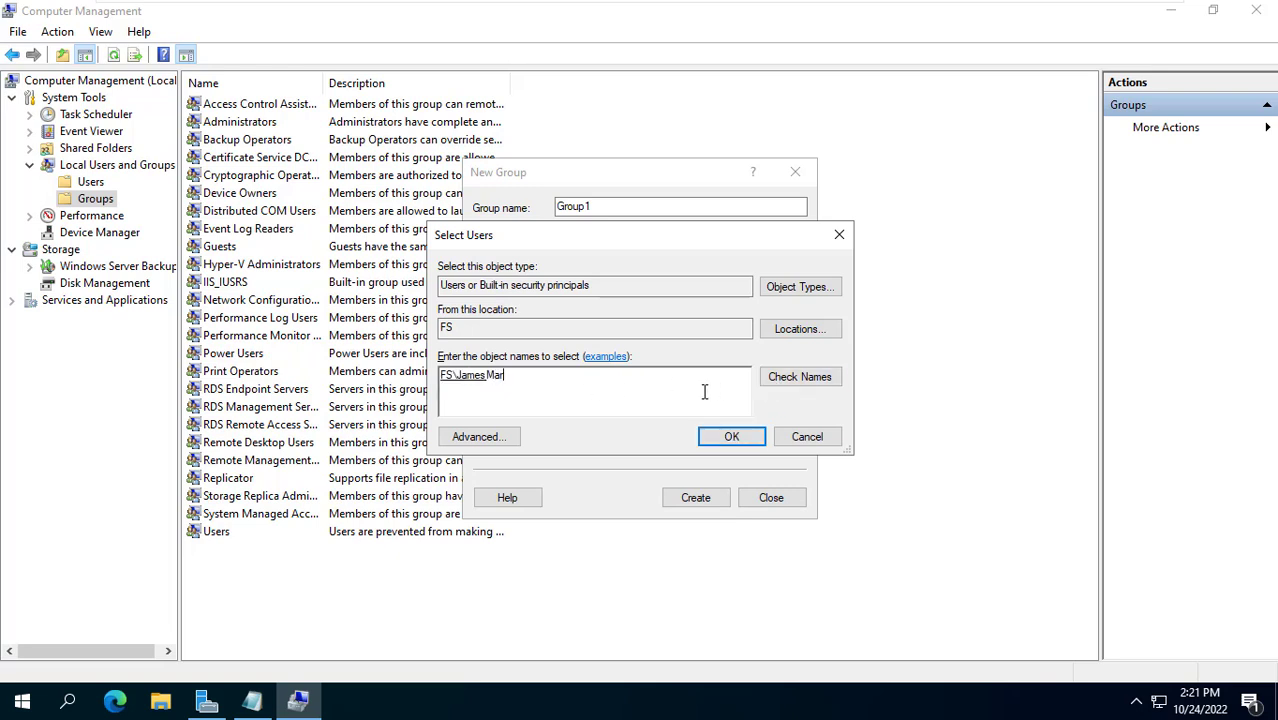
{"action": "left_click", "coordinate": [808, 380]}
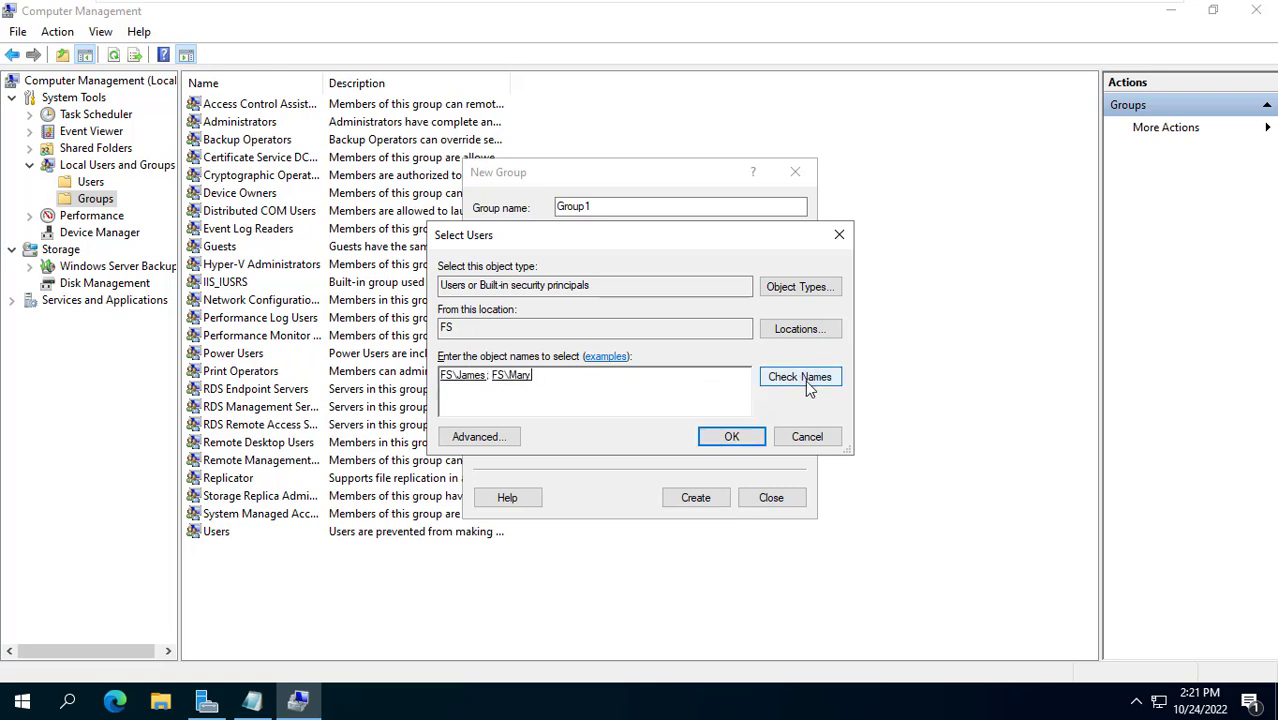
{"action": "key", "text": "ctrl+a"}
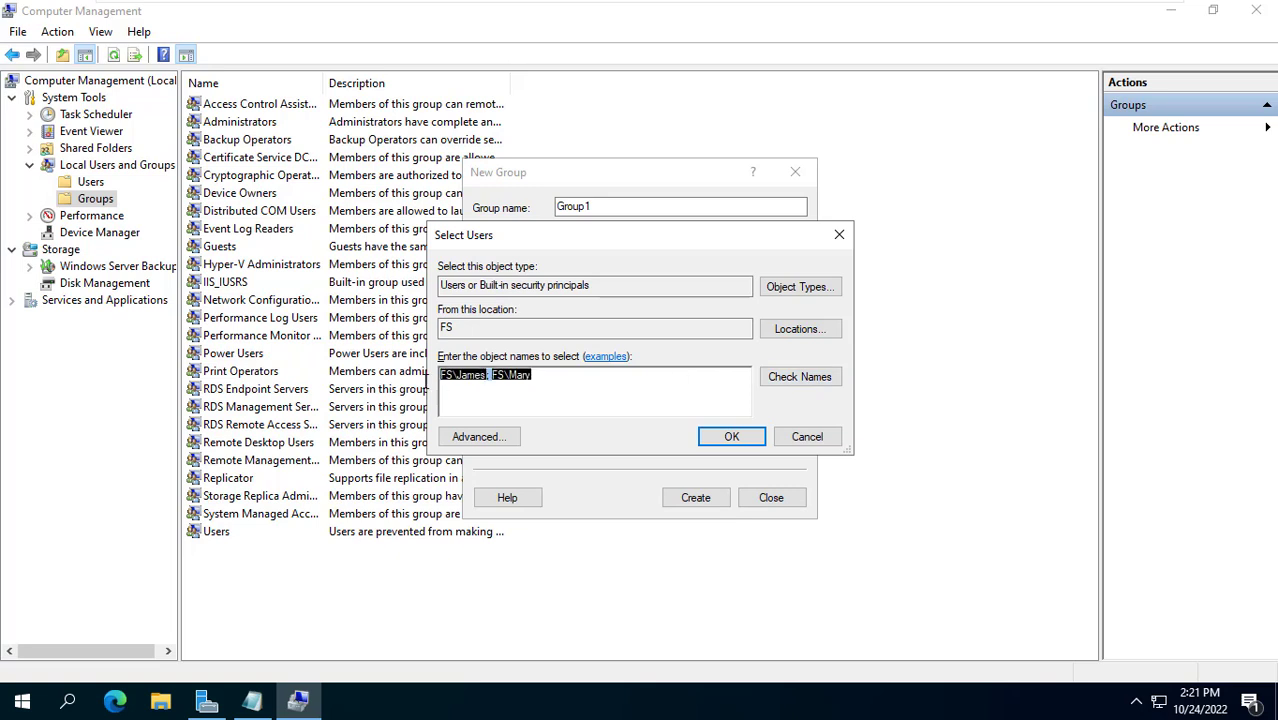
{"action": "left_click", "coordinate": [730, 437]}
{"action": "left_click", "coordinate": [505, 299]}
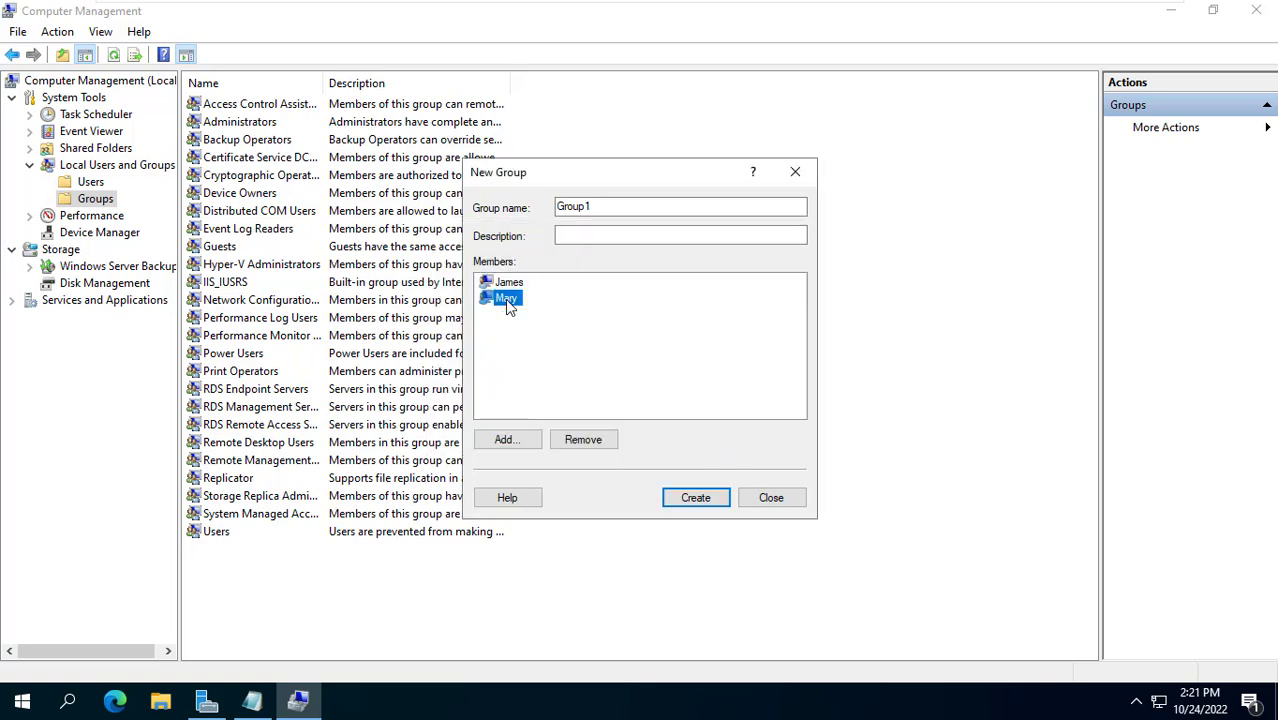
{"action": "left_click", "coordinate": [696, 497]}
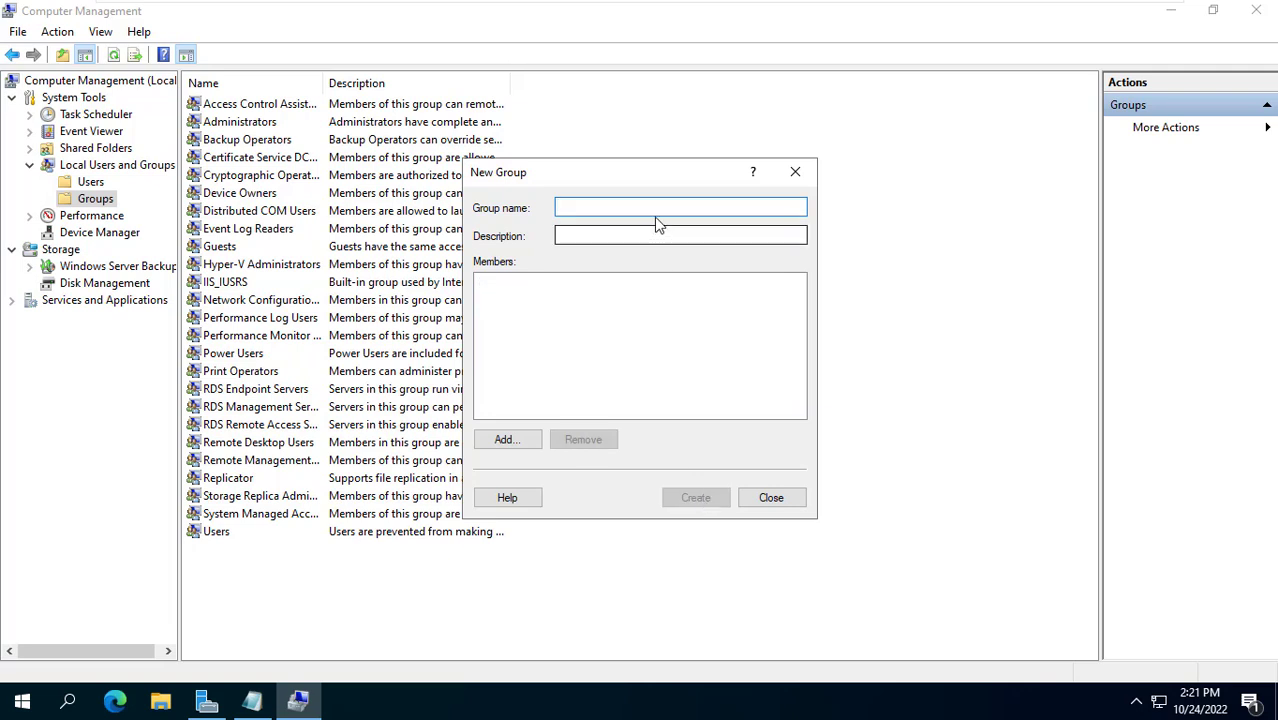
- Create a second group named Group2 with the second and fourth new user accounts, in list order, as its members
{"action": "type", "text": "Group2"}
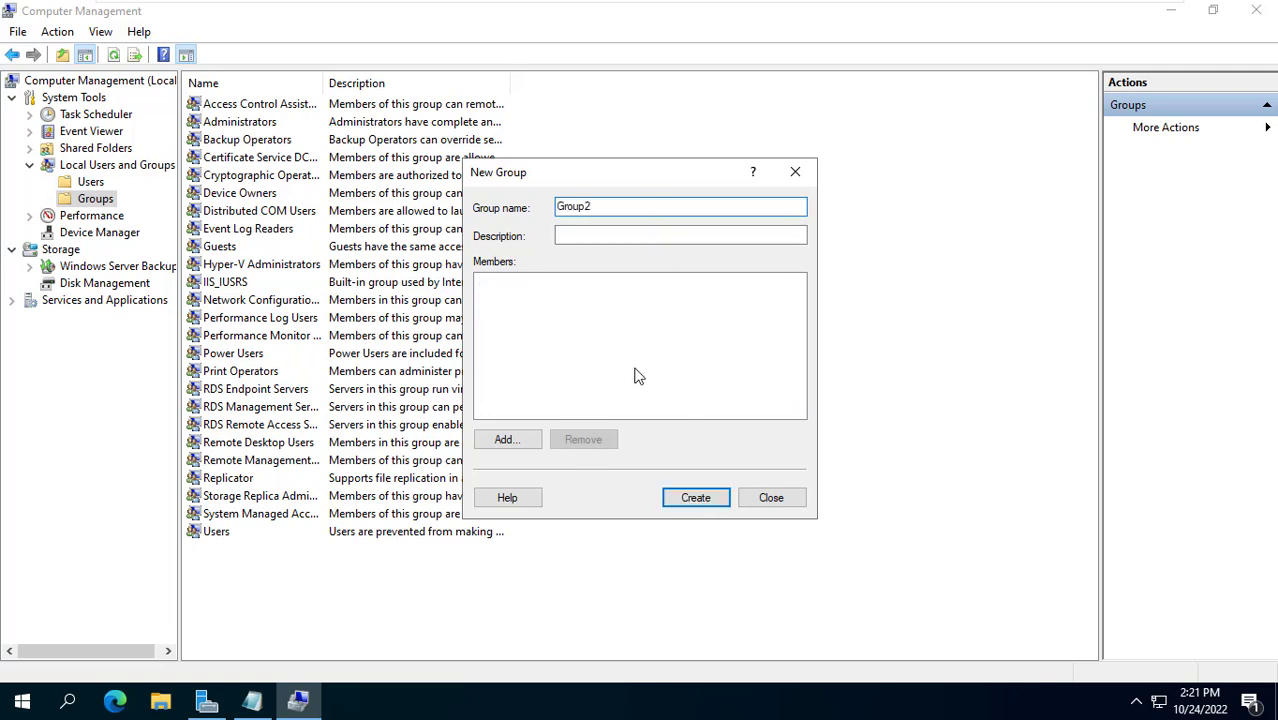
{"action": "left_click", "coordinate": [516, 442]}
{"action": "type", "text": "Robert"}
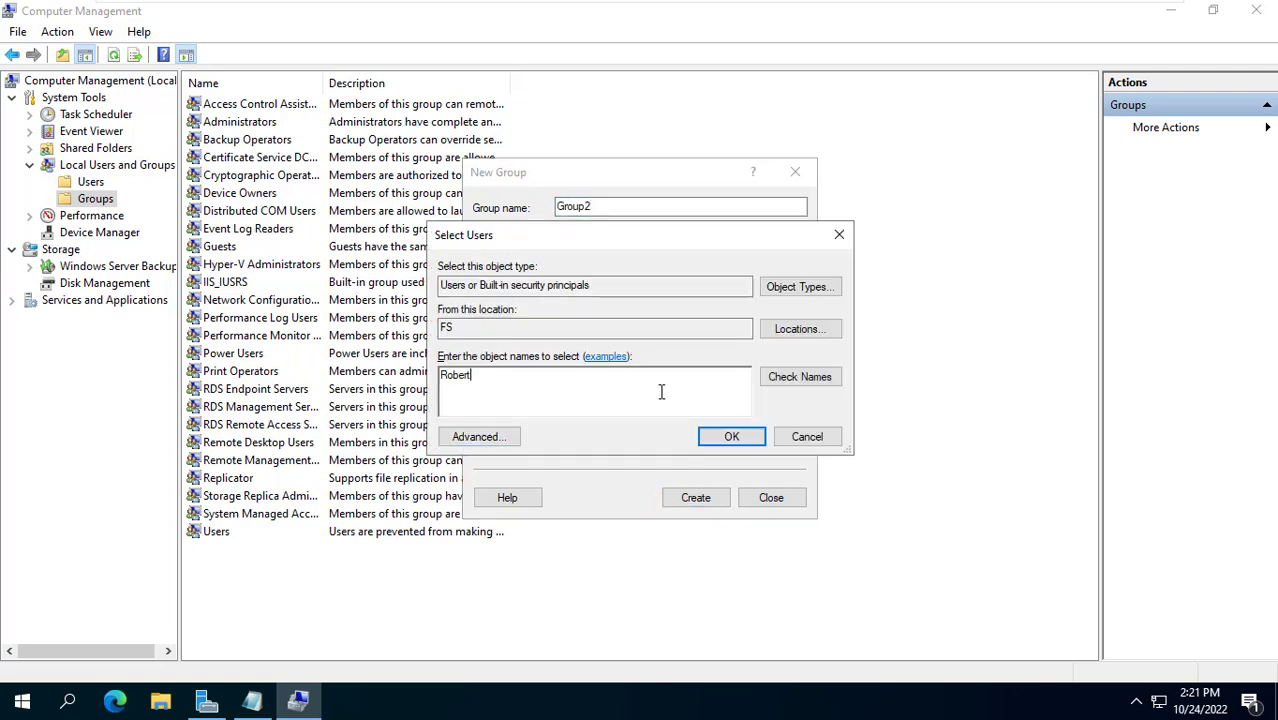
{"action": "left_click", "coordinate": [798, 378]}
{"action": "type", "text": ";Jennifer"}
{"action": "left_click", "coordinate": [812, 380]}
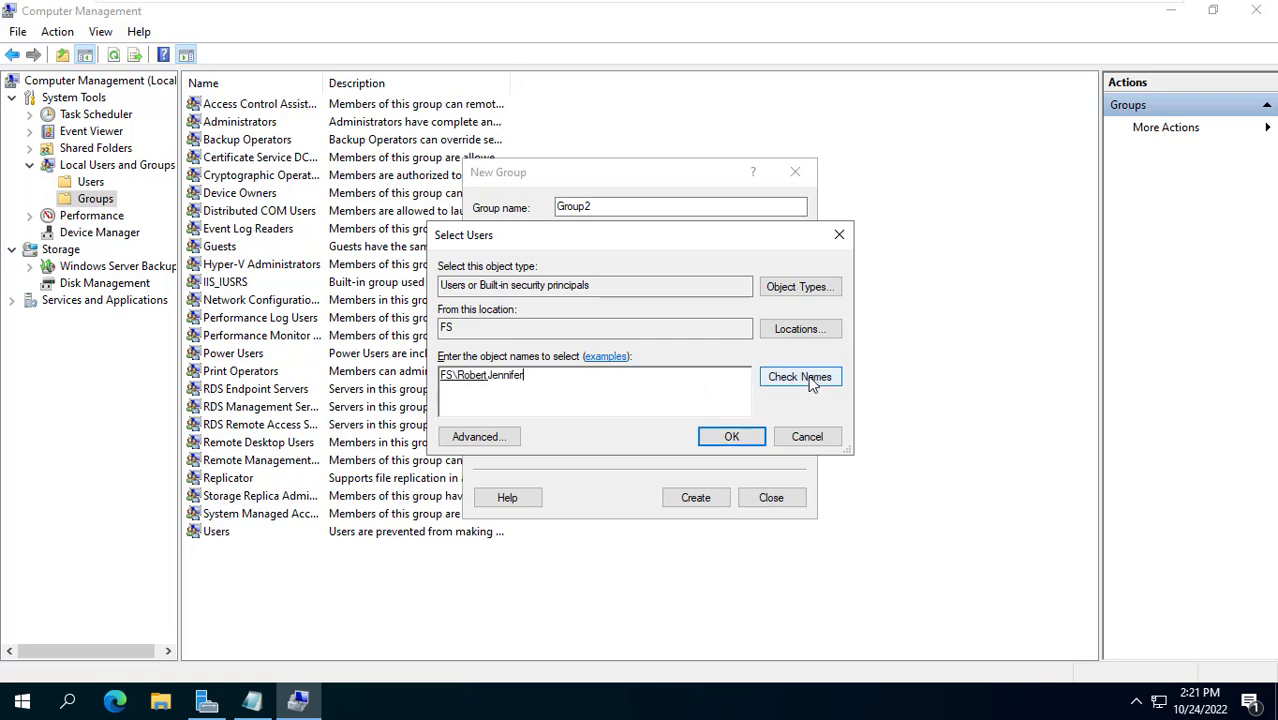
{"action": "left_click", "coordinate": [732, 437]}
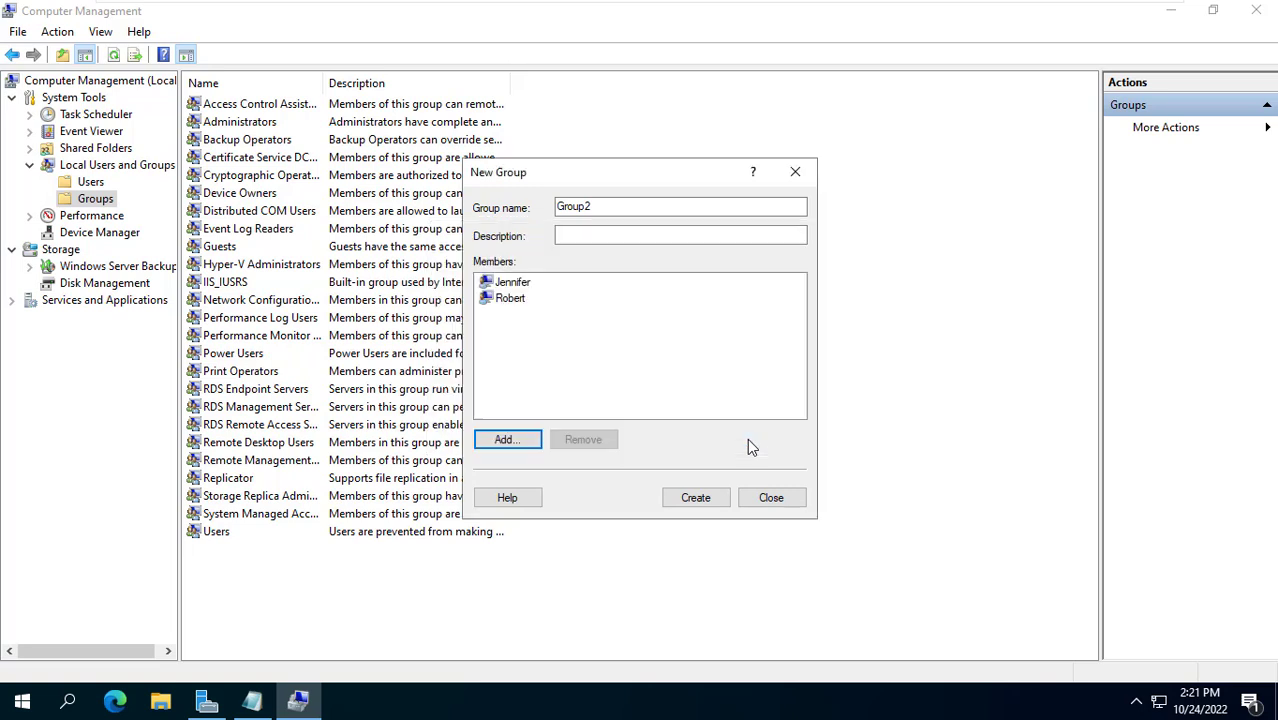
{"action": "left_click", "coordinate": [526, 290]}
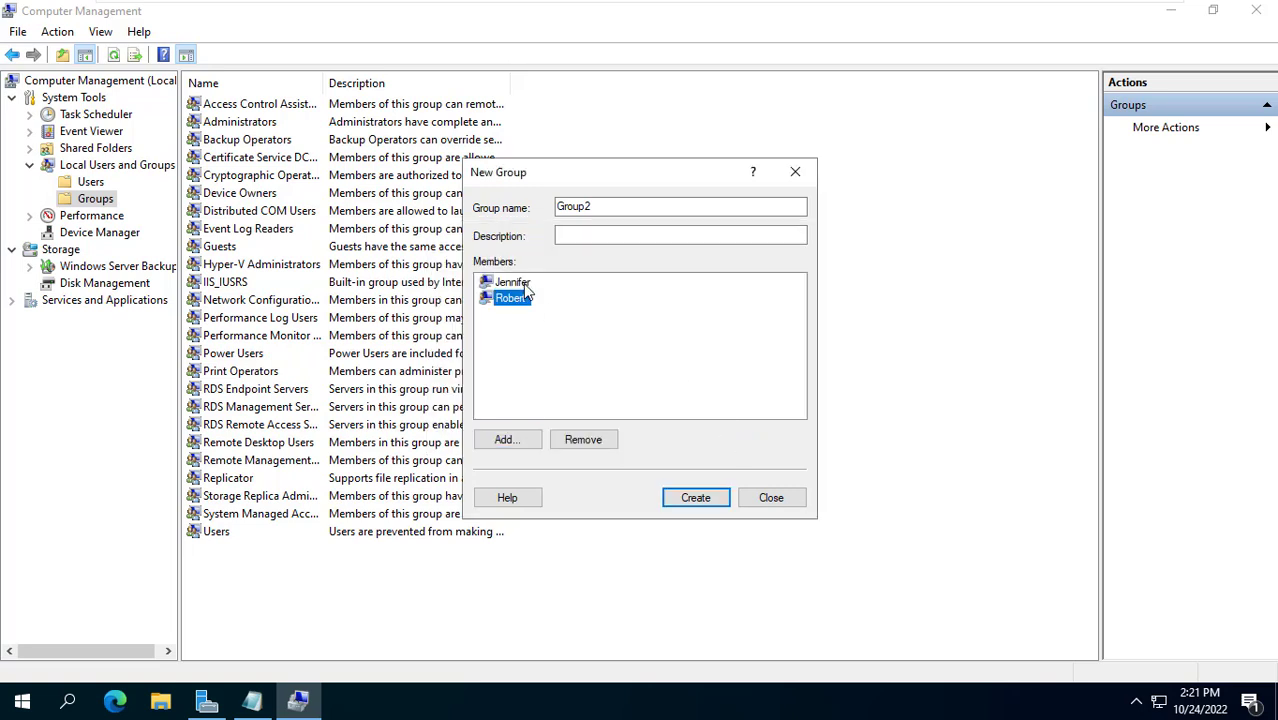
{"action": "left_click", "coordinate": [699, 499]}
{"action": "left_click", "coordinate": [773, 500]}
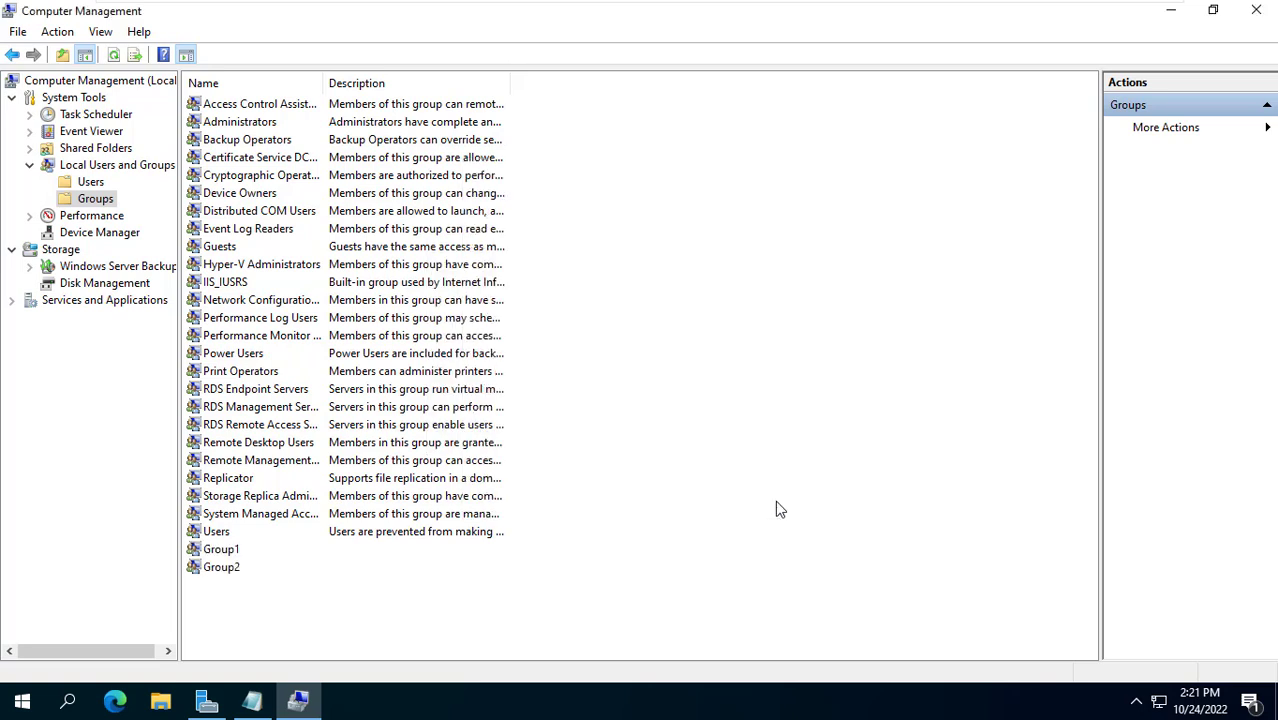
- Review the members of Group1 in its properties
{"action": "left_click", "coordinate": [222, 553]}
{"action": "left_click", "coordinate": [224, 568]}
{"action": "left_click", "coordinate": [235, 550]}
{"action": "double_click", "coordinate": [236, 552]}
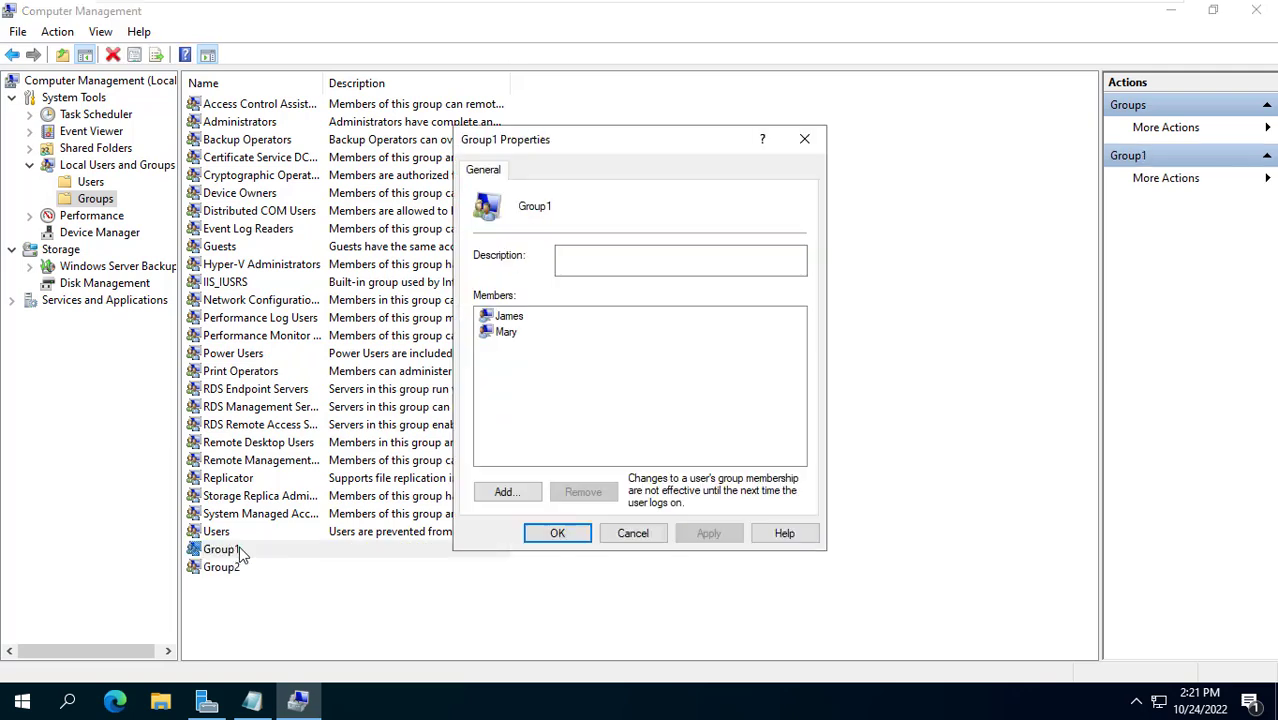
{"action": "left_click", "coordinate": [508, 332]}
{"action": "left_click", "coordinate": [540, 533]}
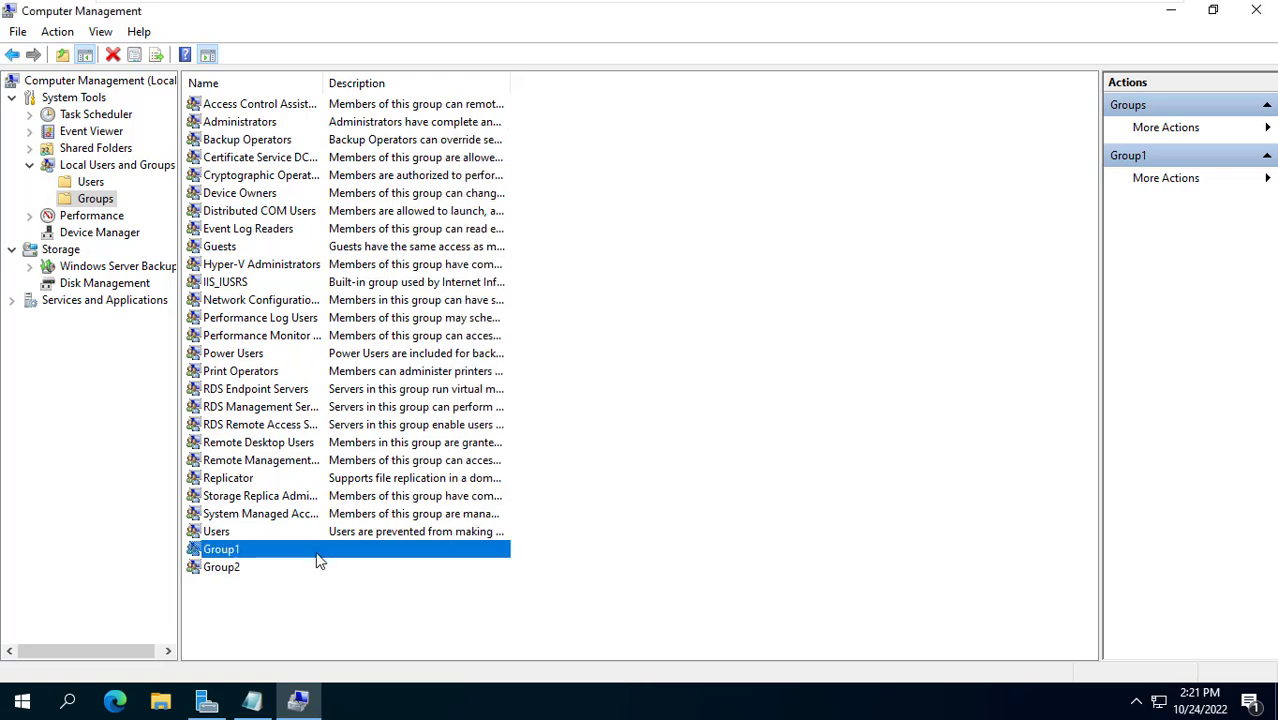
- Review the members of Group2 in its properties
{"action": "double_click", "coordinate": [229, 569]}
{"action": "left_click", "coordinate": [514, 316]}
{"action": "left_click", "coordinate": [516, 333]}
{"action": "left_click", "coordinate": [570, 533]}
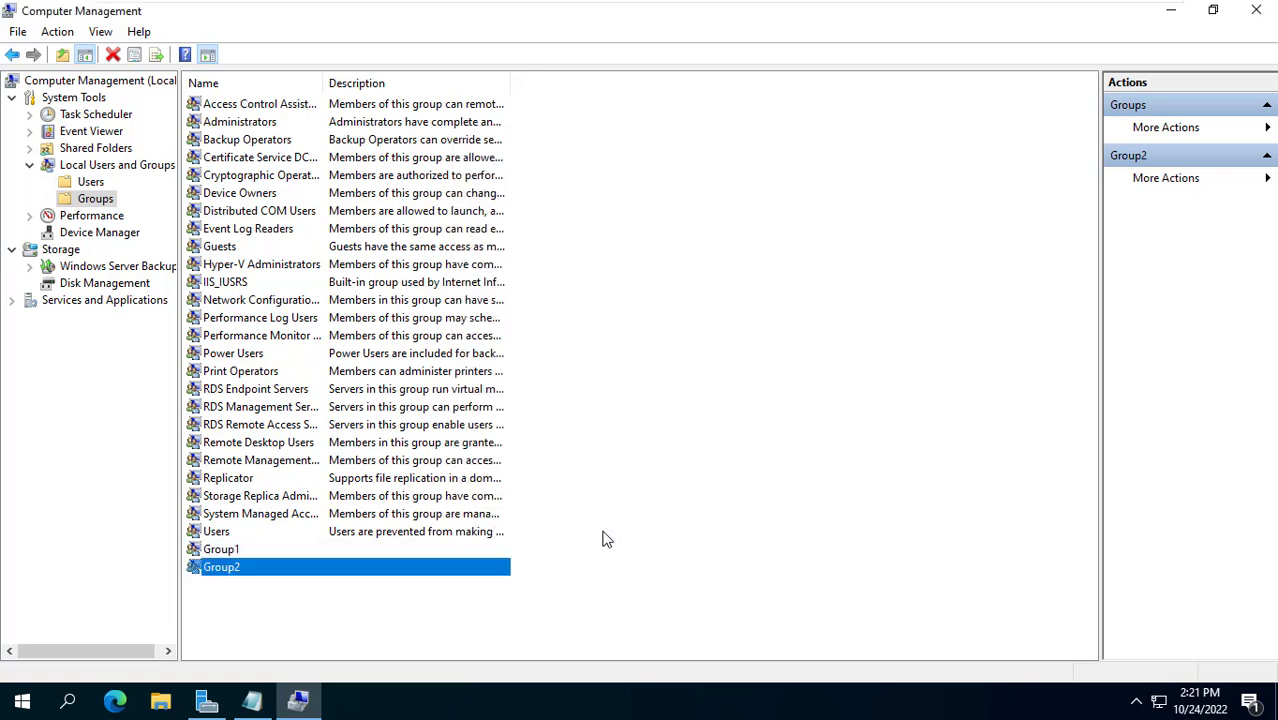
{"action": "left_click", "coordinate": [604, 539]}
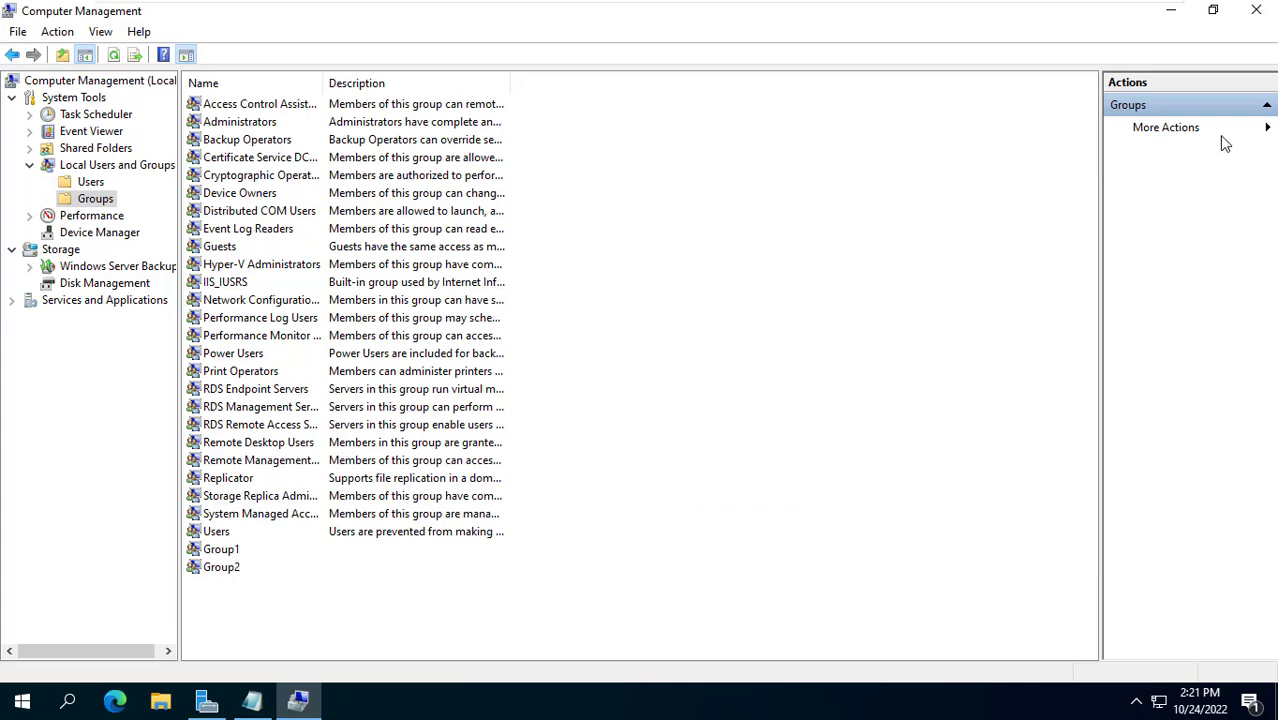
- Put away the server management windows and highlight the DATA heading in the Folder notes in Notepad
{"action": "left_click", "coordinate": [1256, 9]}
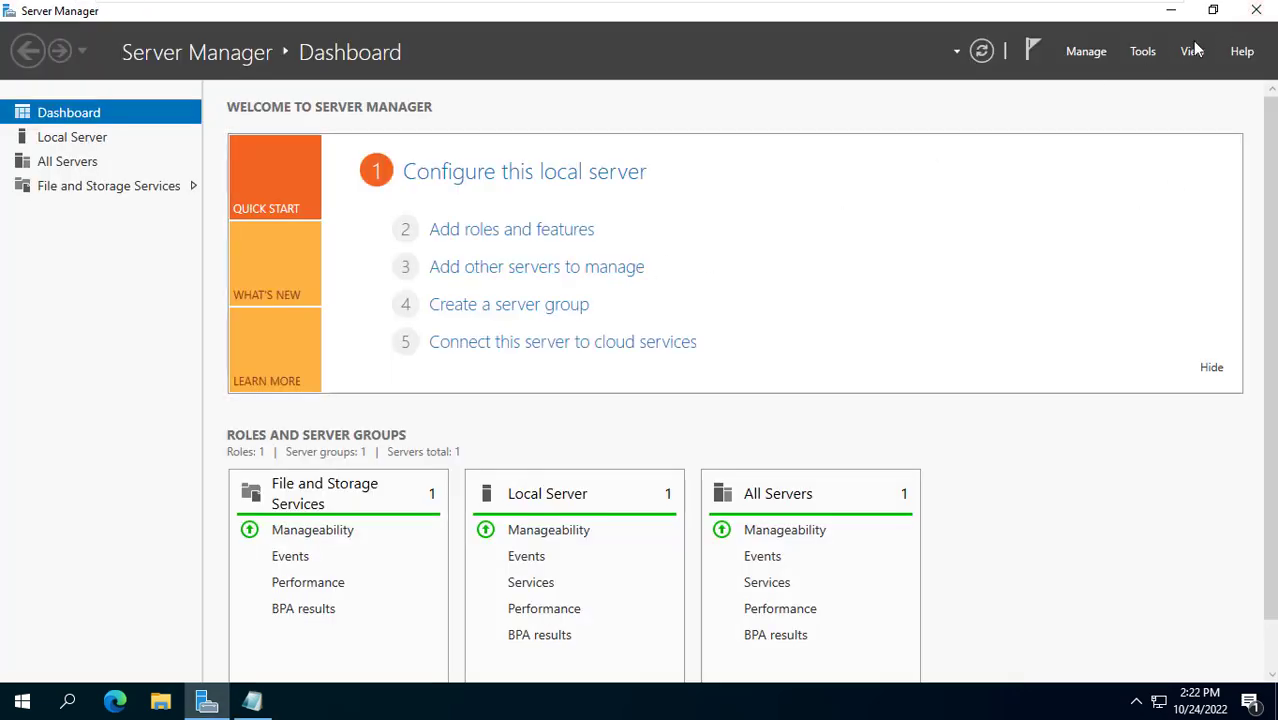
{"action": "left_click", "coordinate": [1181, 13]}
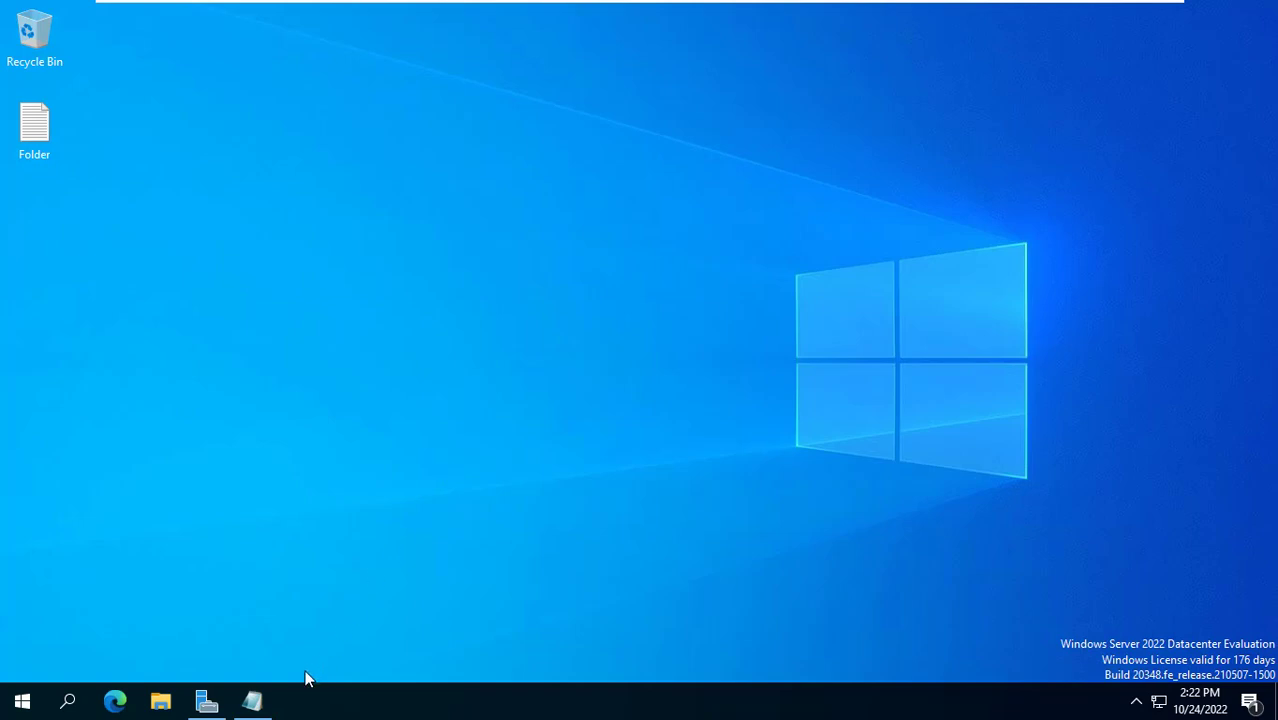
{"action": "left_click", "coordinate": [252, 701]}
{"action": "left_click_drag", "start_coordinate": [224, 168], "coordinate": [163, 164]}
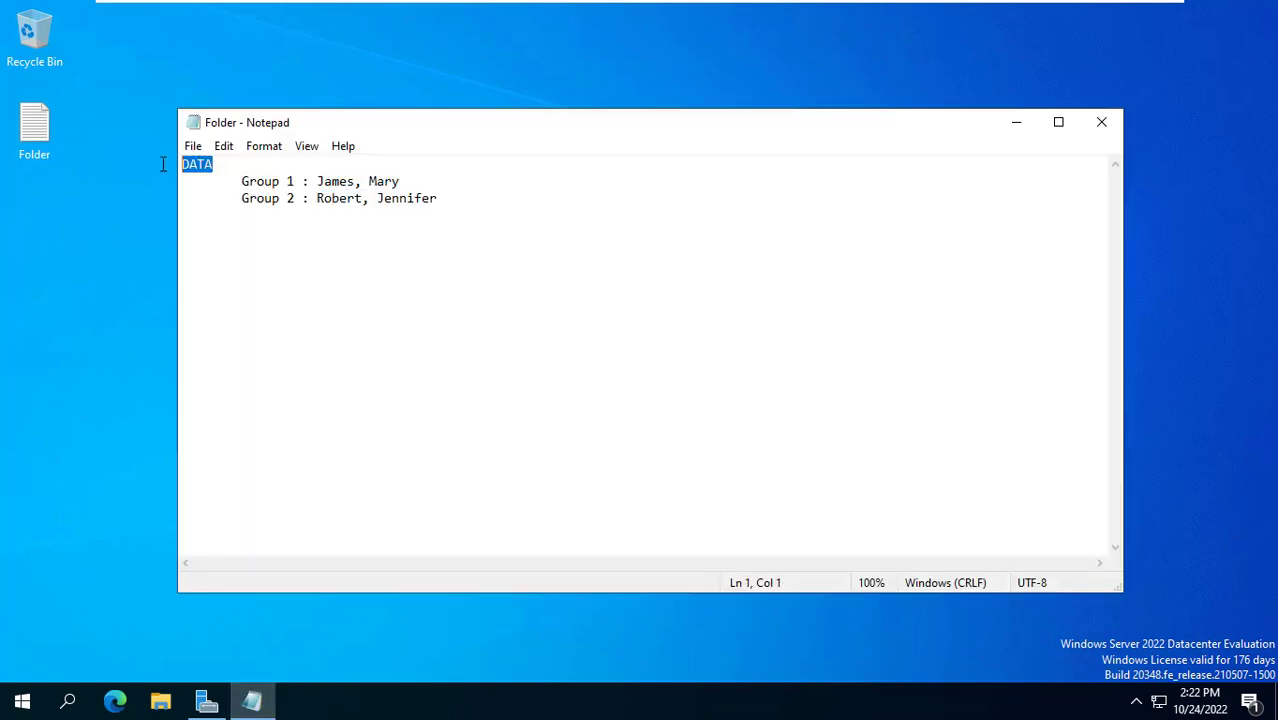
- Close the Folder notes in Notepad and create a folder named DATA on the Storage (D:) drive in File Explorer
{"action": "left_click_drag", "start_coordinate": [293, 183], "coordinate": [240, 198]}
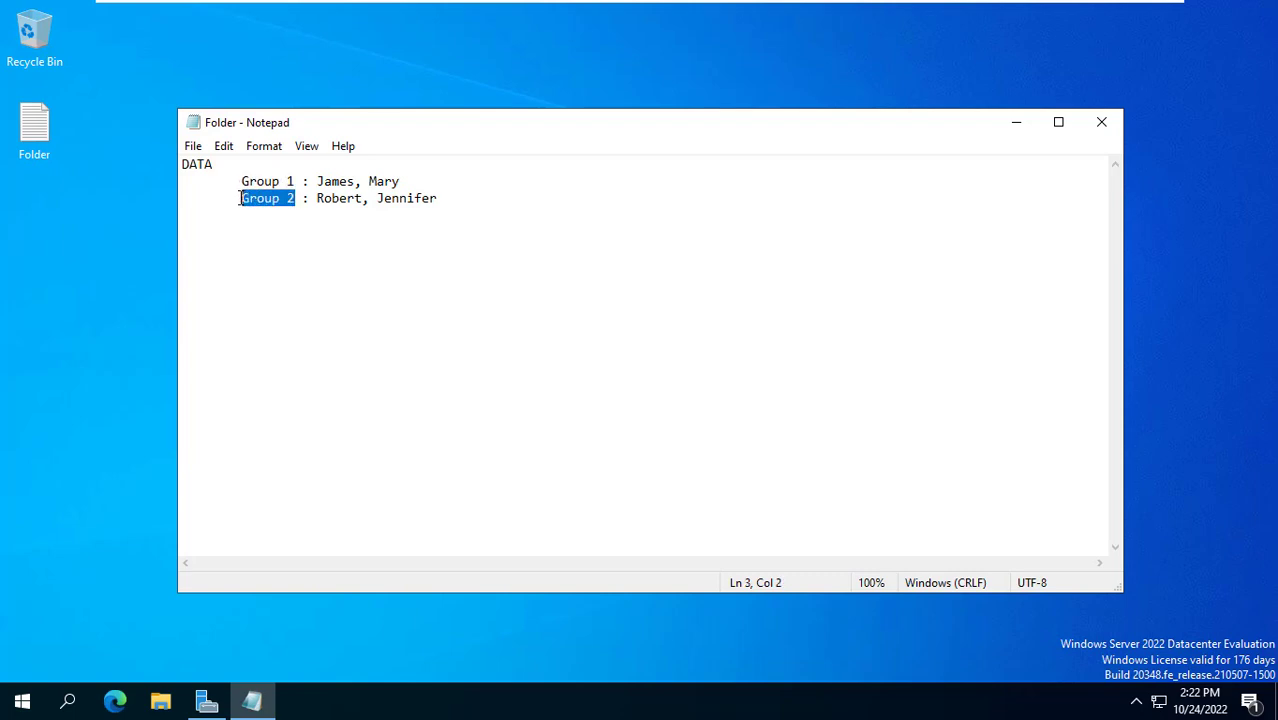
{"action": "left_click", "coordinate": [1101, 122]}
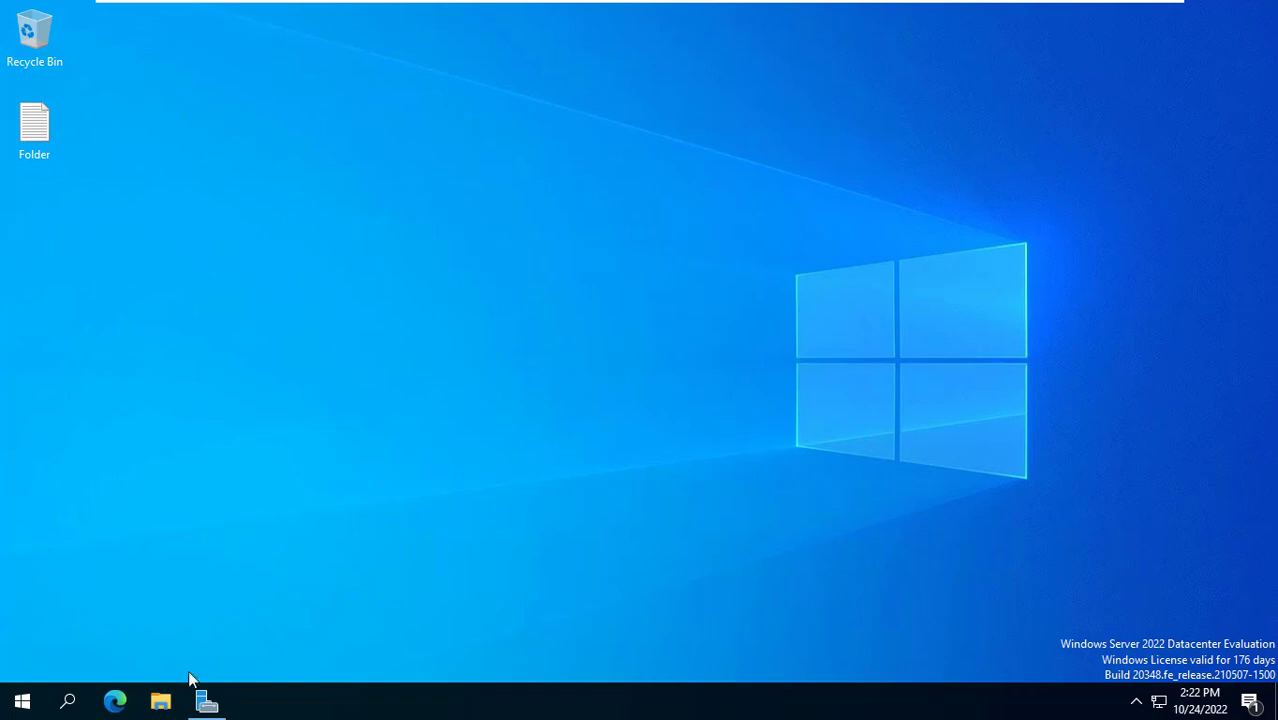
{"action": "left_click", "coordinate": [157, 702]}
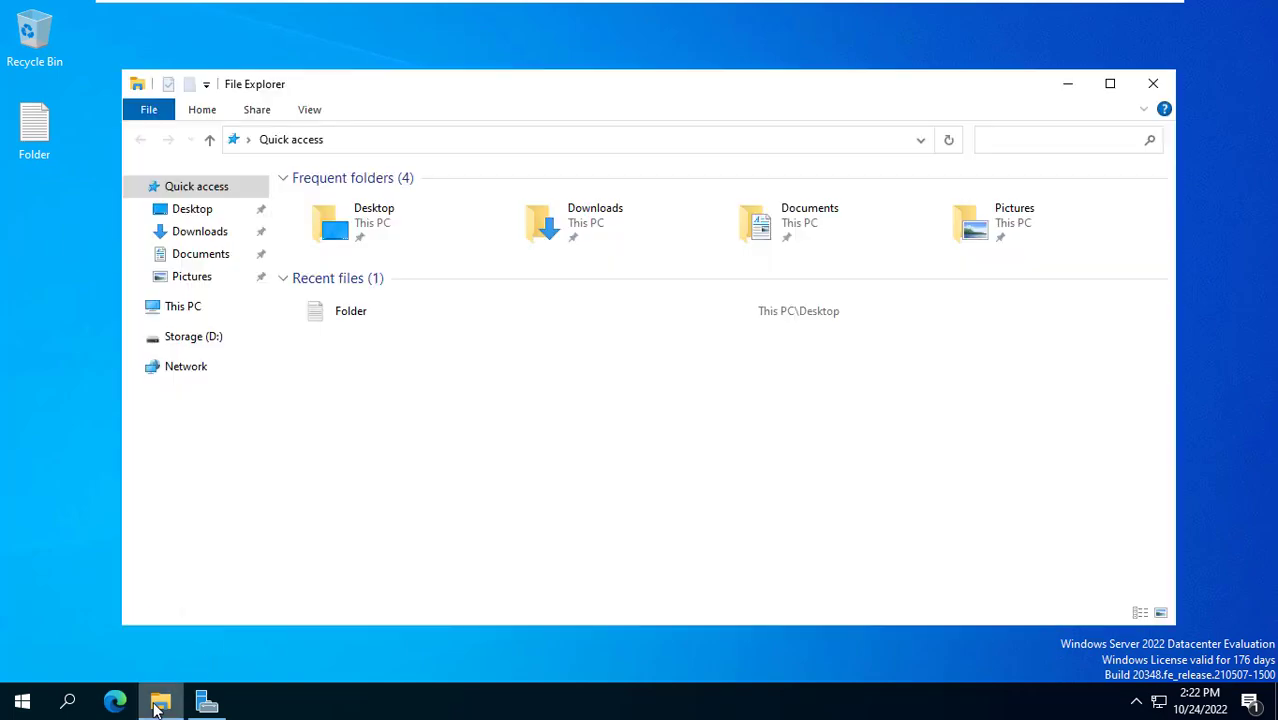
{"action": "double_click", "coordinate": [452, 90]}
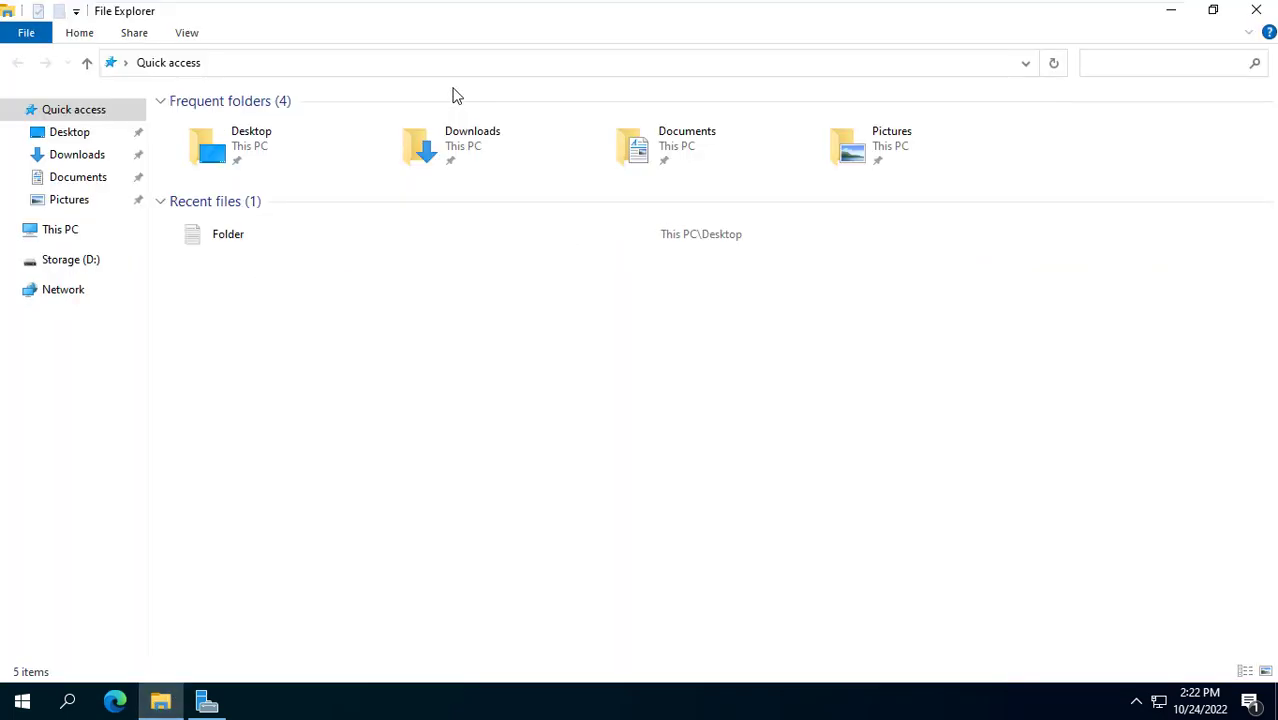
{"action": "left_click", "coordinate": [97, 232]}
{"action": "double_click", "coordinate": [504, 275]}
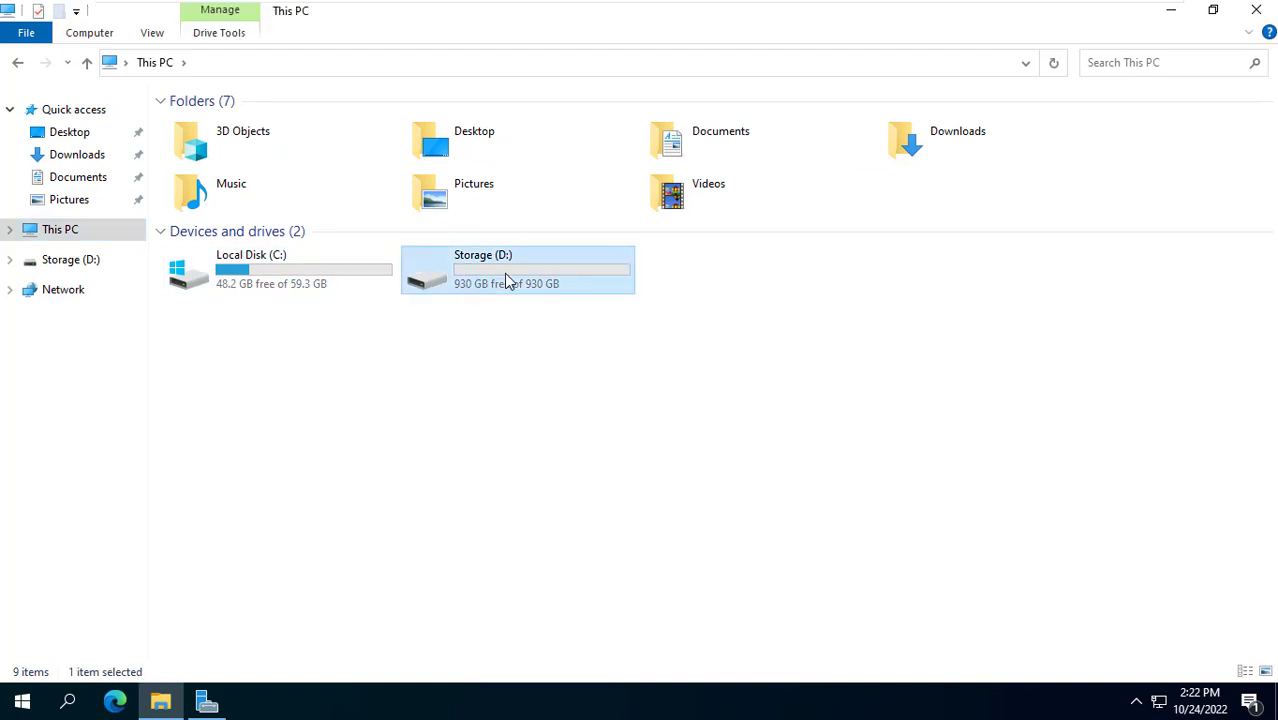
{"action": "right_click", "coordinate": [430, 240]}
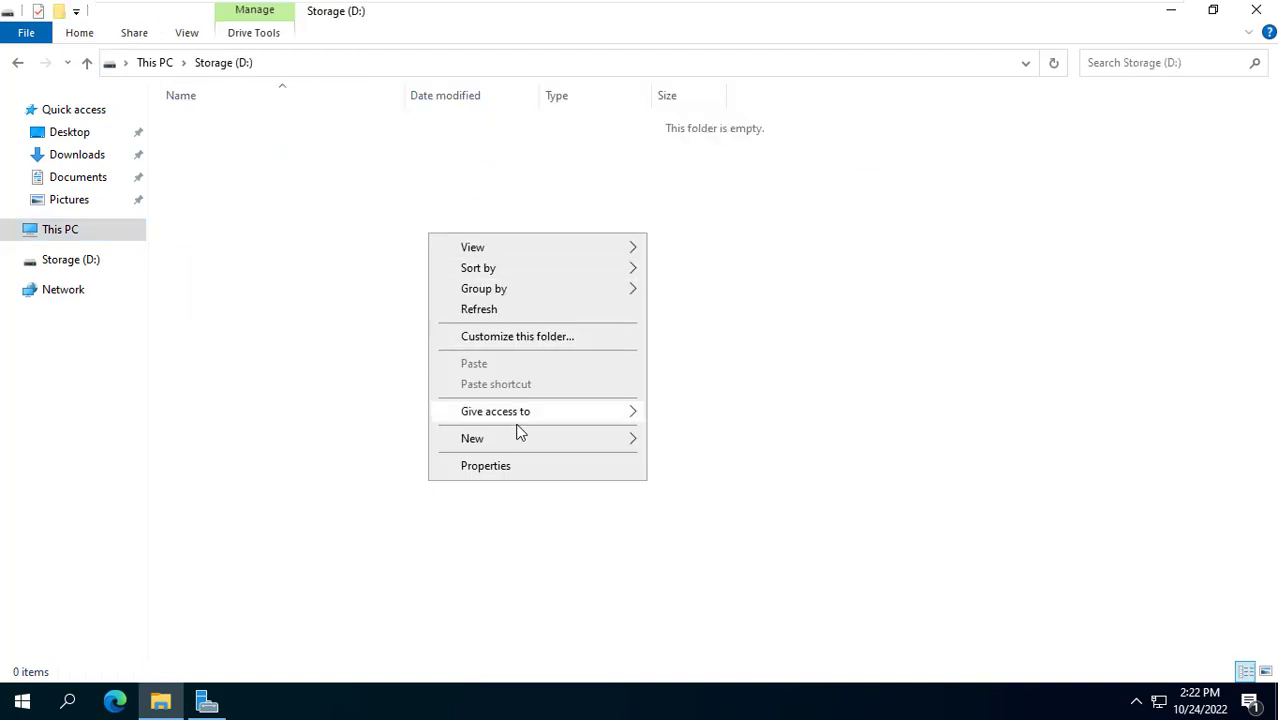
{"action": "mouse_move", "coordinate": [519, 440]}
{"action": "left_click", "coordinate": [675, 445]}
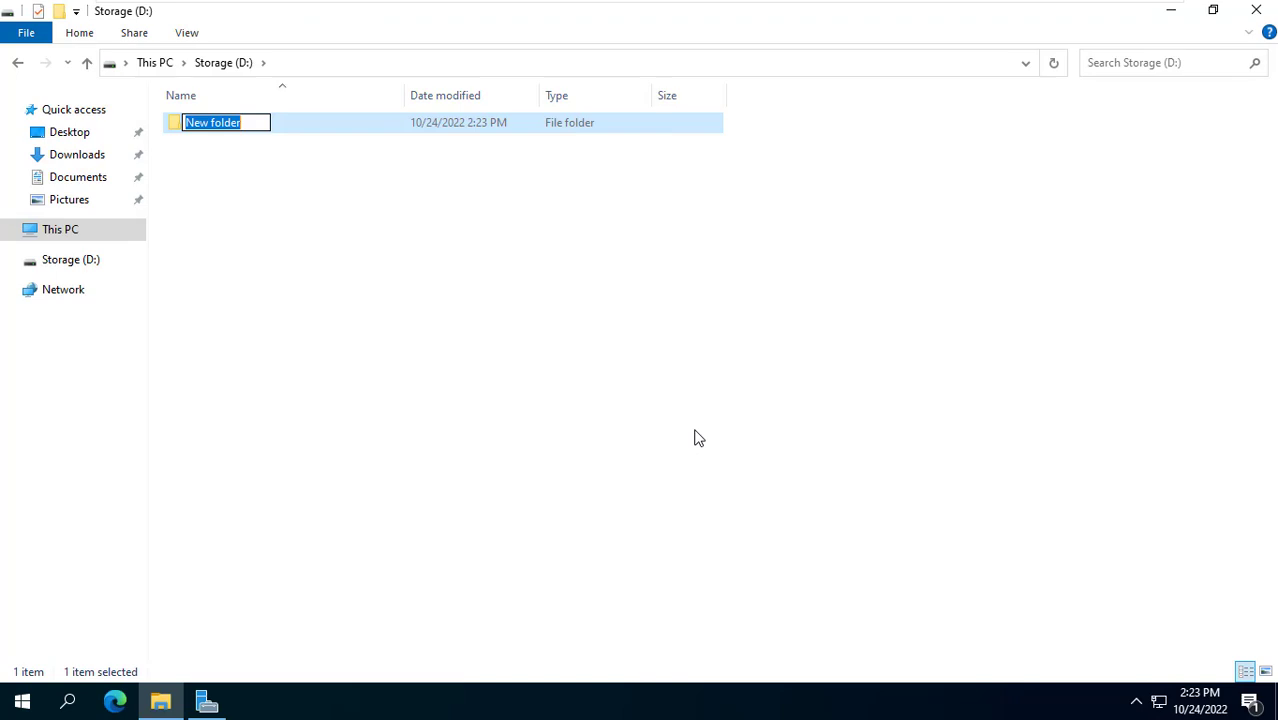
{"action": "type", "text": "DAT"}
{"action": "key", "text": "Return"}
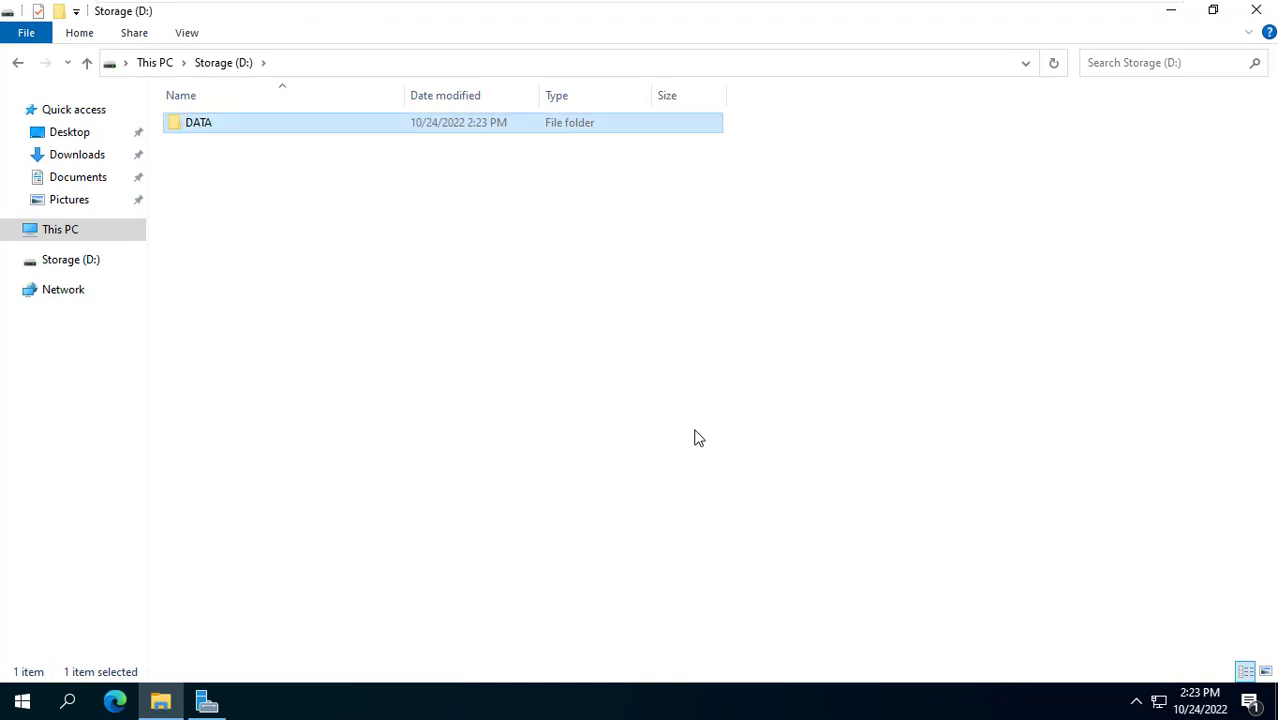
- Create a subfolder named Group1 inside the DATA folder
{"action": "double_click", "coordinate": [205, 123]}
{"action": "right_click", "coordinate": [349, 236]}
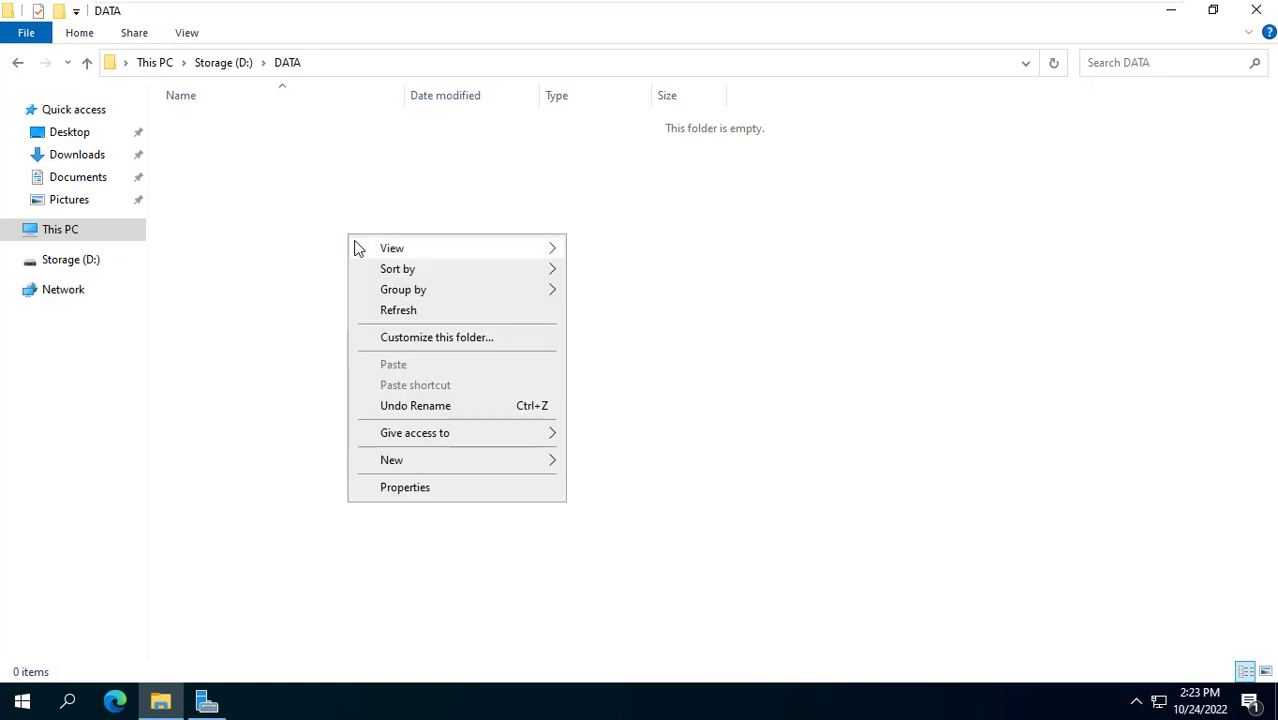
{"action": "mouse_move", "coordinate": [480, 466]}
{"action": "left_click", "coordinate": [636, 466]}
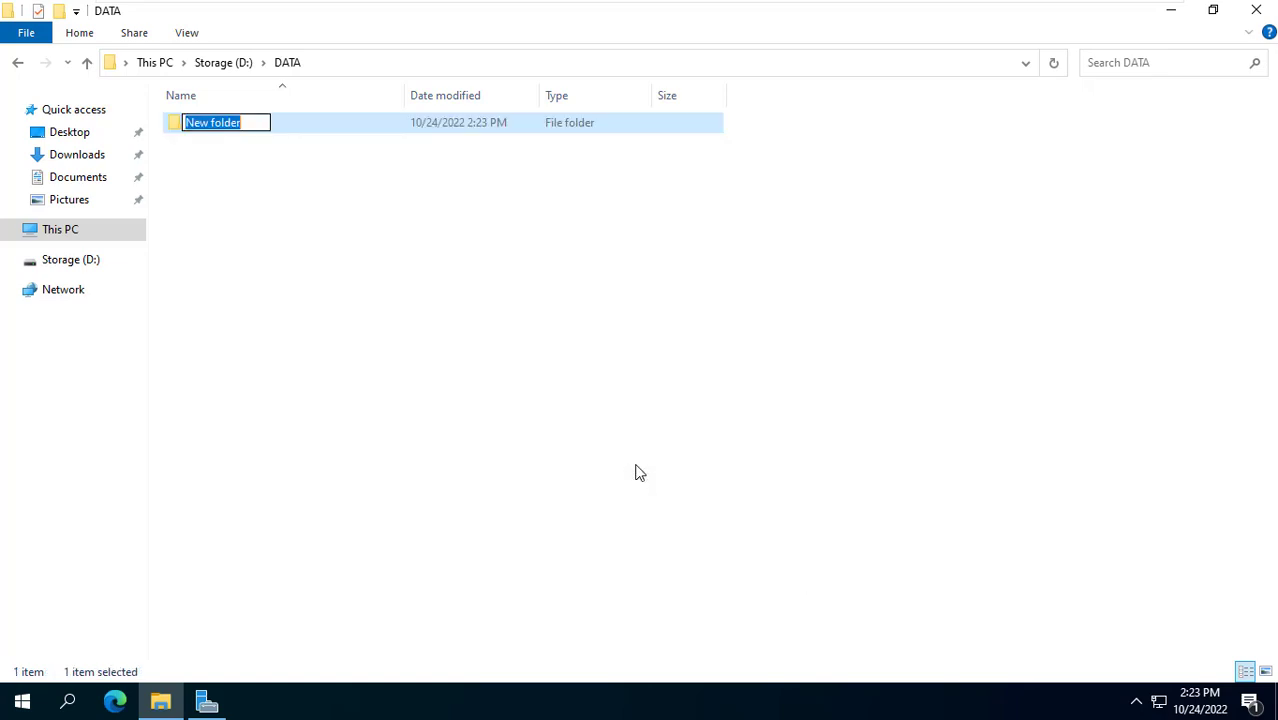
{"action": "type", "text": "Group1"}
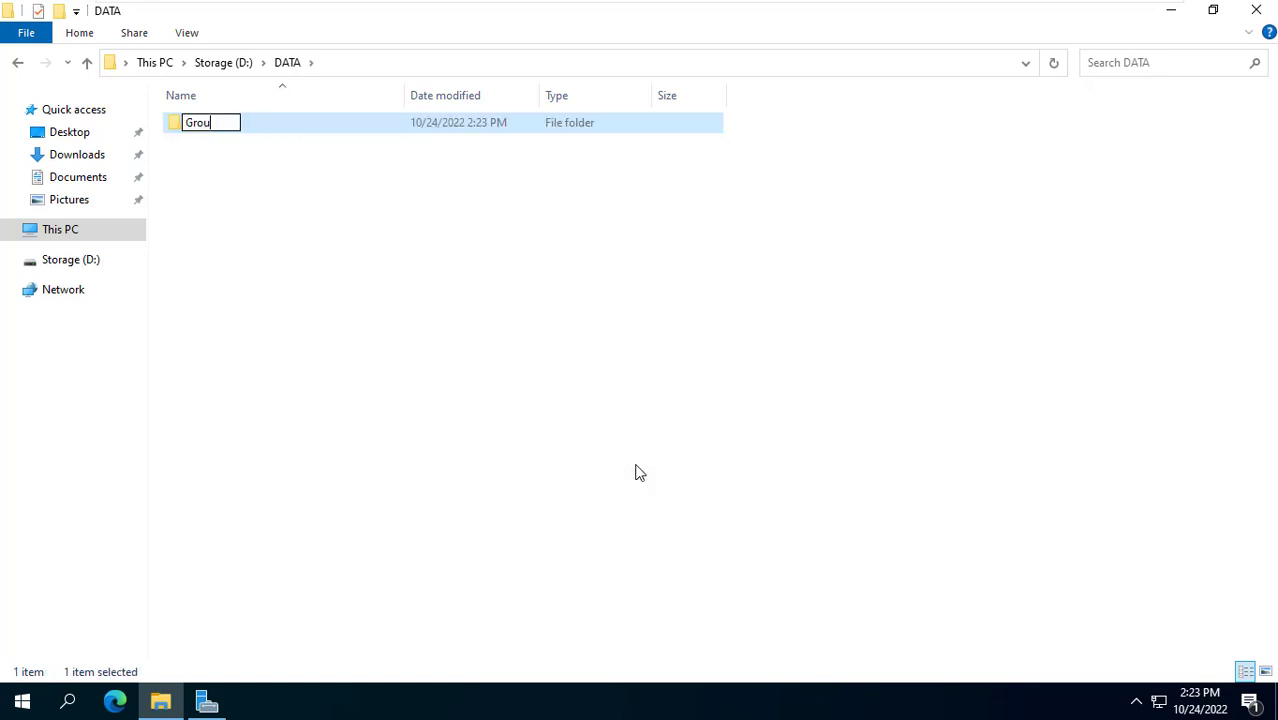
{"action": "left_click", "coordinate": [452, 334]}
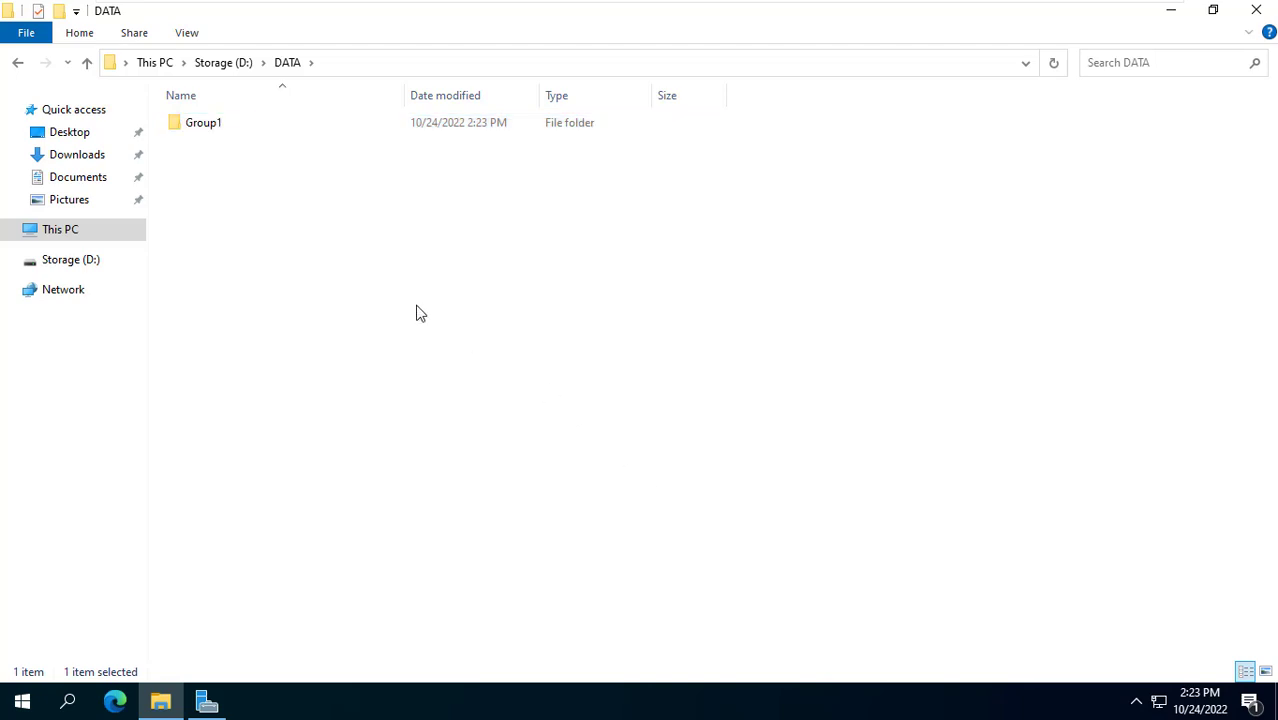
- Create a second subfolder named Group2 inside the DATA folder and select both group folders
{"action": "right_click", "coordinate": [312, 252]}
{"action": "mouse_move", "coordinate": [433, 479]}
{"action": "left_click", "coordinate": [579, 476]}
{"action": "type", "text": "Group2"}
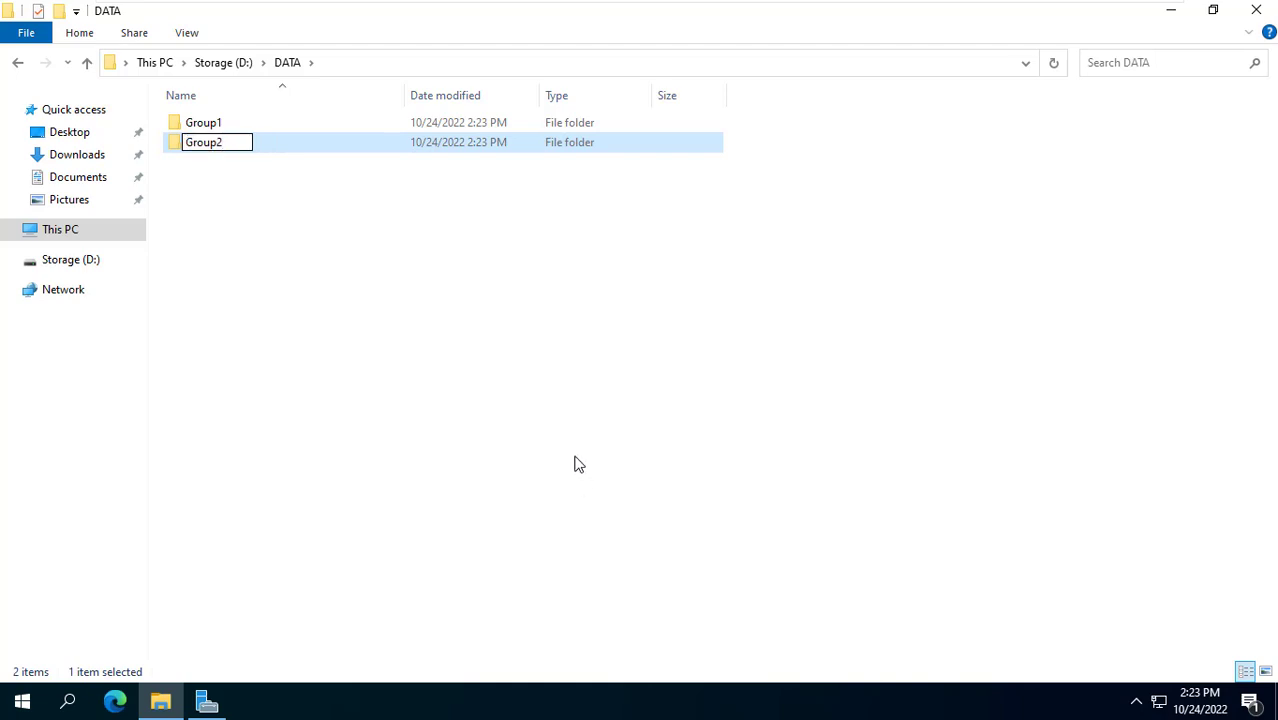
{"action": "left_click", "coordinate": [573, 462]}
{"action": "left_click", "coordinate": [211, 130]}
{"action": "left_click", "coordinate": [213, 147]}
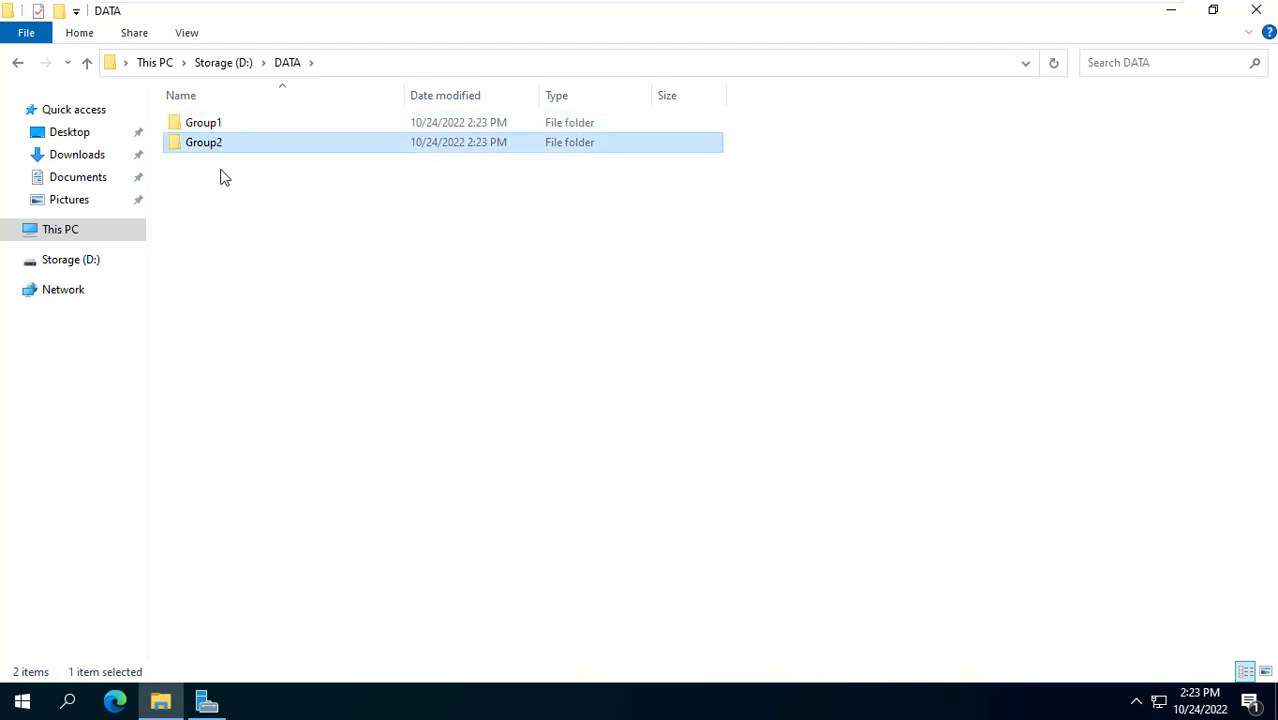
{"action": "left_click_drag", "start_coordinate": [211, 190], "coordinate": [272, 110]}
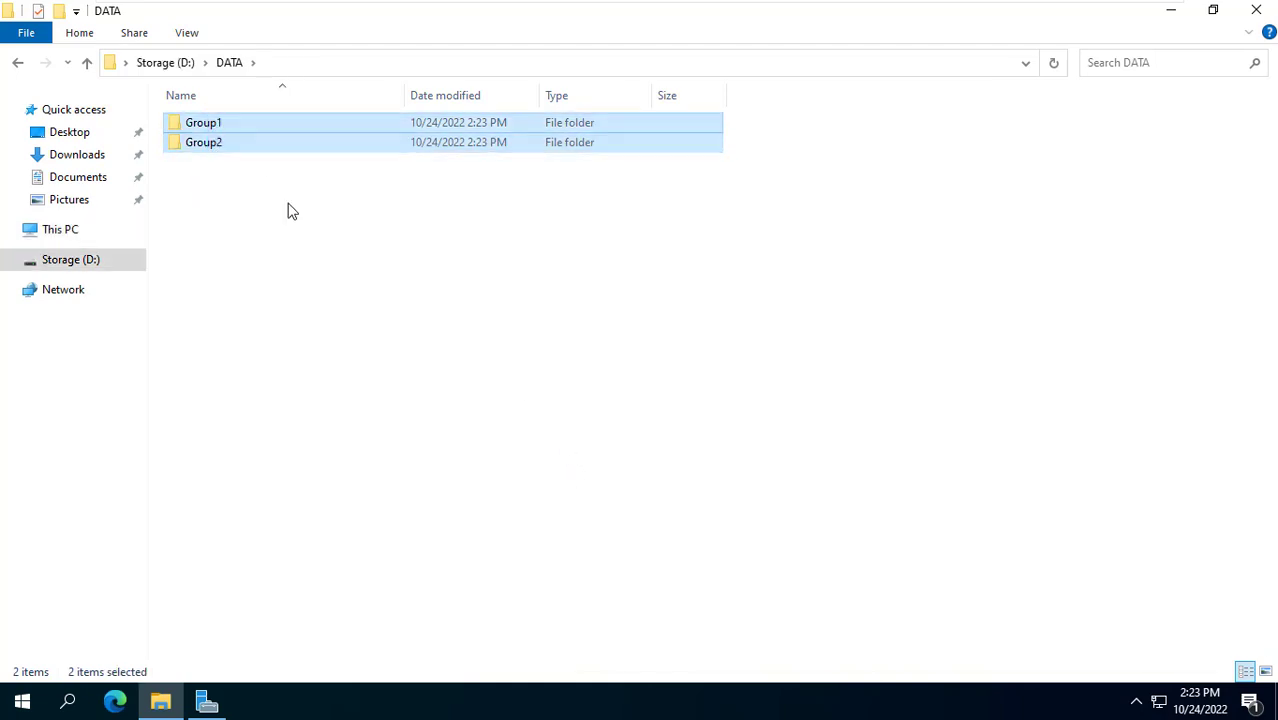
- Enable sharing of the DATA folder in its Advanced Sharing settings, with DATA as the share name
{"action": "left_click", "coordinate": [168, 64]}
{"action": "right_click", "coordinate": [209, 128]}
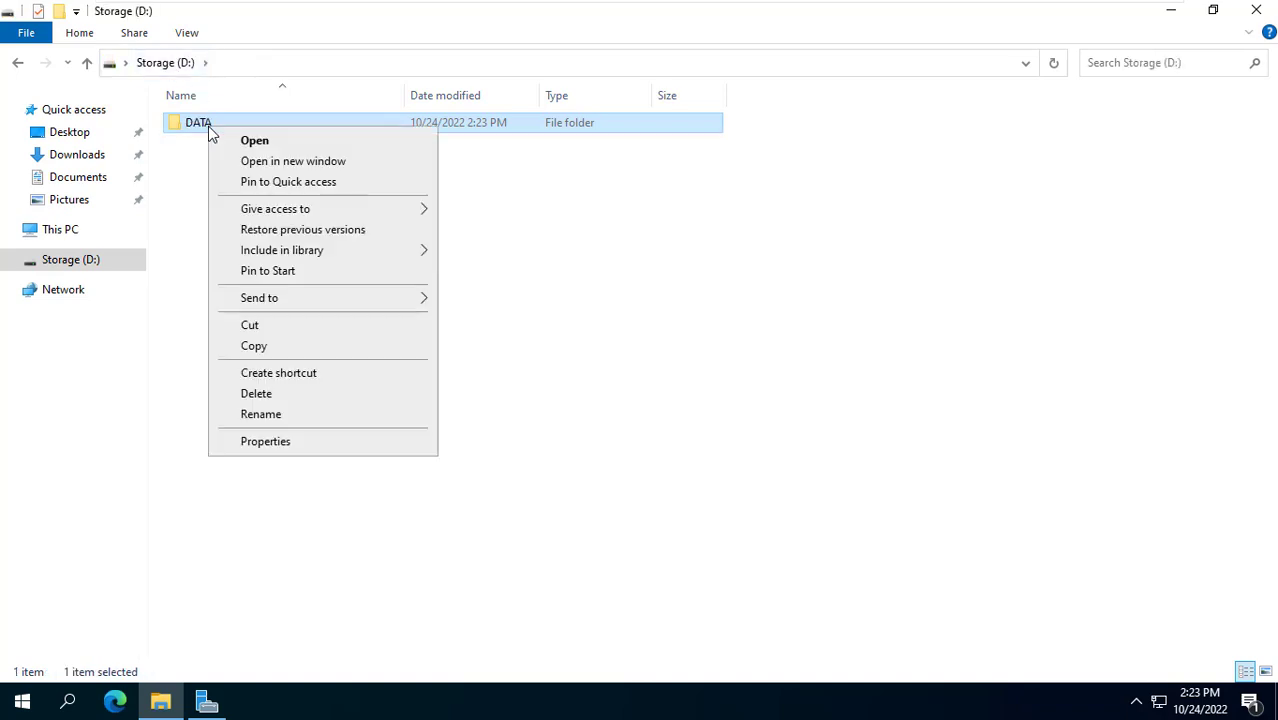
{"action": "left_click", "coordinate": [270, 443]}
{"action": "left_click_drag", "start_coordinate": [314, 150], "coordinate": [339, 127]}
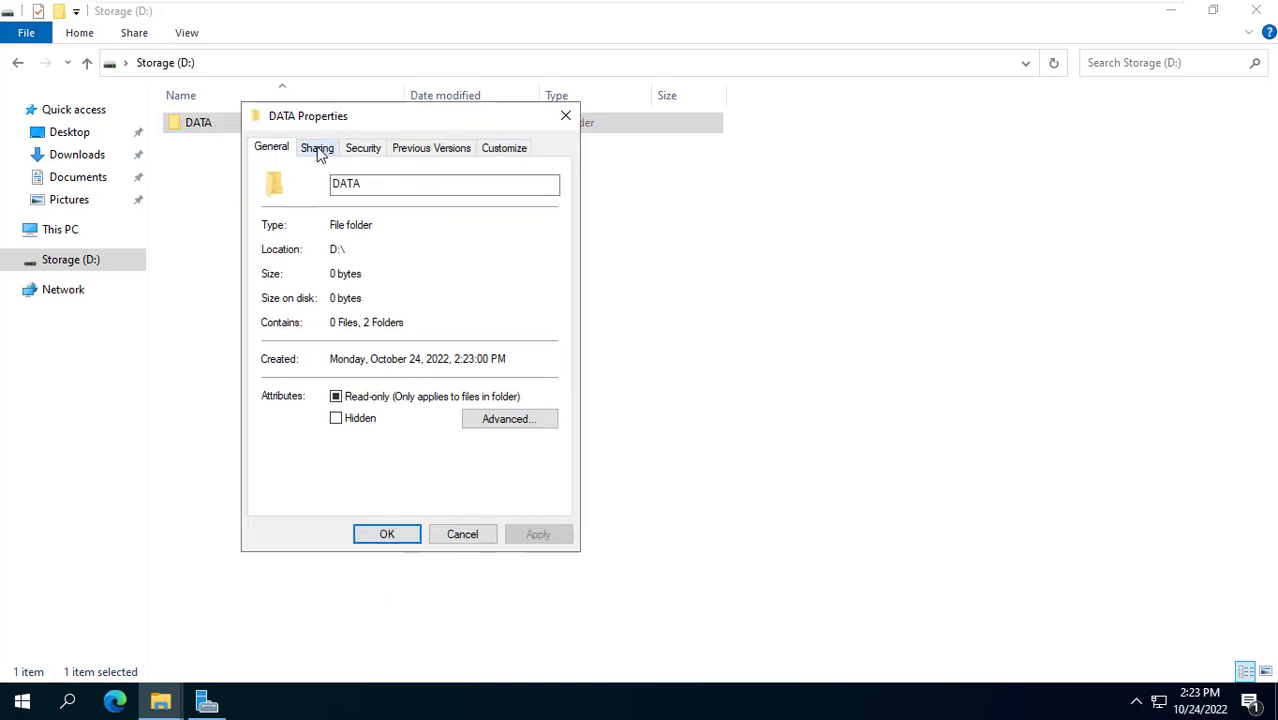
{"action": "left_click", "coordinate": [318, 150]}
{"action": "left_click", "coordinate": [345, 372]}
{"action": "left_click_drag", "start_coordinate": [354, 148], "coordinate": [689, 118]}
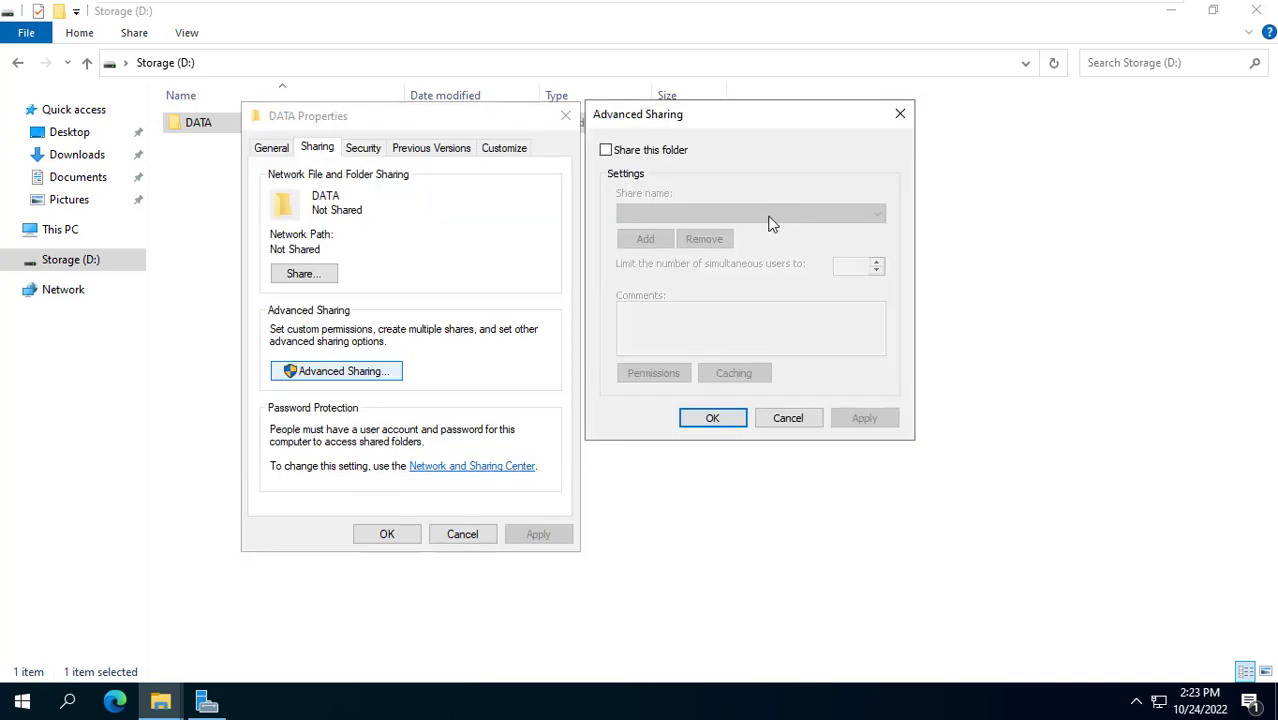
{"action": "left_click", "coordinate": [606, 151]}
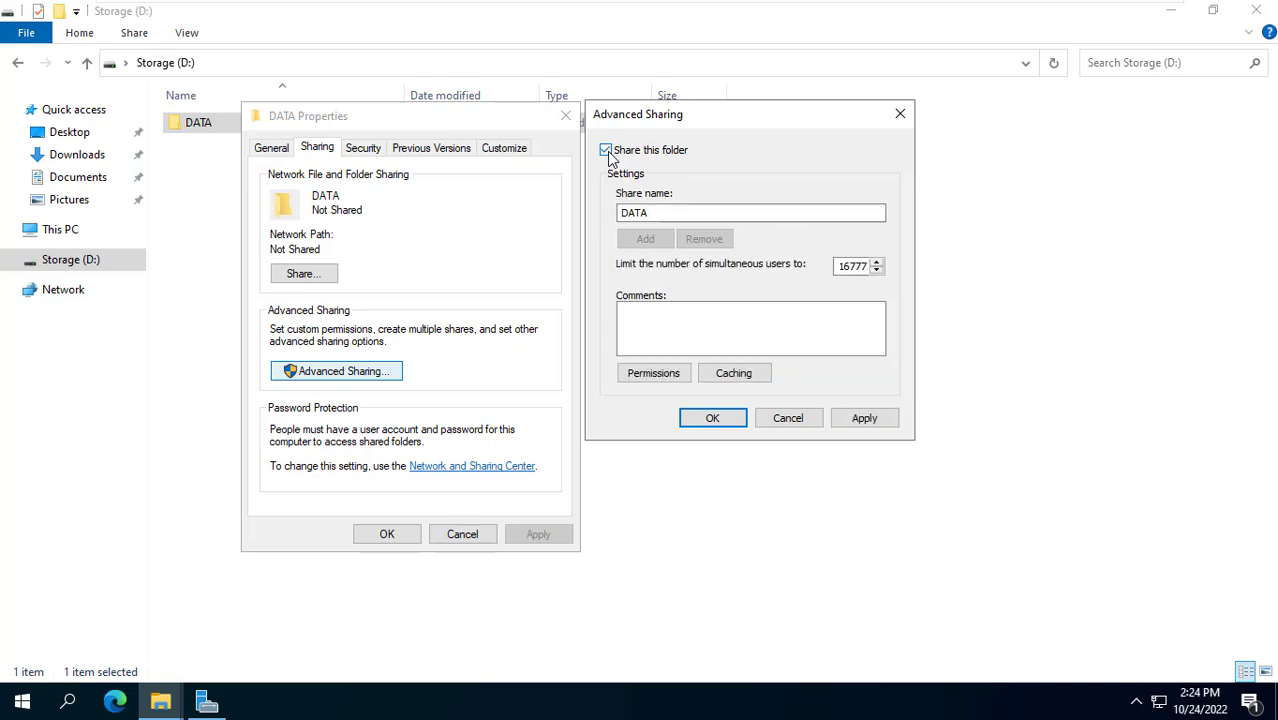
- Allow Everyone the Change permission on the DATA share, apply the sharing and close the folder's properties
{"action": "left_click", "coordinate": [665, 381]}
{"action": "left_click_drag", "start_coordinate": [702, 136], "coordinate": [884, 124]}
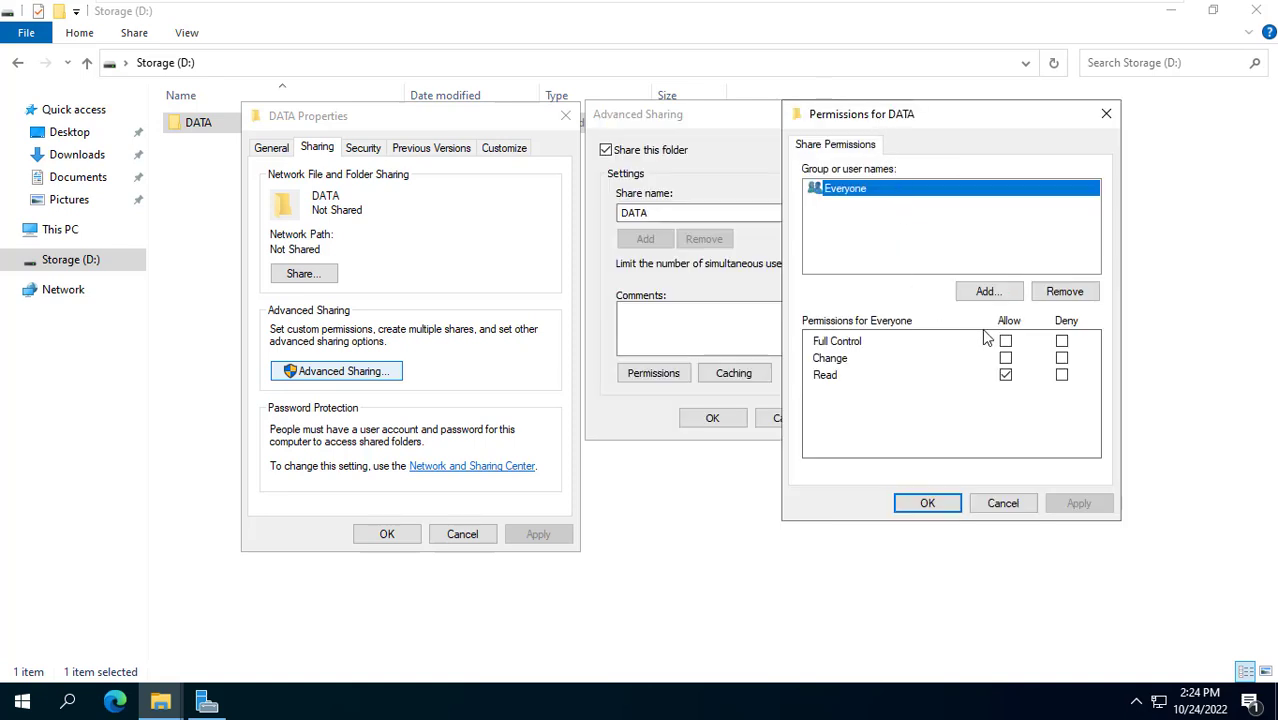
{"action": "left_click", "coordinate": [1005, 358]}
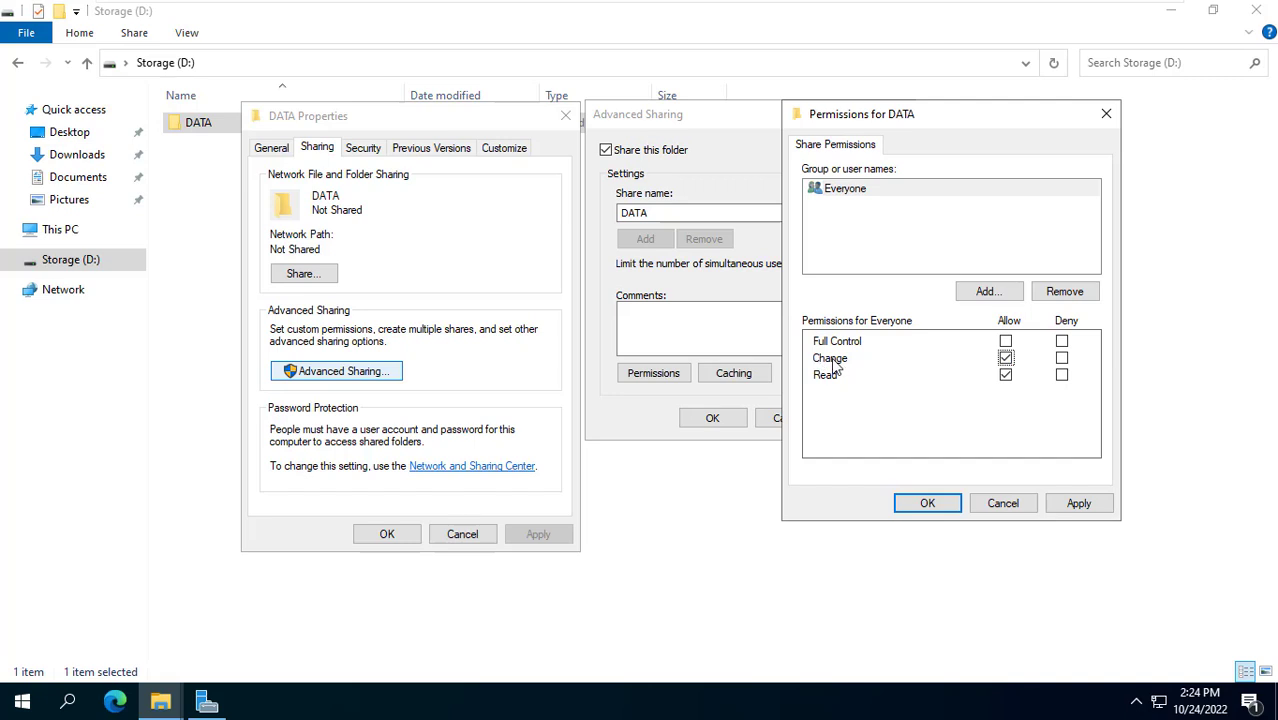
{"action": "left_click", "coordinate": [1078, 503]}
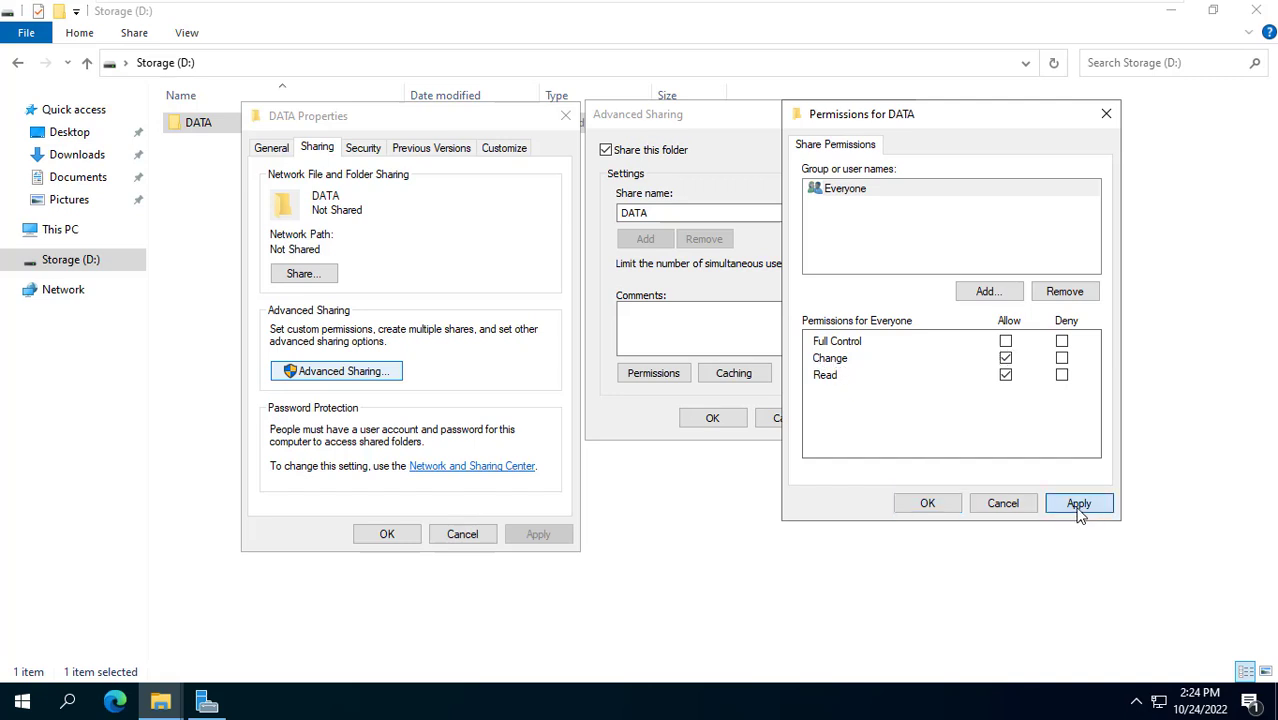
{"action": "left_click", "coordinate": [927, 503]}
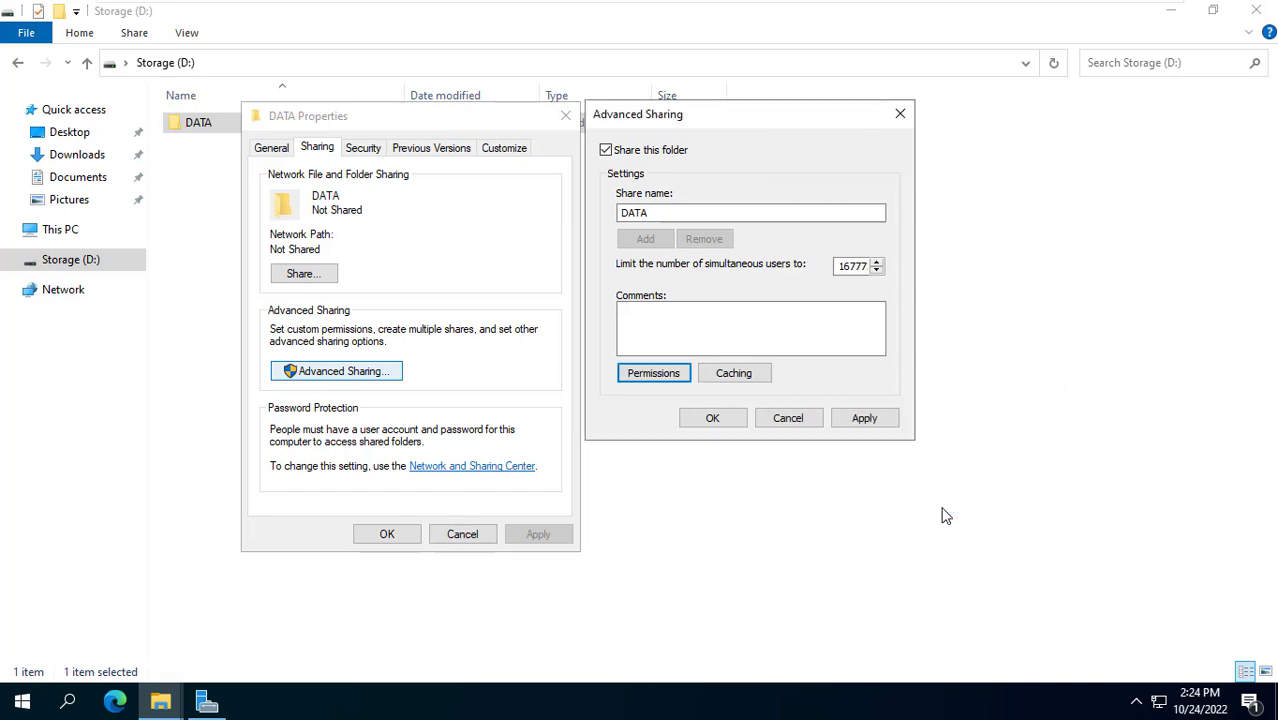
{"action": "left_click", "coordinate": [739, 425]}
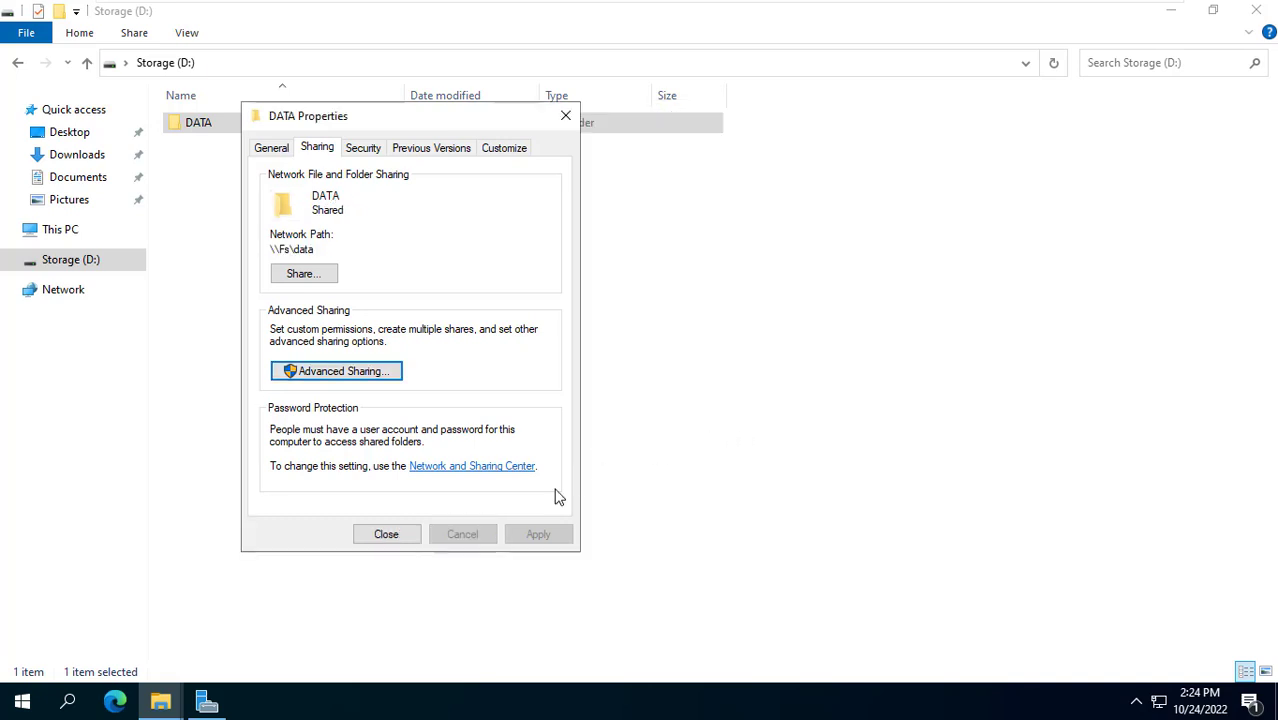
{"action": "left_click_drag", "start_coordinate": [270, 249], "coordinate": [330, 250]}
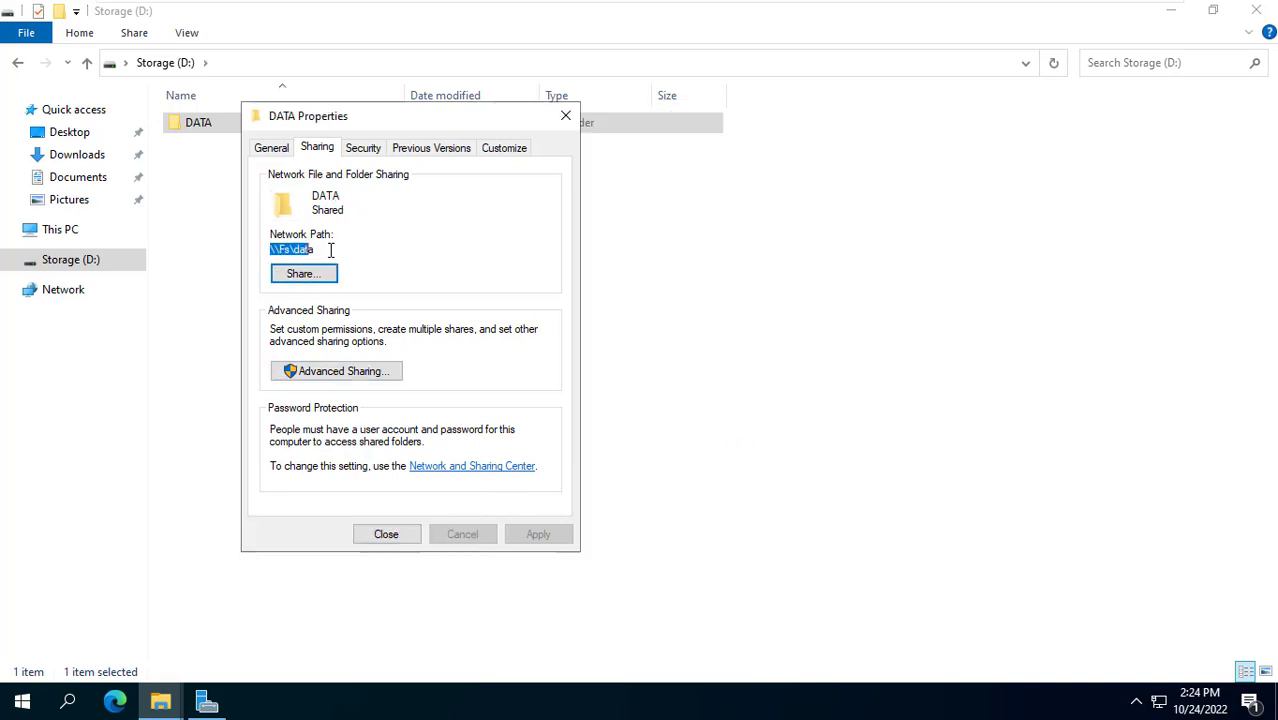
{"action": "left_click", "coordinate": [386, 534]}
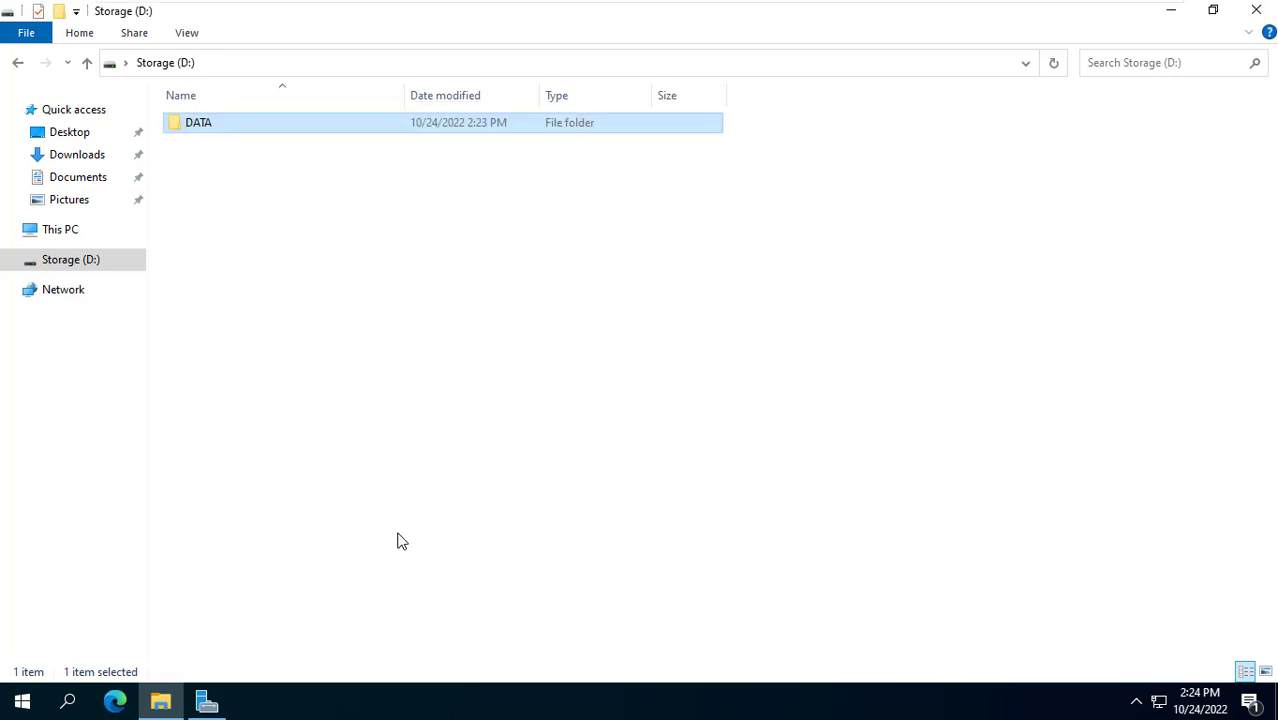
- Disable inheritance on the Group1 folder inside DATA, converting the inherited permissions into explicit ones, and apply the change
{"action": "double_click", "coordinate": [210, 135]}
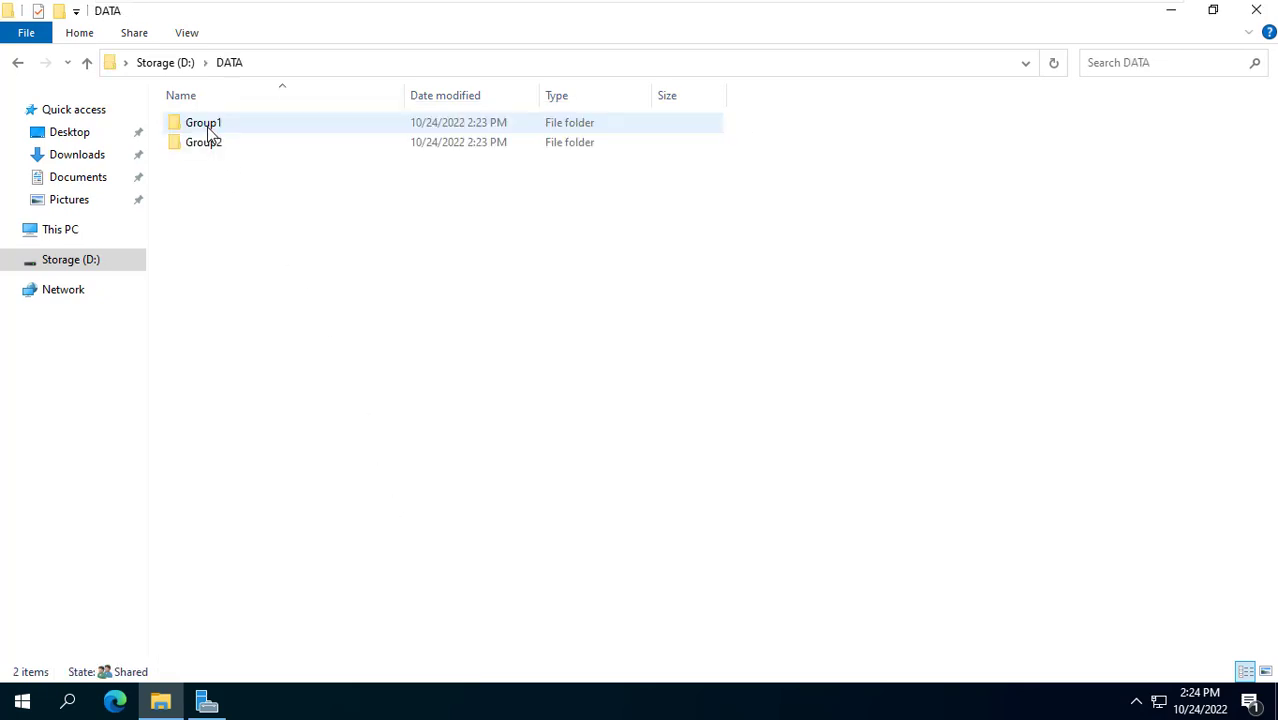
{"action": "left_click", "coordinate": [207, 128]}
{"action": "right_click", "coordinate": [208, 129]}
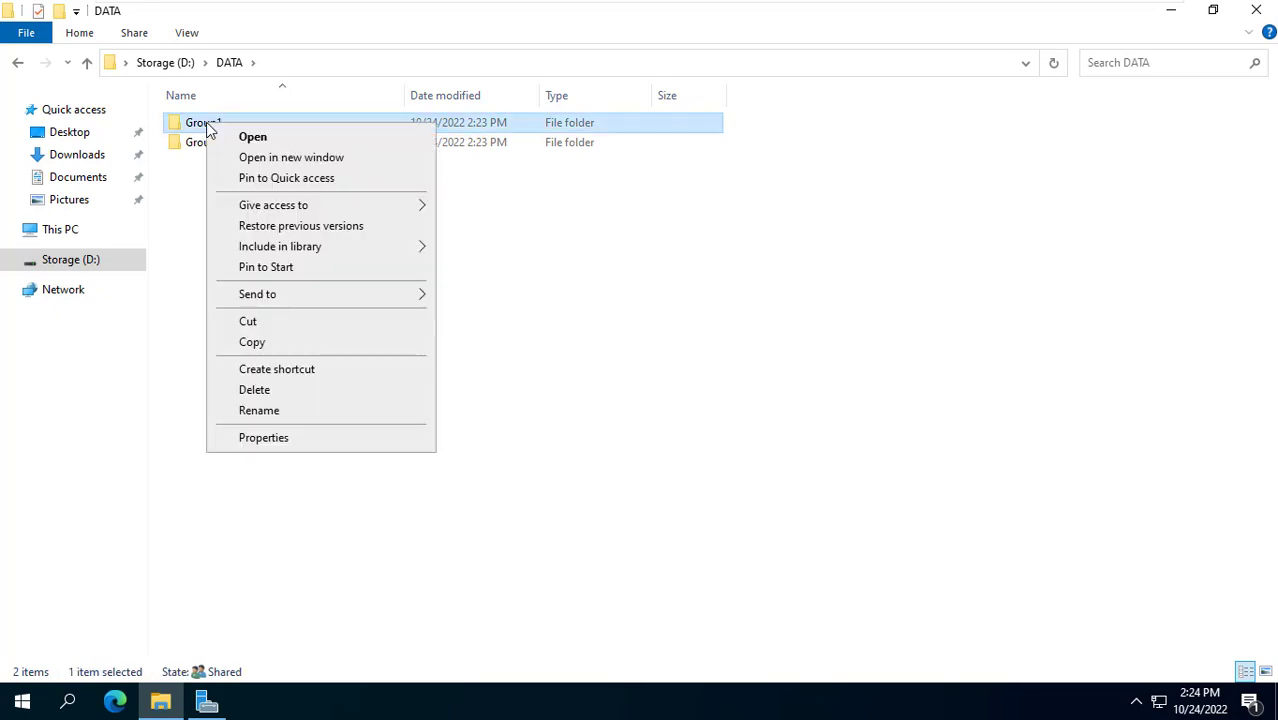
{"action": "left_click", "coordinate": [265, 437]}
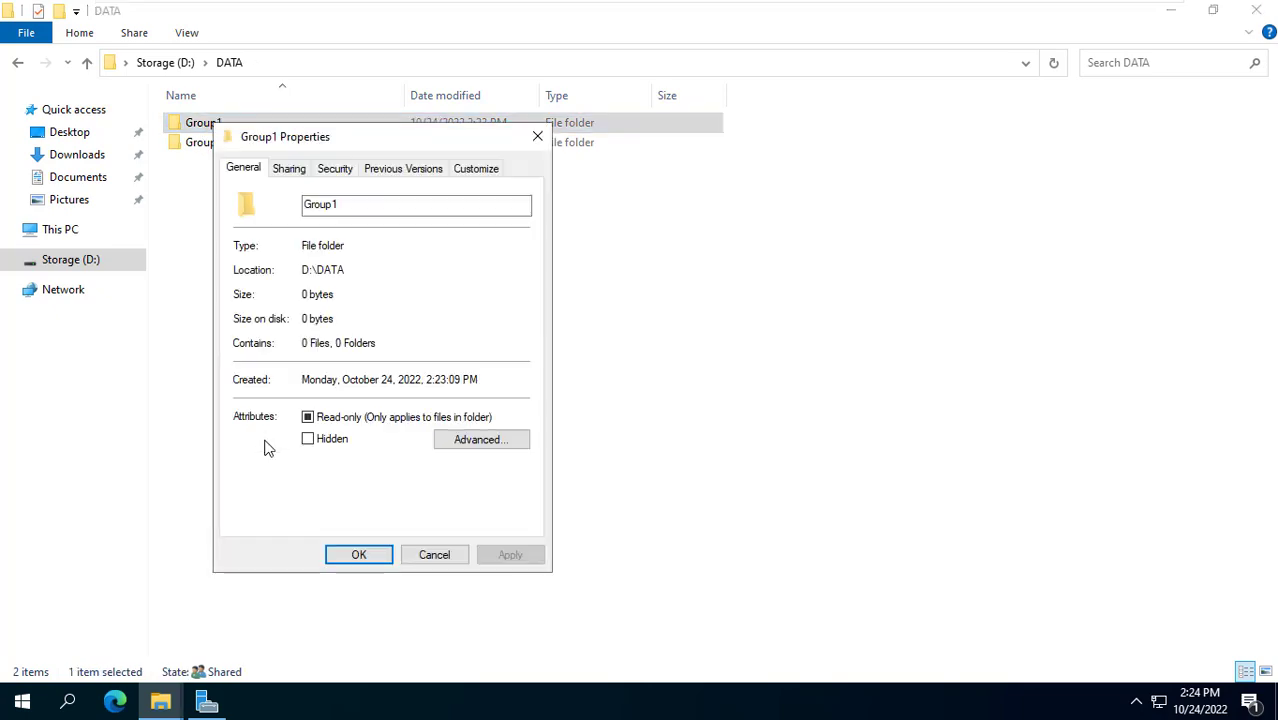
{"action": "left_click_drag", "start_coordinate": [311, 146], "coordinate": [365, 121]}
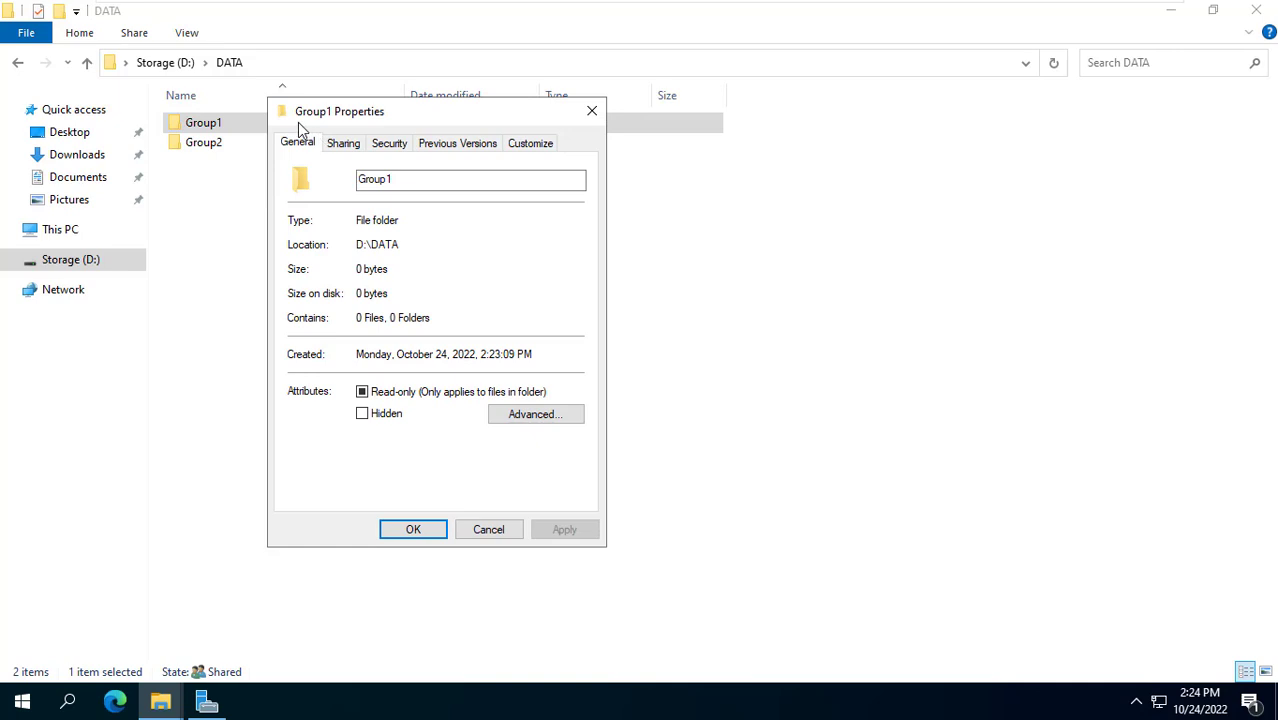
{"action": "left_click", "coordinate": [390, 145]}
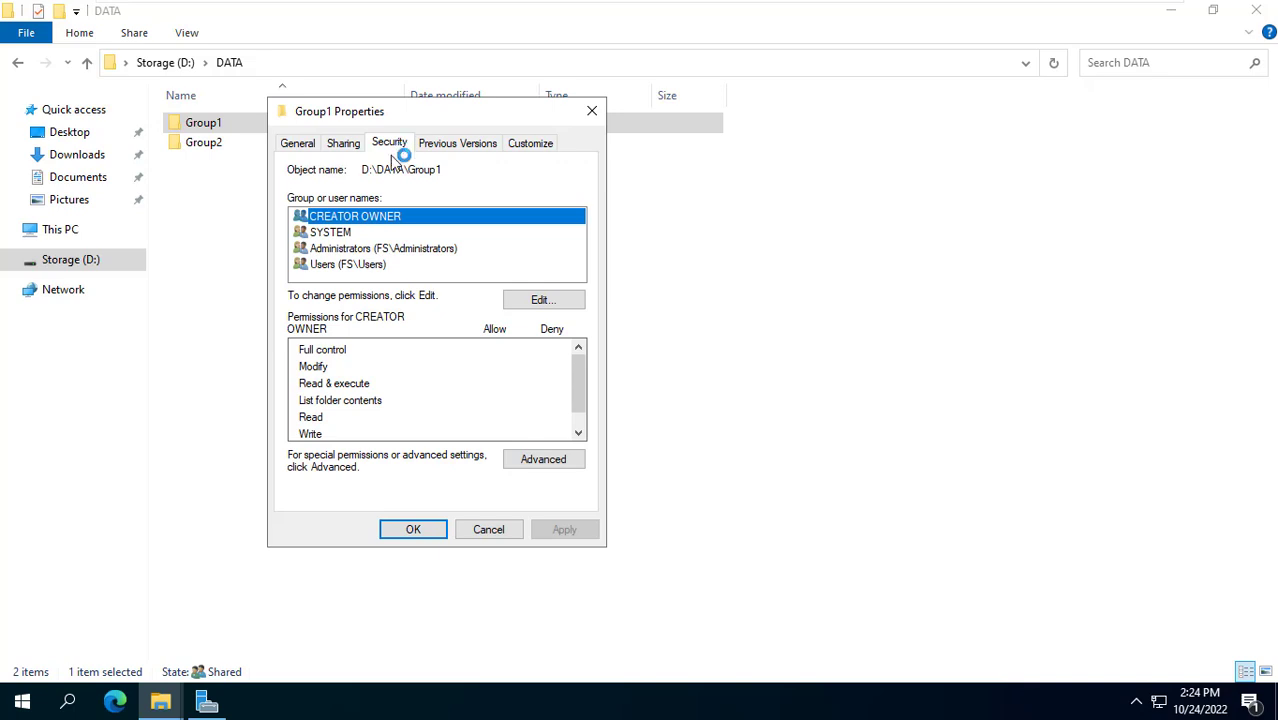
{"action": "left_click", "coordinate": [556, 460]}
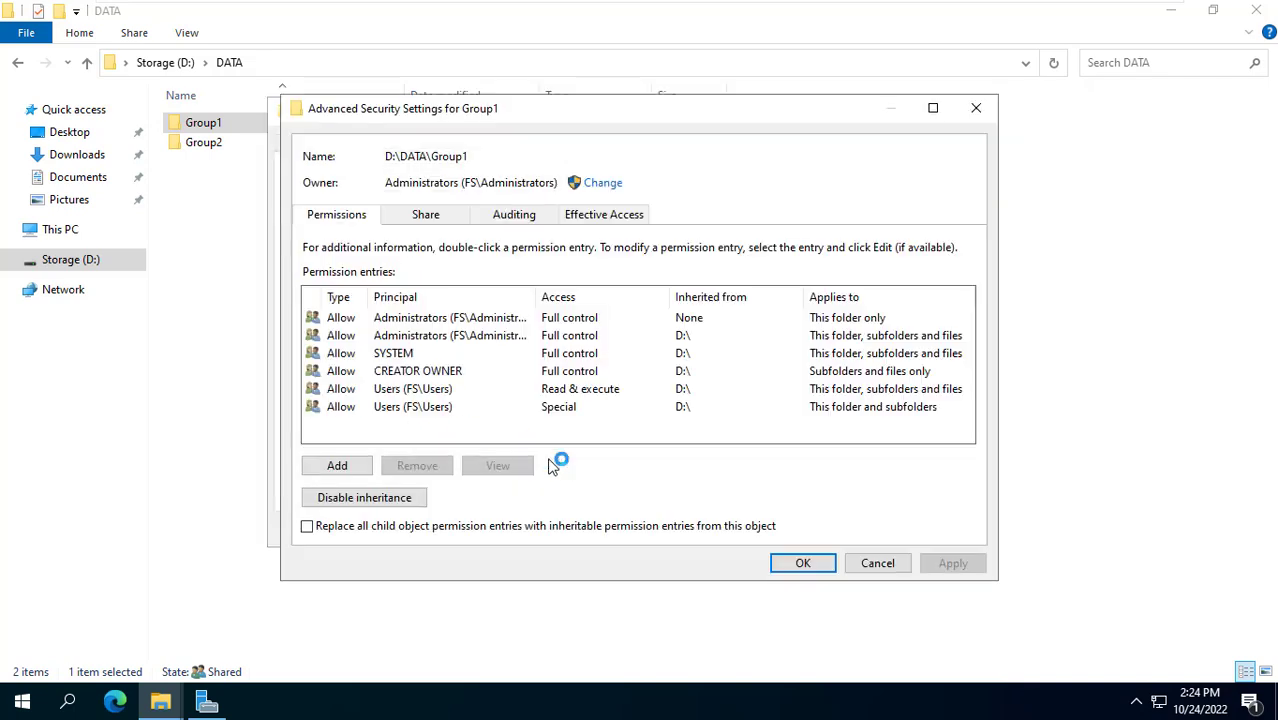
{"action": "left_click", "coordinate": [360, 505]}
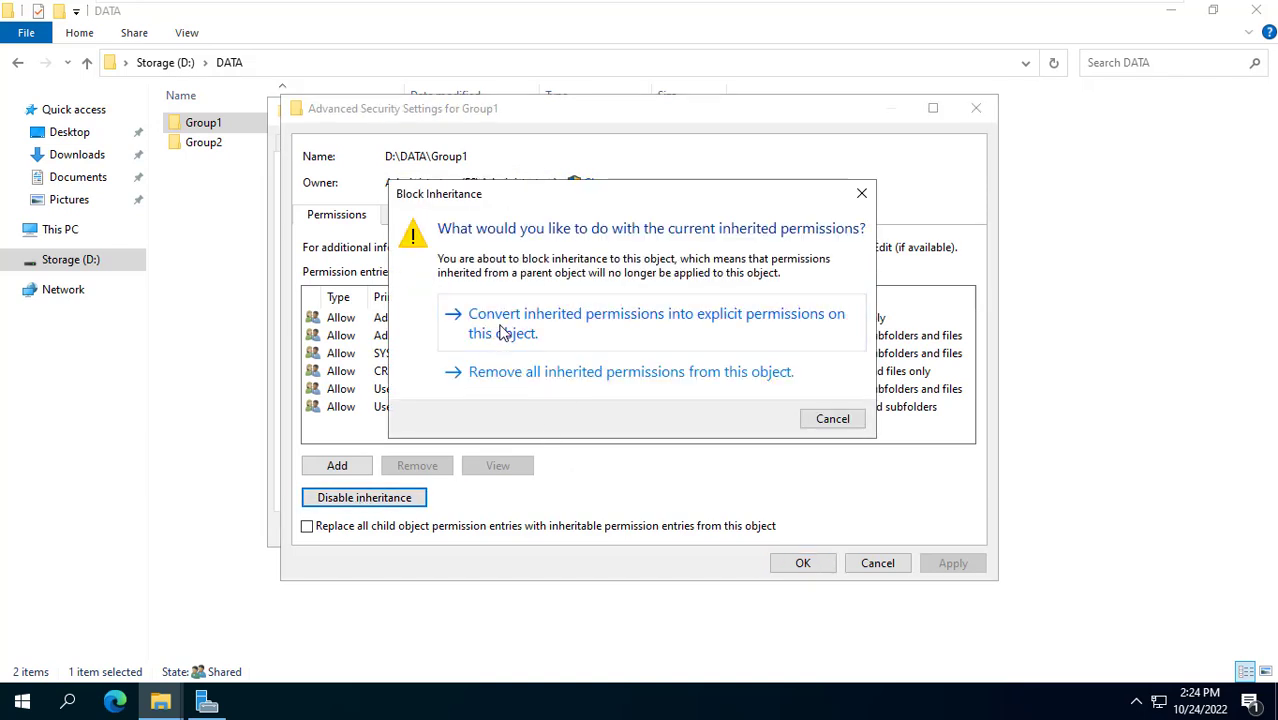
{"action": "left_click", "coordinate": [563, 332]}
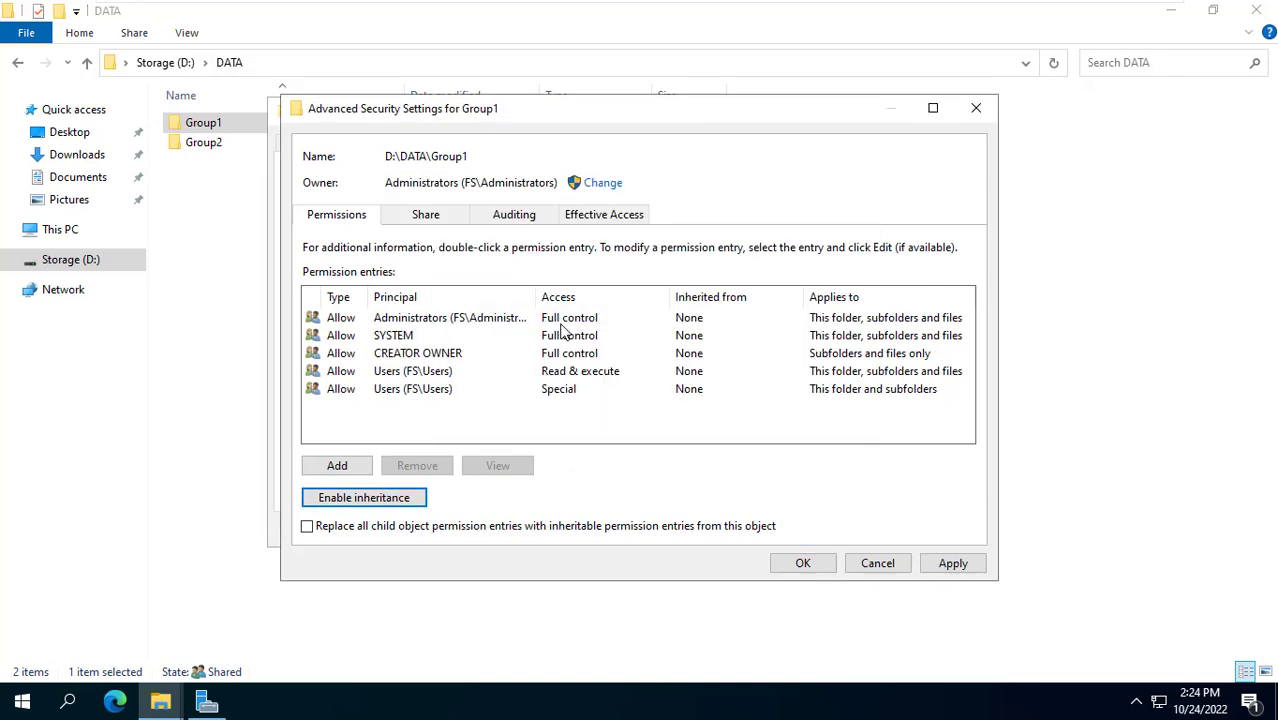
{"action": "left_click", "coordinate": [953, 564]}
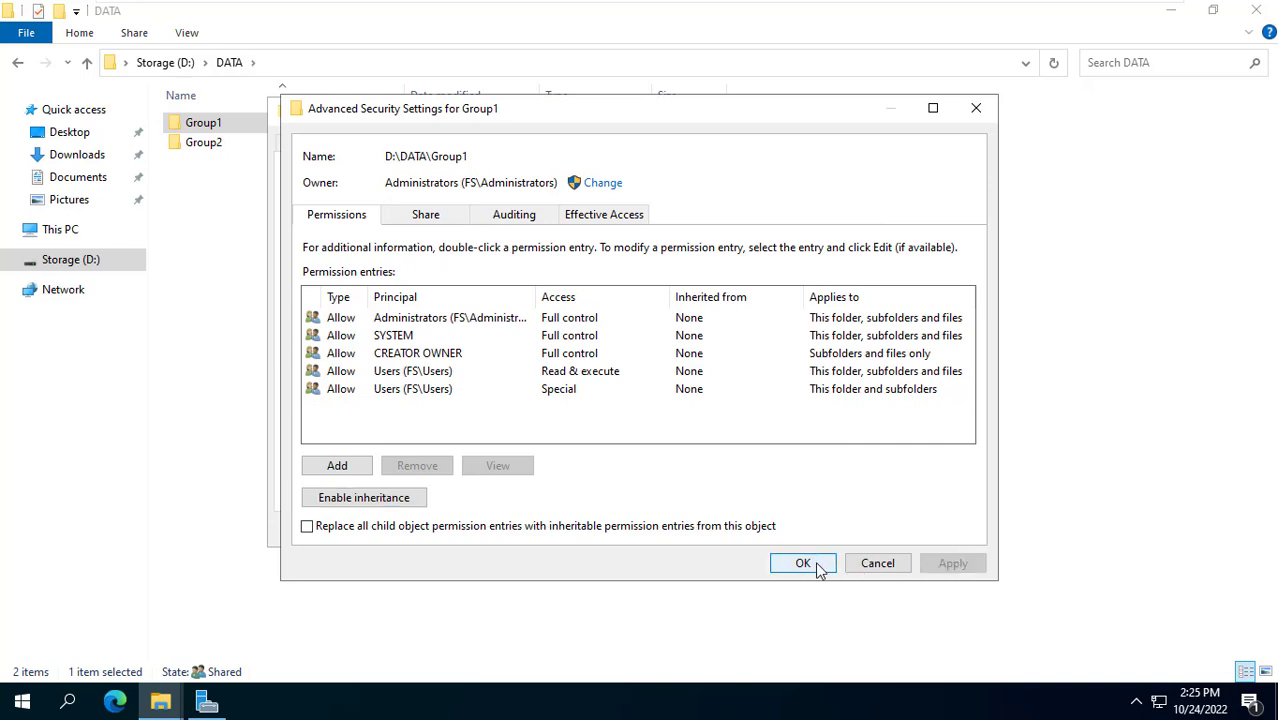
- Close the advanced security settings of the Group1 folder and remove the Users group from its permission entries
{"action": "left_click", "coordinate": [815, 564]}
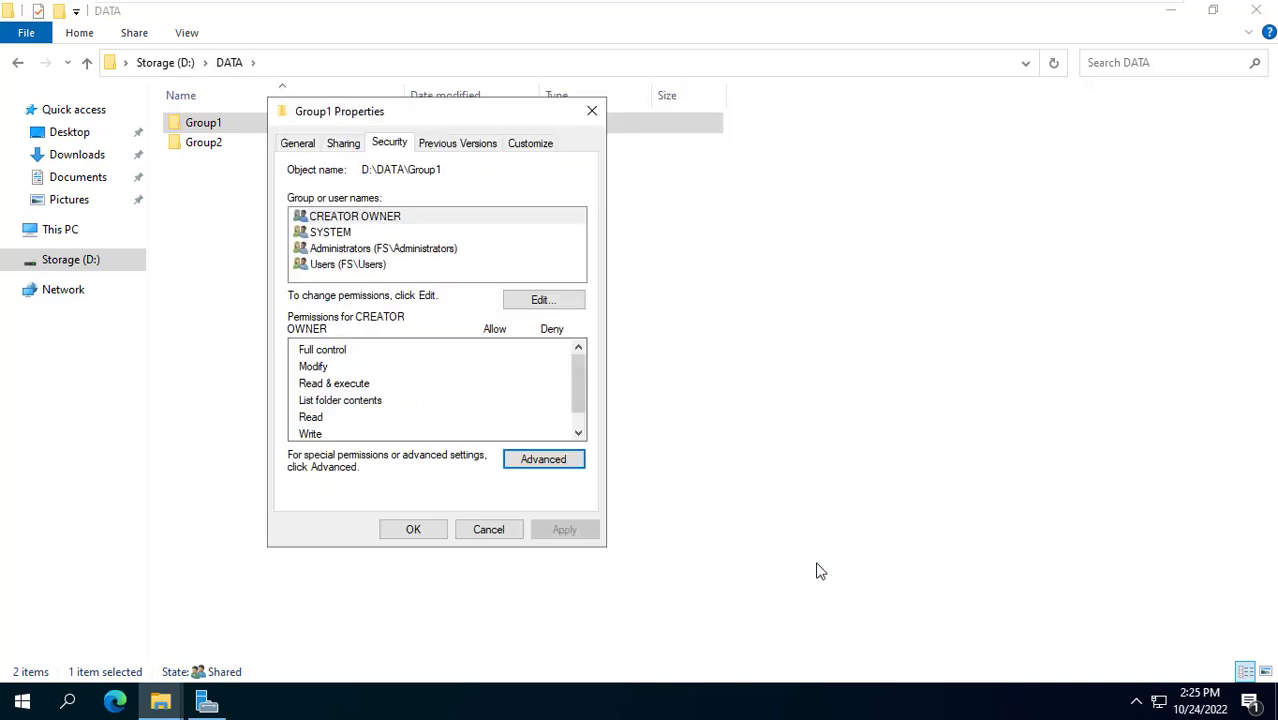
{"action": "left_click", "coordinate": [551, 303]}
{"action": "left_click_drag", "start_coordinate": [450, 184], "coordinate": [764, 119]}
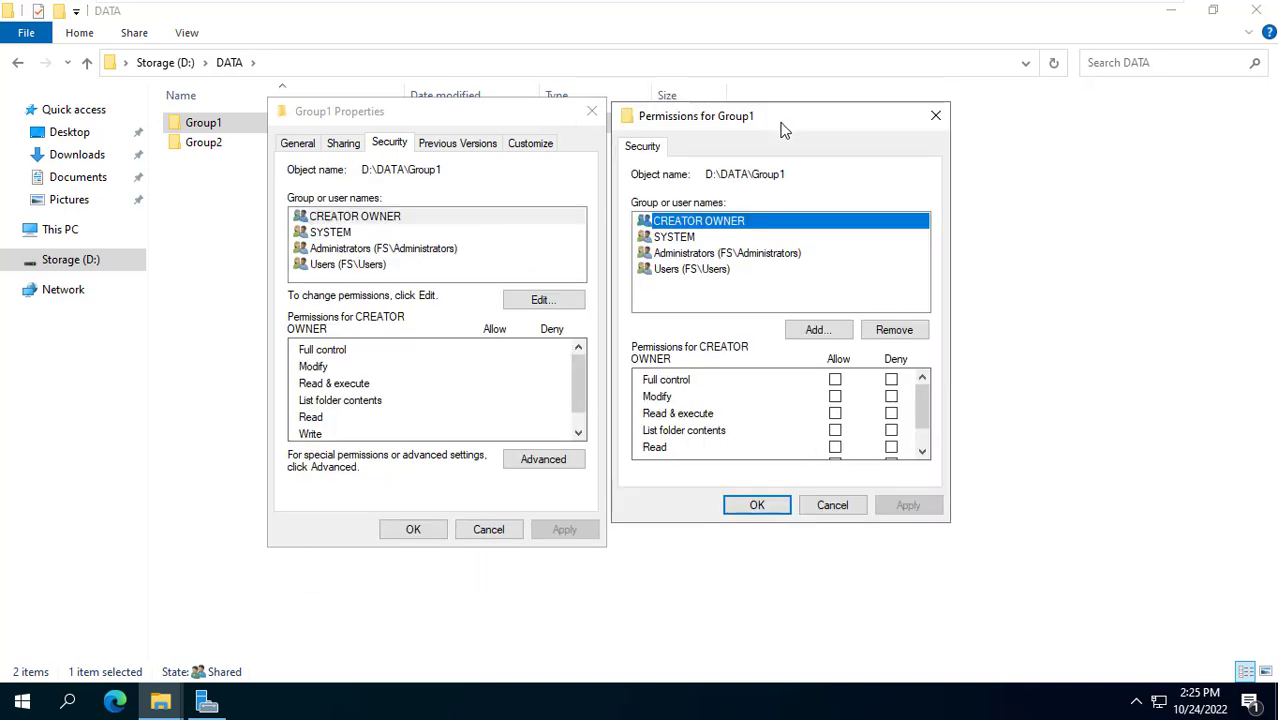
{"action": "left_click", "coordinate": [662, 271]}
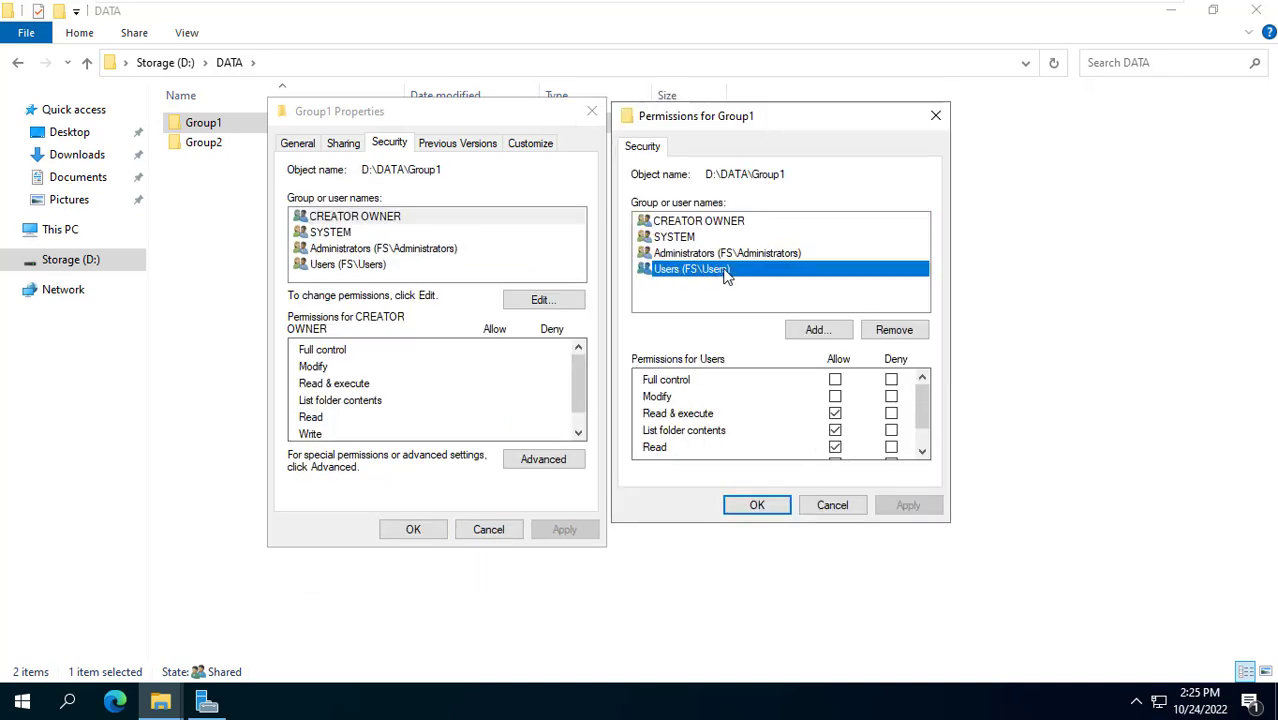
{"action": "left_click", "coordinate": [899, 336]}
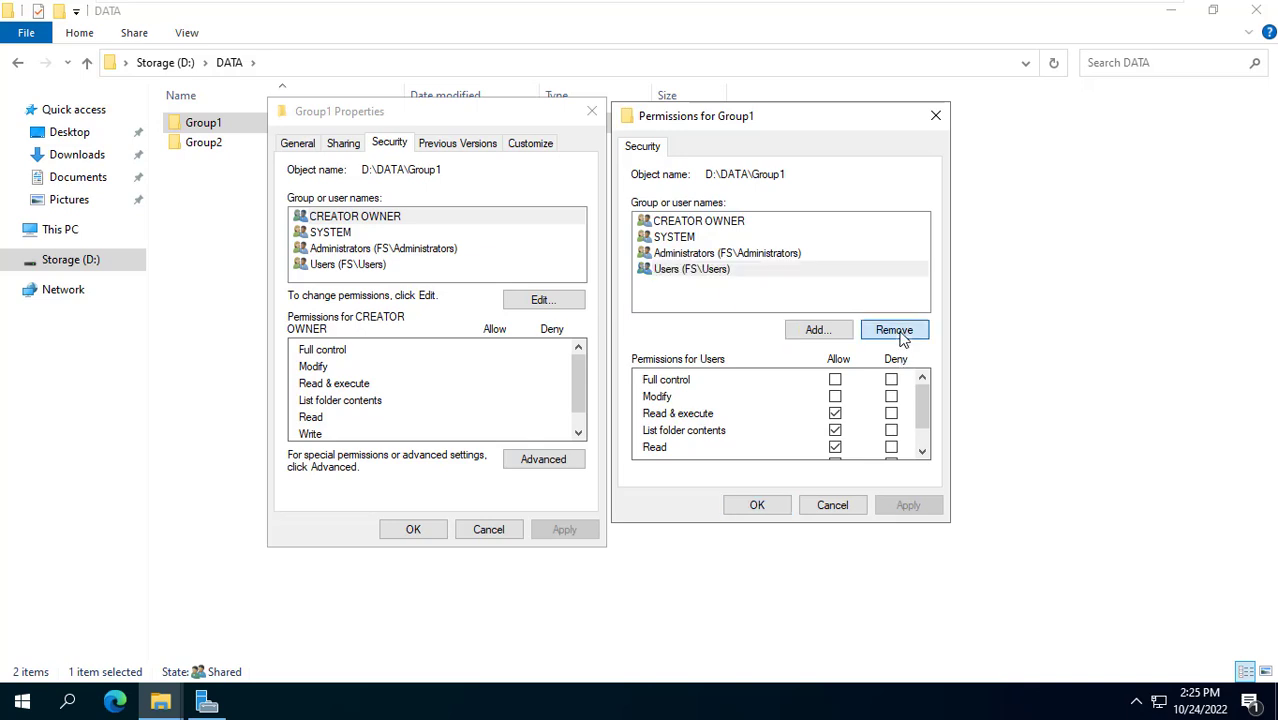
- Add the local groups Group1 and Group2 to the permission entries of the Group1 folder
{"action": "left_click", "coordinate": [814, 333]}
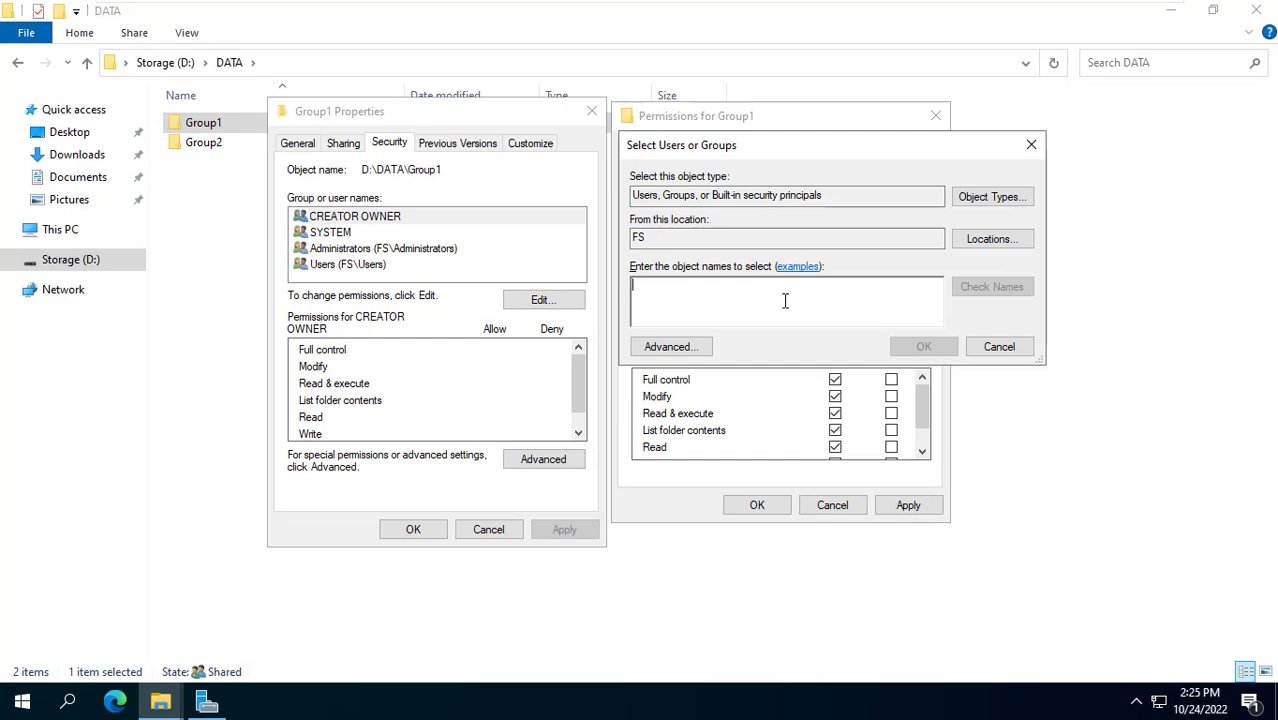
{"action": "type", "text": "Gr"}
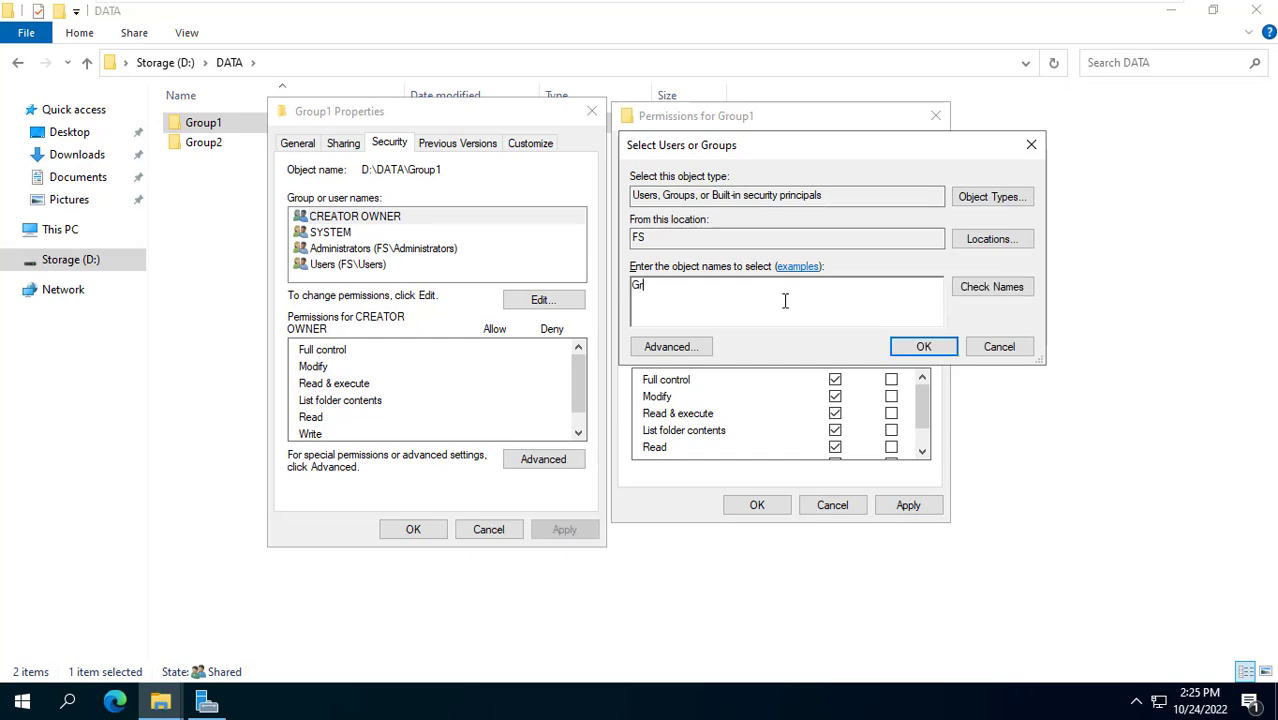
{"action": "type", "text": "oup1"}
{"action": "left_click", "coordinate": [968, 291]}
{"action": "left_click", "coordinate": [1000, 293]}
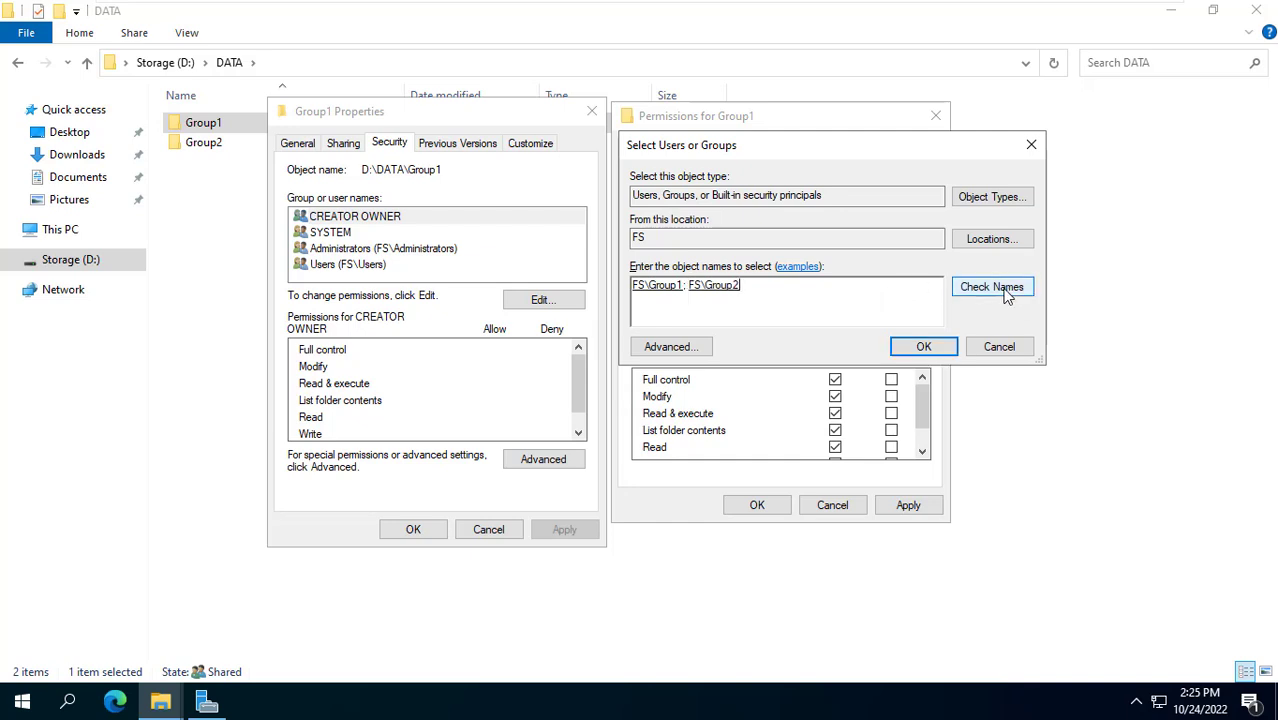
{"action": "left_click", "coordinate": [923, 347]}
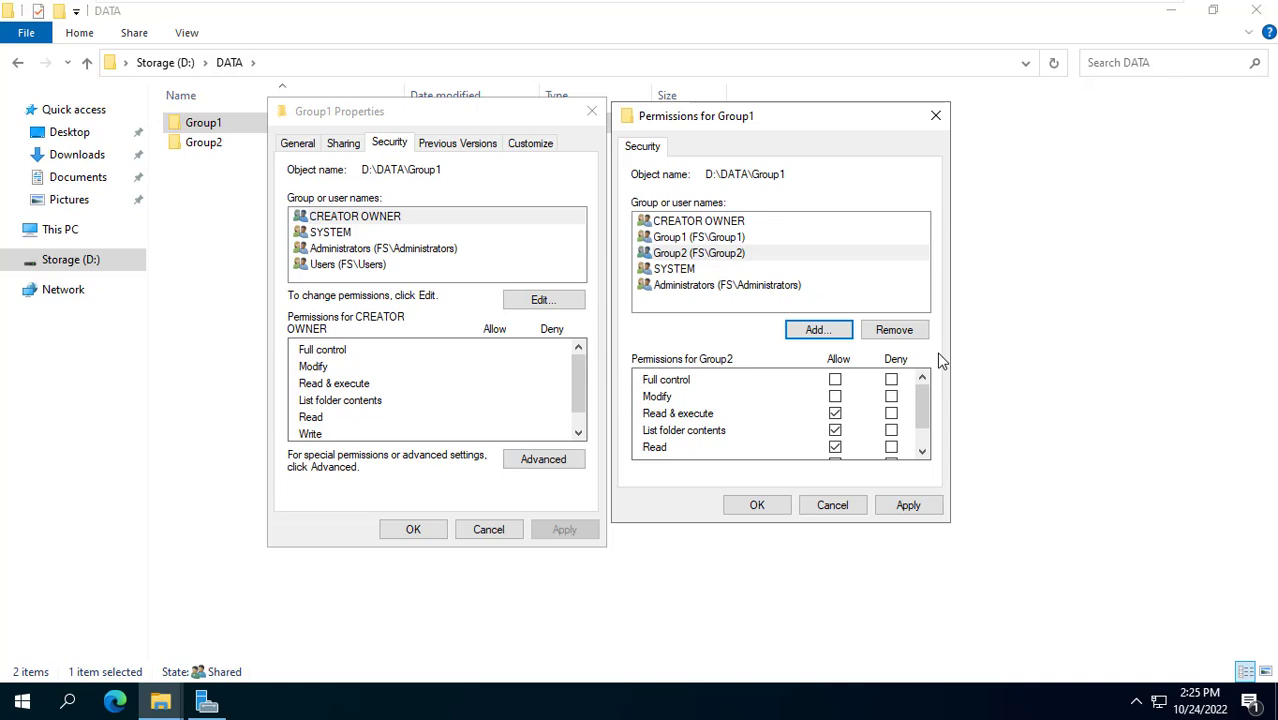
- Allow the Group1 group the Modify permission on the Group1 folder and apply the change
{"action": "left_click", "coordinate": [740, 240]}
{"action": "left_click", "coordinate": [738, 253]}
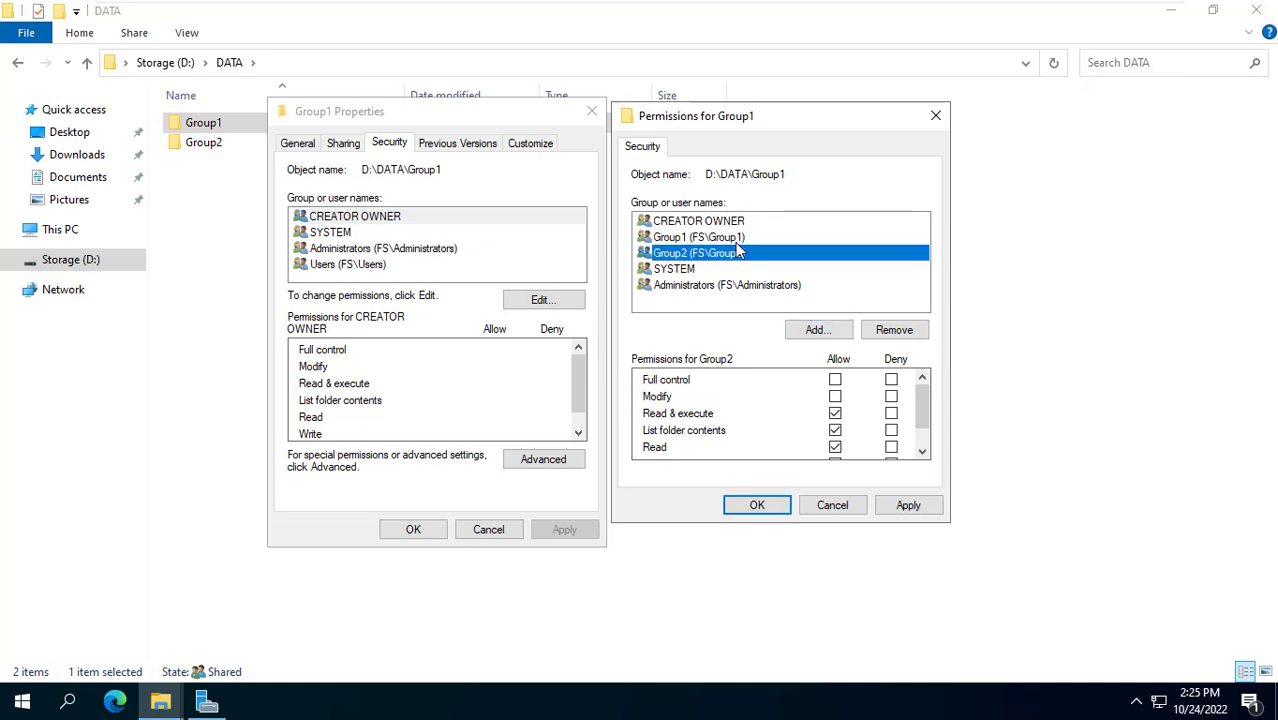
{"action": "left_click", "coordinate": [740, 240]}
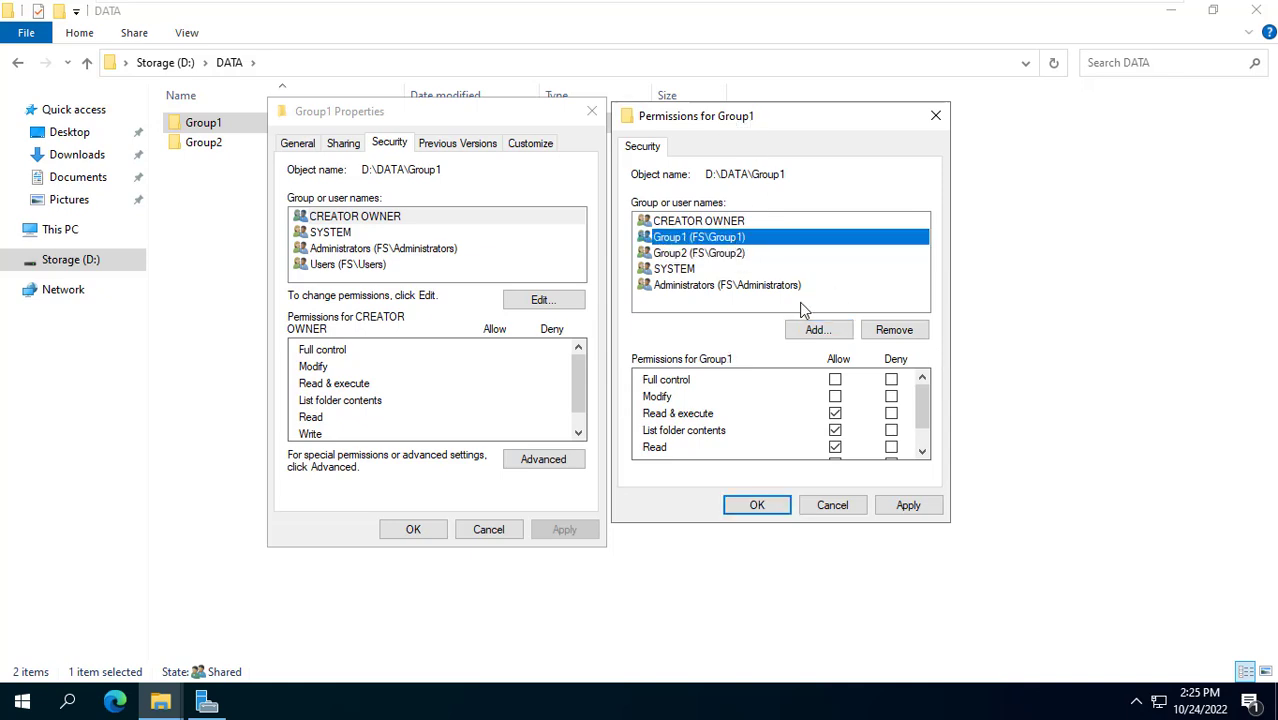
{"action": "left_click", "coordinate": [835, 396]}
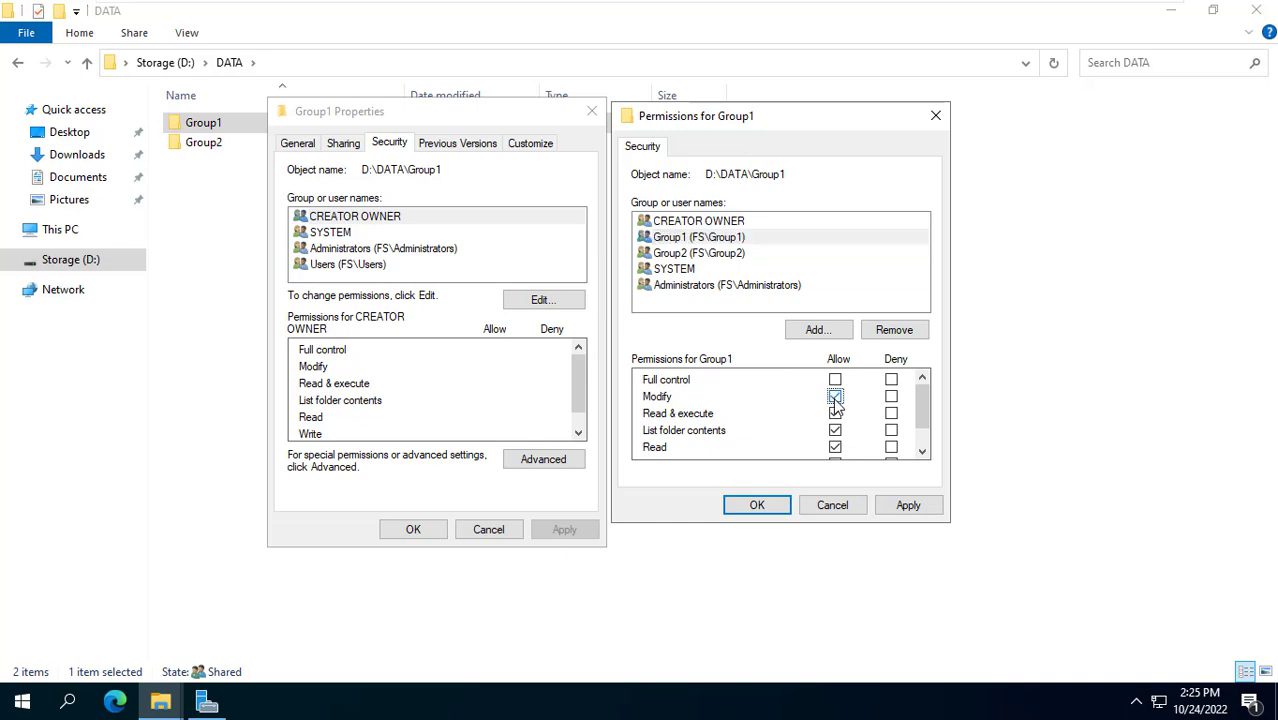
{"action": "left_click", "coordinate": [908, 505]}
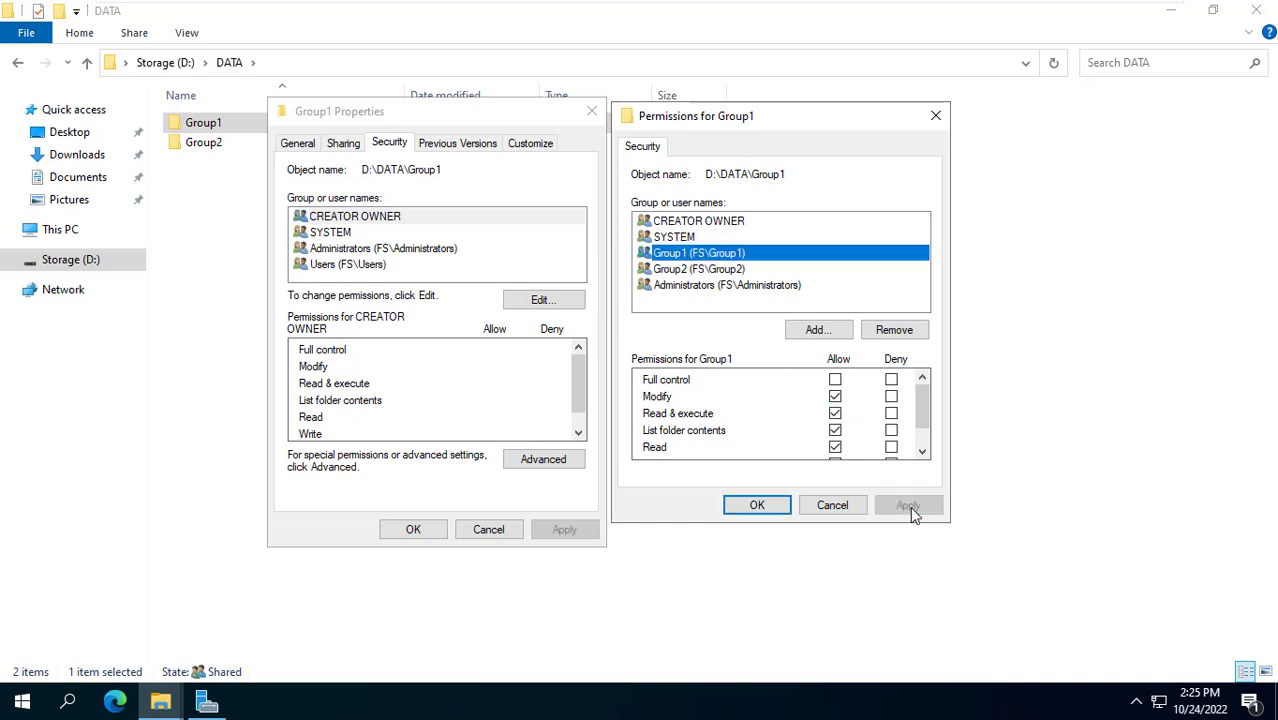
- Deny the Group2 group Full control on the Group1 folder, applying and confirming the deny entry
{"action": "left_click", "coordinate": [736, 270]}
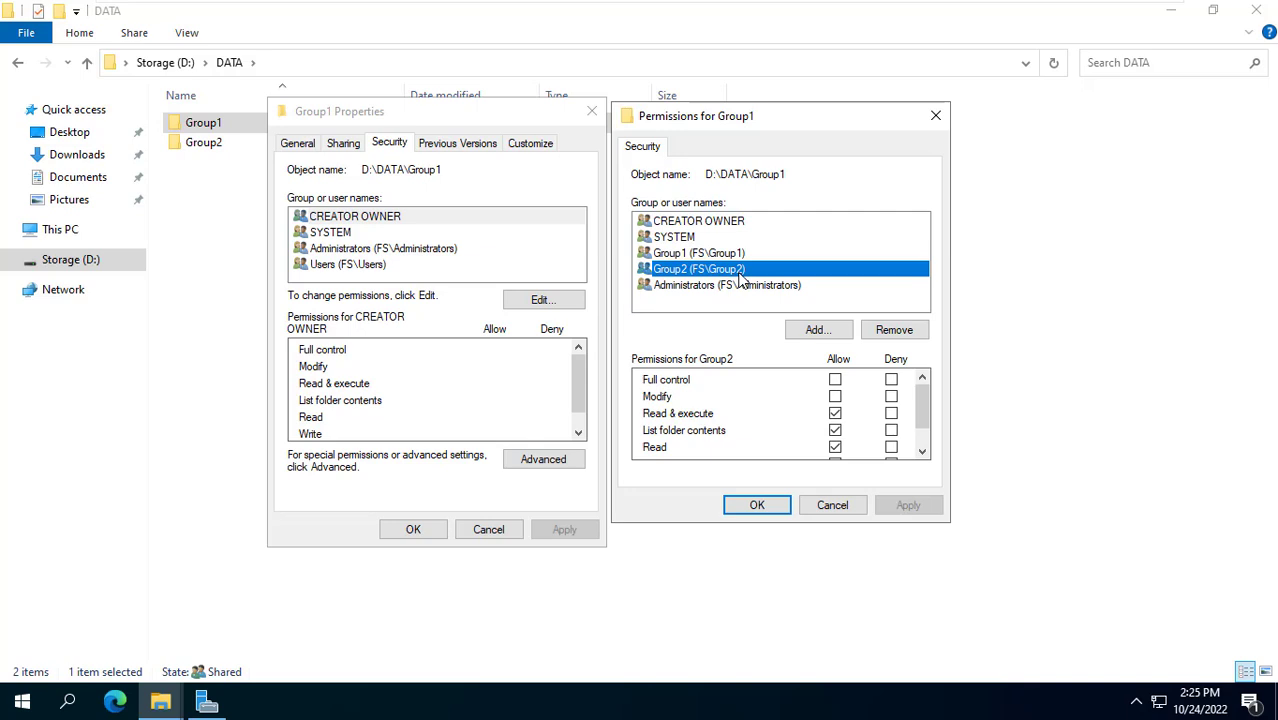
{"action": "left_click", "coordinate": [891, 380]}
{"action": "left_click", "coordinate": [907, 506]}
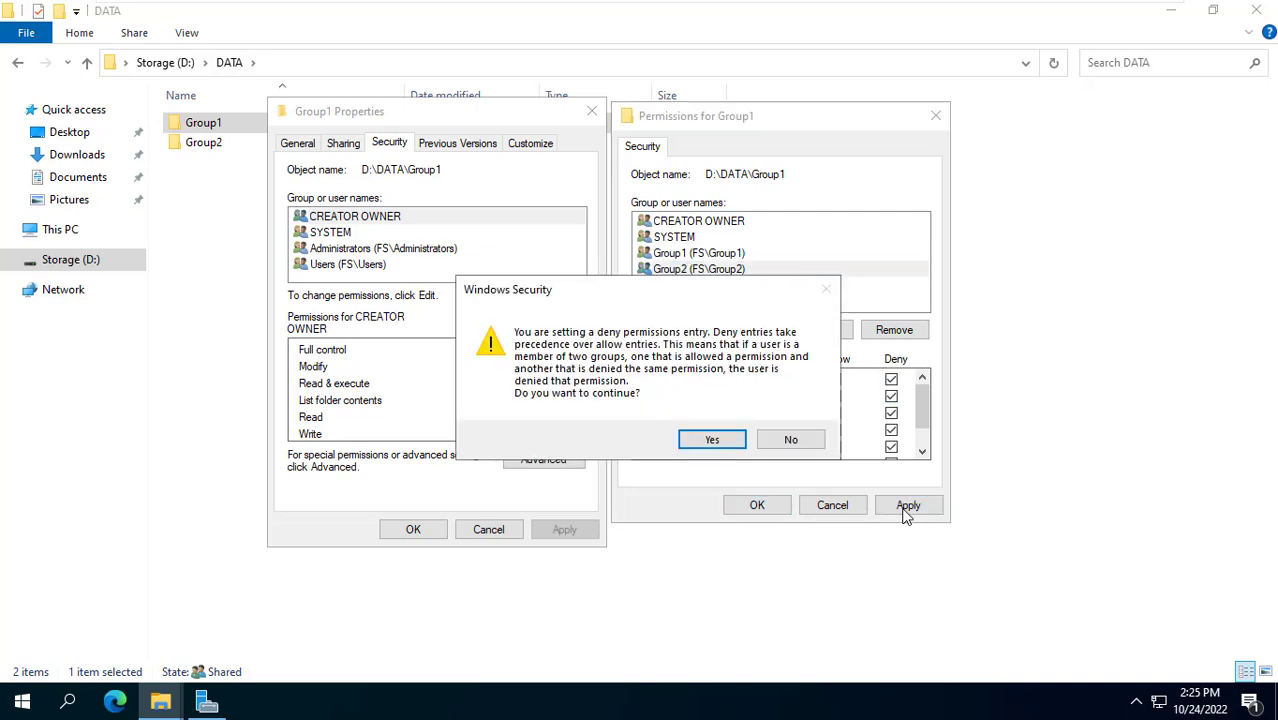
{"action": "left_click", "coordinate": [712, 440]}
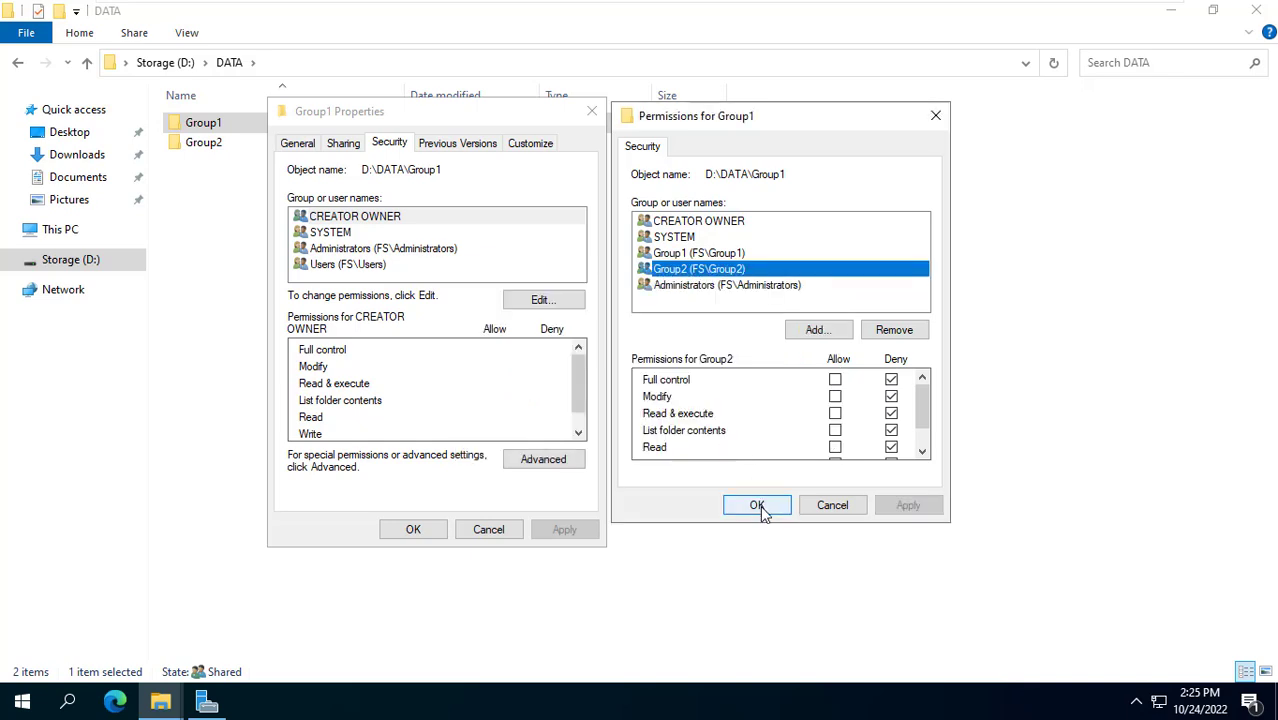
- Allow CREATOR OWNER the Modify permission on the Group1 folder, and check the Group1 and Group2 entries before closing the folder's properties
{"action": "left_click", "coordinate": [728, 222]}
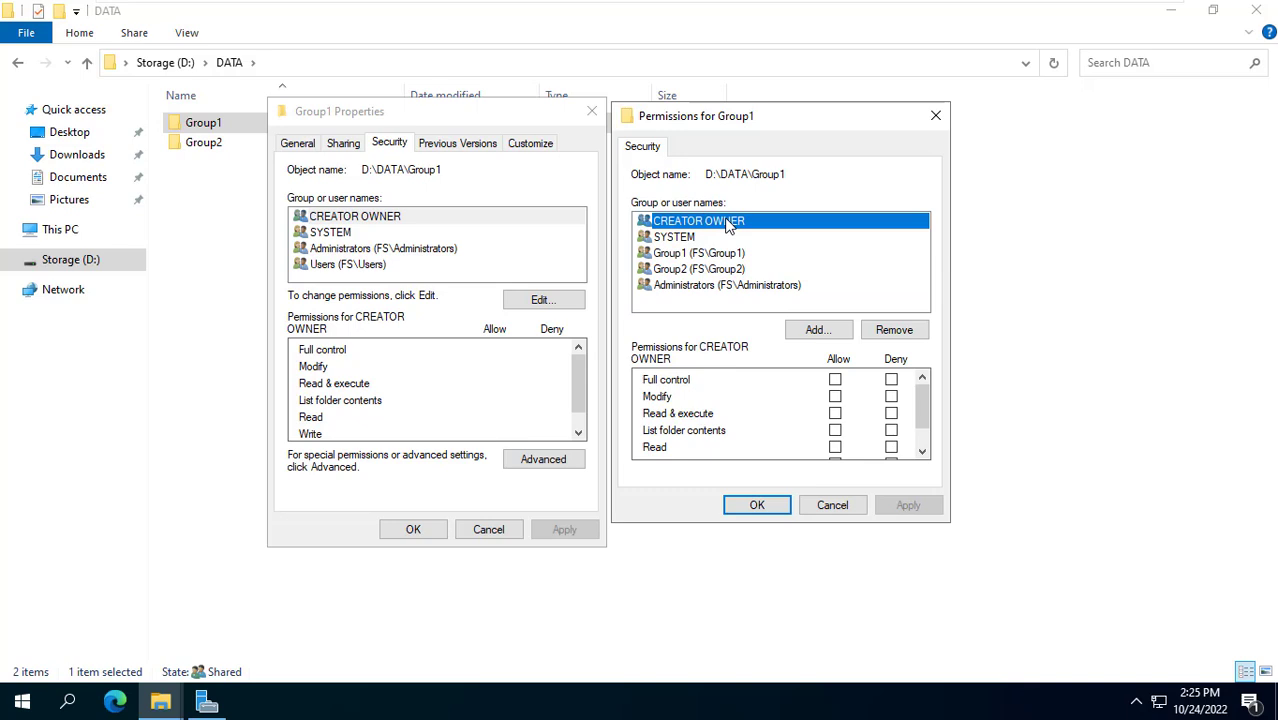
{"action": "left_click", "coordinate": [835, 396]}
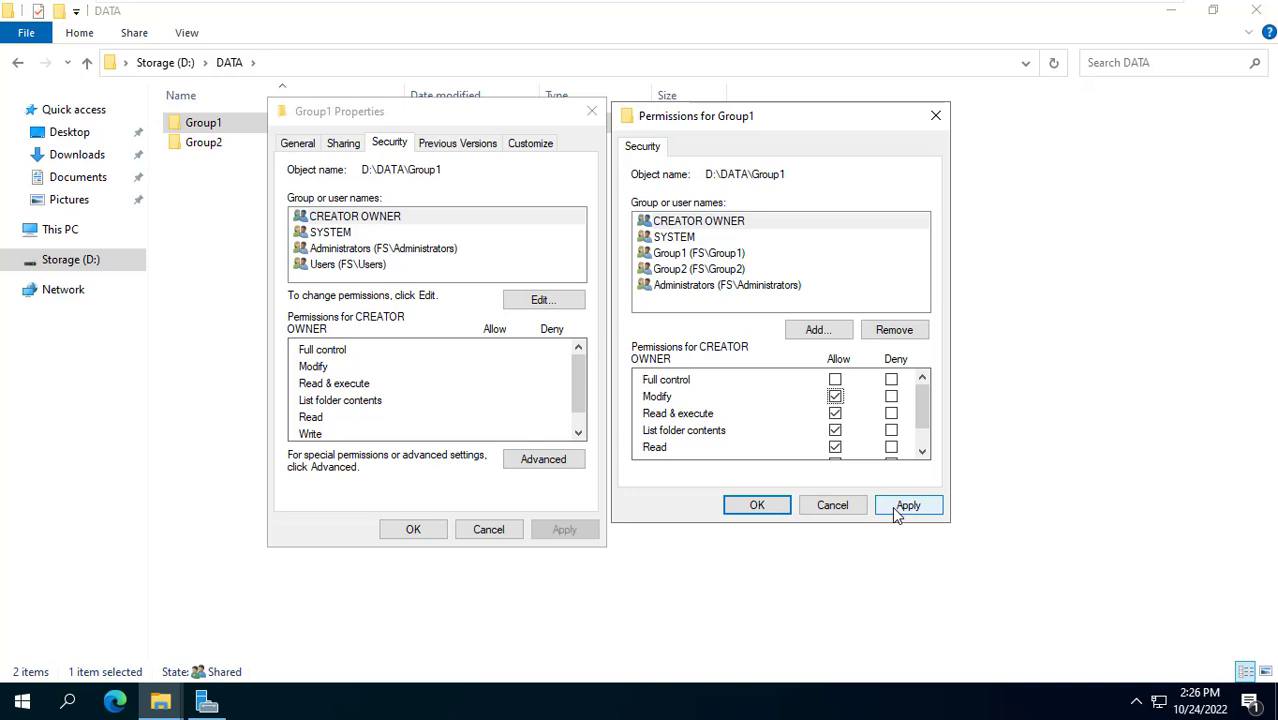
{"action": "left_click", "coordinate": [906, 506]}
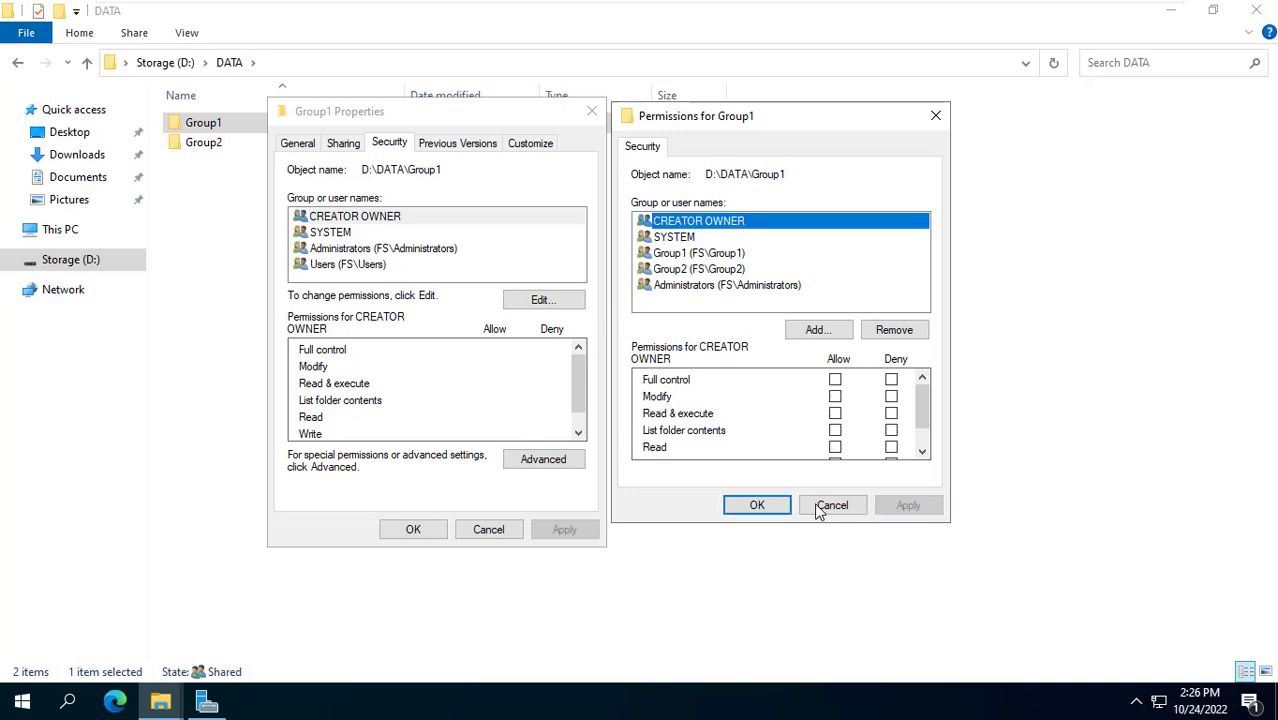
{"action": "left_click", "coordinate": [766, 510]}
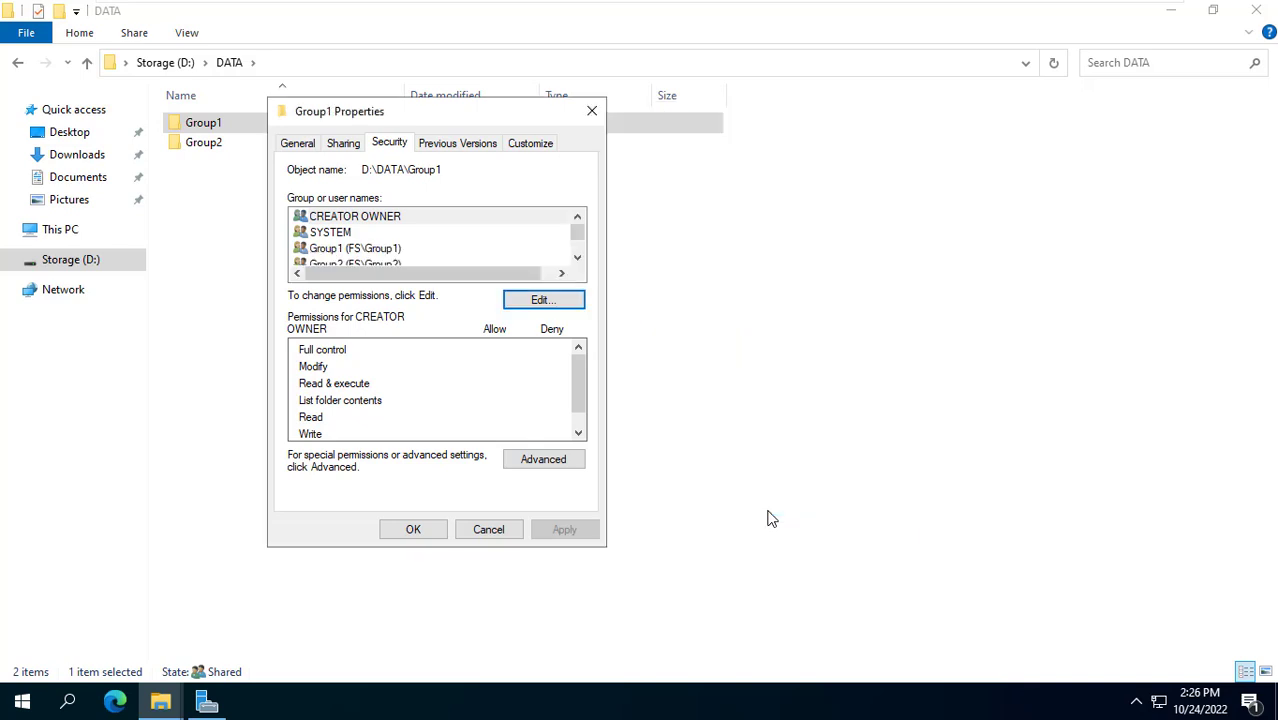
{"action": "left_click", "coordinate": [390, 252]}
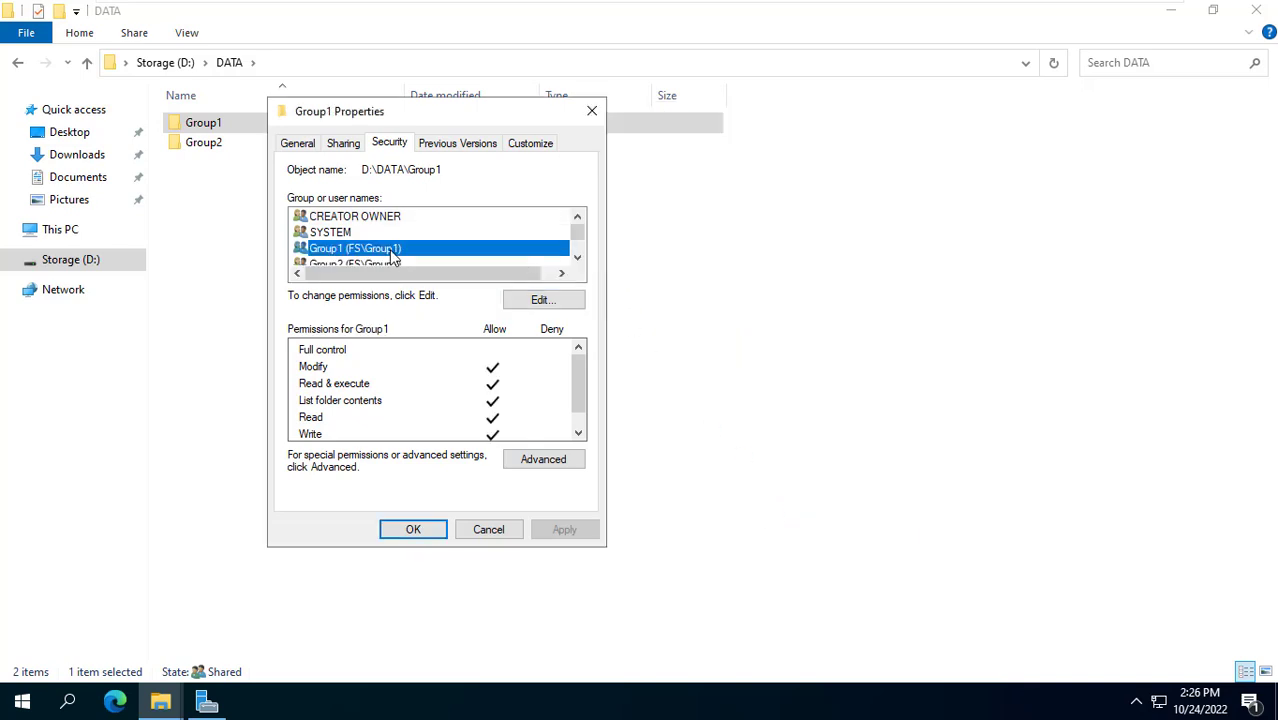
{"action": "scroll", "coordinate": [391, 254], "scroll_direction": "down", "scroll_amount": 1}
{"action": "left_click", "coordinate": [391, 233]}
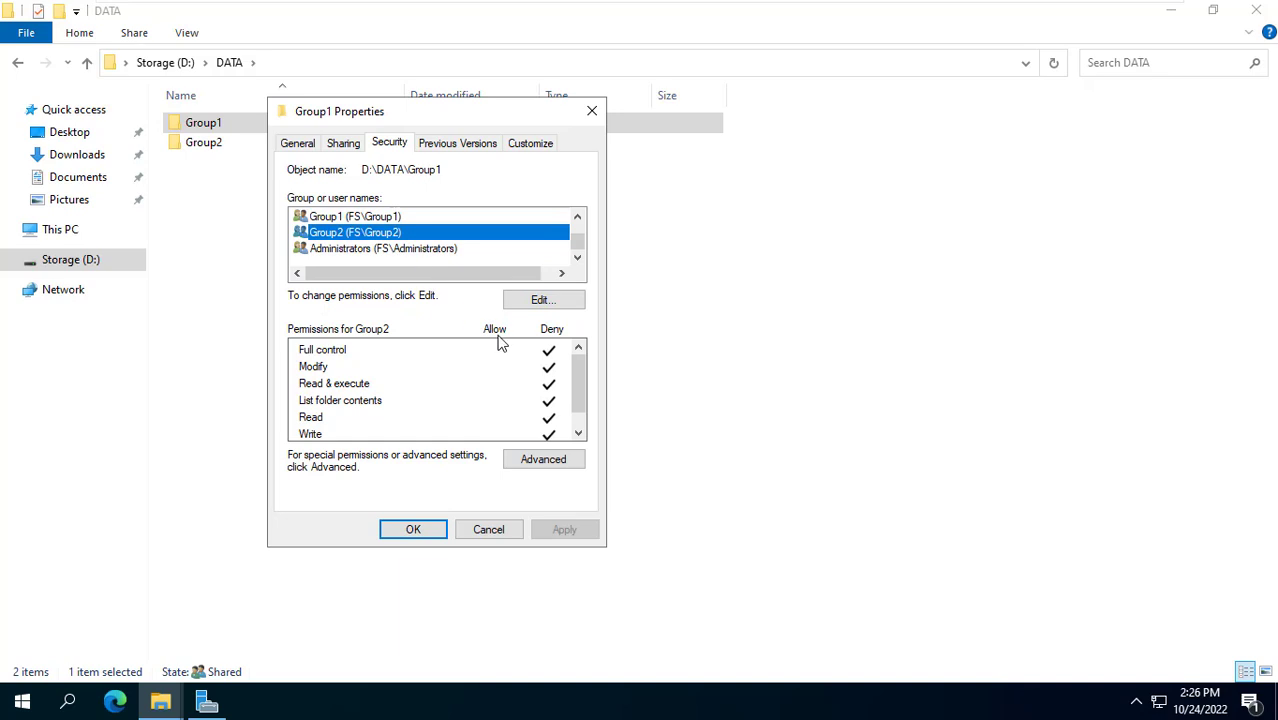
{"action": "left_click", "coordinate": [427, 529]}
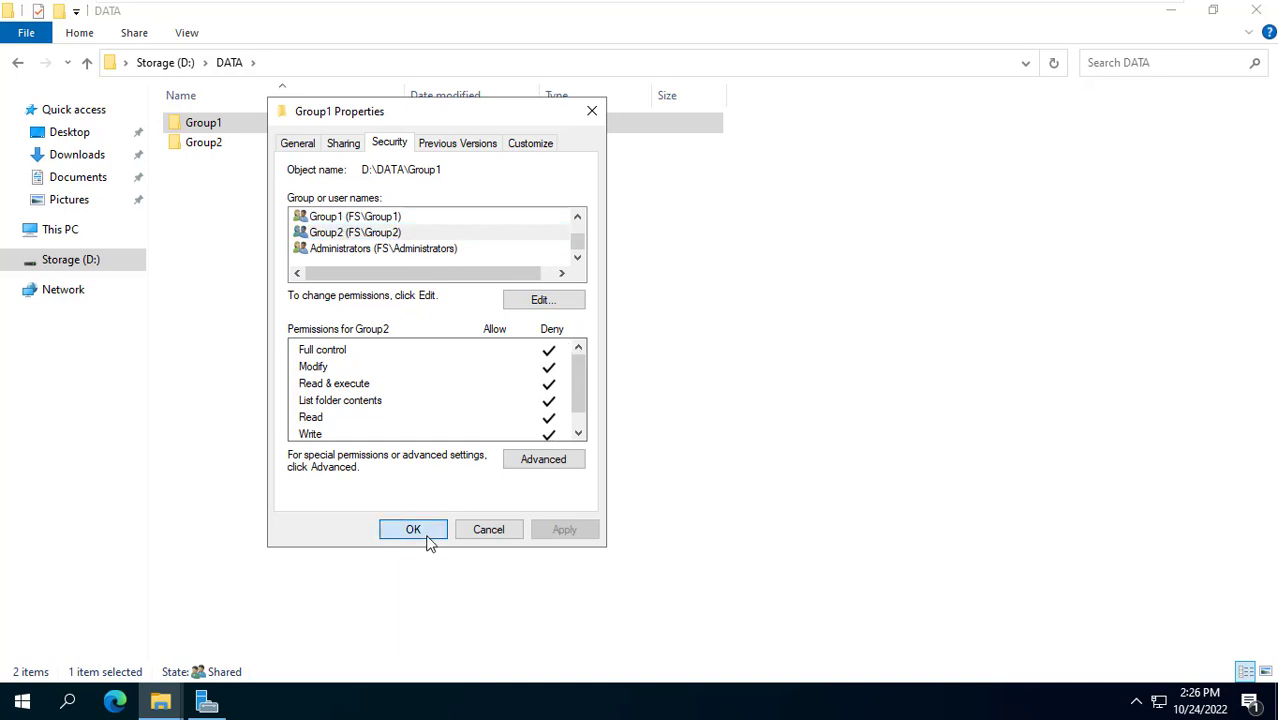
- Disable inheritance on the Group2 folder inside DATA, converting the inherited permissions into explicit ones, and apply the change
{"action": "left_click", "coordinate": [205, 146]}
{"action": "right_click", "coordinate": [203, 148]}
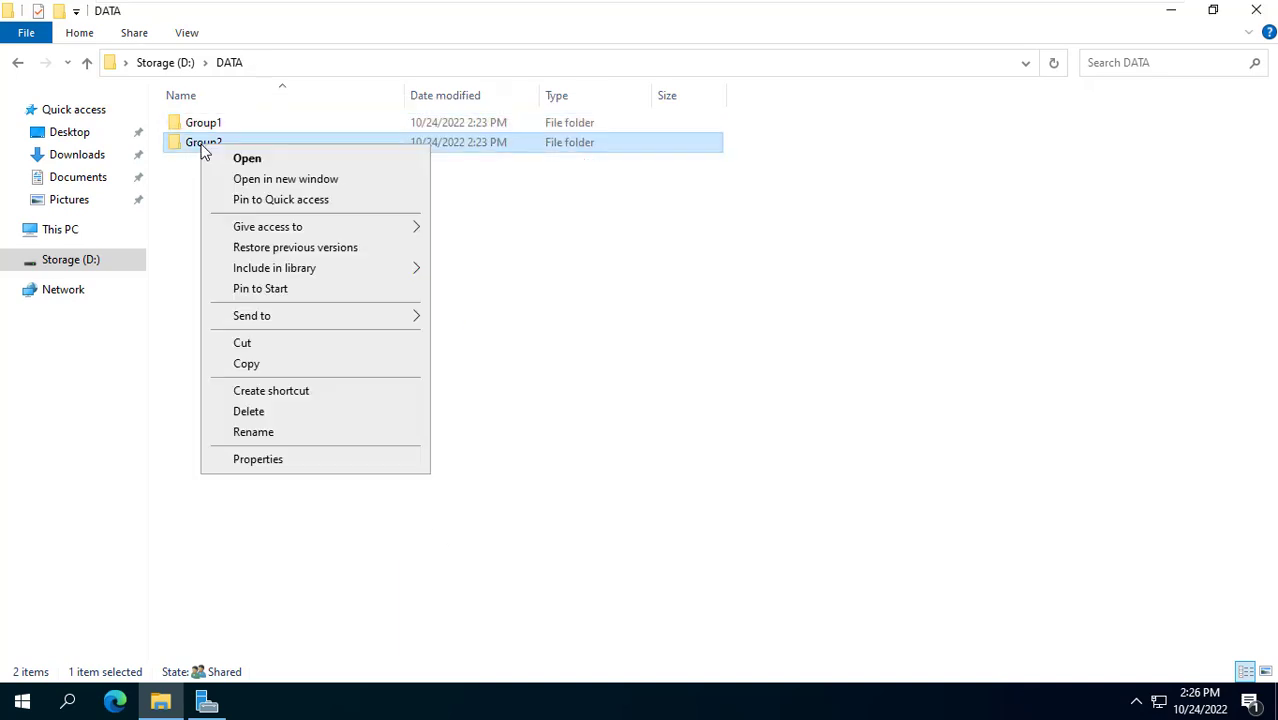
{"action": "left_click", "coordinate": [244, 460]}
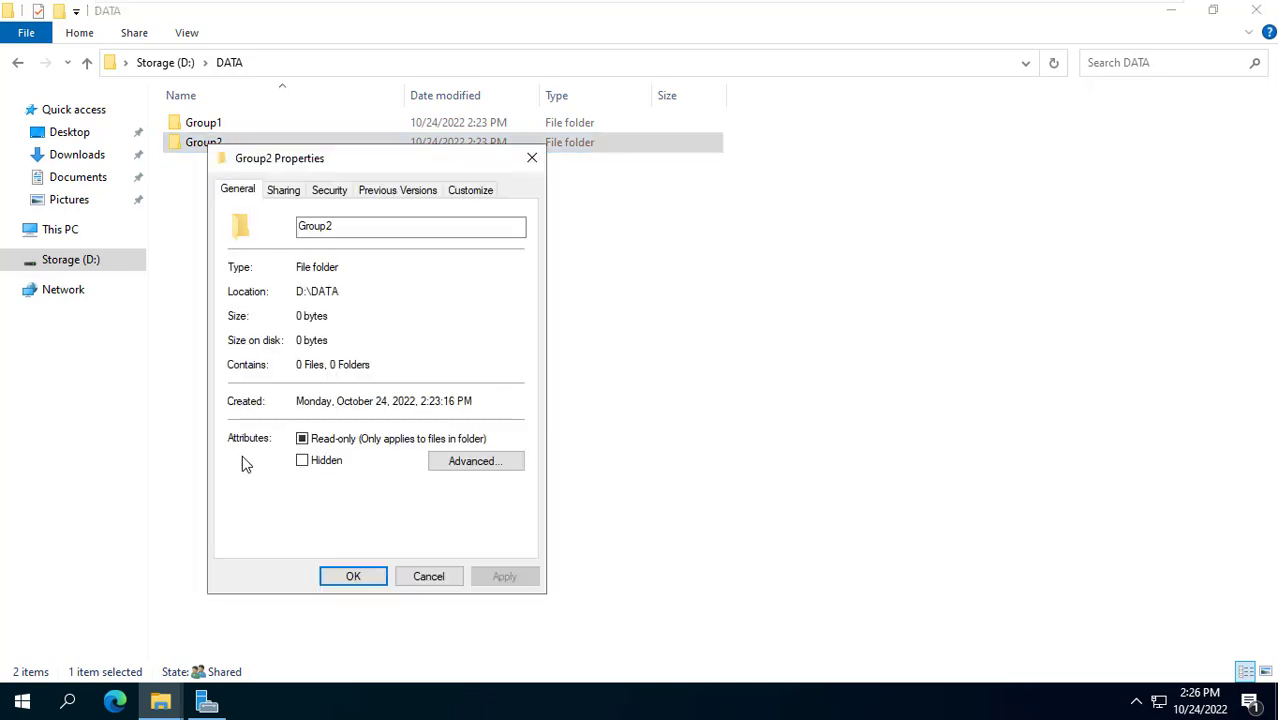
{"action": "left_click_drag", "start_coordinate": [290, 170], "coordinate": [331, 123]}
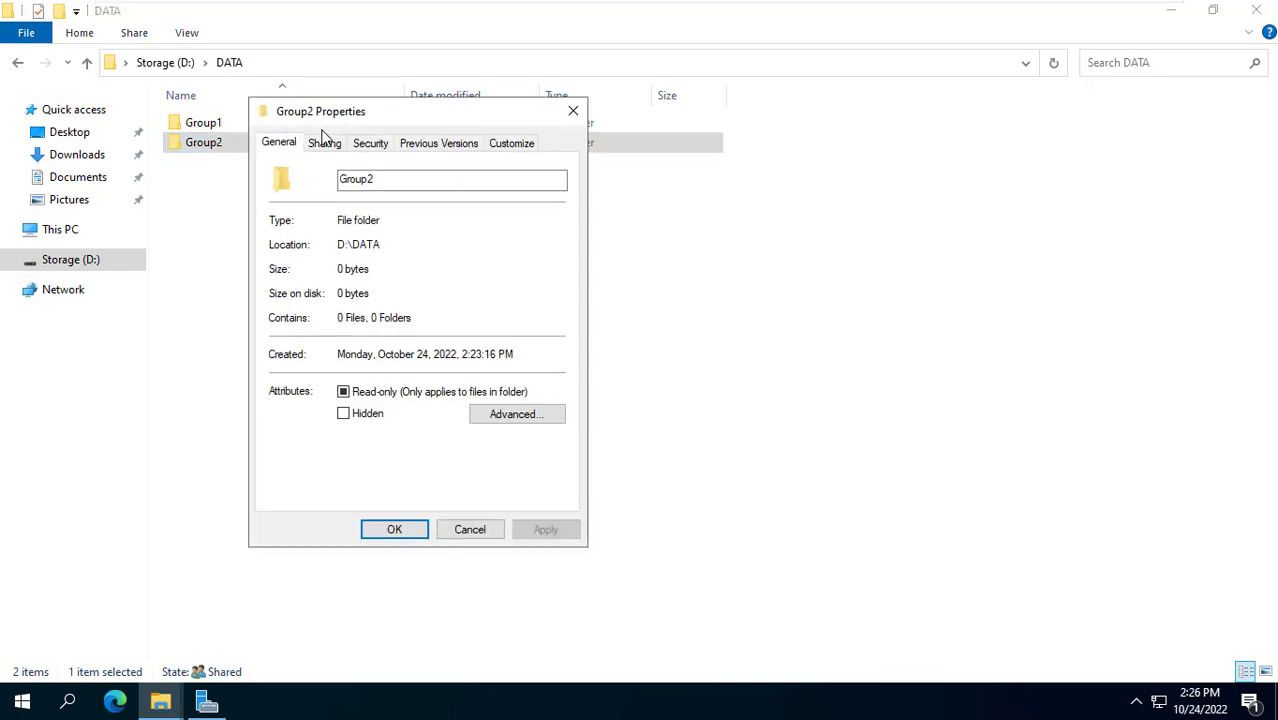
{"action": "left_click", "coordinate": [368, 144]}
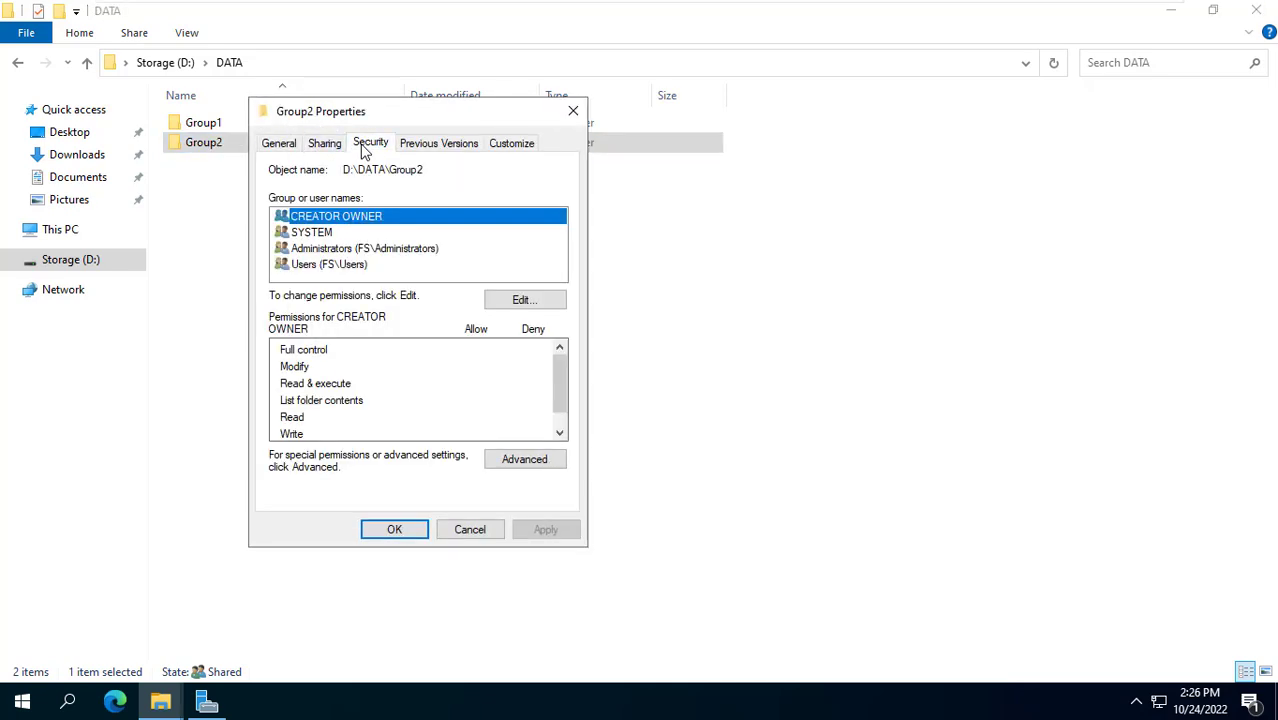
{"action": "left_click", "coordinate": [513, 472]}
{"action": "left_click", "coordinate": [364, 499]}
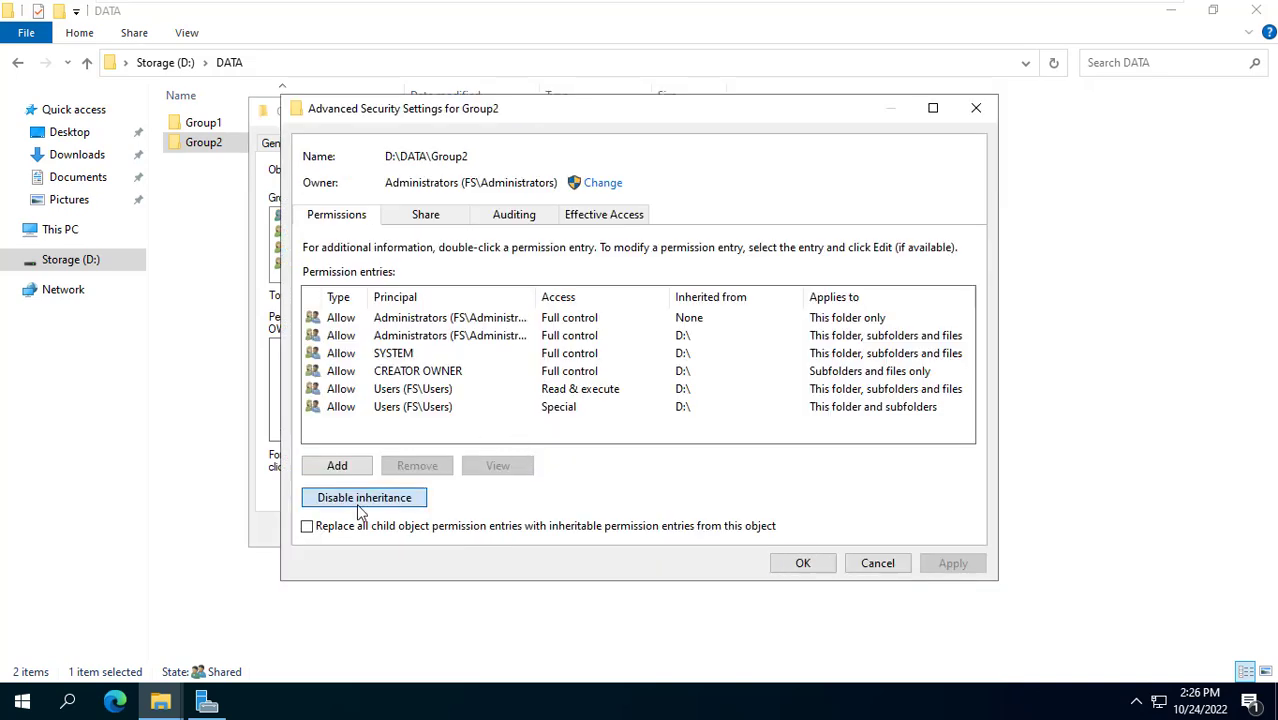
{"action": "left_click", "coordinate": [524, 331]}
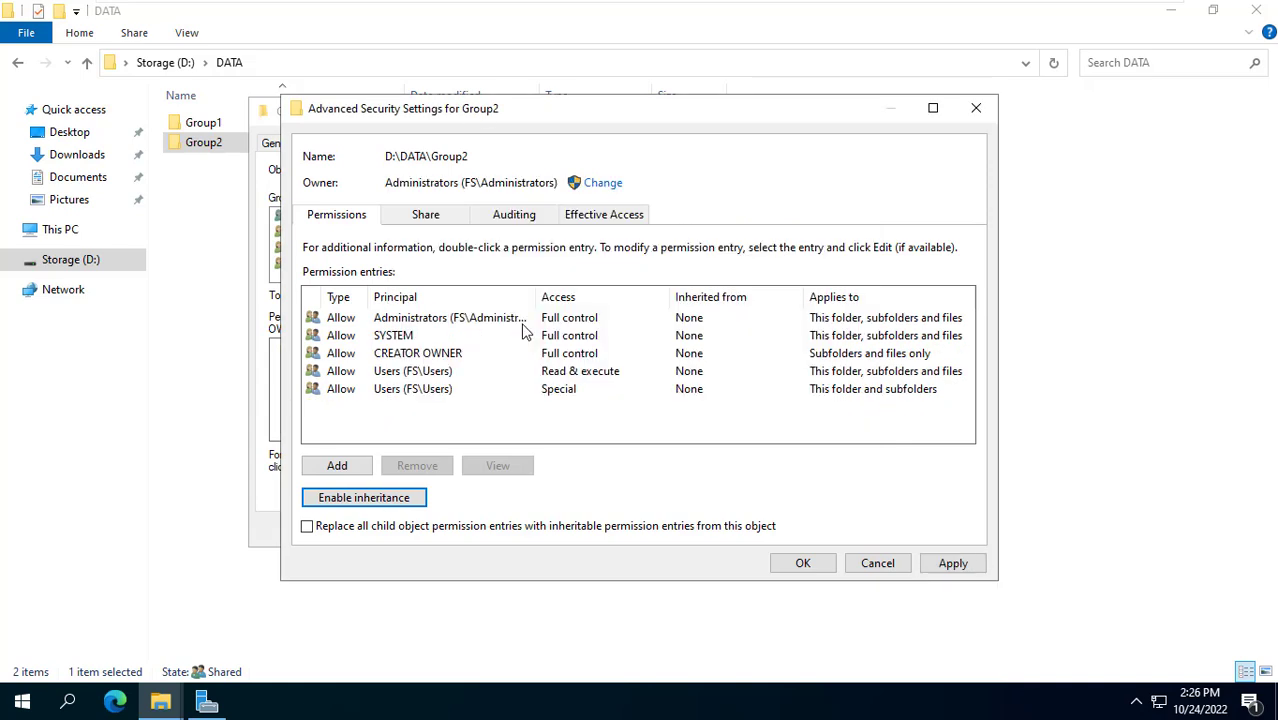
{"action": "left_click", "coordinate": [966, 568]}
{"action": "left_click", "coordinate": [803, 564]}
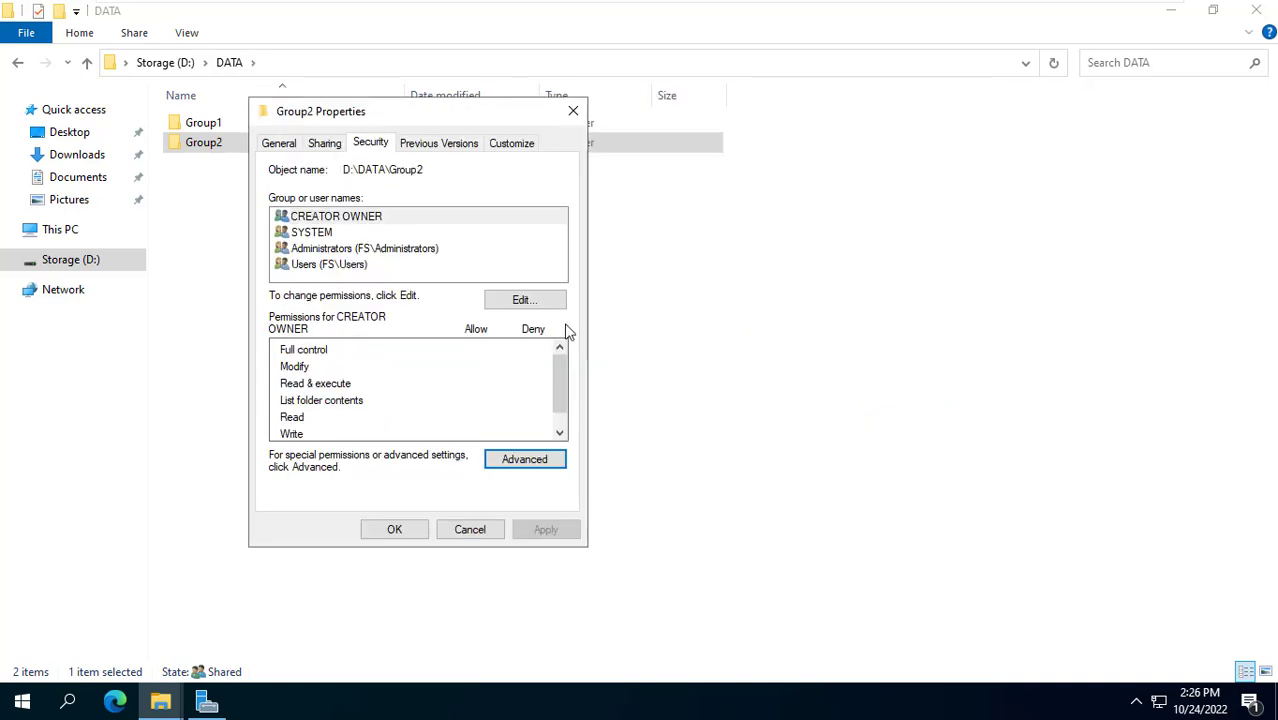
- Edit the permissions of the Group2 folder and remove the Users group from its entries
{"action": "left_click", "coordinate": [526, 299]}
{"action": "left_click_drag", "start_coordinate": [460, 181], "coordinate": [695, 116]}
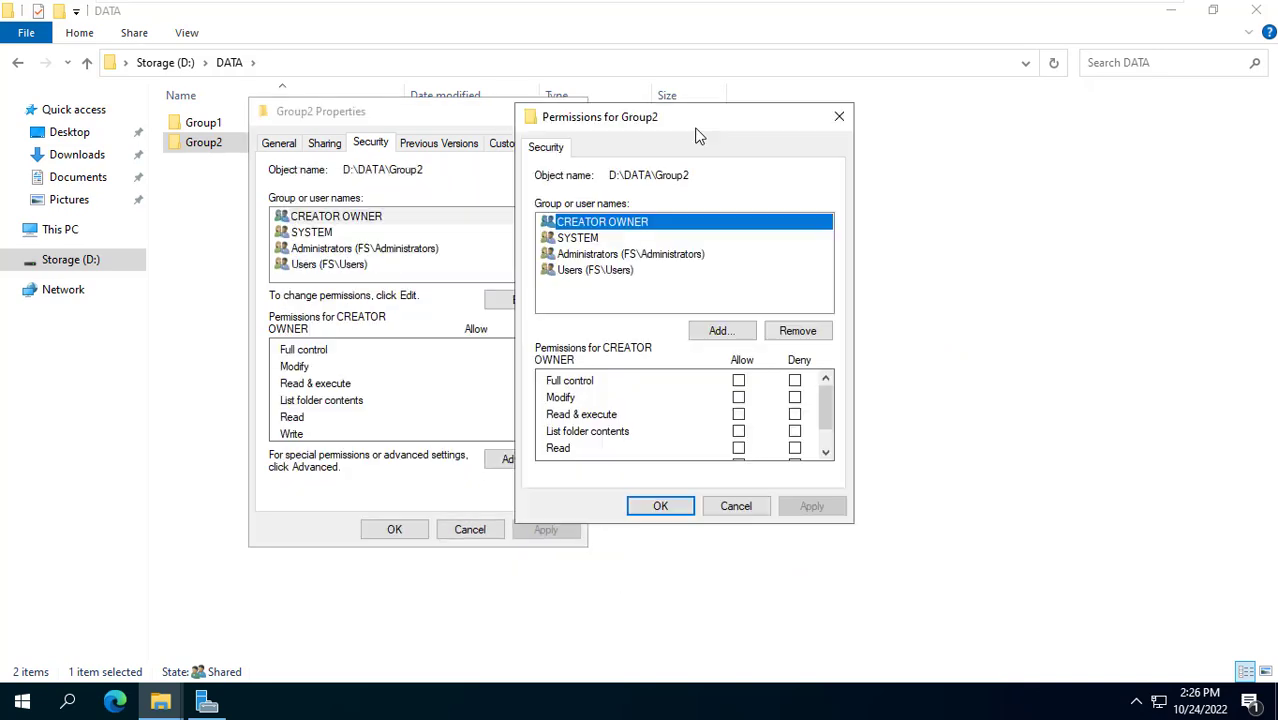
{"action": "left_click", "coordinate": [605, 271]}
{"action": "left_click", "coordinate": [798, 333]}
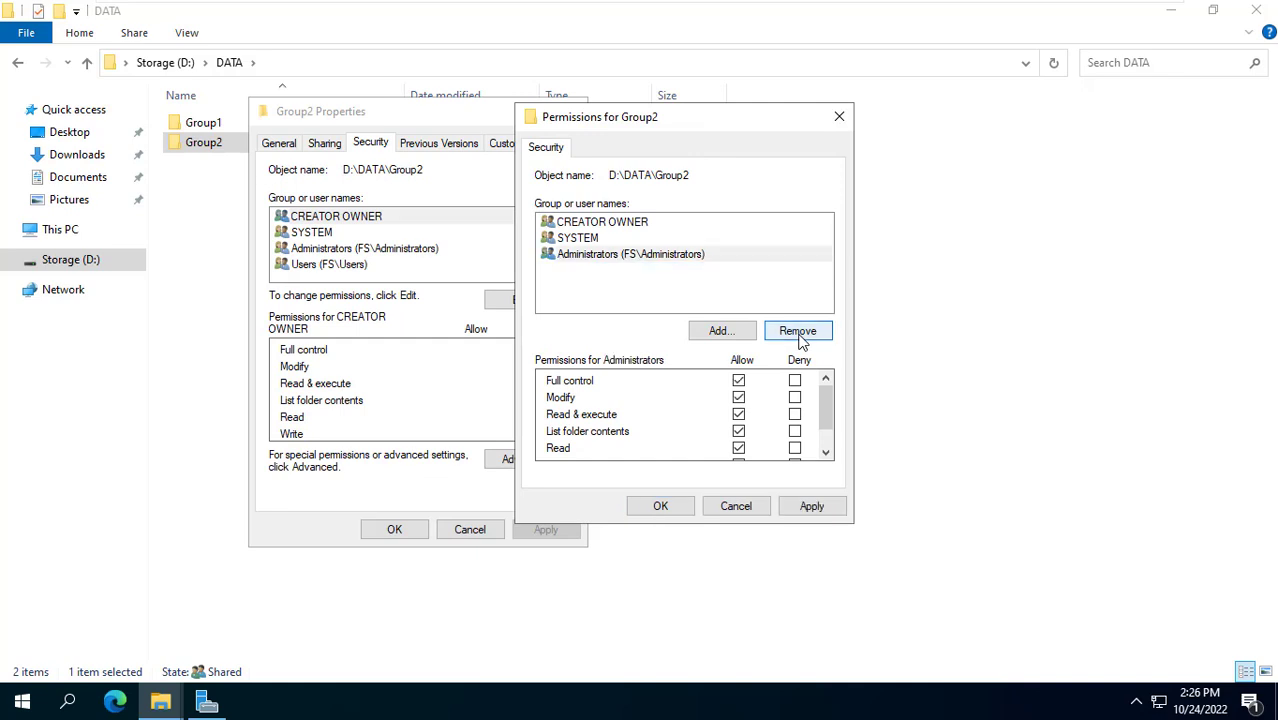
- Add the local groups Group1 and Group2 to the Group2 folder's permission entries and select the Group1 entry
{"action": "left_click", "coordinate": [724, 333]}
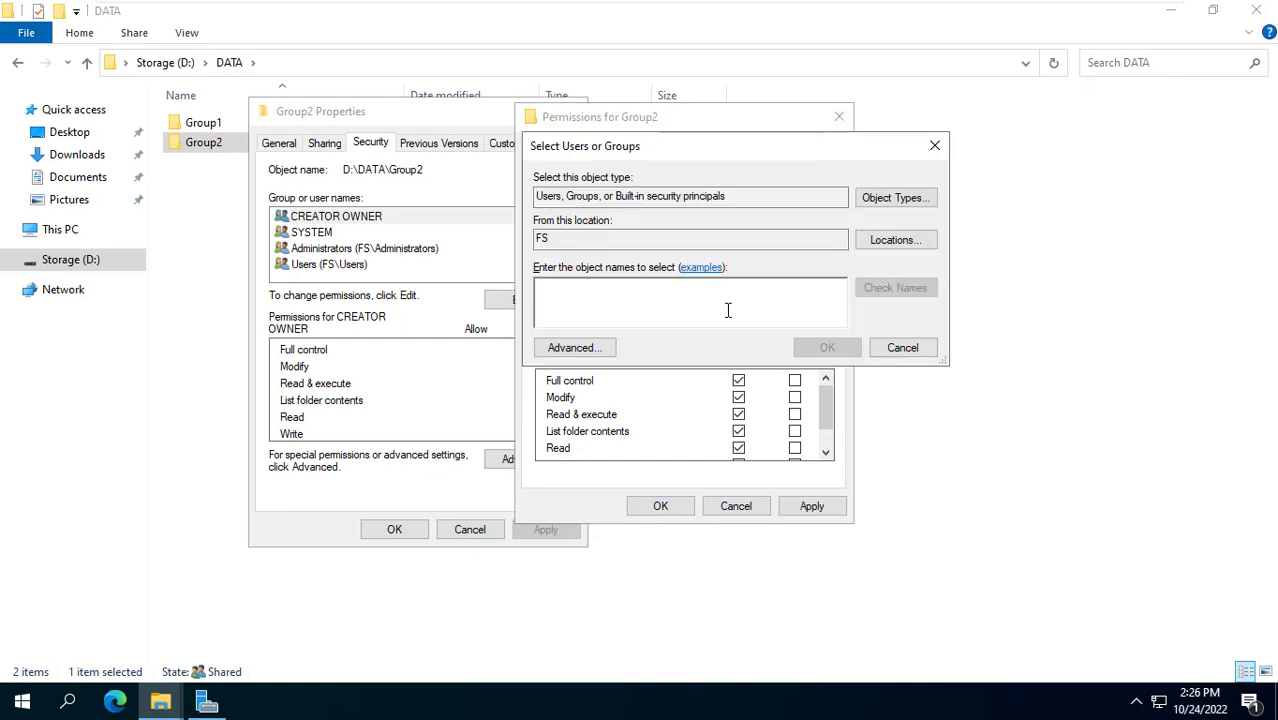
{"action": "type", "text": "Group1"}
{"action": "left_click", "coordinate": [895, 287]}
{"action": "type", "text": "Group2"}
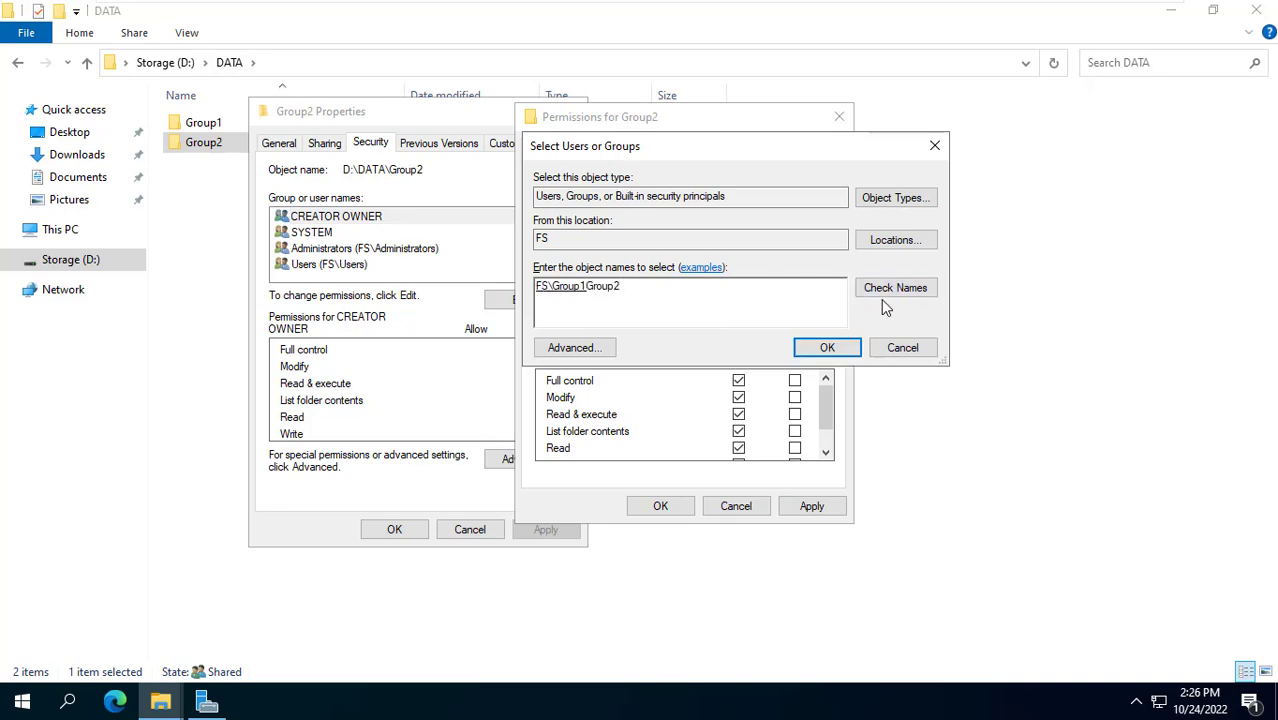
{"action": "left_click", "coordinate": [893, 289]}
{"action": "left_click", "coordinate": [849, 350]}
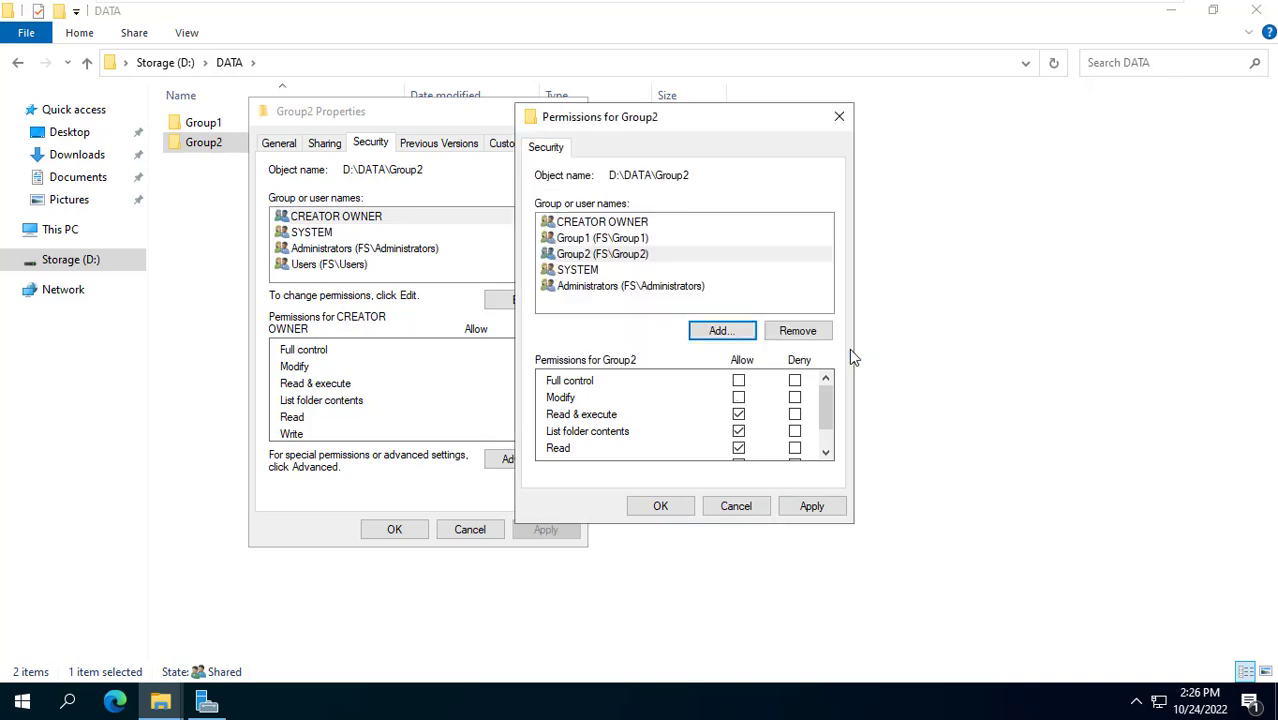
{"action": "left_click", "coordinate": [644, 245]}
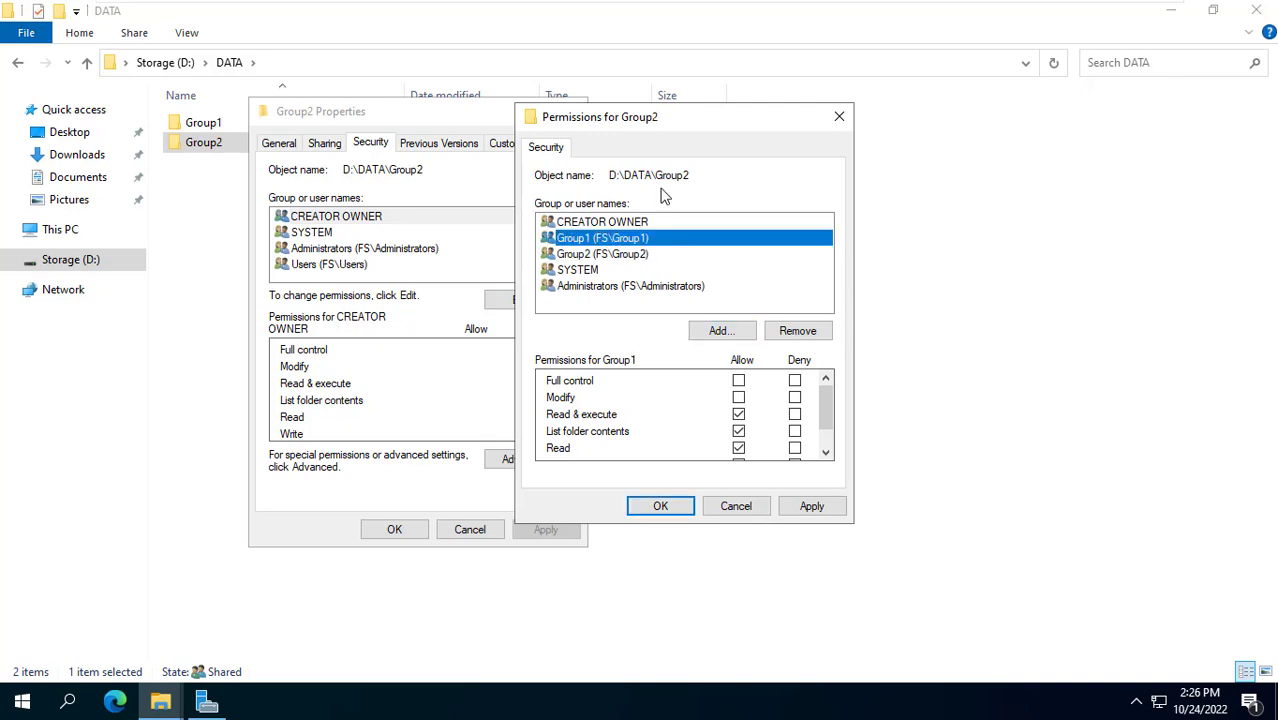
- Deny Group1 Full control on the Group2 folder, applying the change and accepting the deny entry
{"action": "left_click", "coordinate": [794, 380]}
{"action": "left_click", "coordinate": [824, 510]}
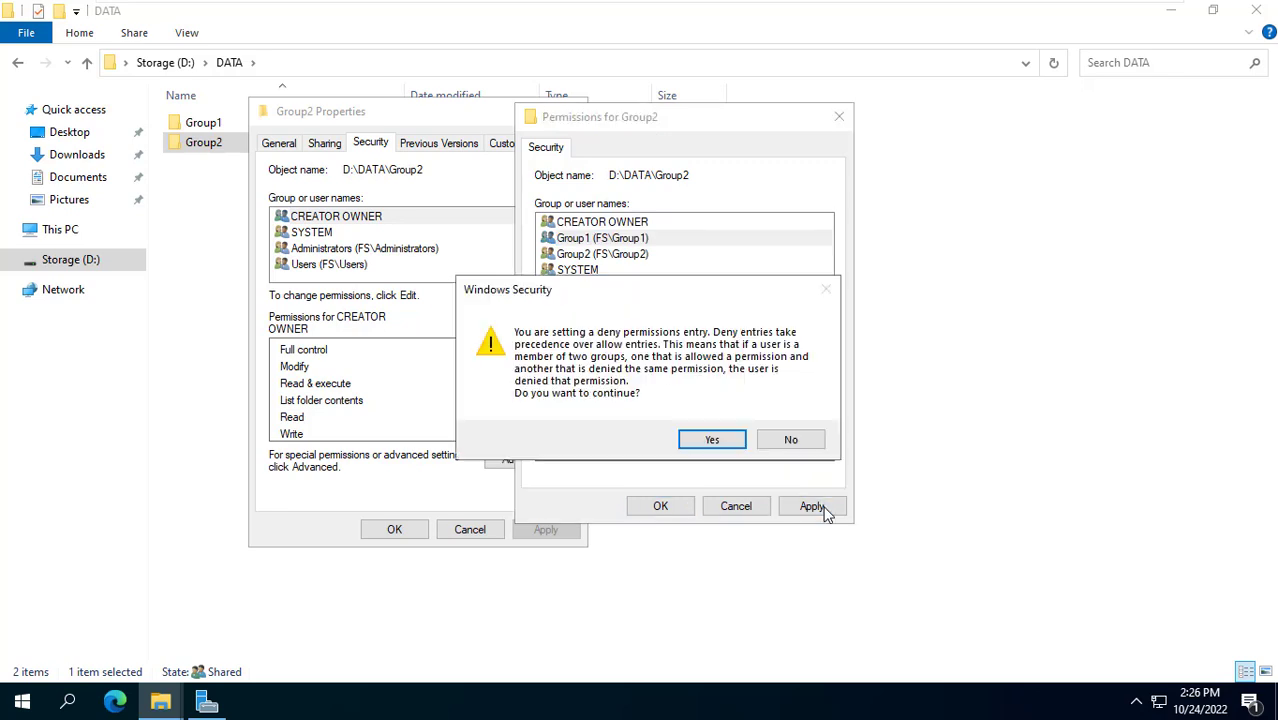
{"action": "left_click", "coordinate": [727, 440]}
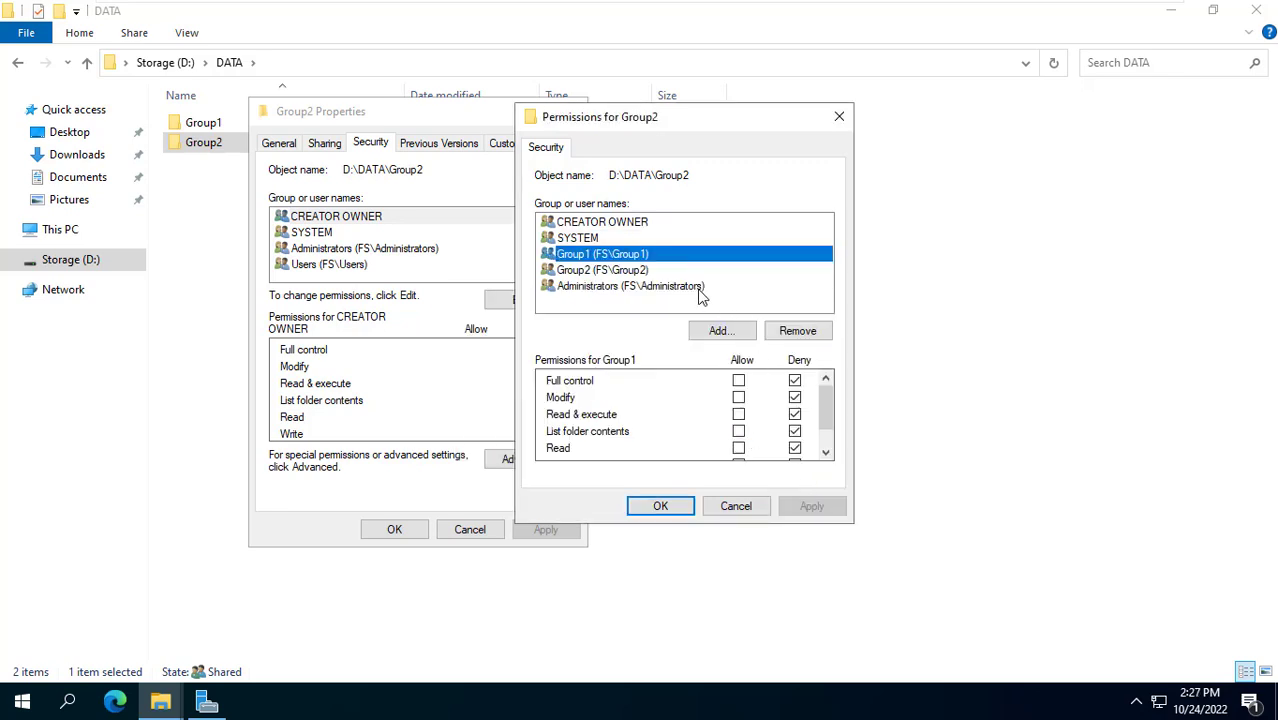
- Allow the Group2 group the Modify permission on the Group2 folder and apply the change
{"action": "left_click", "coordinate": [632, 272]}
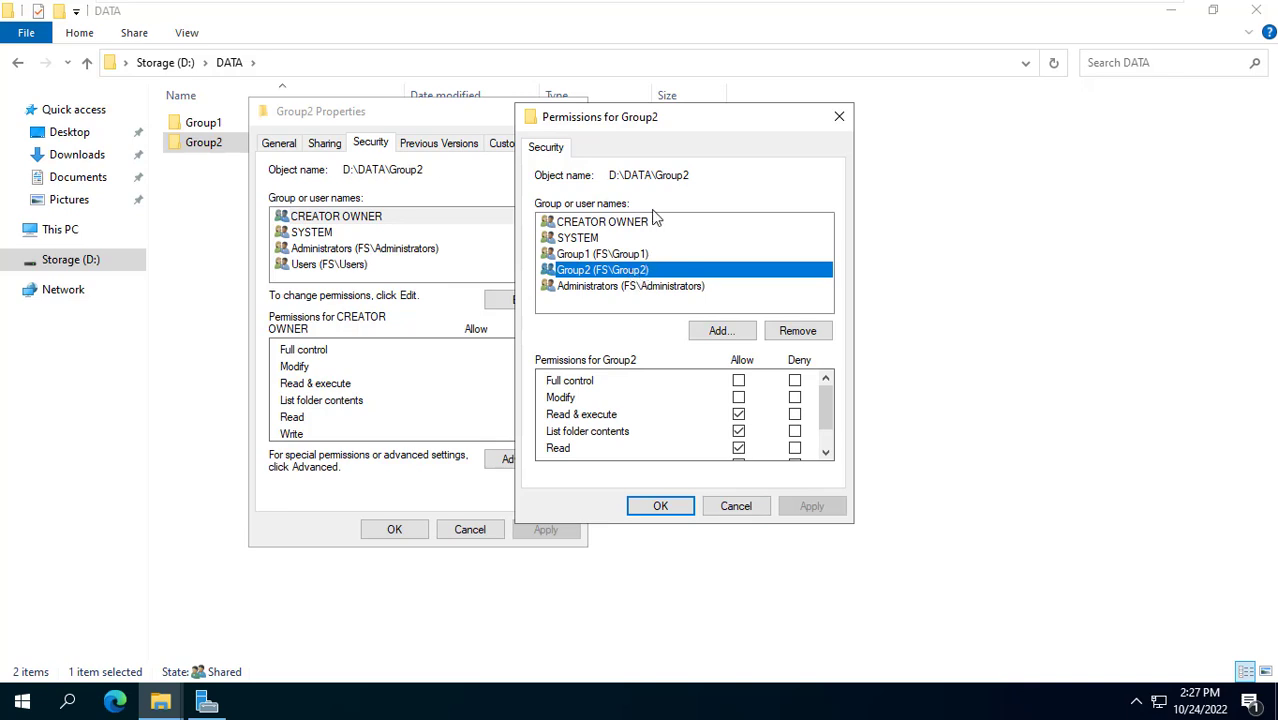
{"action": "left_click", "coordinate": [738, 397]}
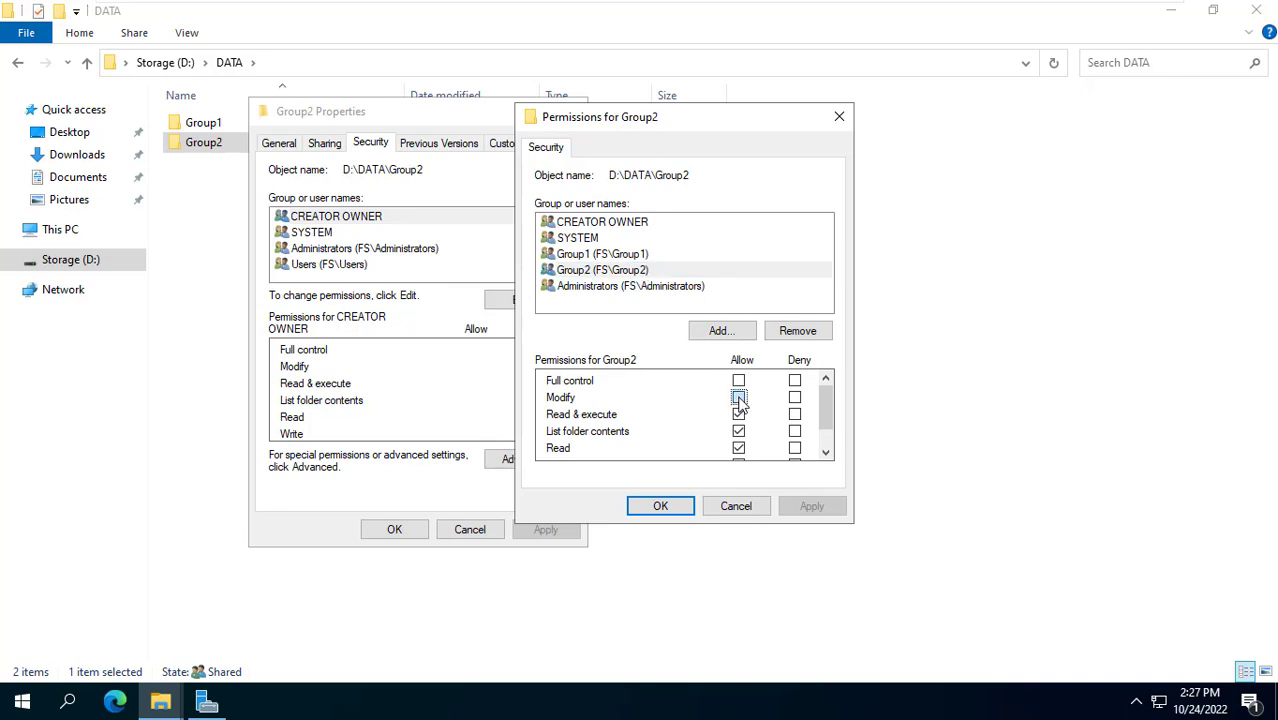
{"action": "left_click", "coordinate": [810, 507]}
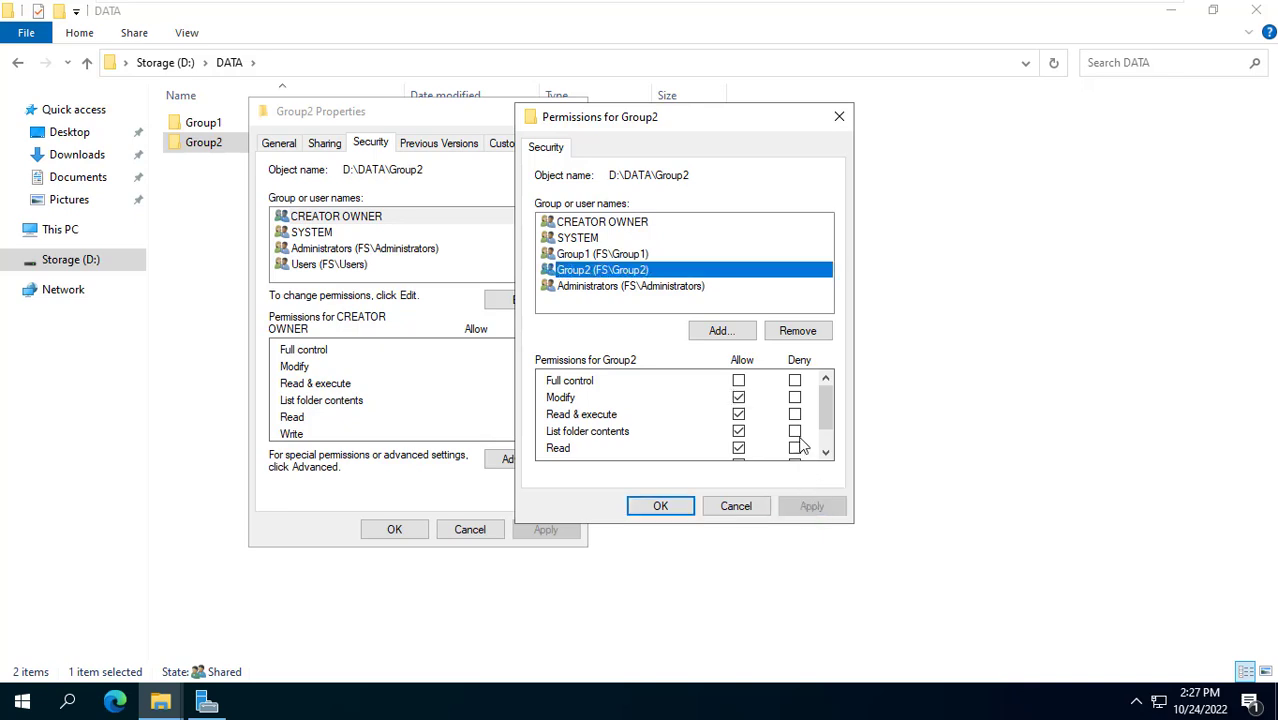
- Allow CREATOR OWNER the Modify permission on the Group2 folder, then save and close the folder's permissions and properties
{"action": "left_click", "coordinate": [627, 227]}
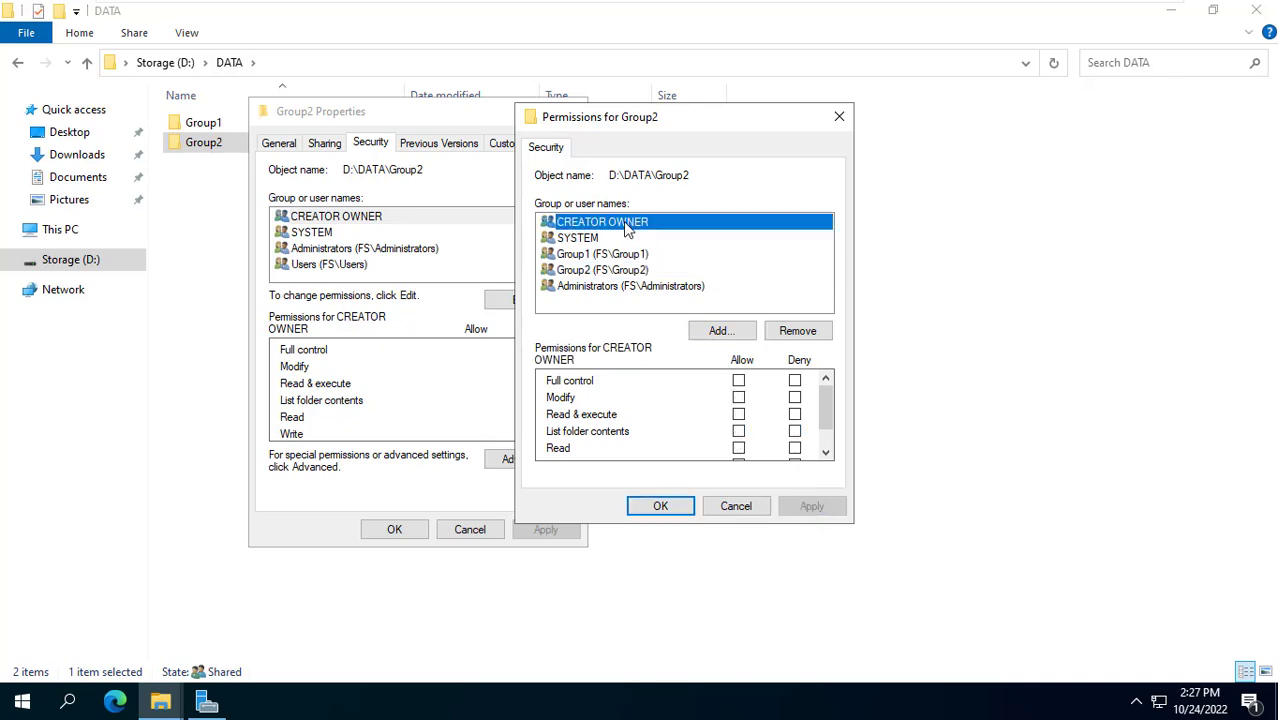
{"action": "left_click", "coordinate": [738, 397]}
{"action": "left_click", "coordinate": [811, 507]}
{"action": "left_click", "coordinate": [661, 506]}
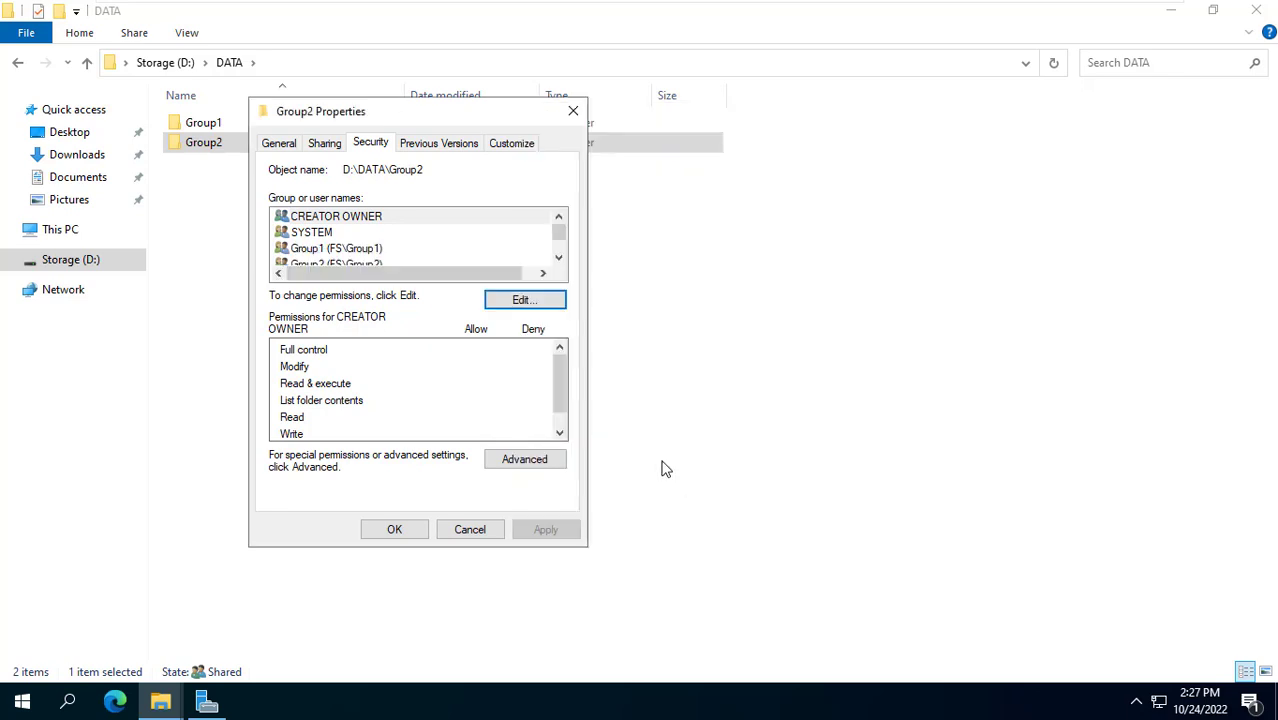
{"action": "left_click", "coordinate": [396, 530]}
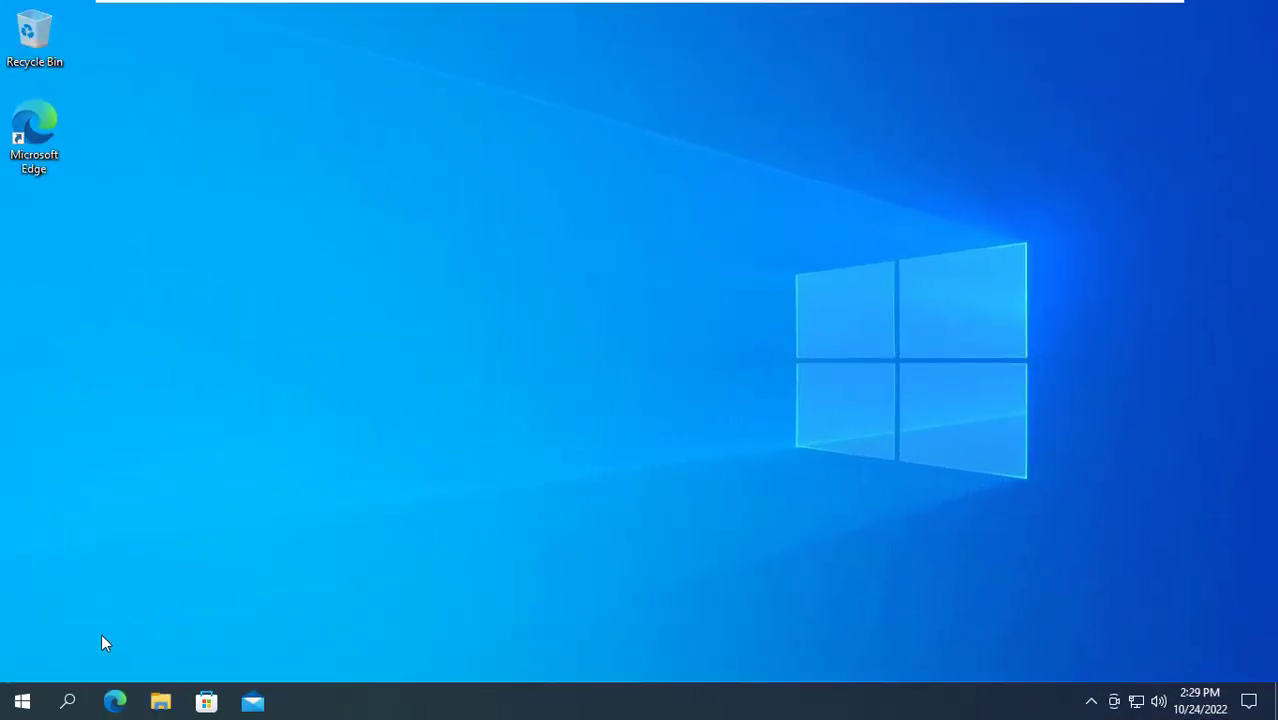
- Switch to the Windows client computer and open the network path \\FS\ with the Run command
{"action": "right_click", "coordinate": [22, 700]}
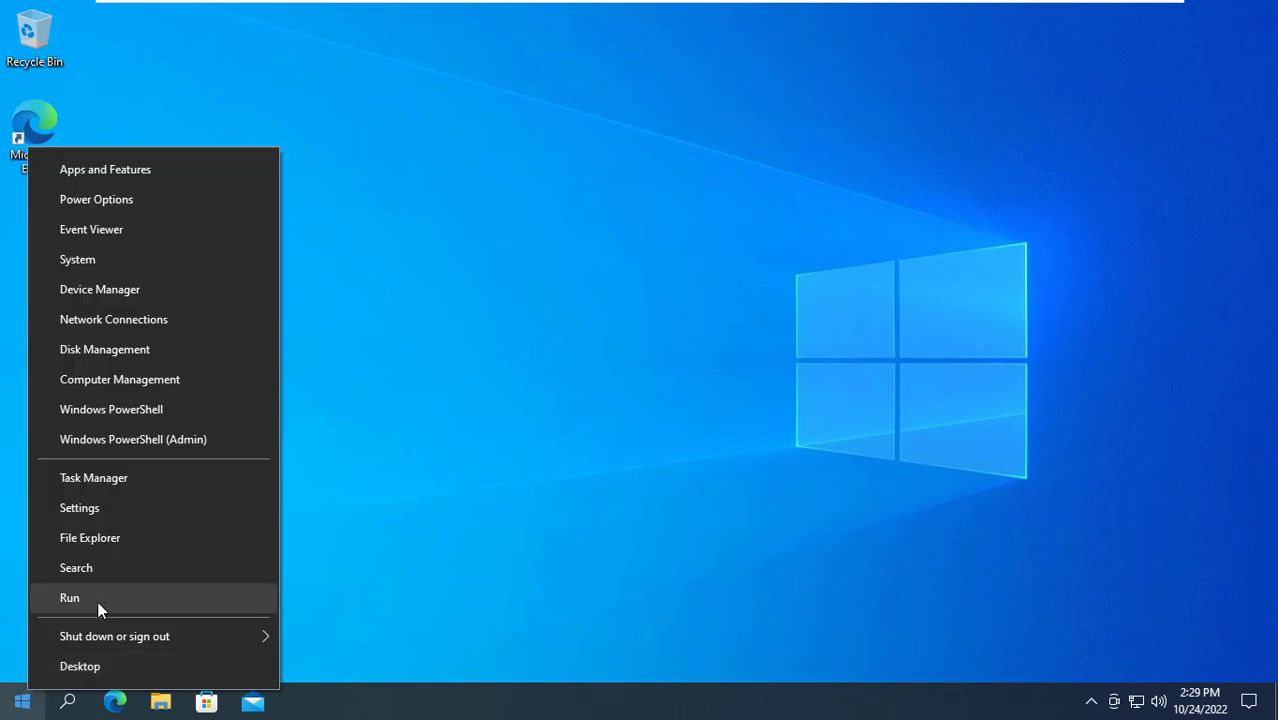
{"action": "left_click", "coordinate": [98, 600]}
{"action": "type", "text": "\\\\FS"}
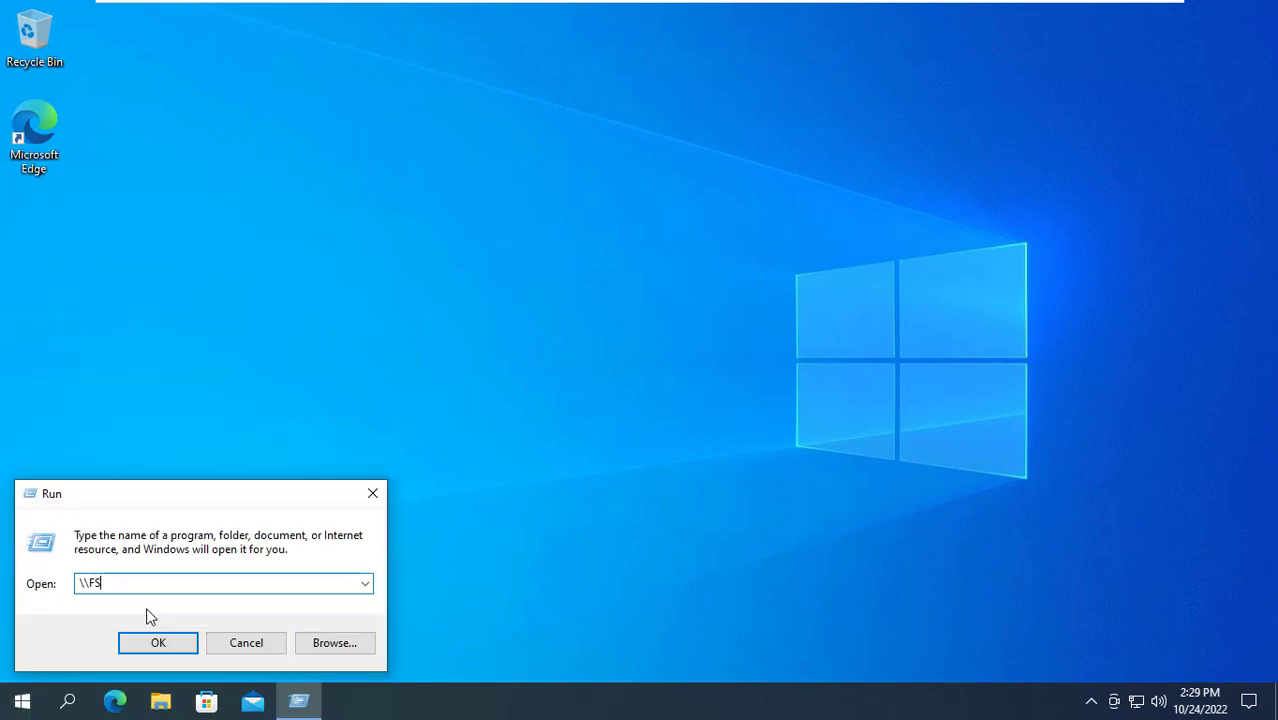
{"action": "type", "text": "\\"}
{"action": "left_click", "coordinate": [152, 642]}
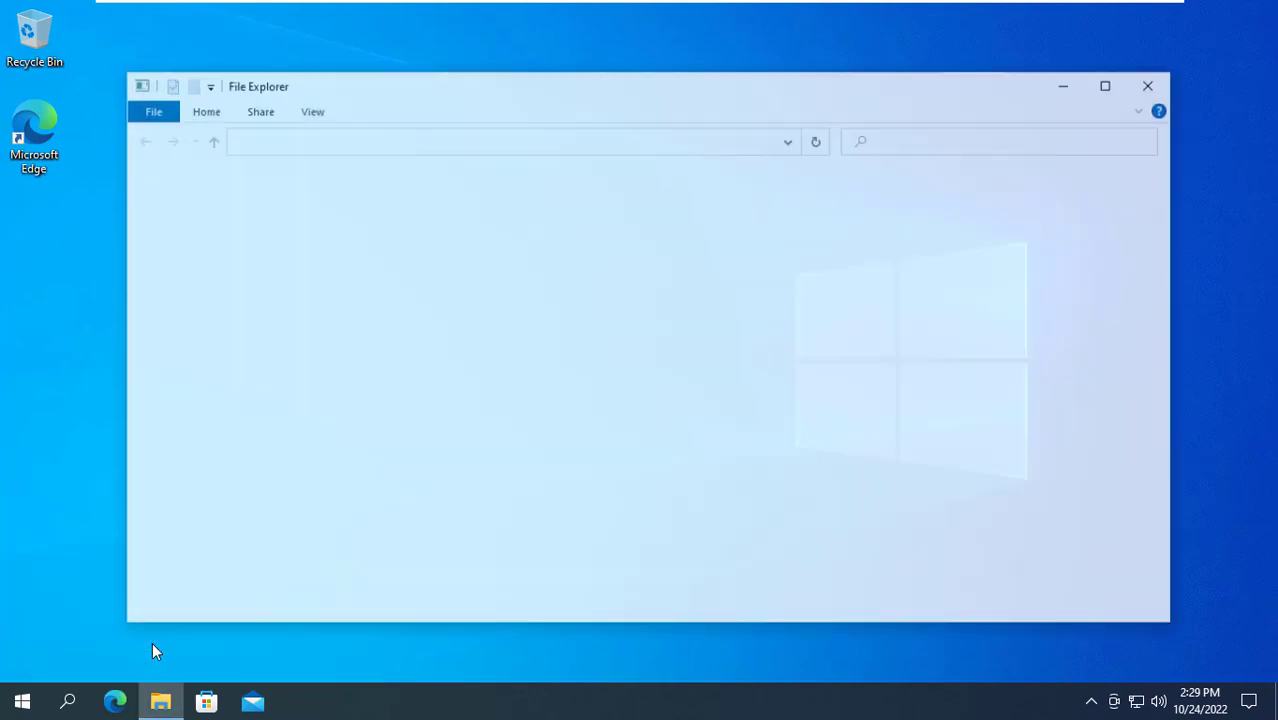
- Sign in to the FS server by entering the user name and the account password as network credentials
{"action": "type", "text": "James"}
{"action": "key", "text": "Tab"}
{"action": "type", "text": "•••••••••"}
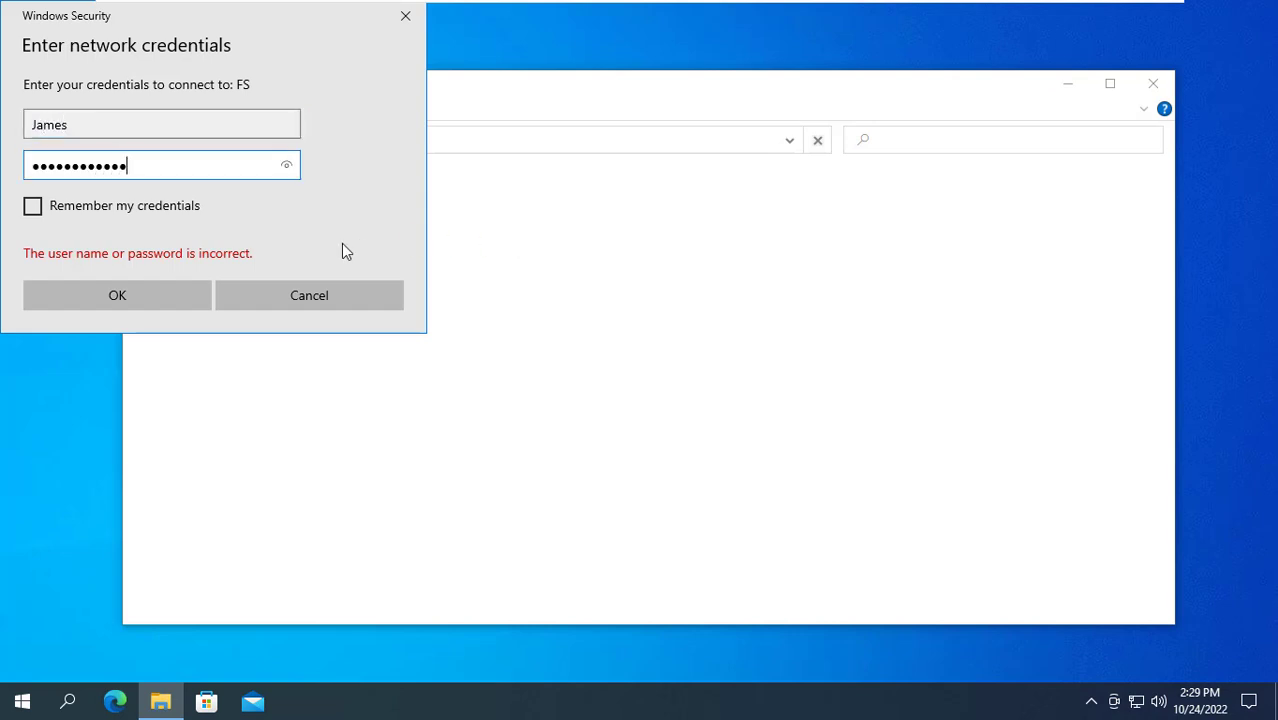
{"action": "left_click", "coordinate": [169, 298]}
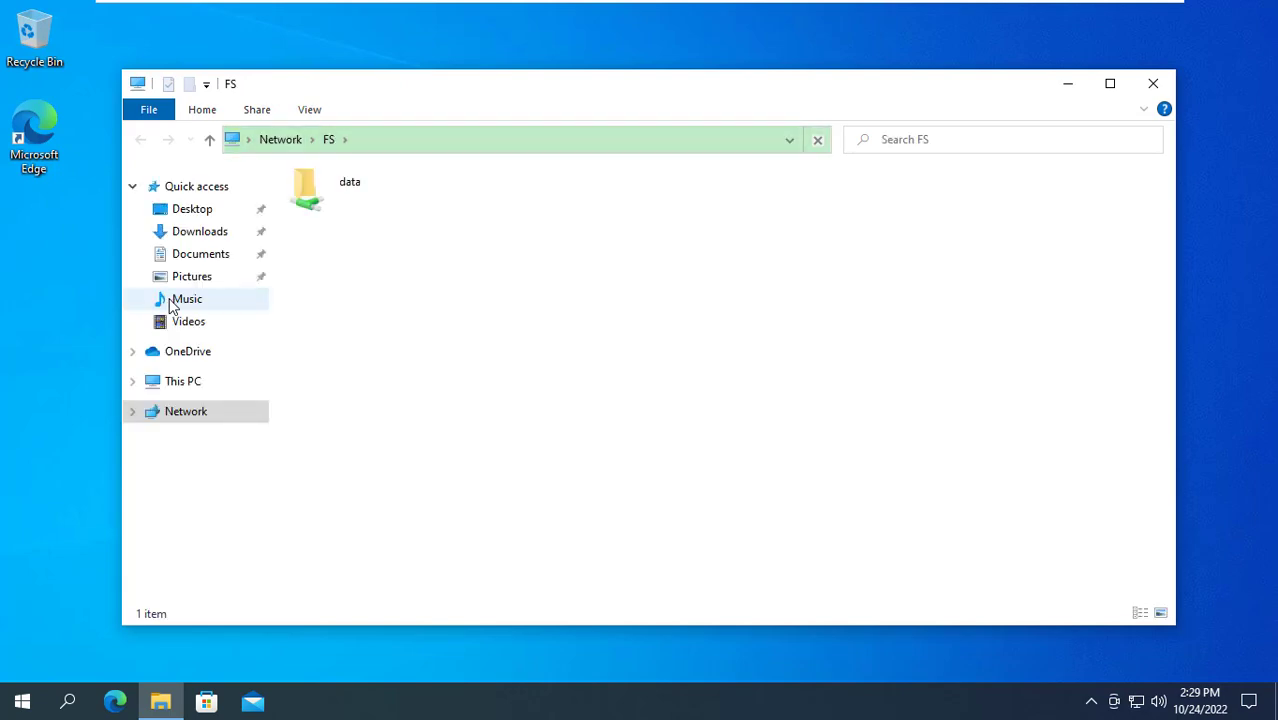
- Open the data share in a maximized window and test access to its Group1 and Group2 folders
{"action": "double_click", "coordinate": [385, 88]}
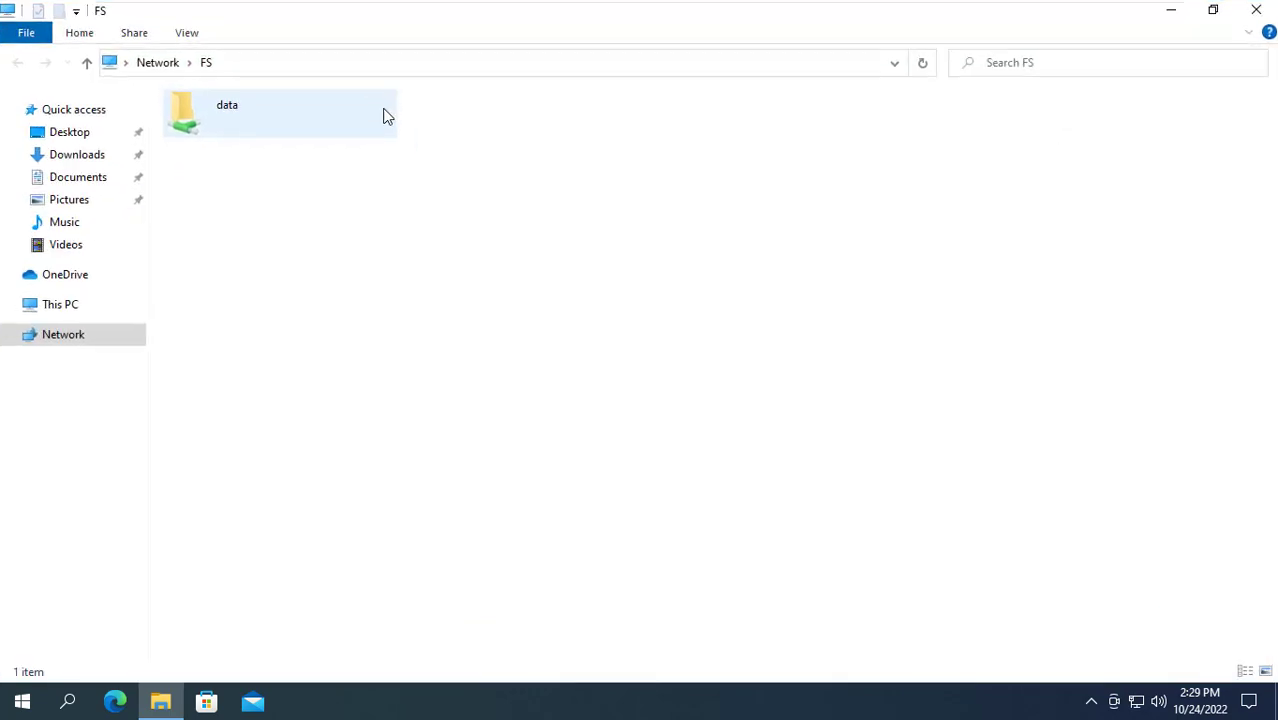
{"action": "double_click", "coordinate": [221, 126]}
{"action": "left_click", "coordinate": [219, 131]}
{"action": "left_click", "coordinate": [219, 145]}
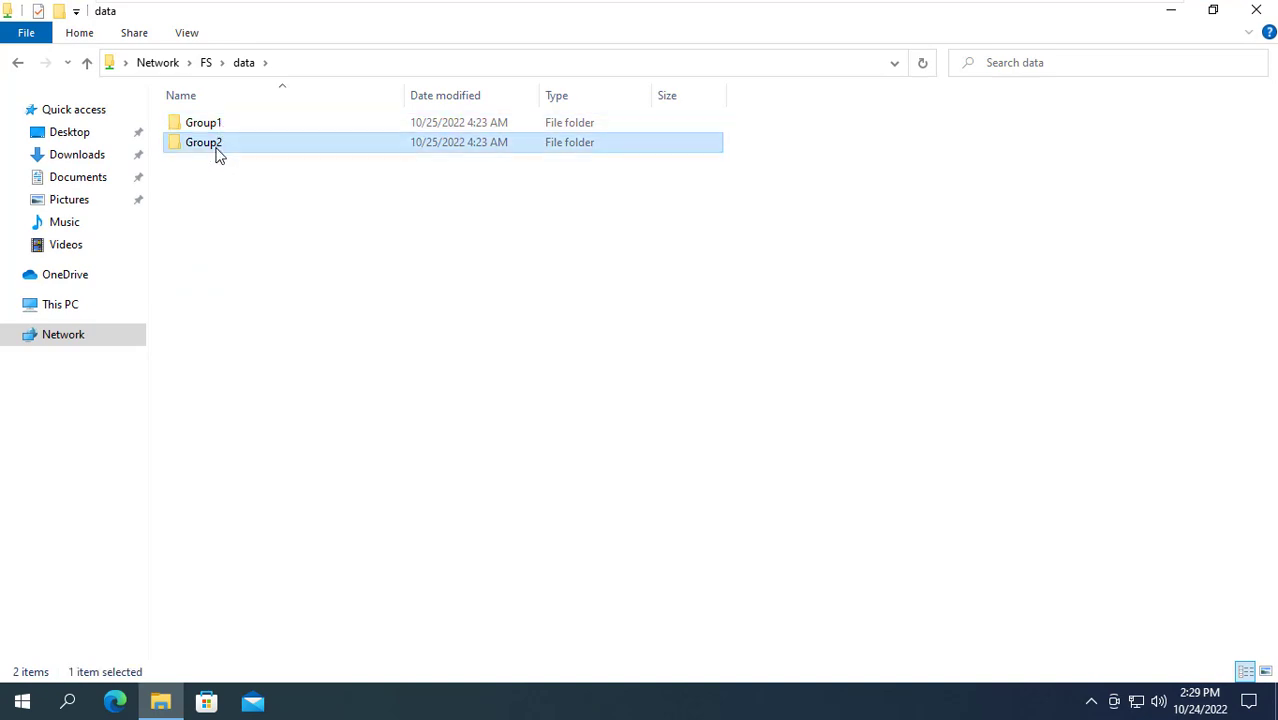
{"action": "double_click", "coordinate": [217, 131]}
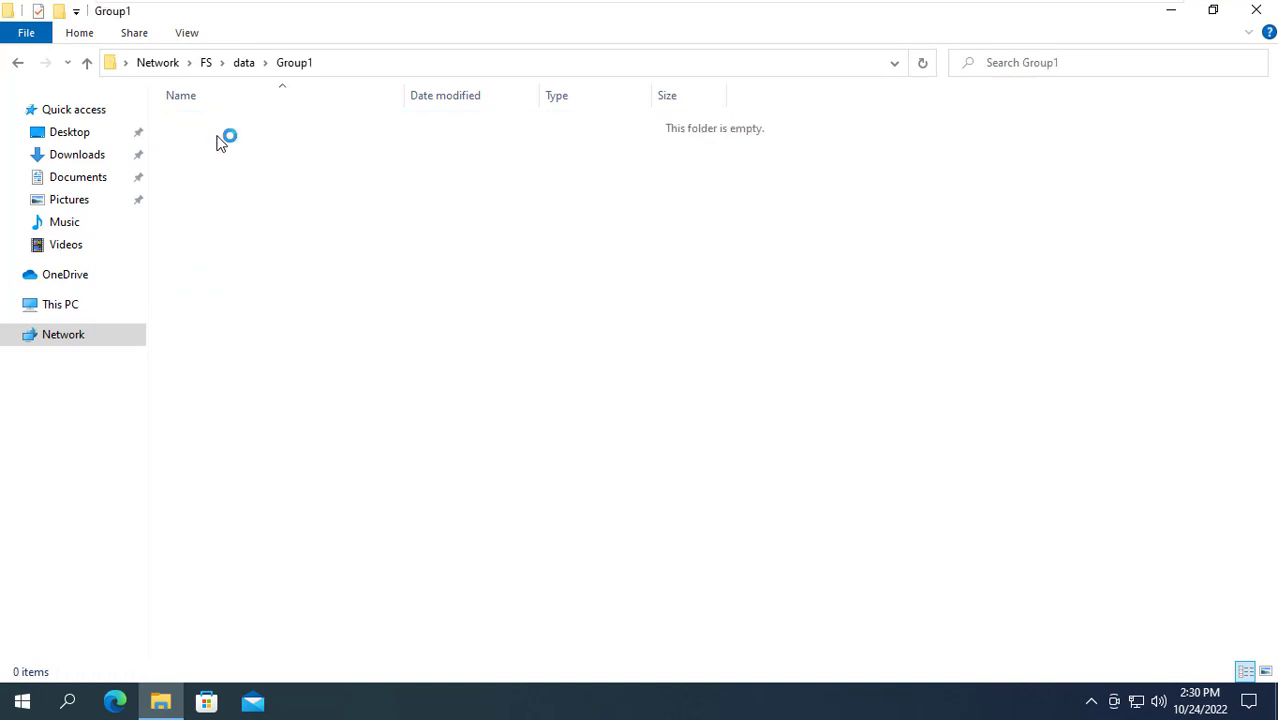
{"action": "left_click", "coordinate": [246, 64]}
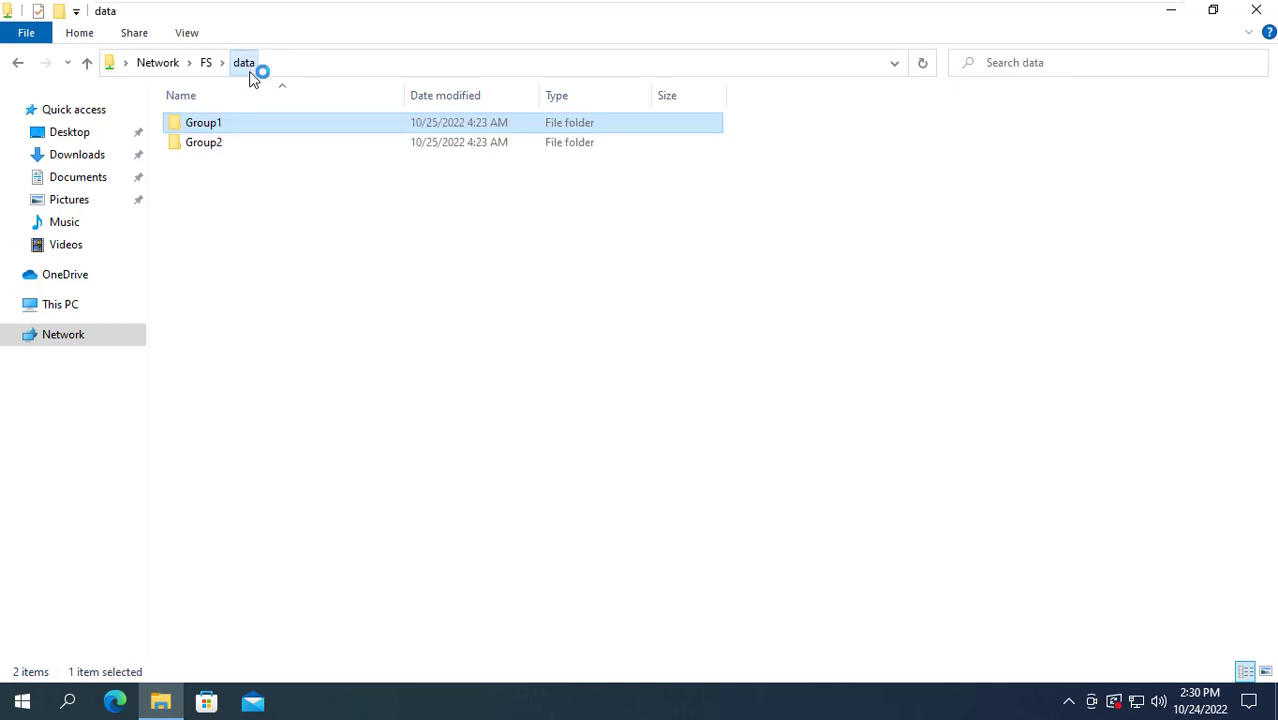
{"action": "double_click", "coordinate": [234, 150]}
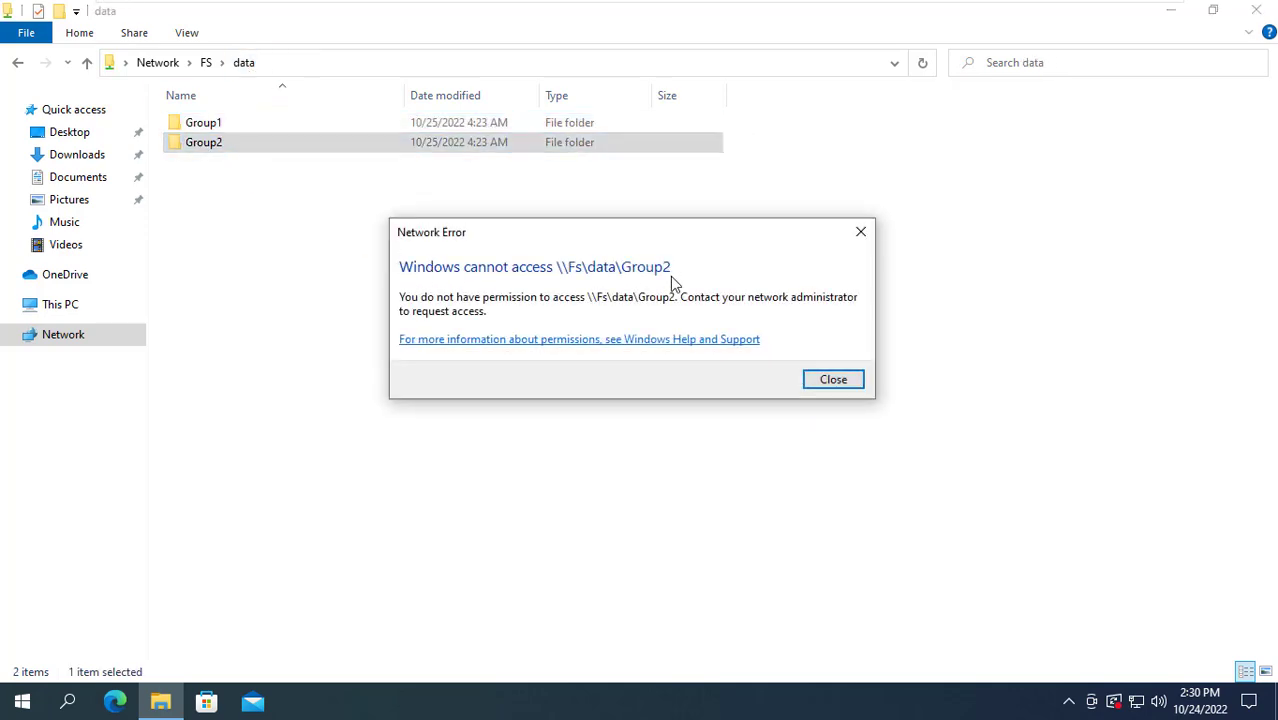
{"action": "left_click", "coordinate": [831, 380]}
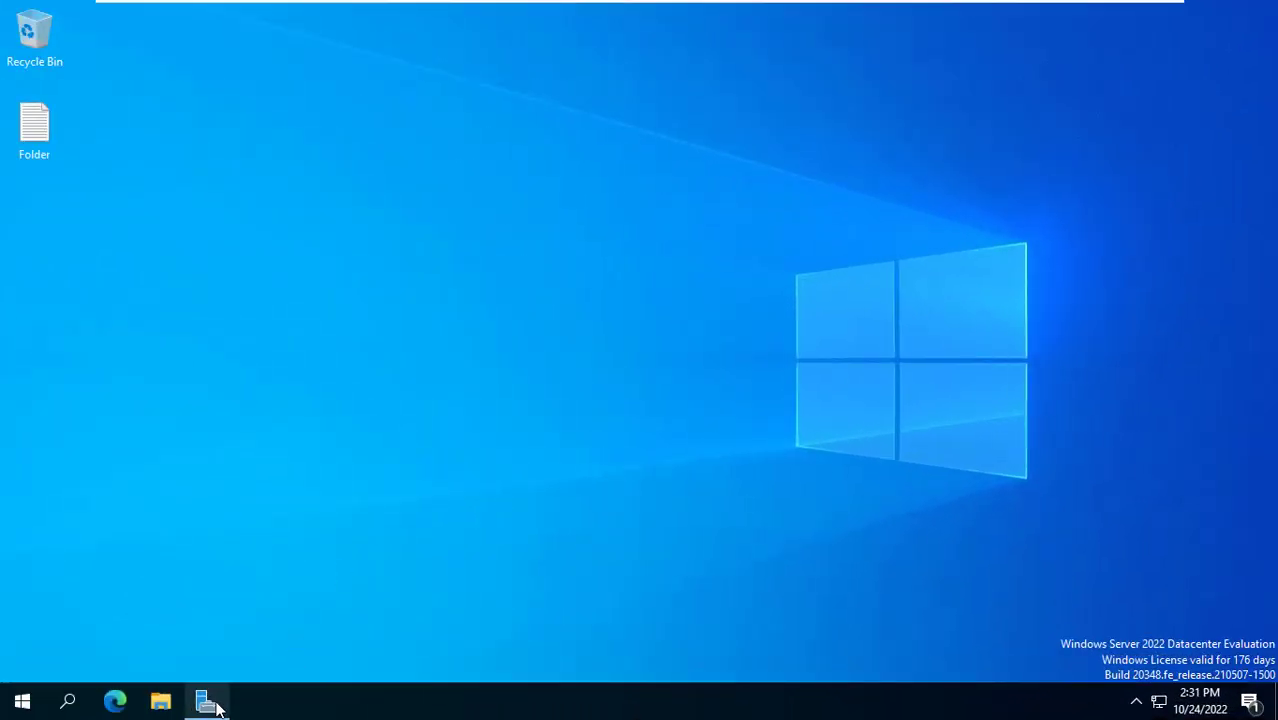
- Switch to Server Manager on the server and start adding roles with a role-based installation on server FS
{"action": "left_click", "coordinate": [208, 702]}
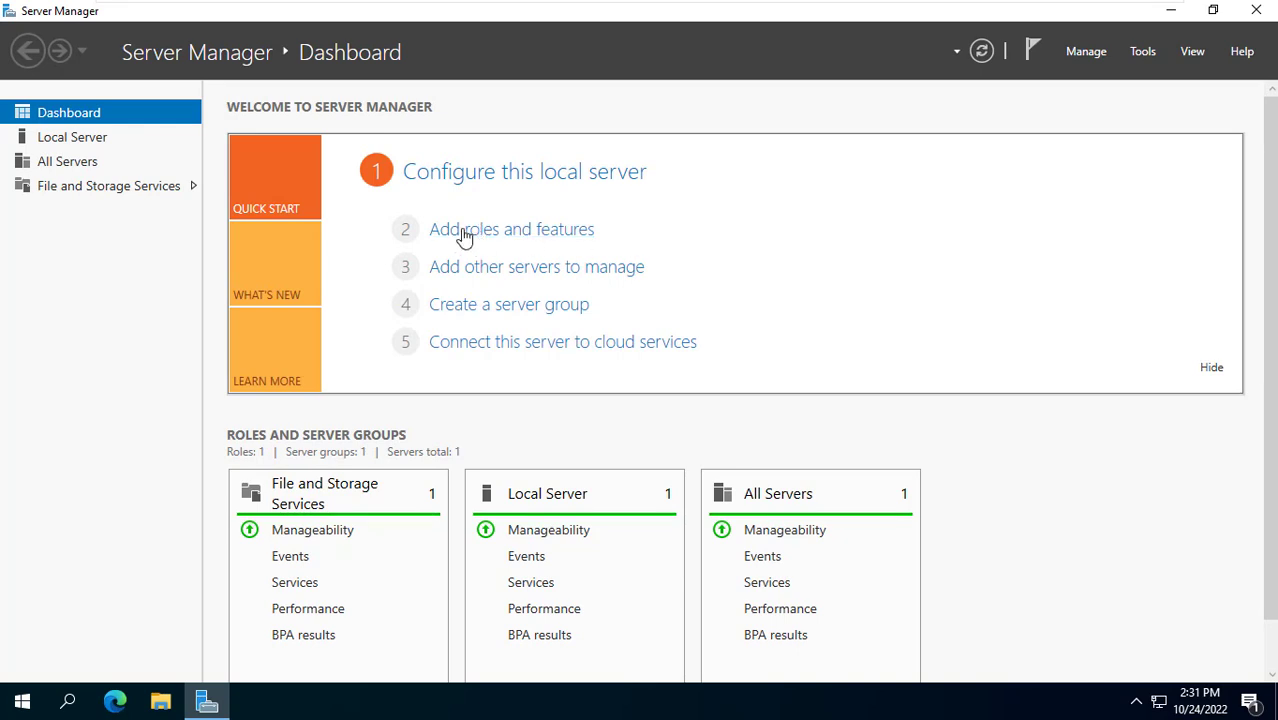
{"action": "left_click", "coordinate": [521, 232]}
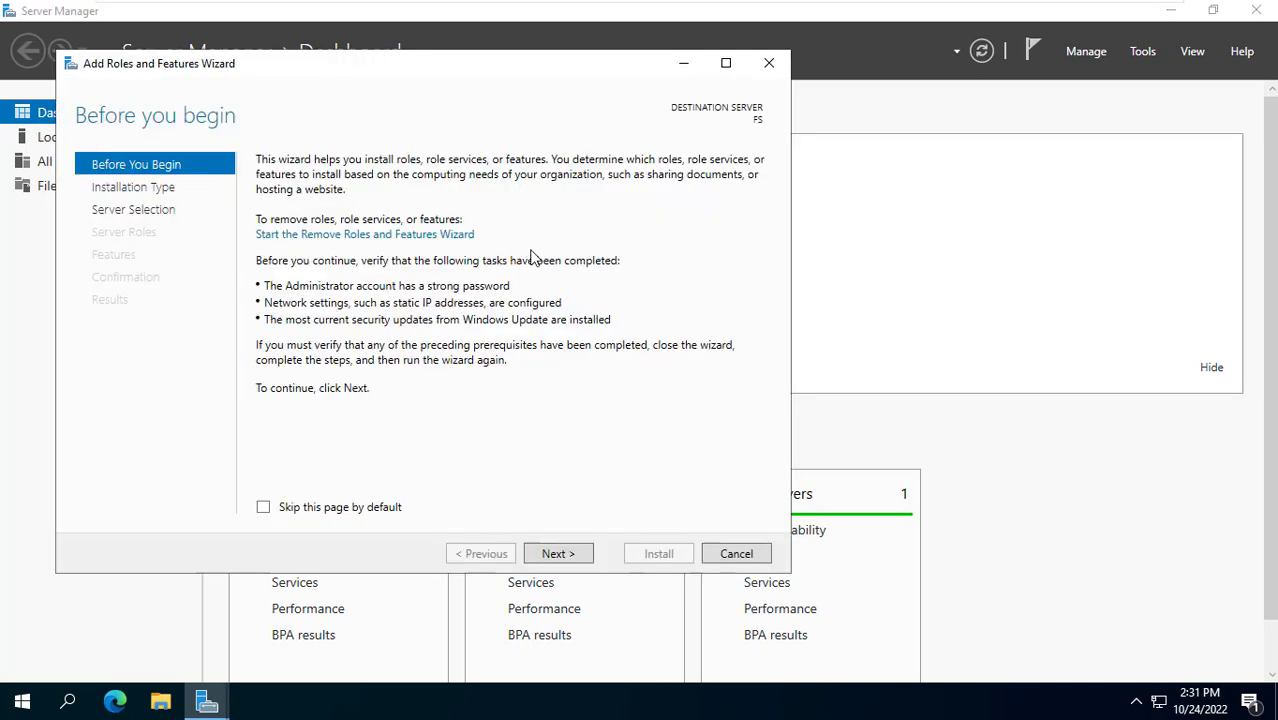
{"action": "left_click", "coordinate": [558, 556]}
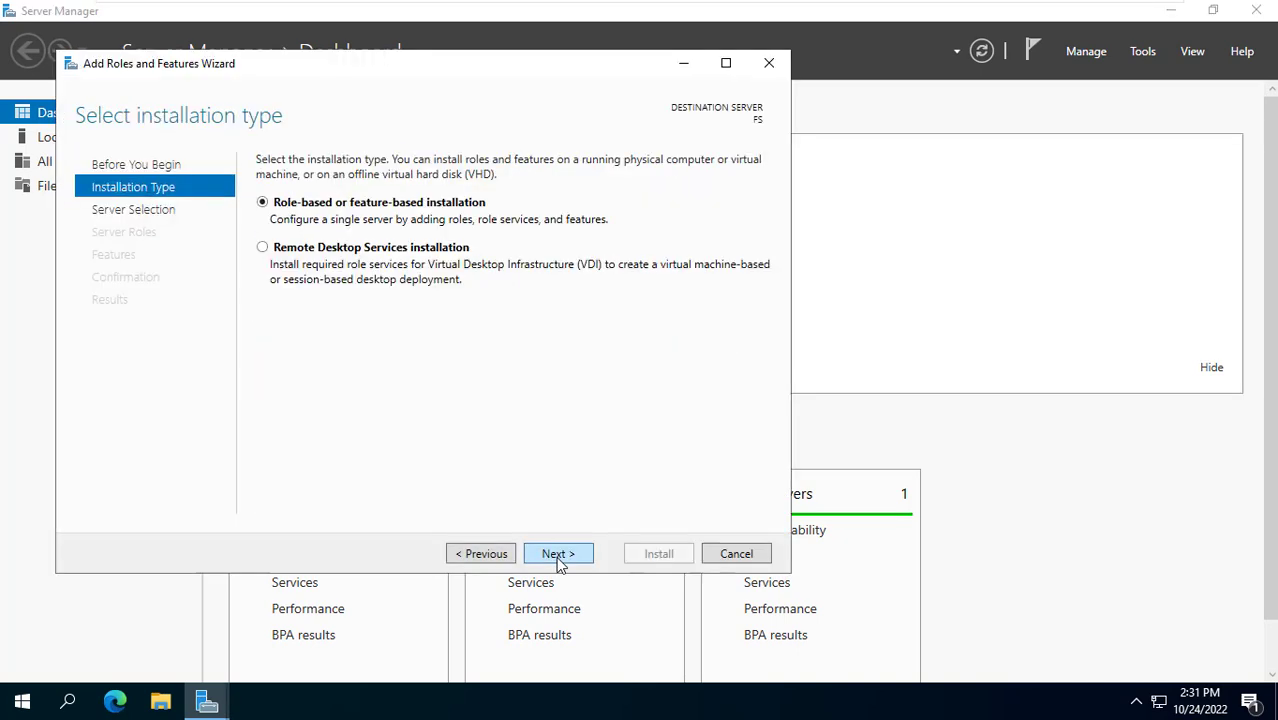
{"action": "left_click", "coordinate": [558, 560]}
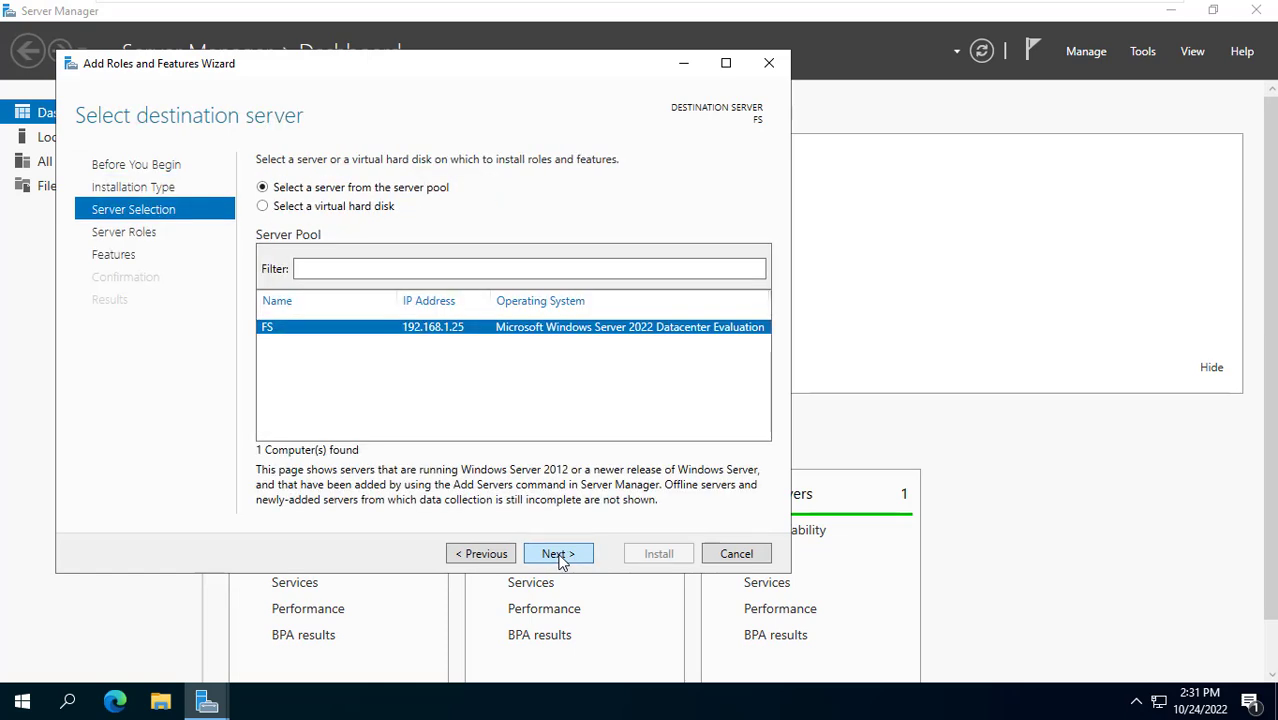
{"action": "left_click", "coordinate": [562, 557]}
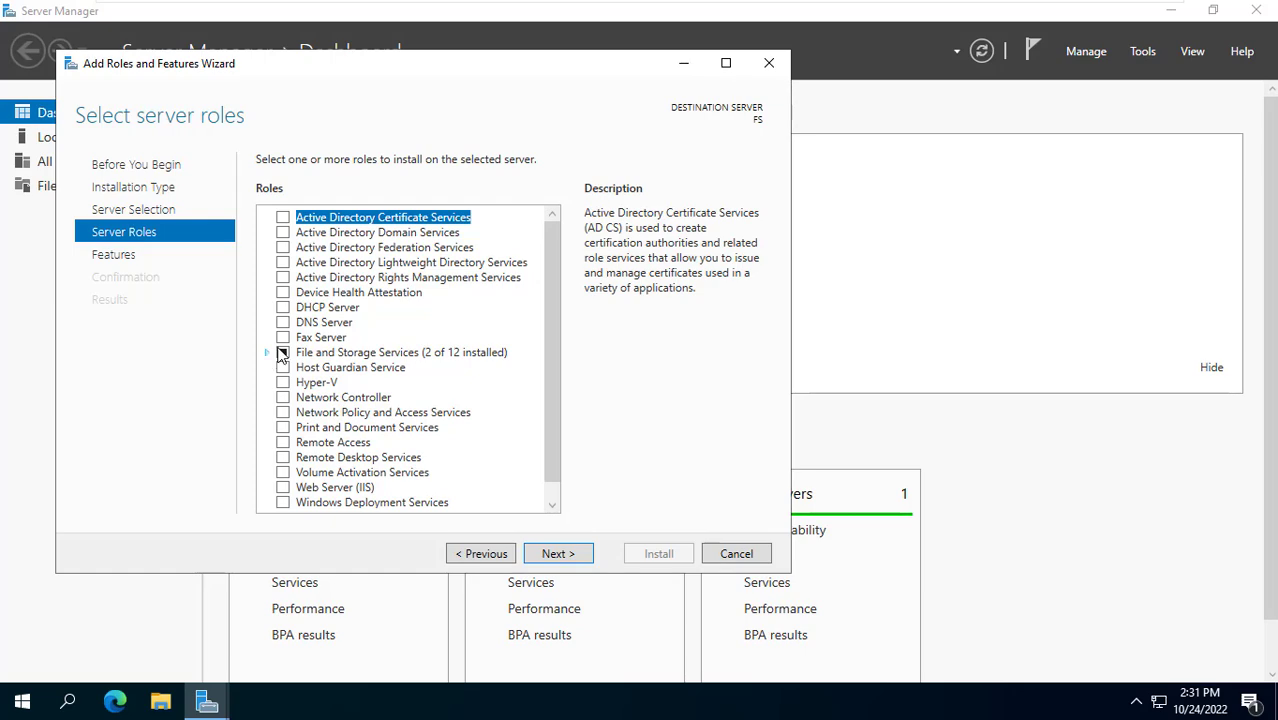
- Select BranchCache for Network Files and File Server Resource Manager with its management tools under File and iSCSI Services
{"action": "left_click", "coordinate": [726, 65]}
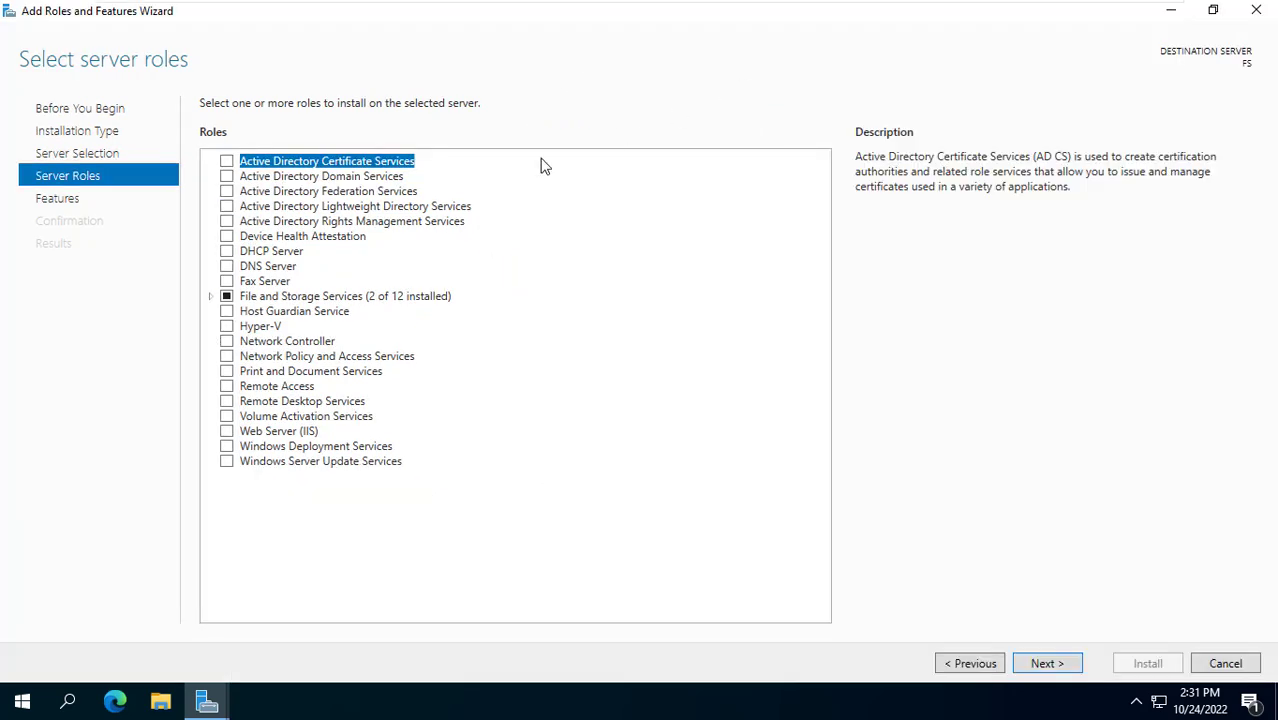
{"action": "left_click", "coordinate": [210, 296]}
{"action": "left_click", "coordinate": [228, 312]}
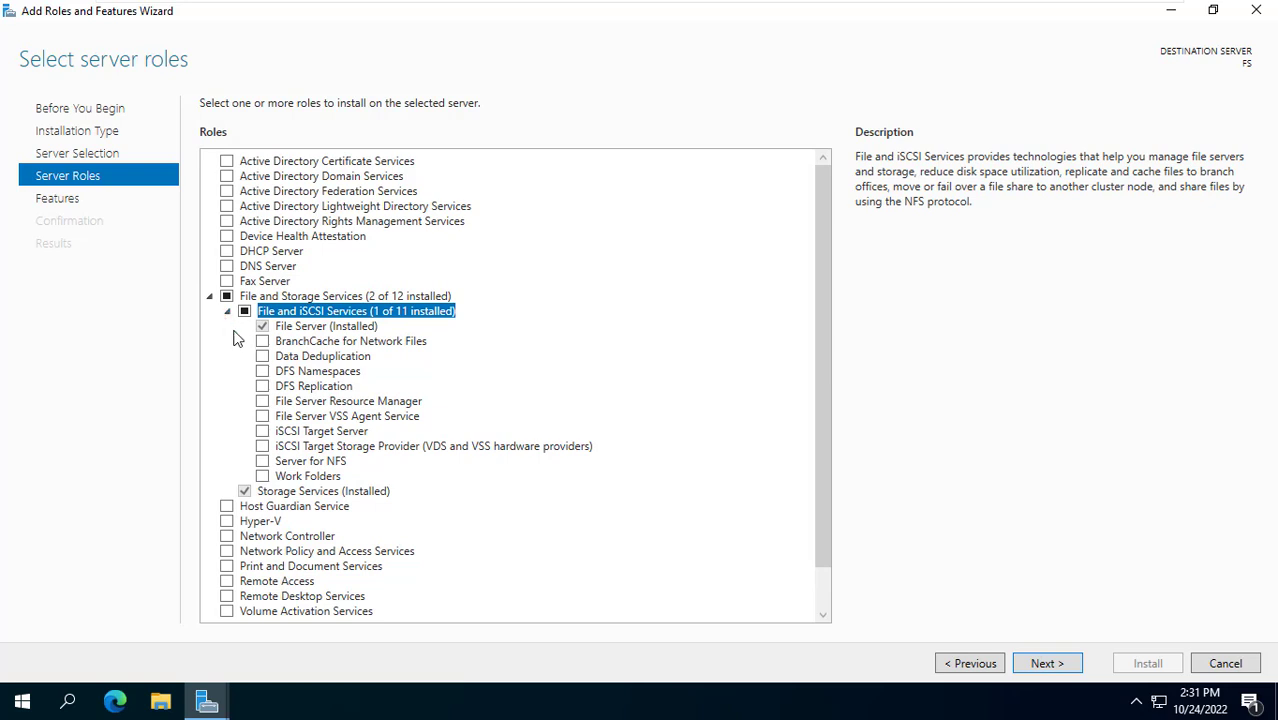
{"action": "left_click", "coordinate": [266, 343]}
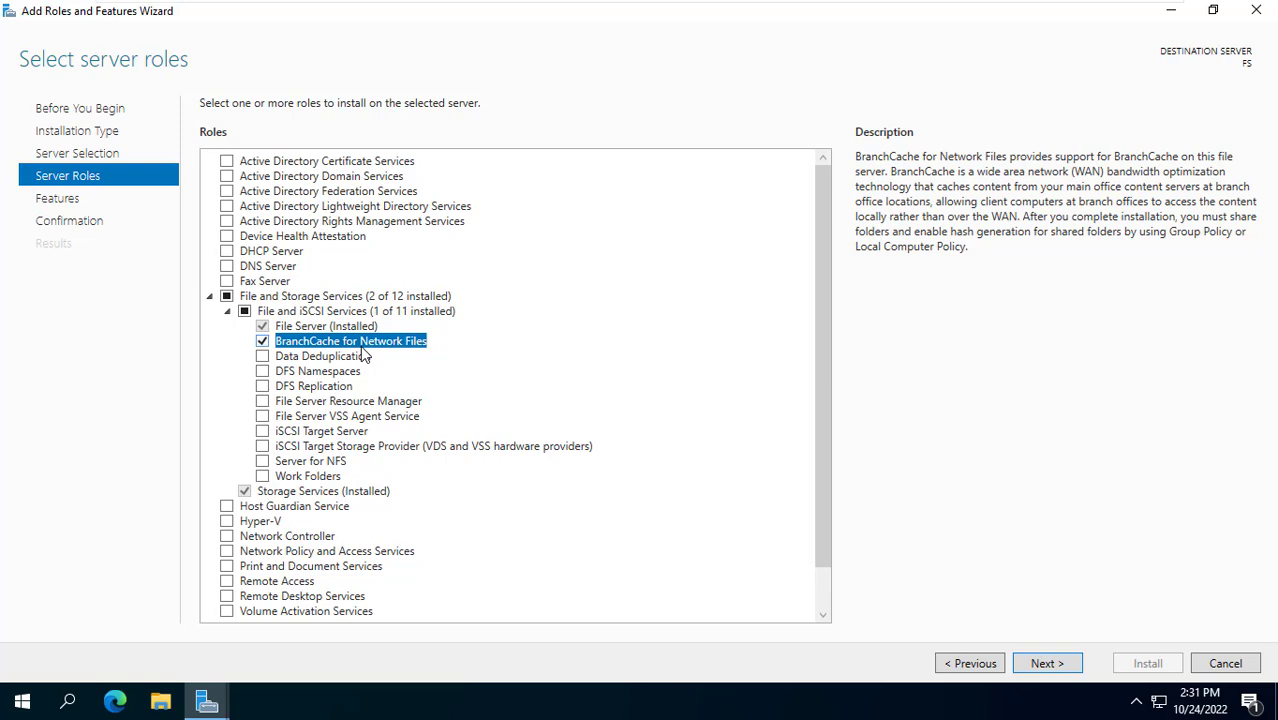
{"action": "left_click", "coordinate": [329, 402]}
{"action": "left_click", "coordinate": [265, 403]}
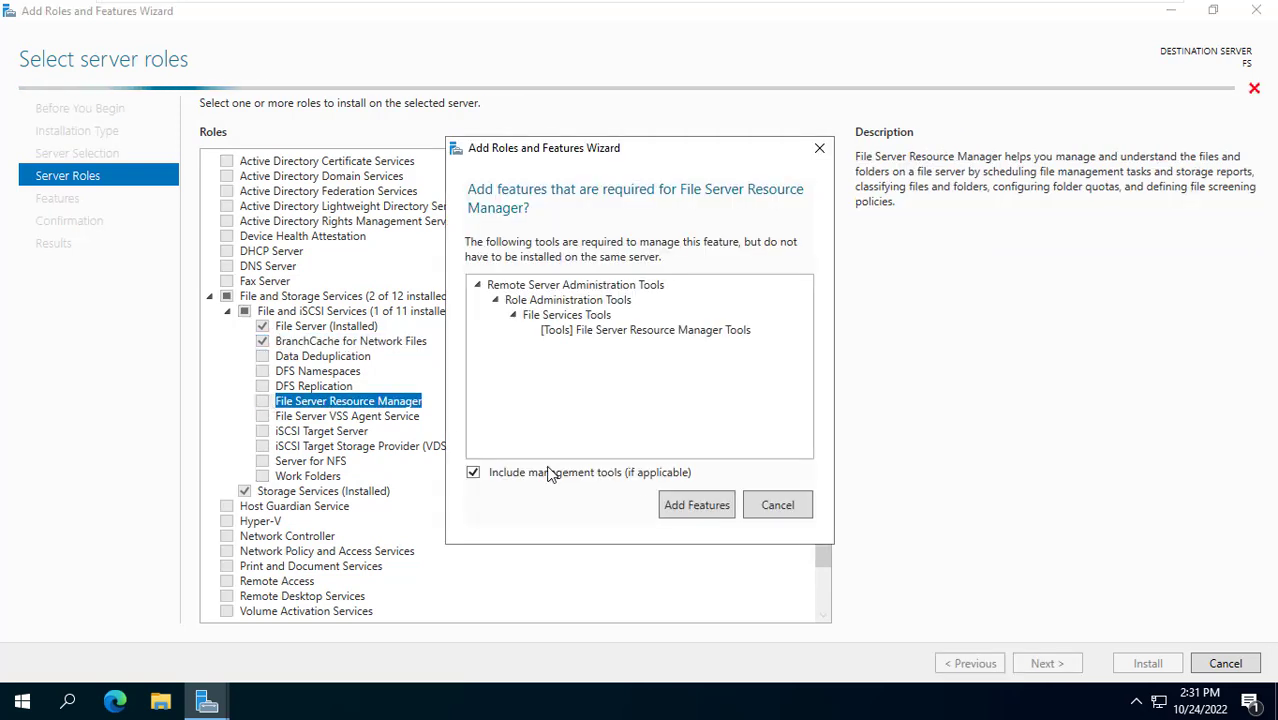
{"action": "left_click", "coordinate": [697, 505]}
{"action": "left_click", "coordinate": [348, 343]}
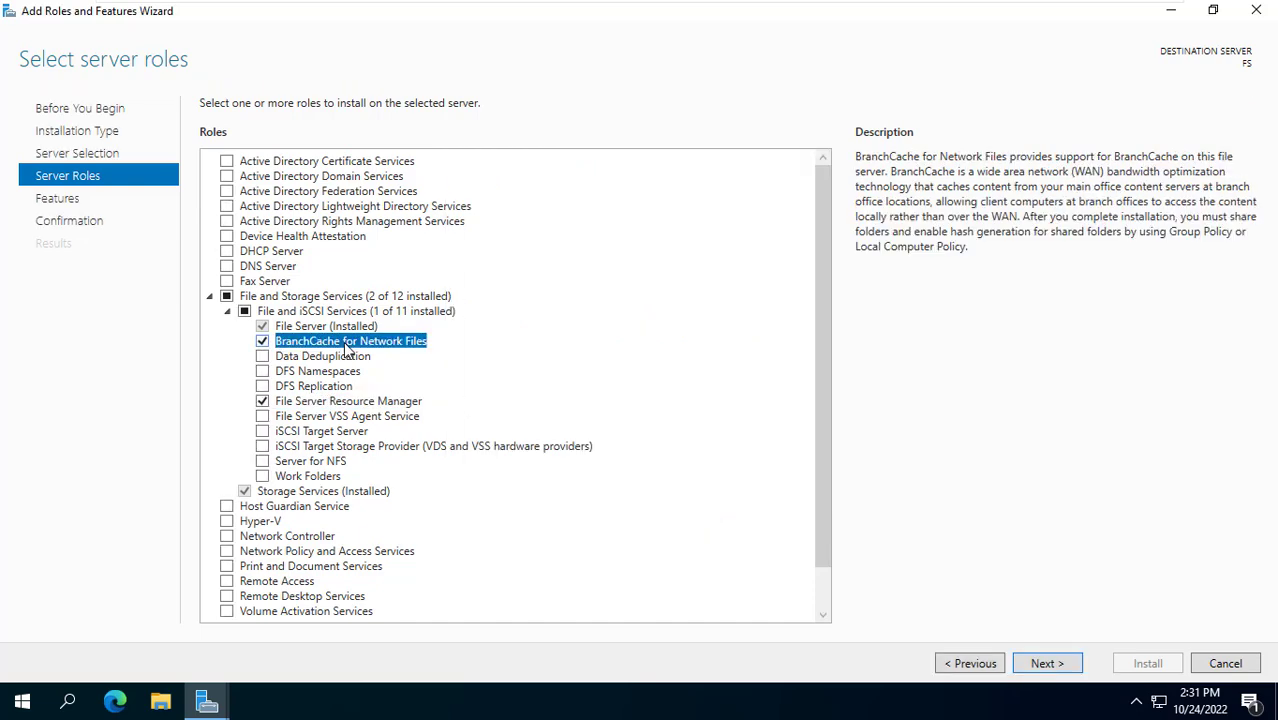
{"action": "left_click", "coordinate": [340, 403]}
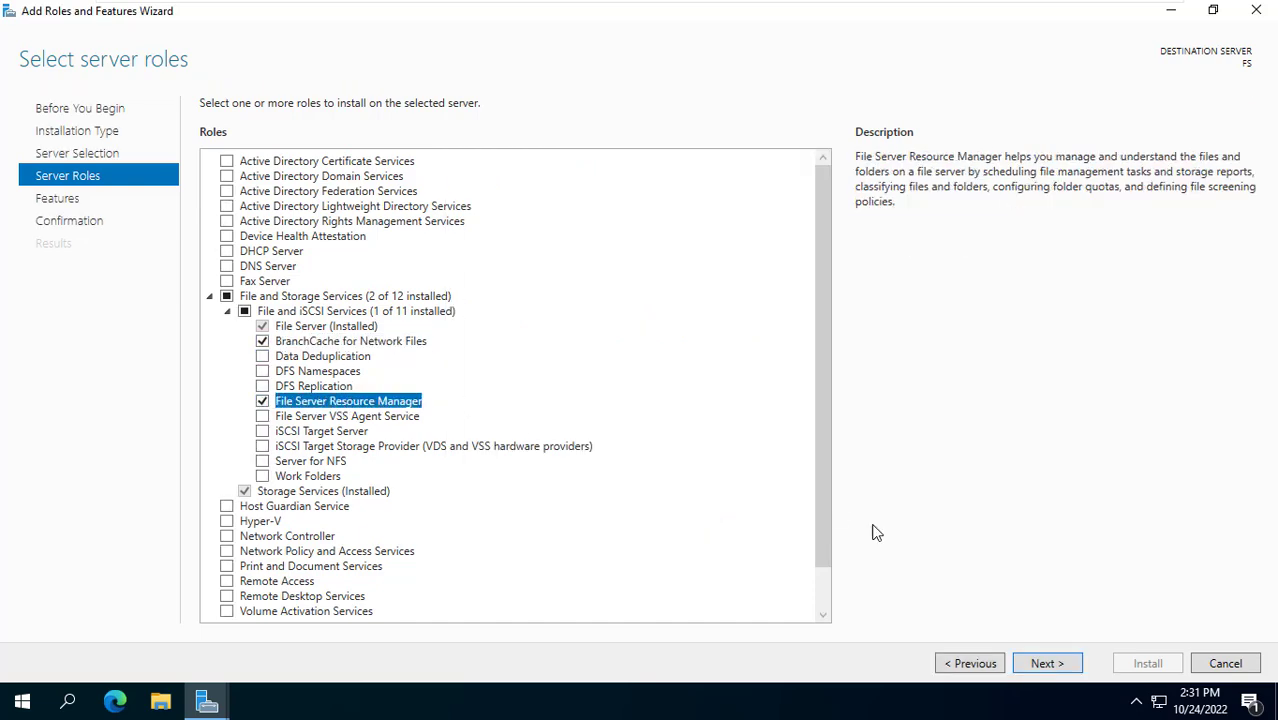
- Install the selected role services without choosing additional features, and close the wizard after installation
{"action": "left_click", "coordinate": [1048, 664]}
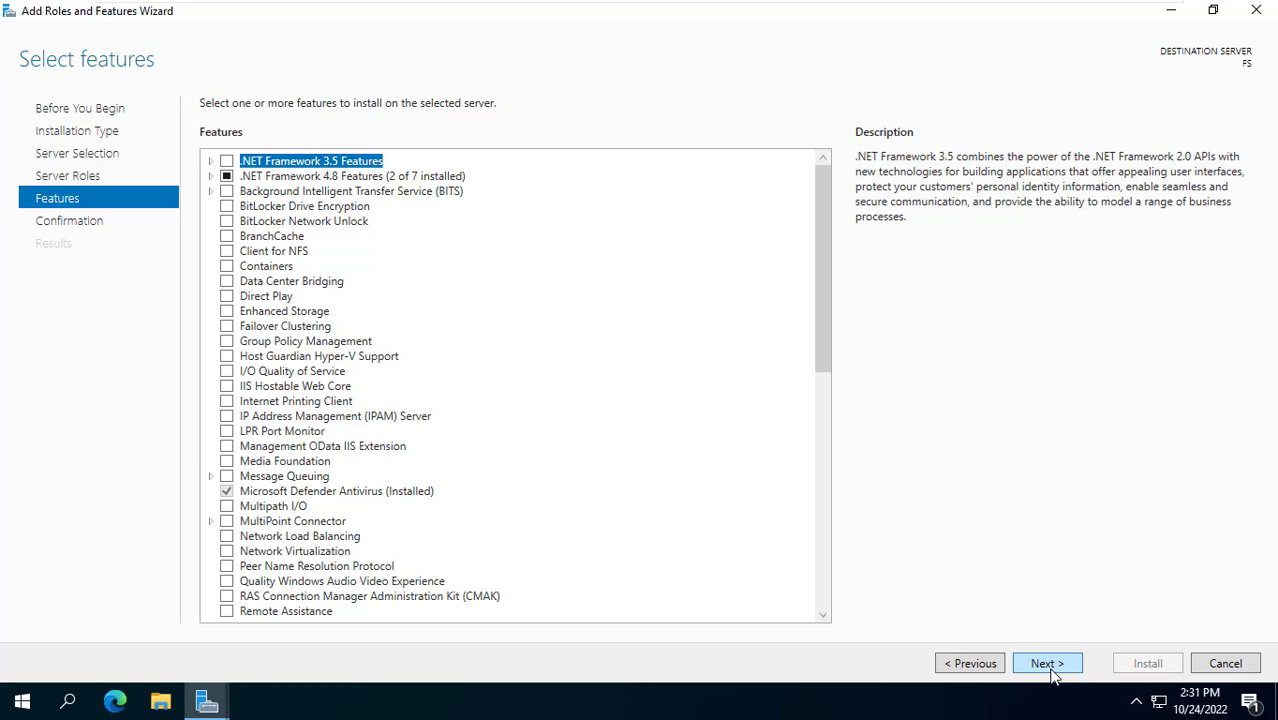
{"action": "left_click", "coordinate": [1048, 664]}
{"action": "left_click", "coordinate": [1140, 666]}
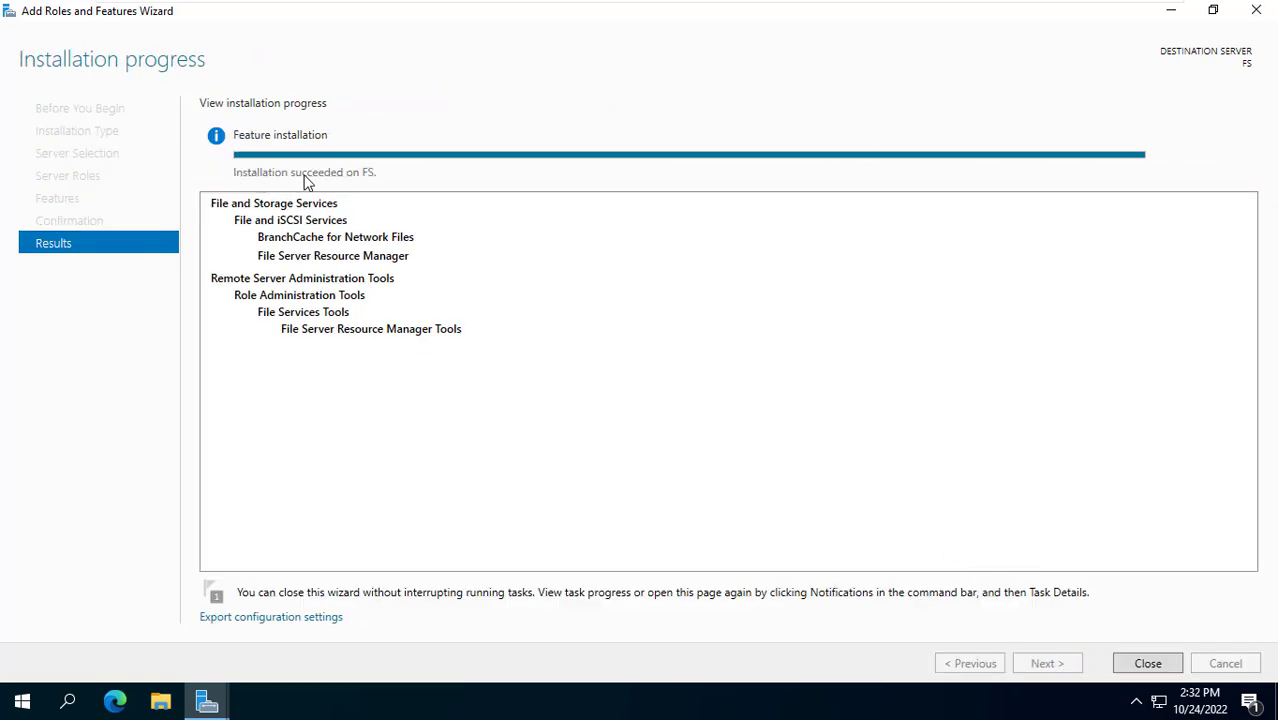
{"action": "left_click", "coordinate": [1147, 664]}
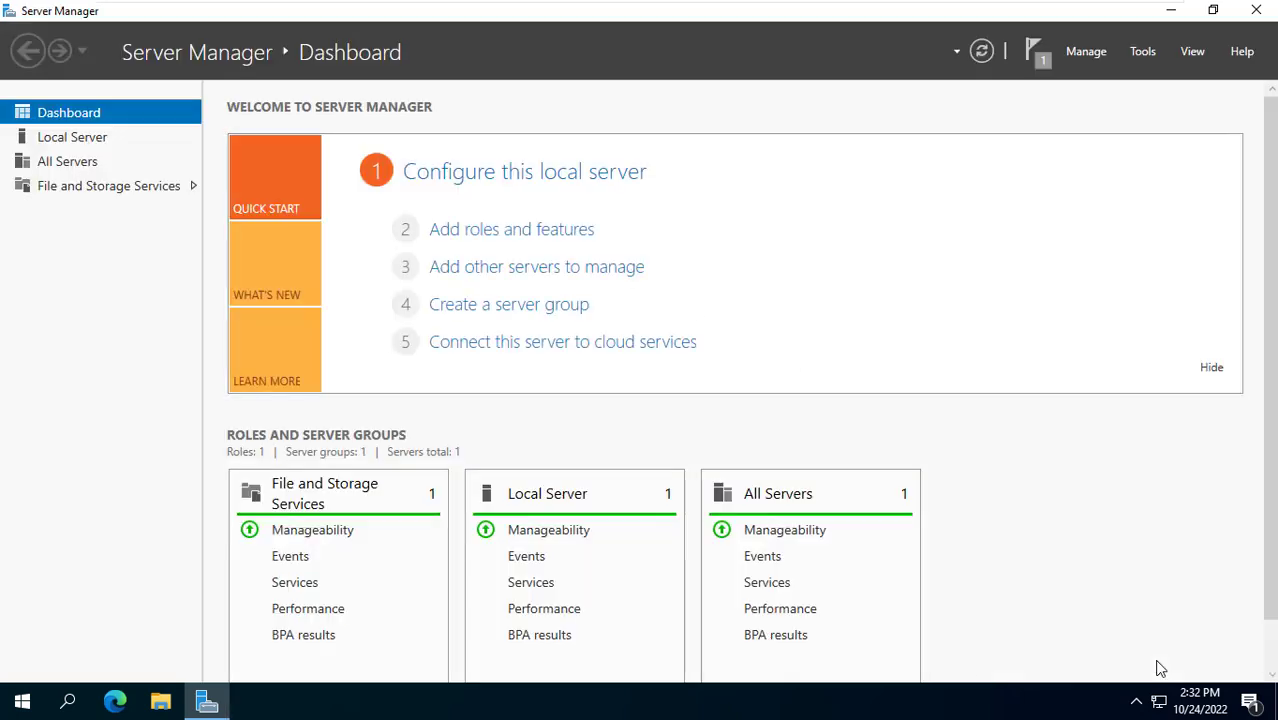
- Enable access-based enumeration in the settings of the DATA share under File and Storage Services, and apply the change
{"action": "left_click", "coordinate": [79, 189]}
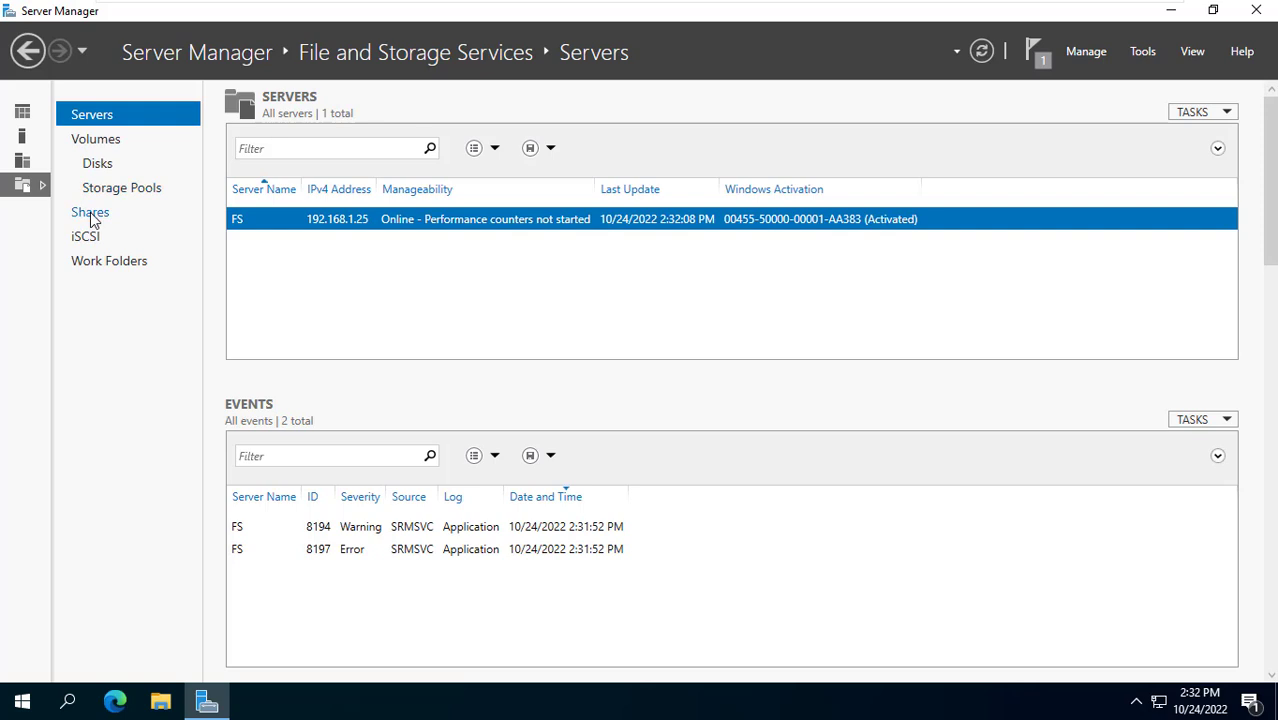
{"action": "left_click", "coordinate": [89, 214]}
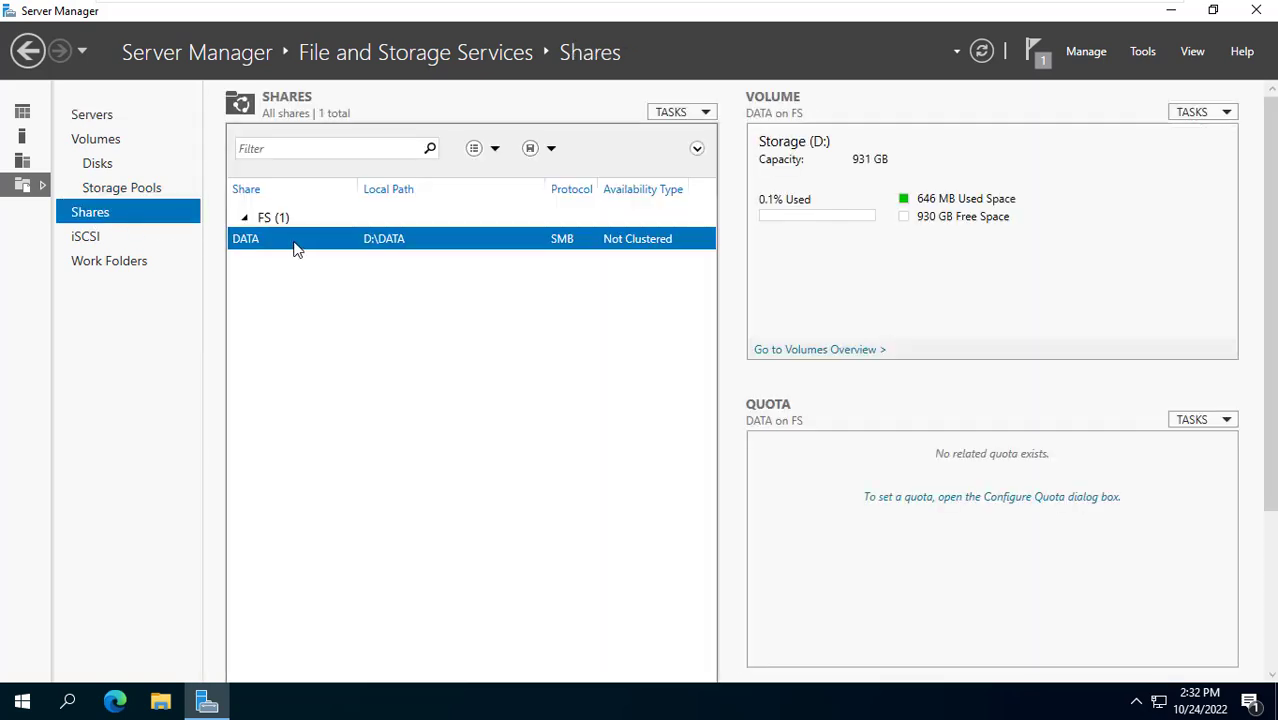
{"action": "right_click", "coordinate": [296, 249]}
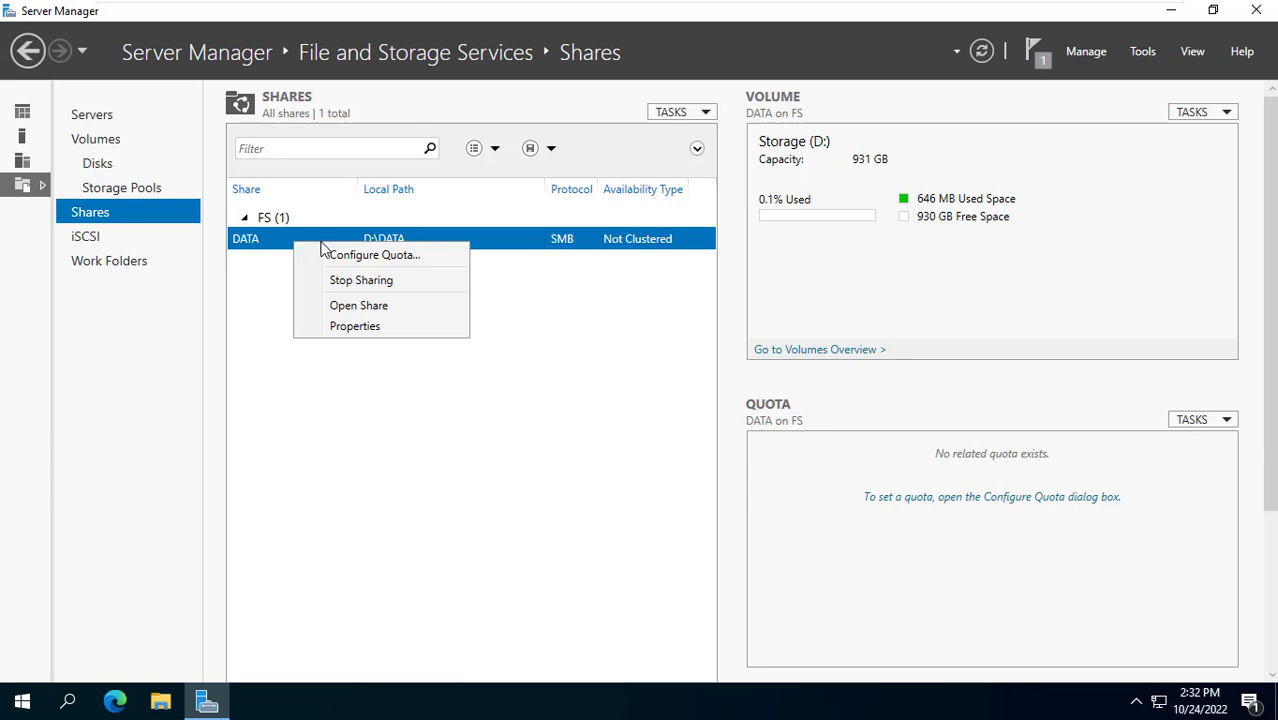
{"action": "left_click", "coordinate": [346, 328]}
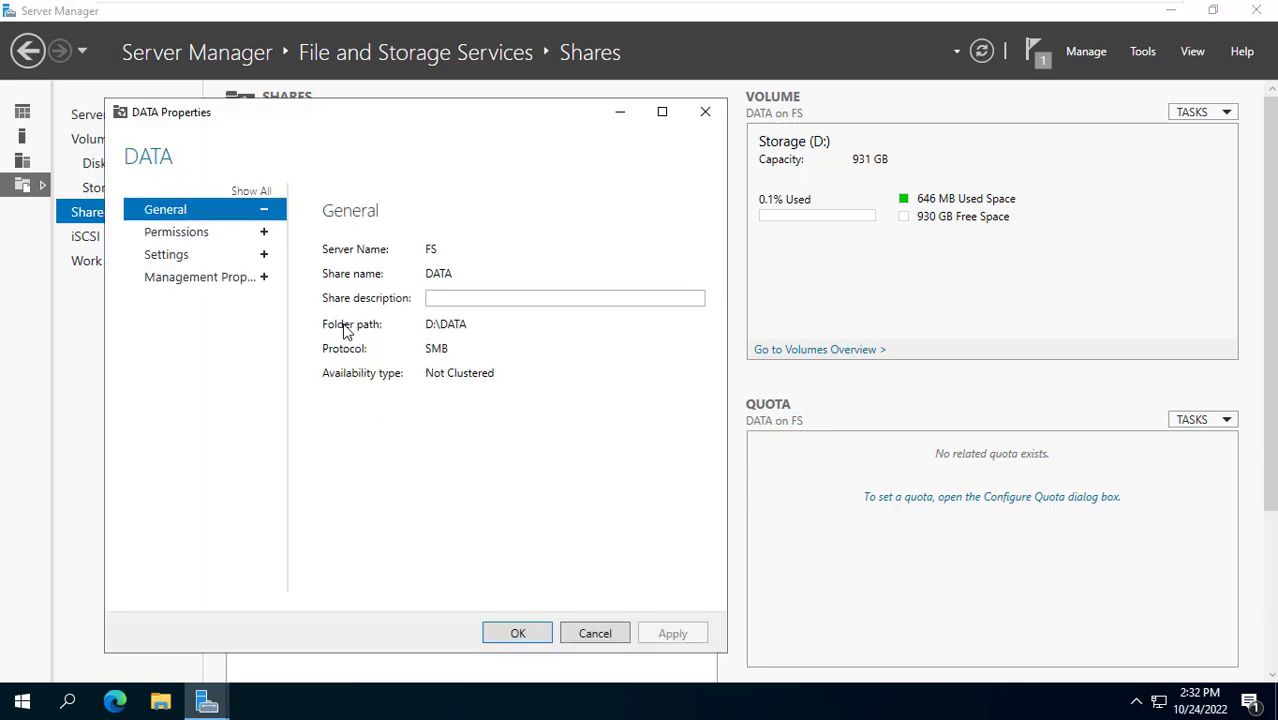
{"action": "left_click", "coordinate": [172, 258]}
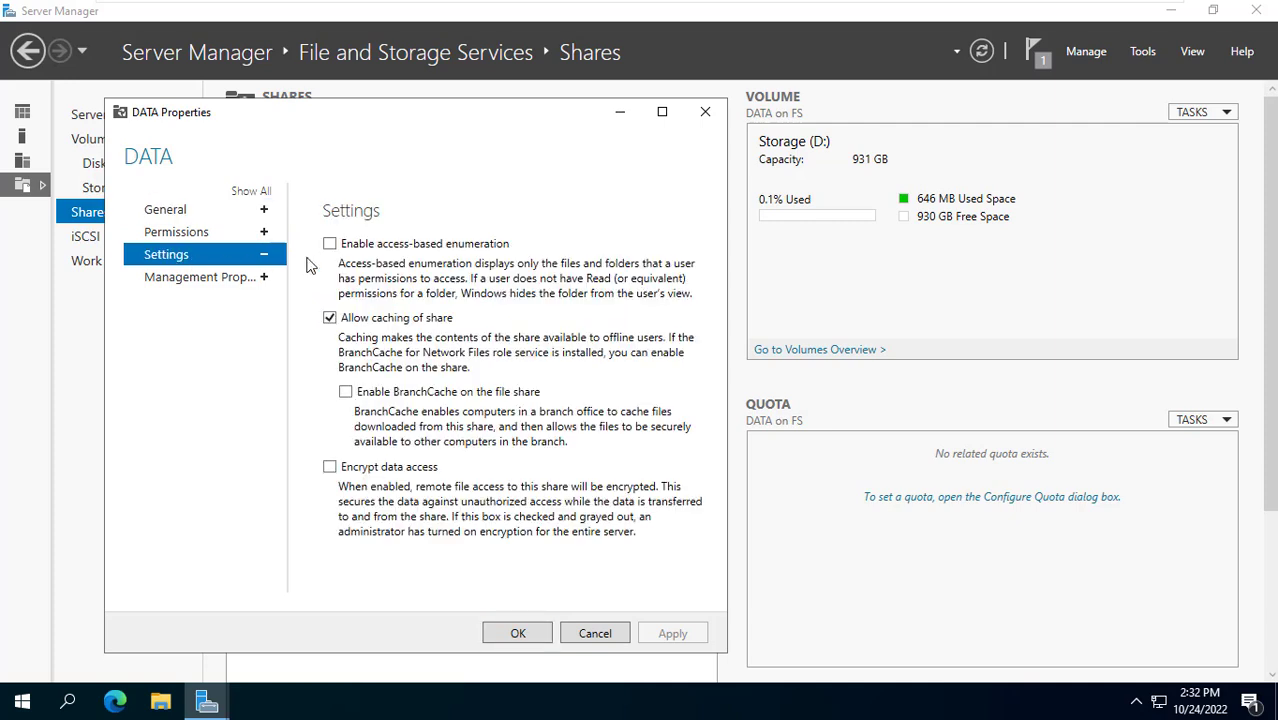
{"action": "left_click", "coordinate": [330, 244]}
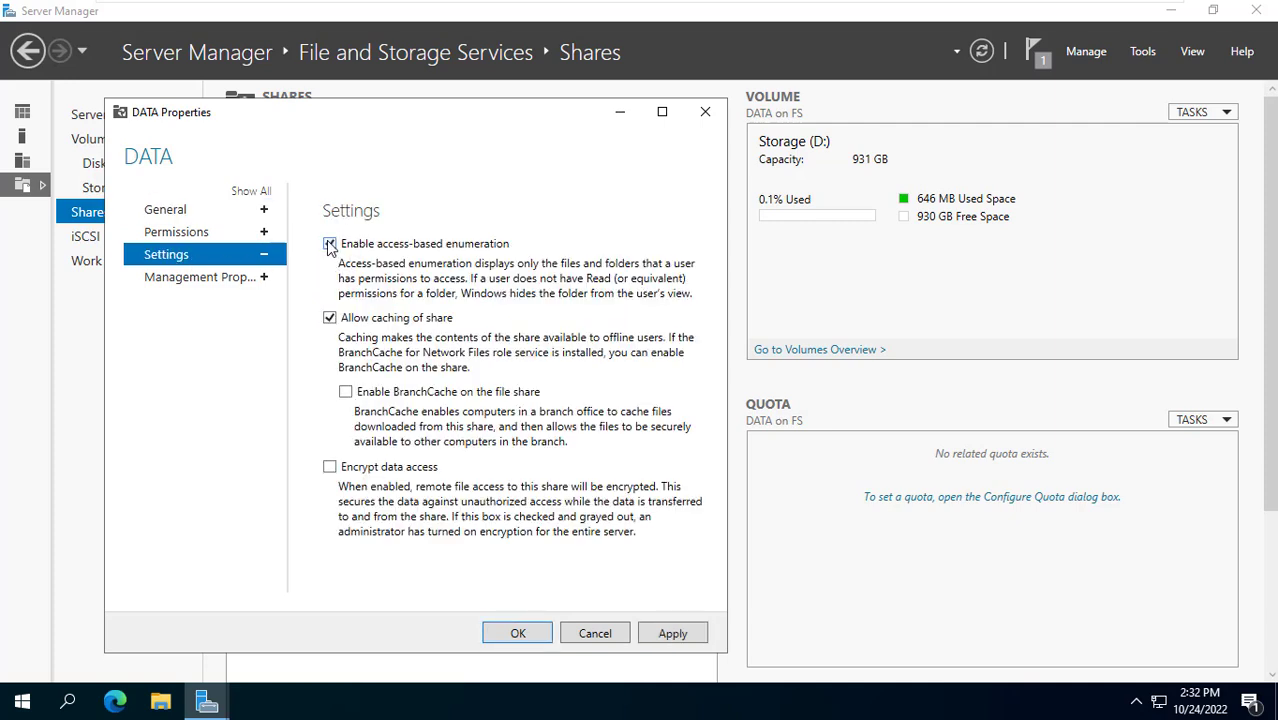
{"action": "left_click", "coordinate": [673, 634]}
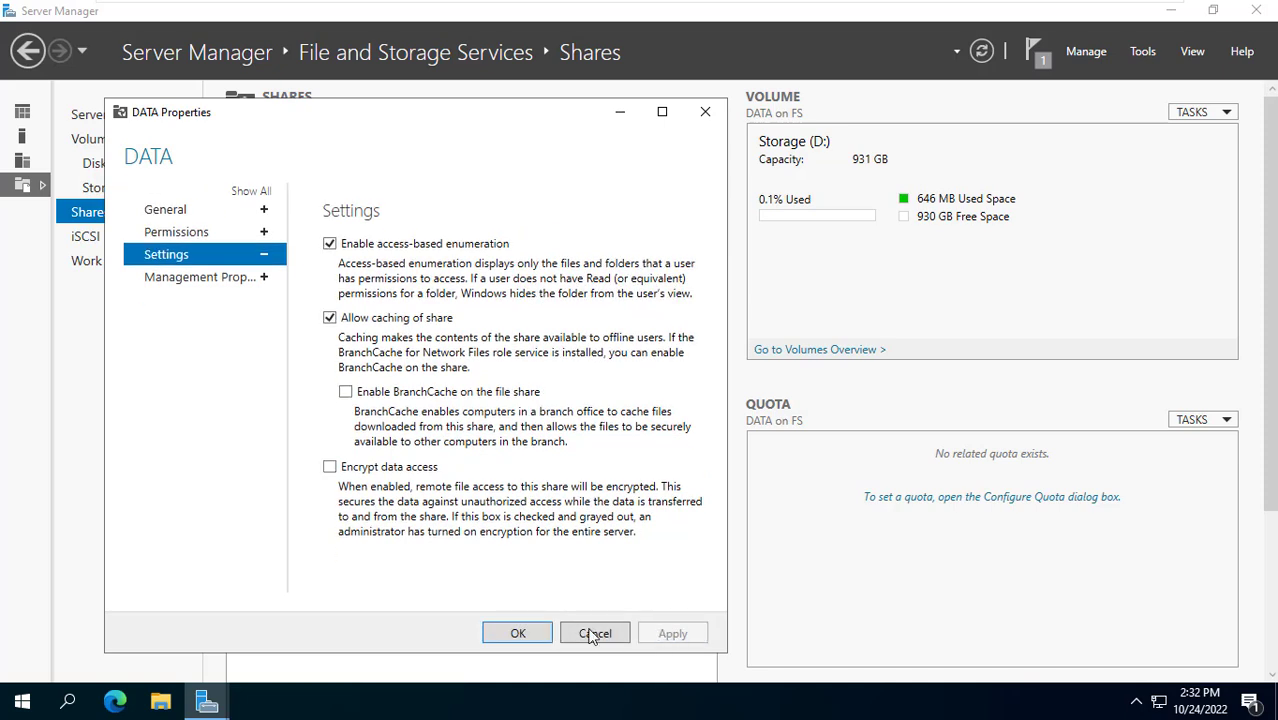
{"action": "left_click", "coordinate": [540, 634]}
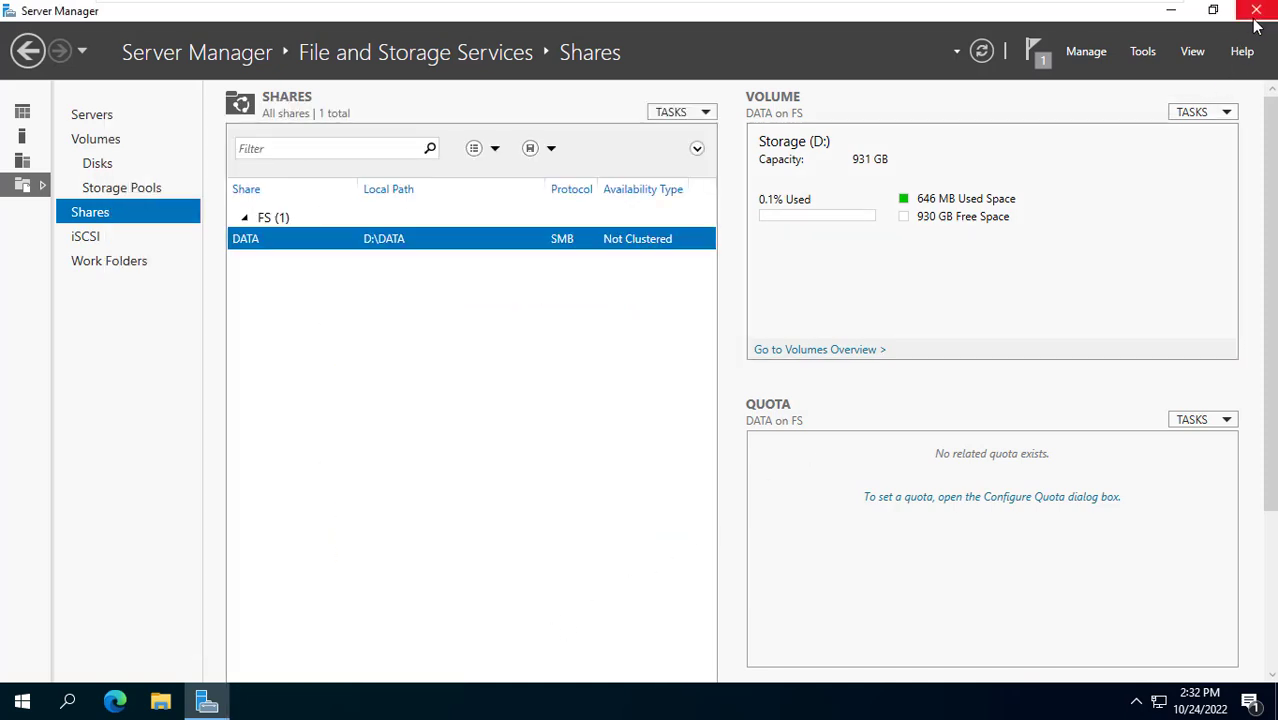
{"action": "left_click", "coordinate": [22, 112]}
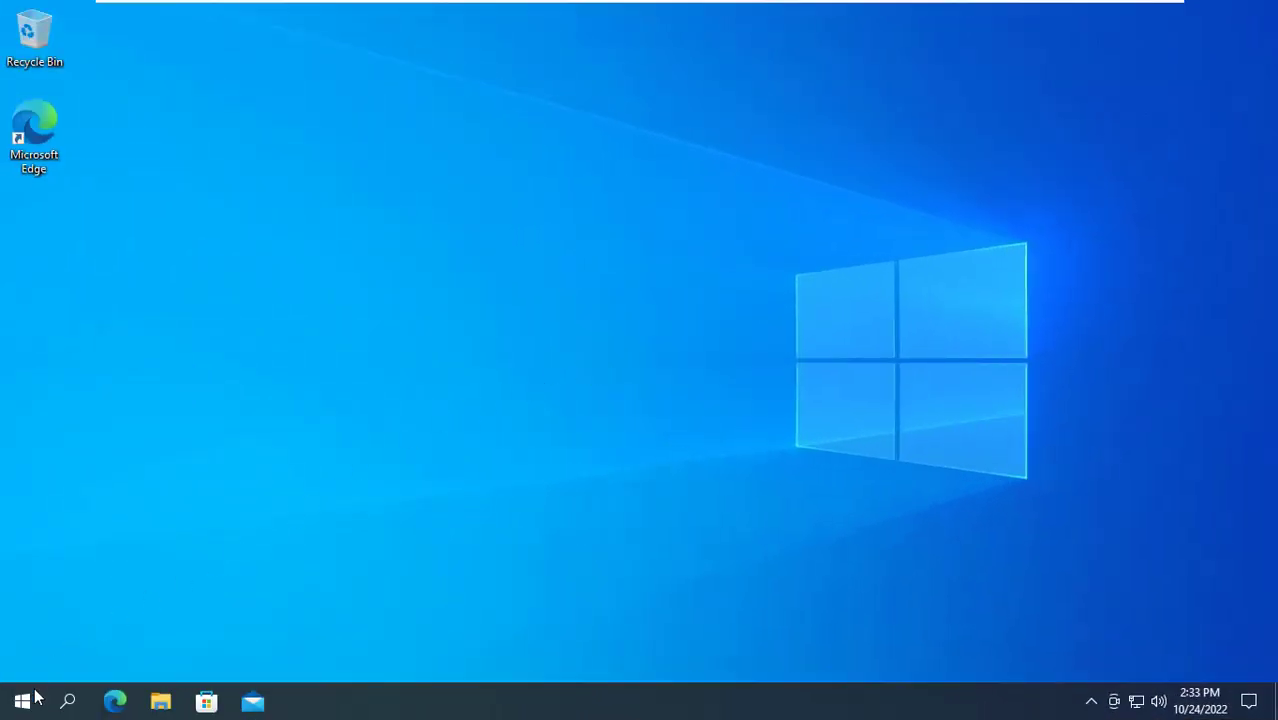
- Switch to the client desktop, open \\FS\ with Run, and sign in with the user's network name and password
{"action": "right_click", "coordinate": [37, 687]}
{"action": "left_click", "coordinate": [94, 606]}
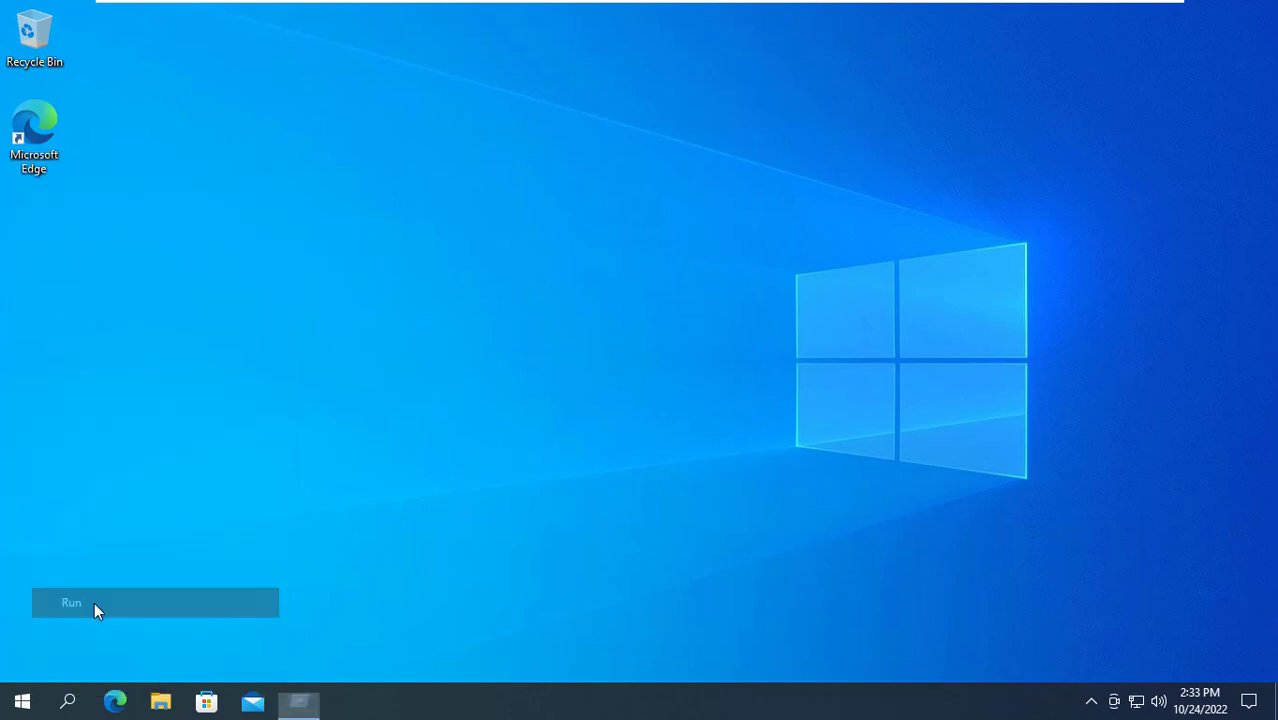
{"action": "left_click", "coordinate": [183, 644]}
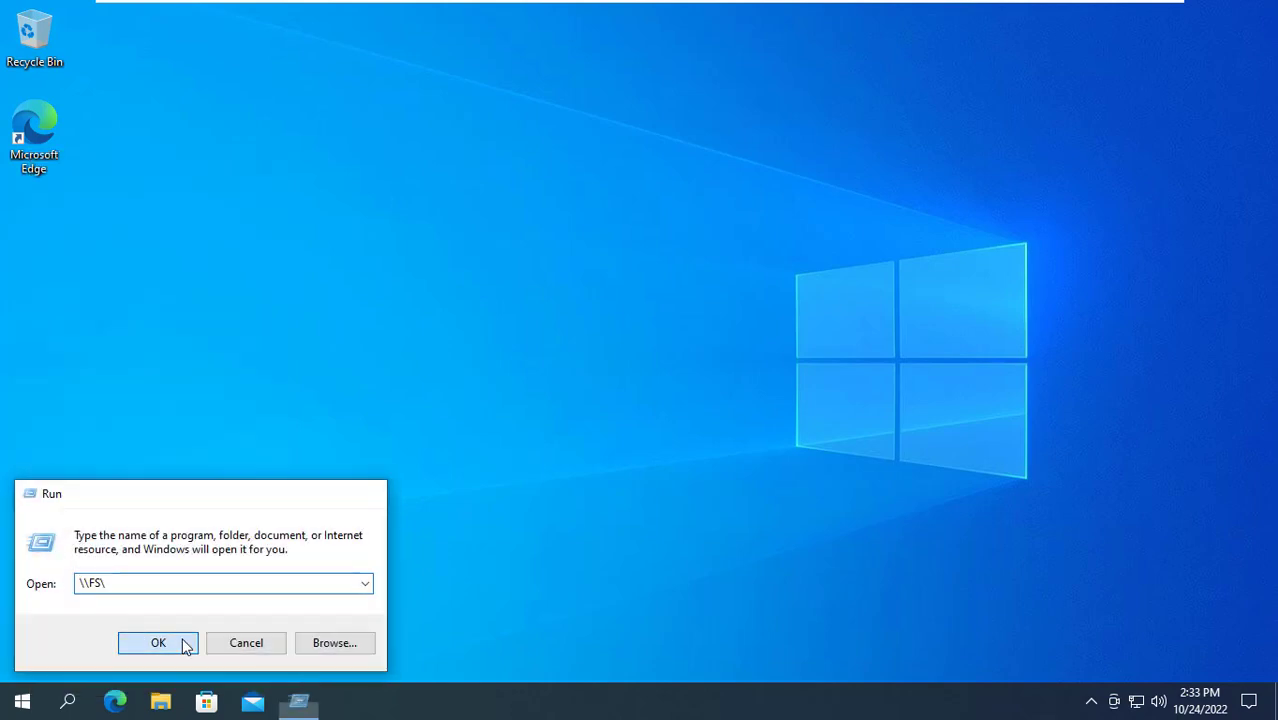
{"action": "type", "text": "Robert"}
{"action": "key", "text": "Tab"}
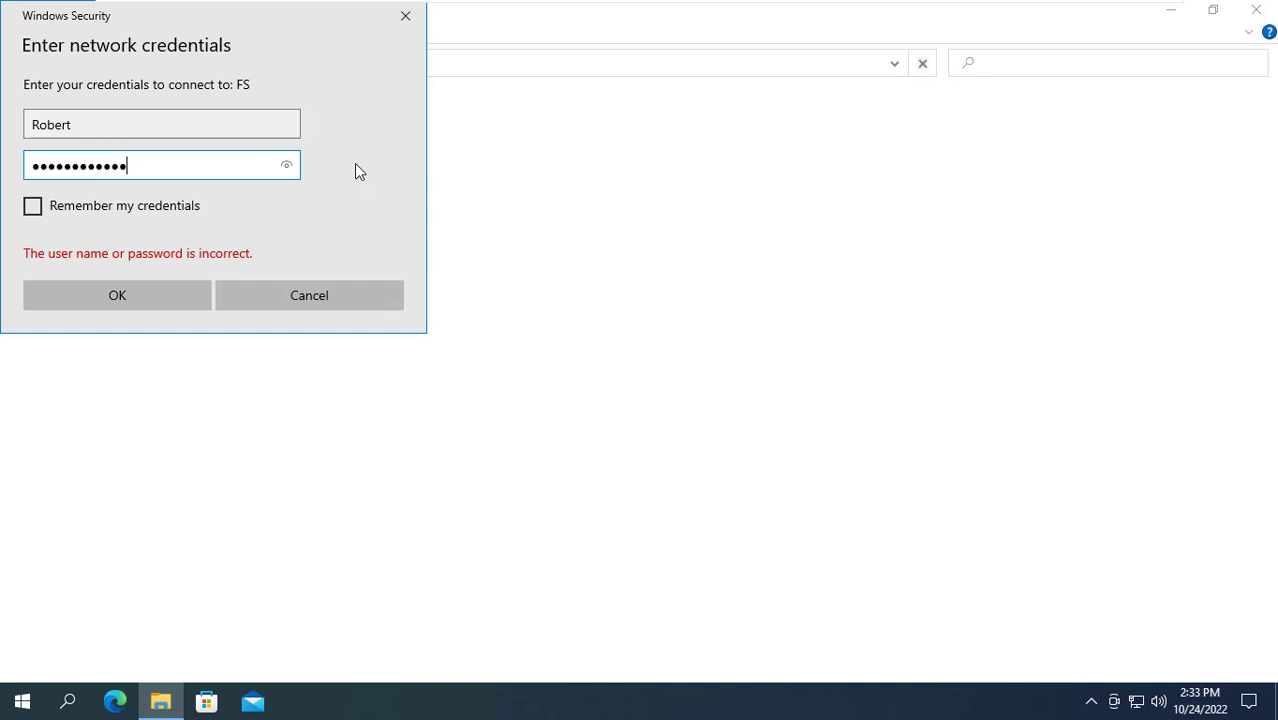
{"action": "left_click", "coordinate": [165, 300]}
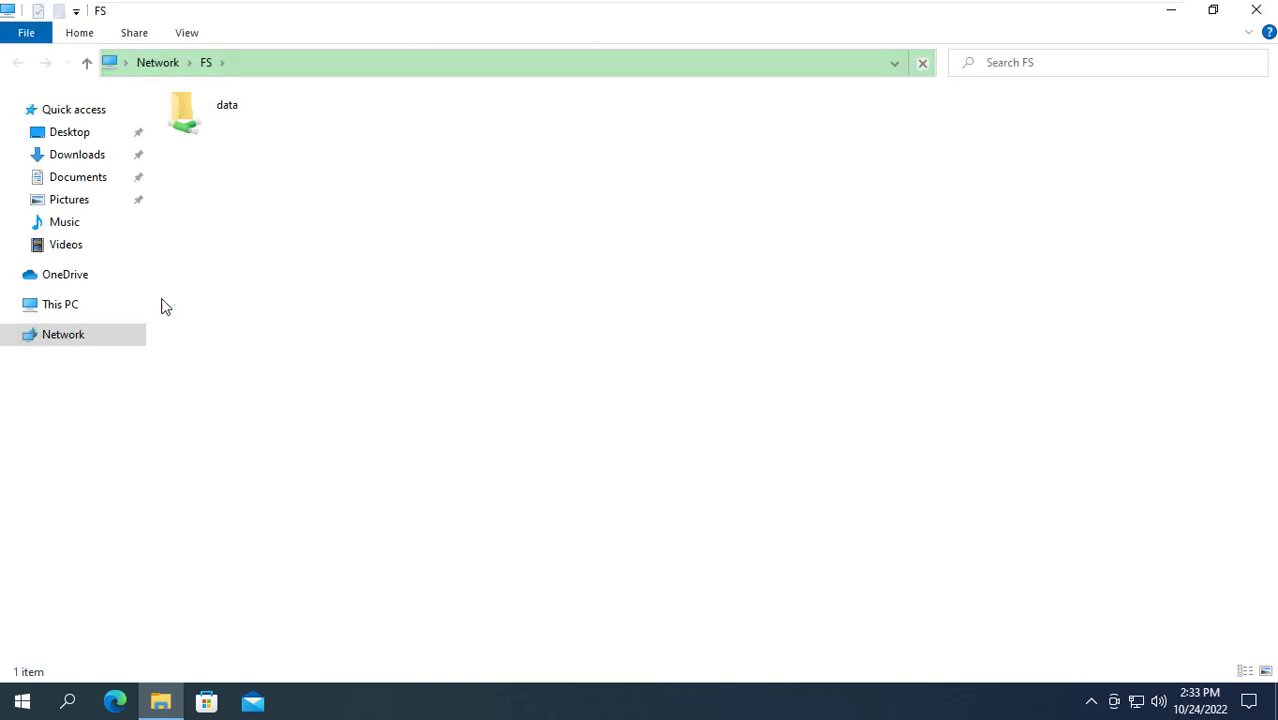
- Open the data share to check which folders the signed-in user sees, test access to Group2, and return to the share
{"action": "left_click", "coordinate": [203, 119]}
{"action": "double_click", "coordinate": [202, 114]}
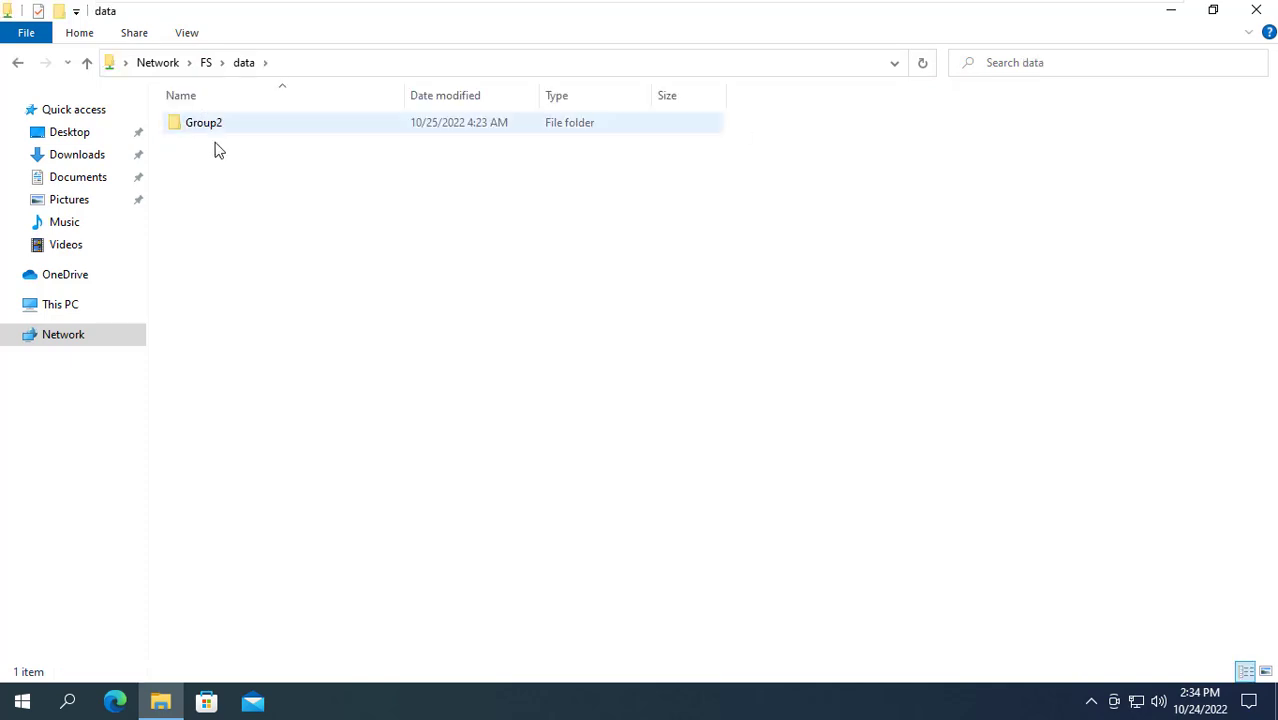
{"action": "left_click", "coordinate": [206, 127]}
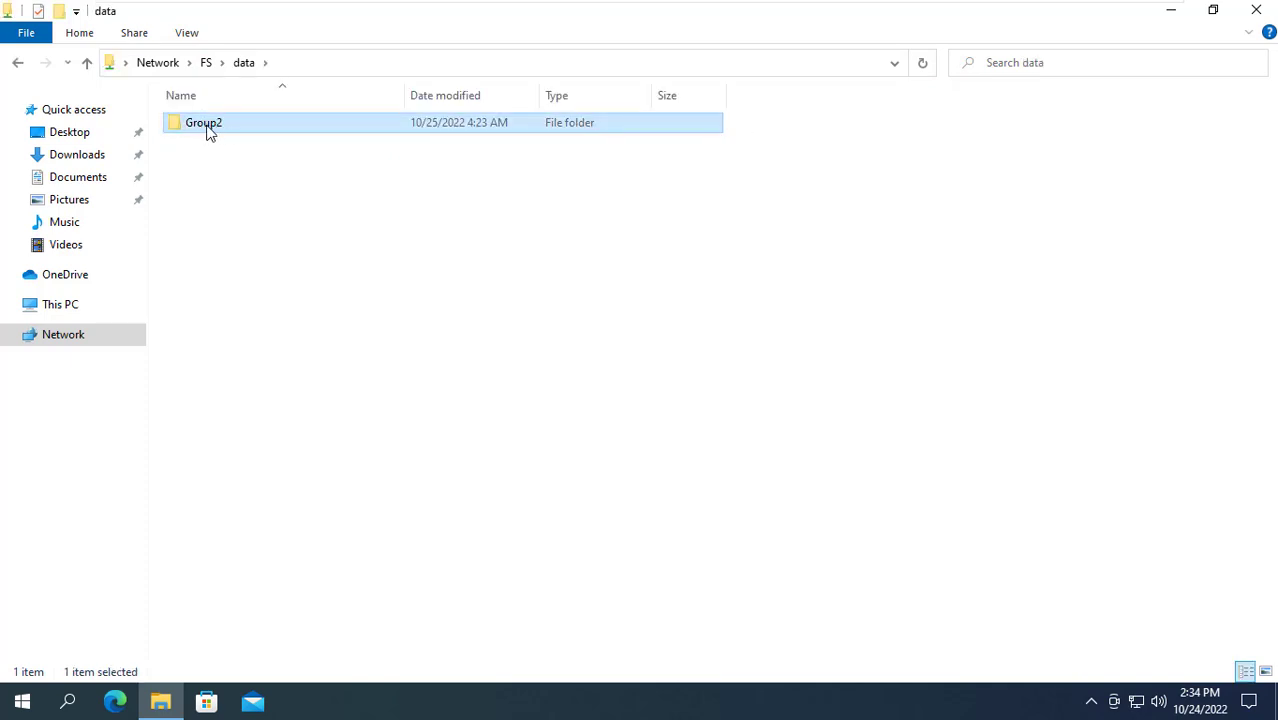
{"action": "double_click", "coordinate": [208, 130]}
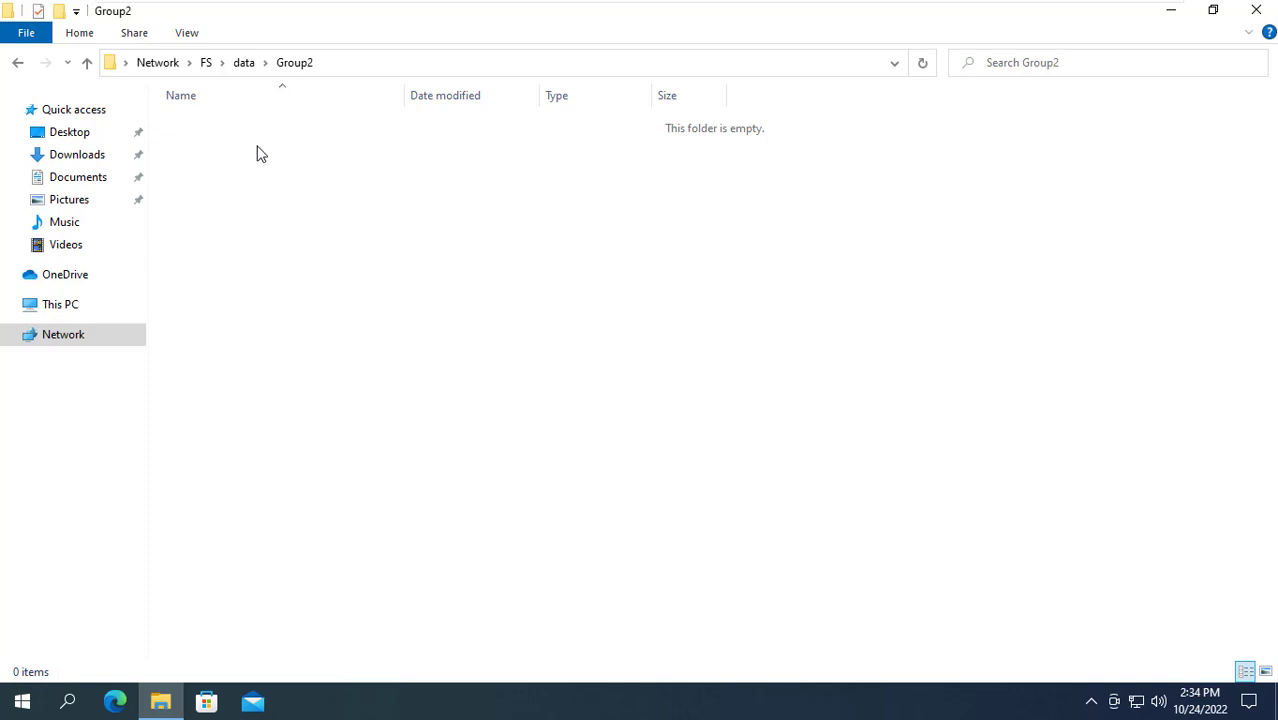
{"action": "left_click", "coordinate": [245, 64]}
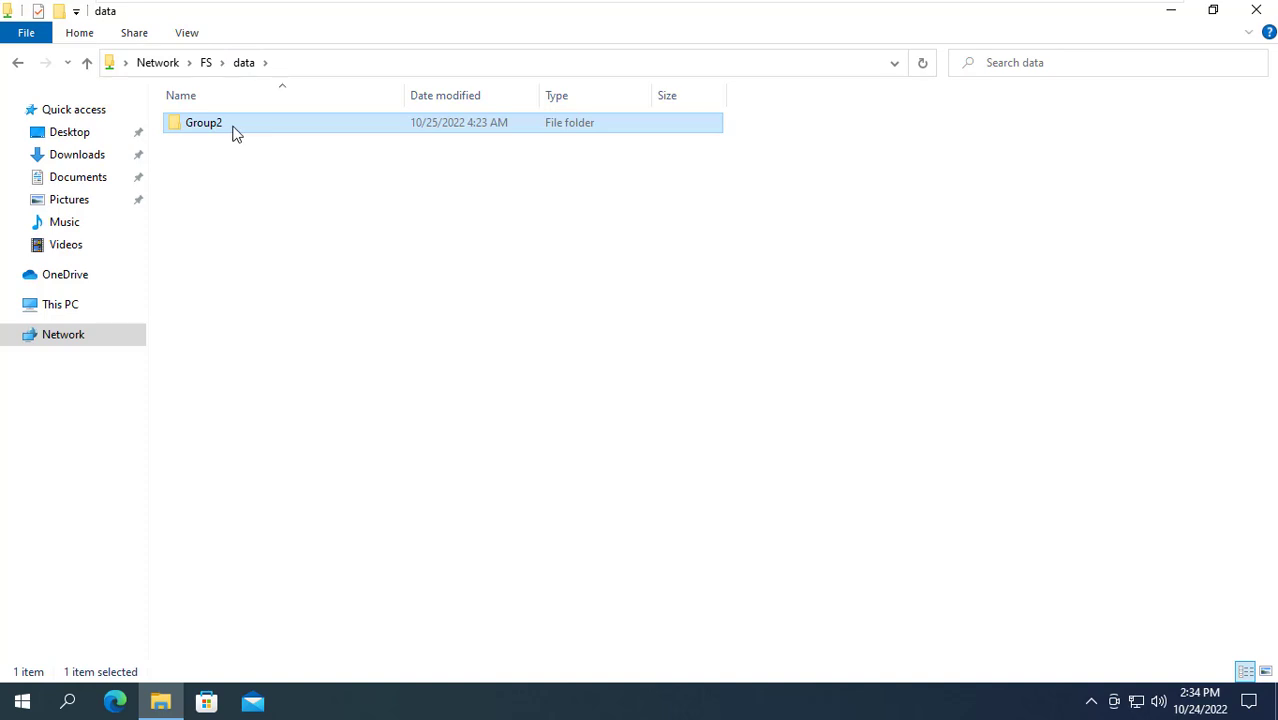
- Create a text document in the Group2 folder and name it after the signed-in user
{"action": "double_click", "coordinate": [236, 134]}
{"action": "right_click", "coordinate": [278, 229]}
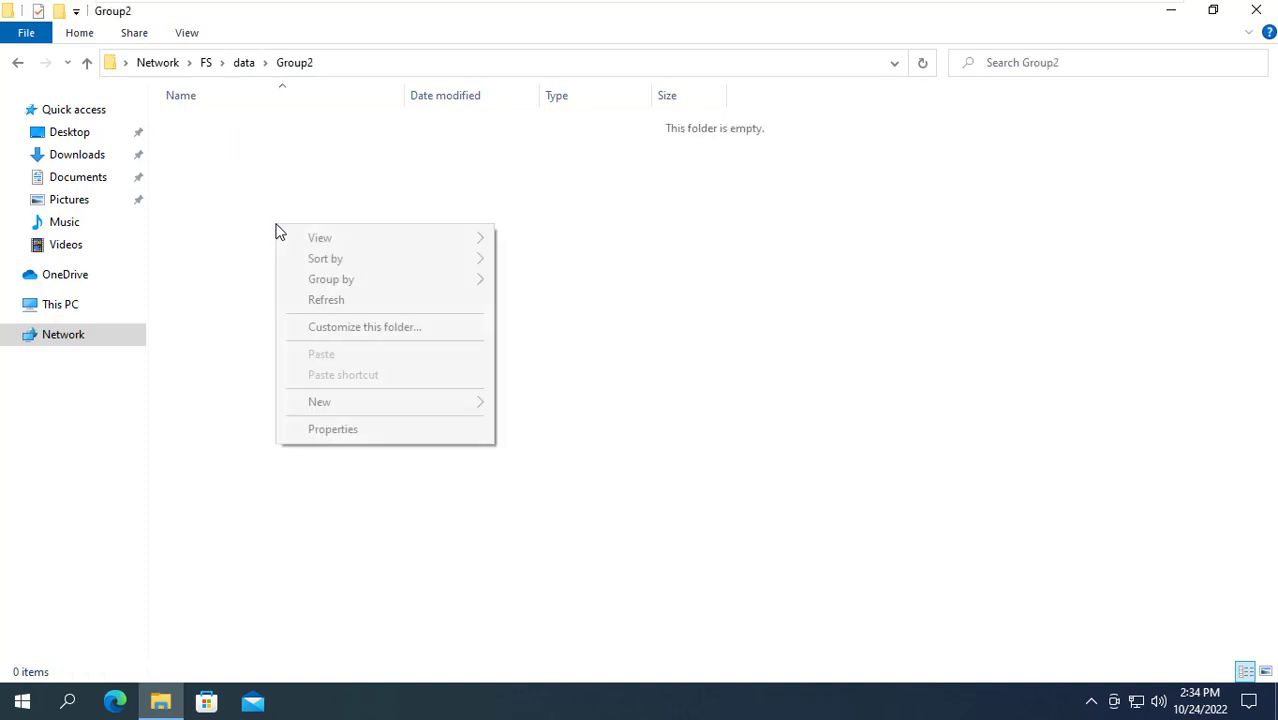
{"action": "mouse_move", "coordinate": [366, 414]}
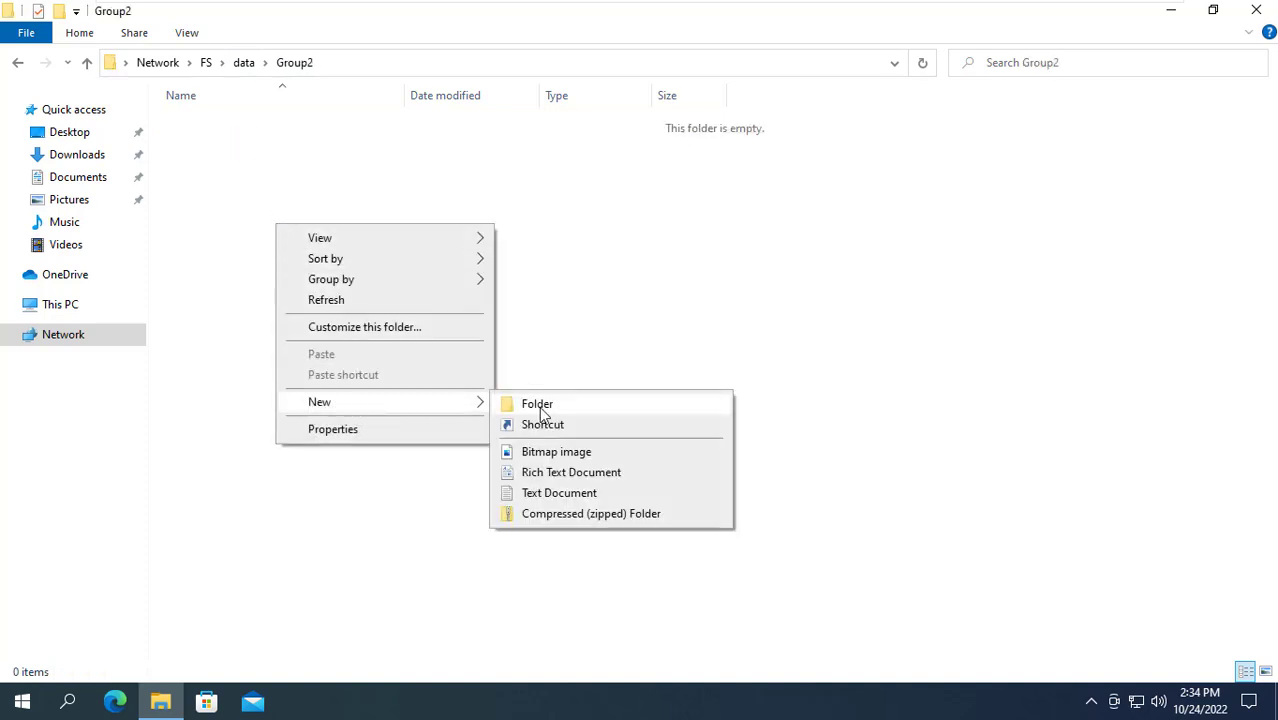
{"action": "left_click", "coordinate": [556, 493]}
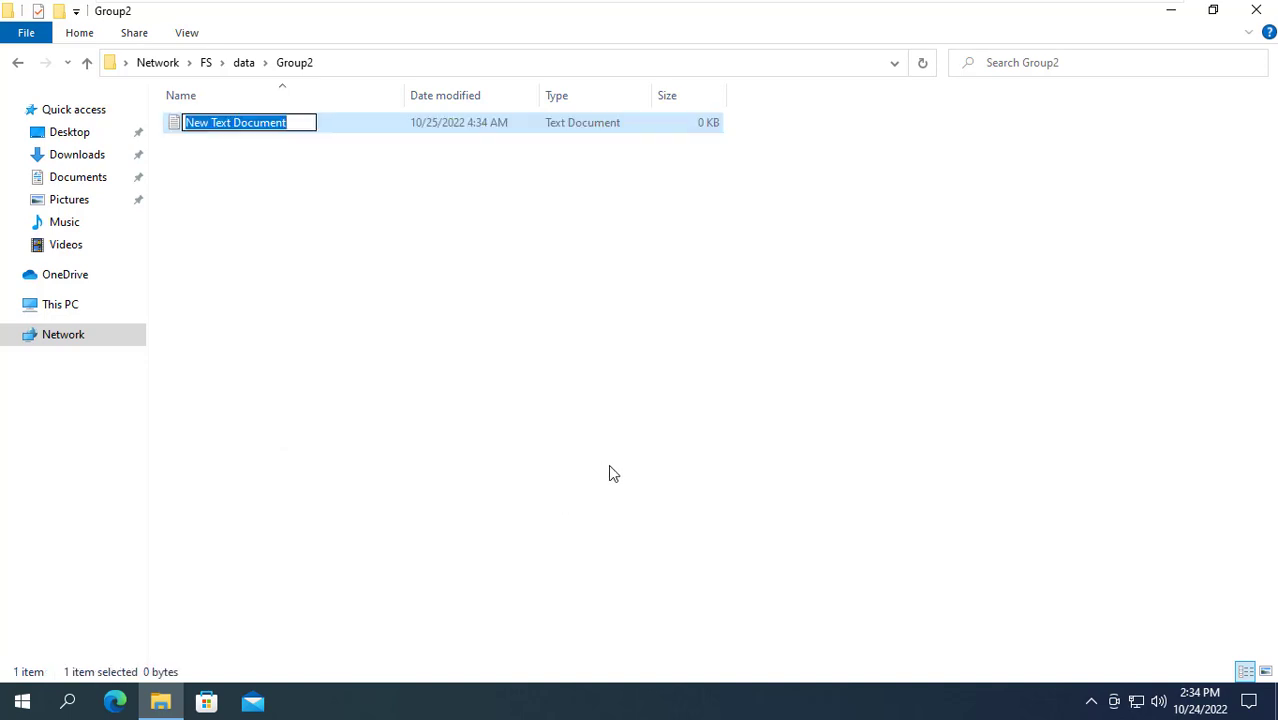
{"action": "type", "text": "Robert"}
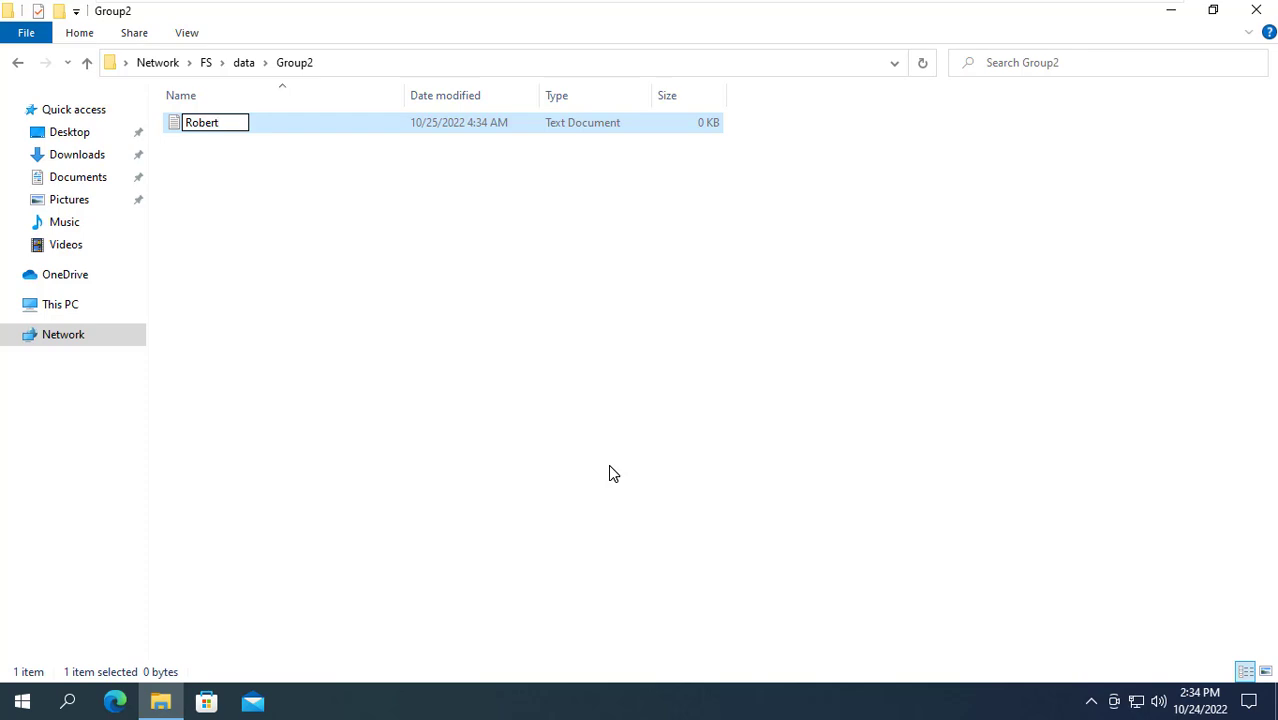
{"action": "key", "text": "Return"}
- Write "Hi Group2" and a second line introducing the user by name in the new document, save it, and close the open windows
{"action": "key", "text": "Return"}
{"action": "type", "text": "Hi Group2"}
{"action": "key", "text": "Return"}
{"action": "type", "text": "I am Robert"}
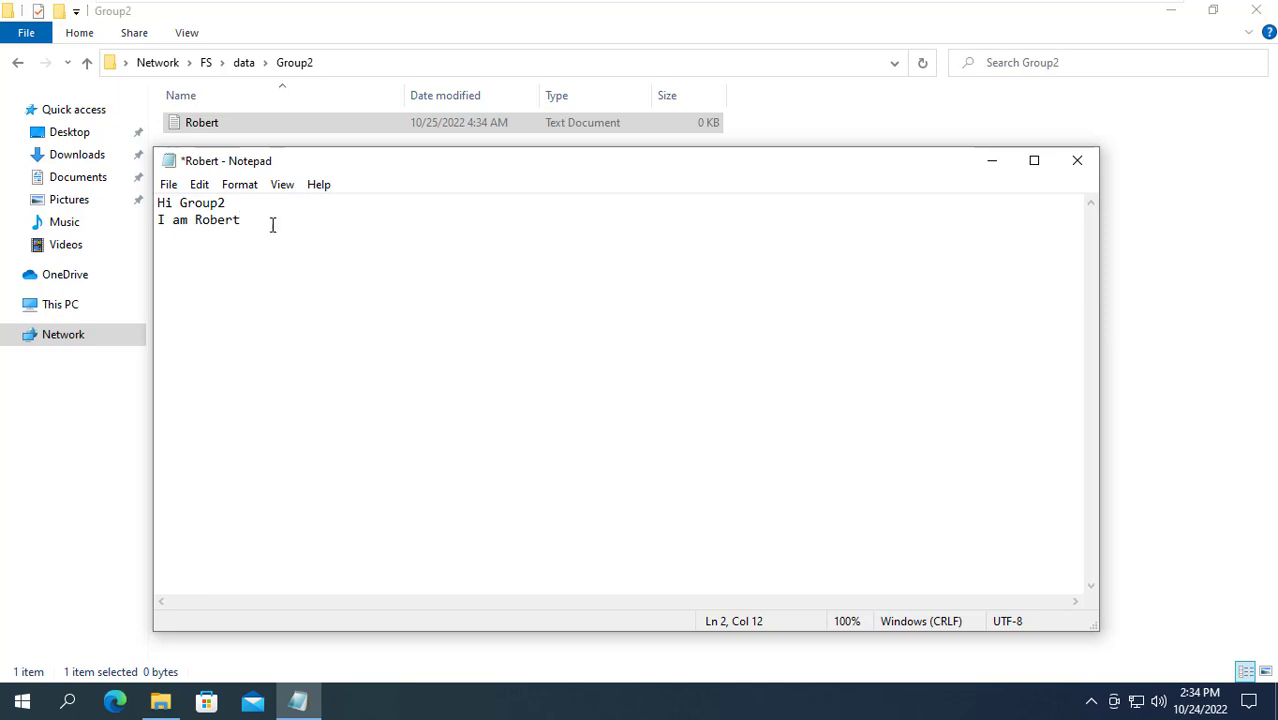
{"action": "left_click", "coordinate": [169, 185]}
{"action": "left_click", "coordinate": [342, 267]}
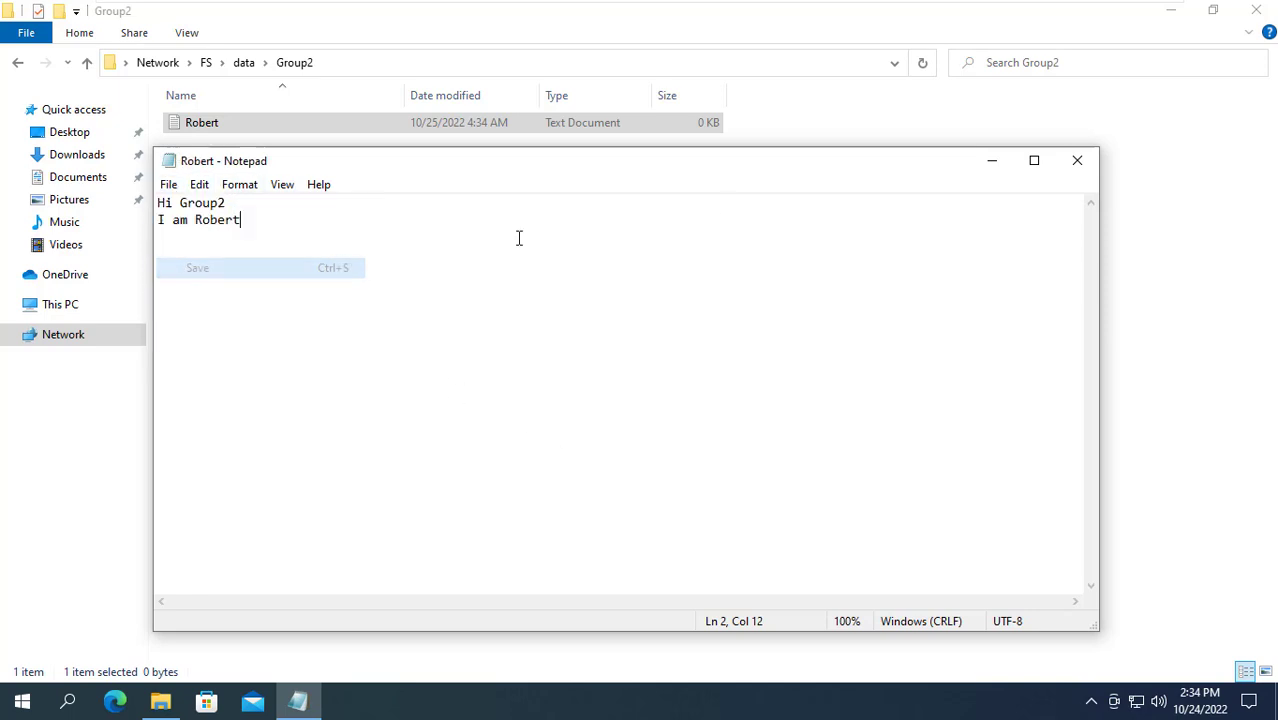
{"action": "left_click", "coordinate": [1077, 163]}
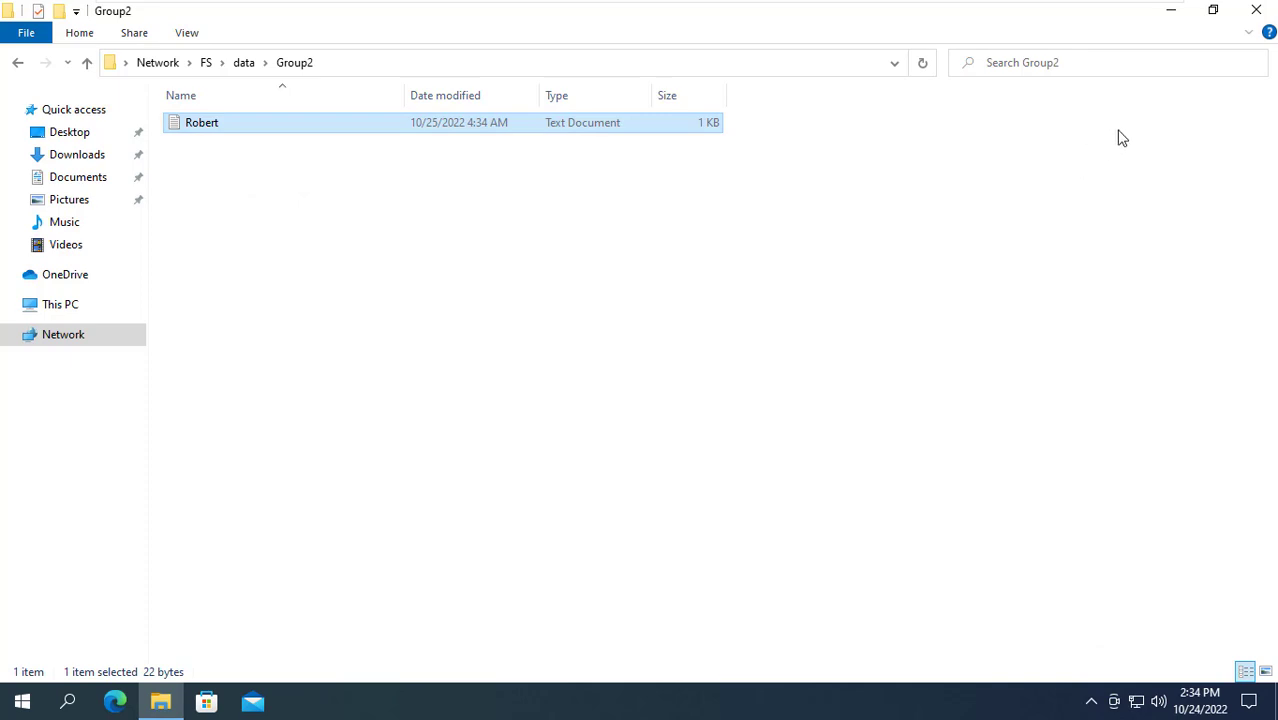
{"action": "left_click", "coordinate": [1257, 12]}
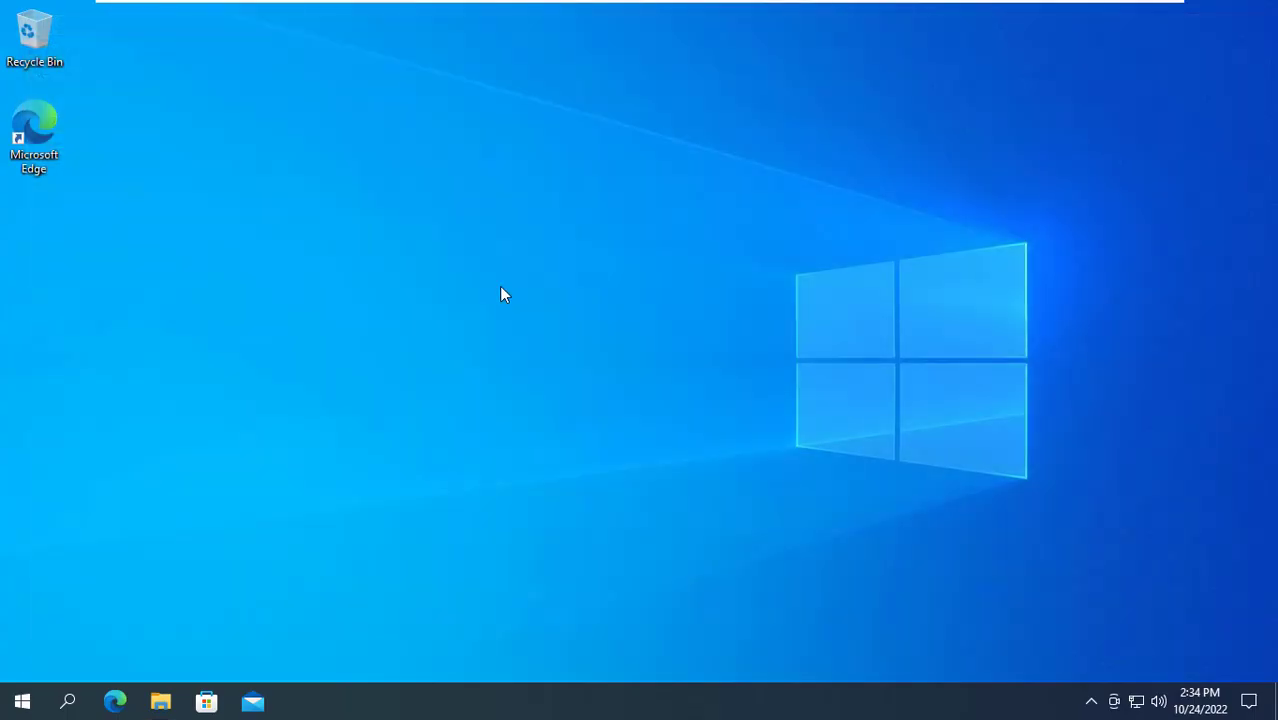
- Map the network folder \\FS\data\group2 to drive Z: with reconnection at sign-in
{"action": "left_click", "coordinate": [160, 701]}
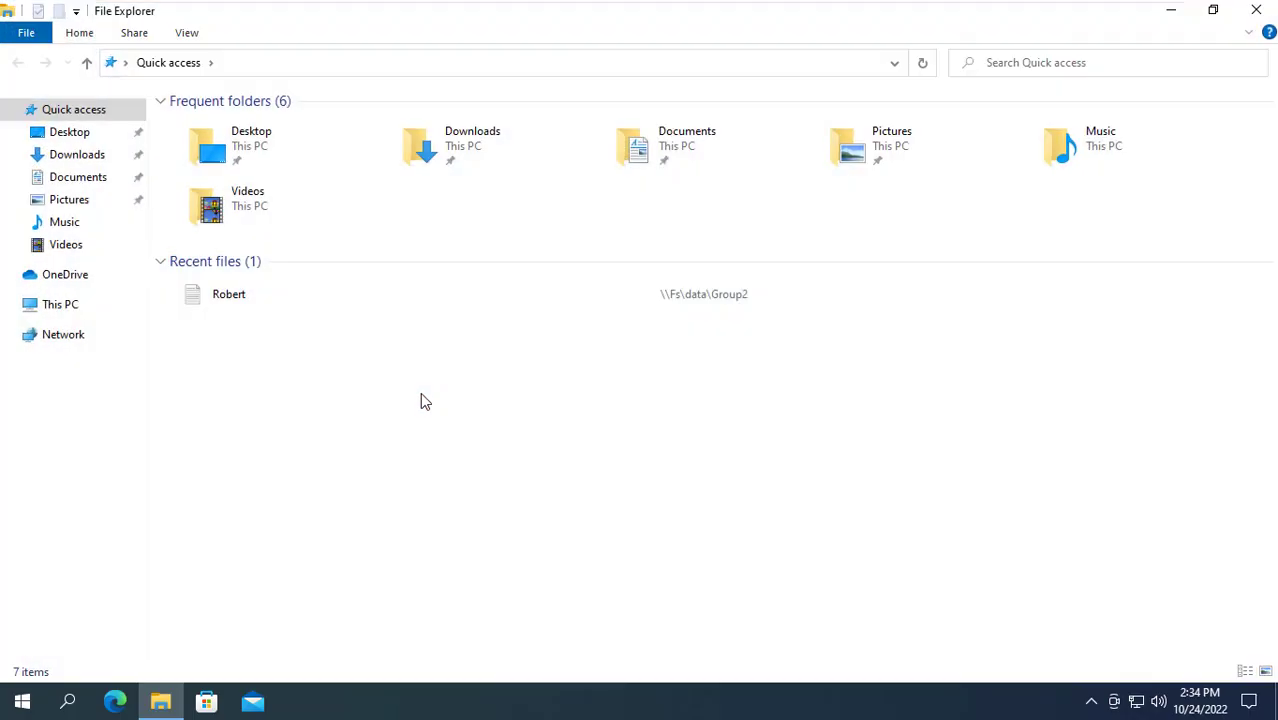
{"action": "left_click", "coordinate": [84, 312]}
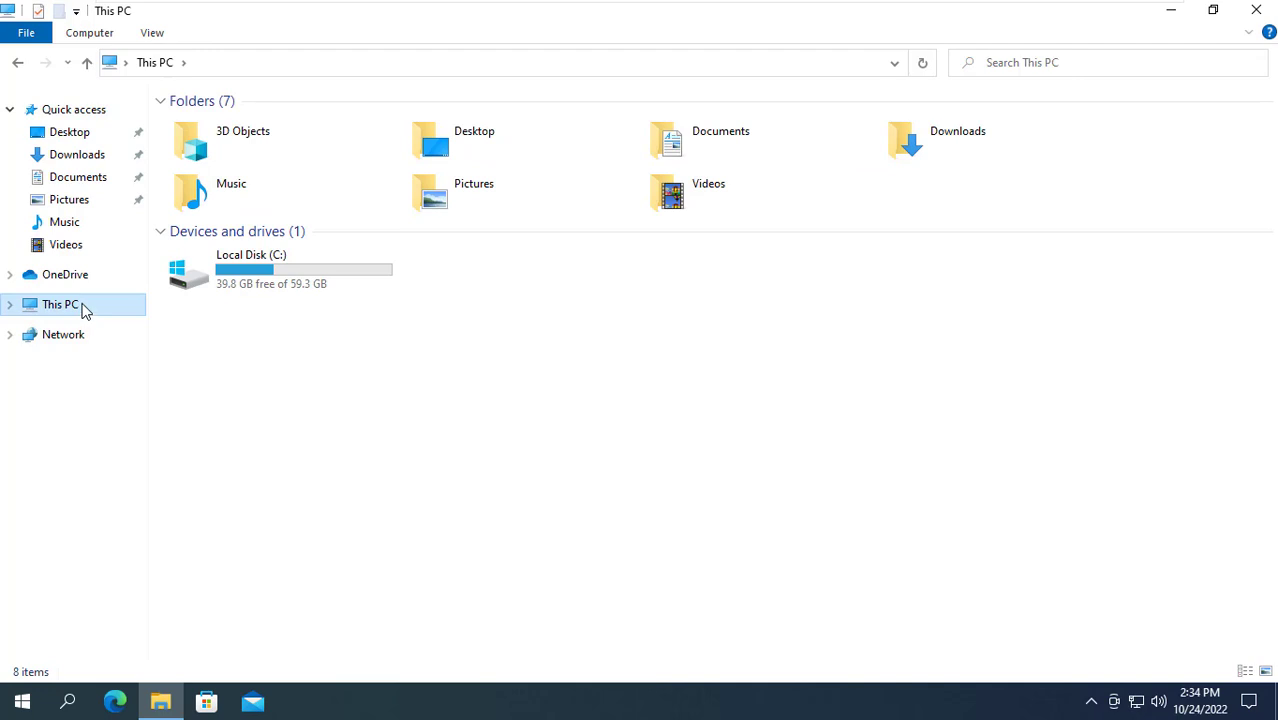
{"action": "left_click", "coordinate": [104, 34]}
{"action": "left_click", "coordinate": [232, 72]}
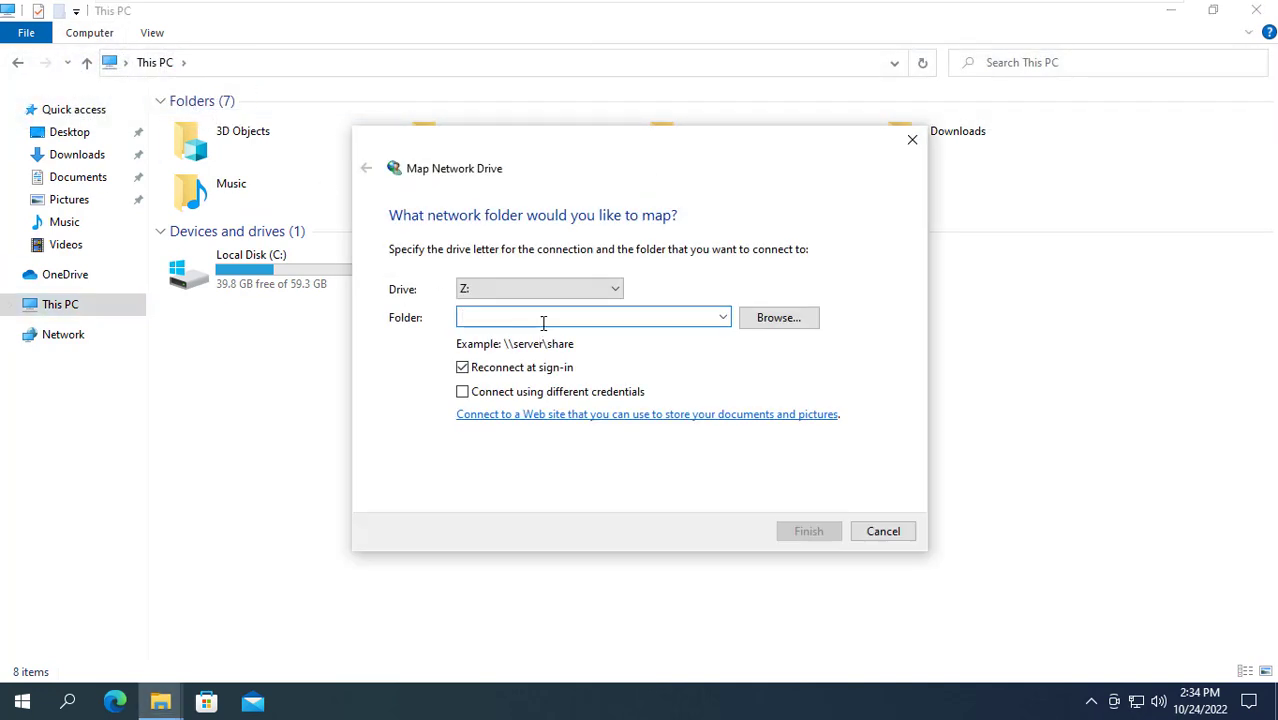
{"action": "type", "text": "\\FS\\data\\group2"}
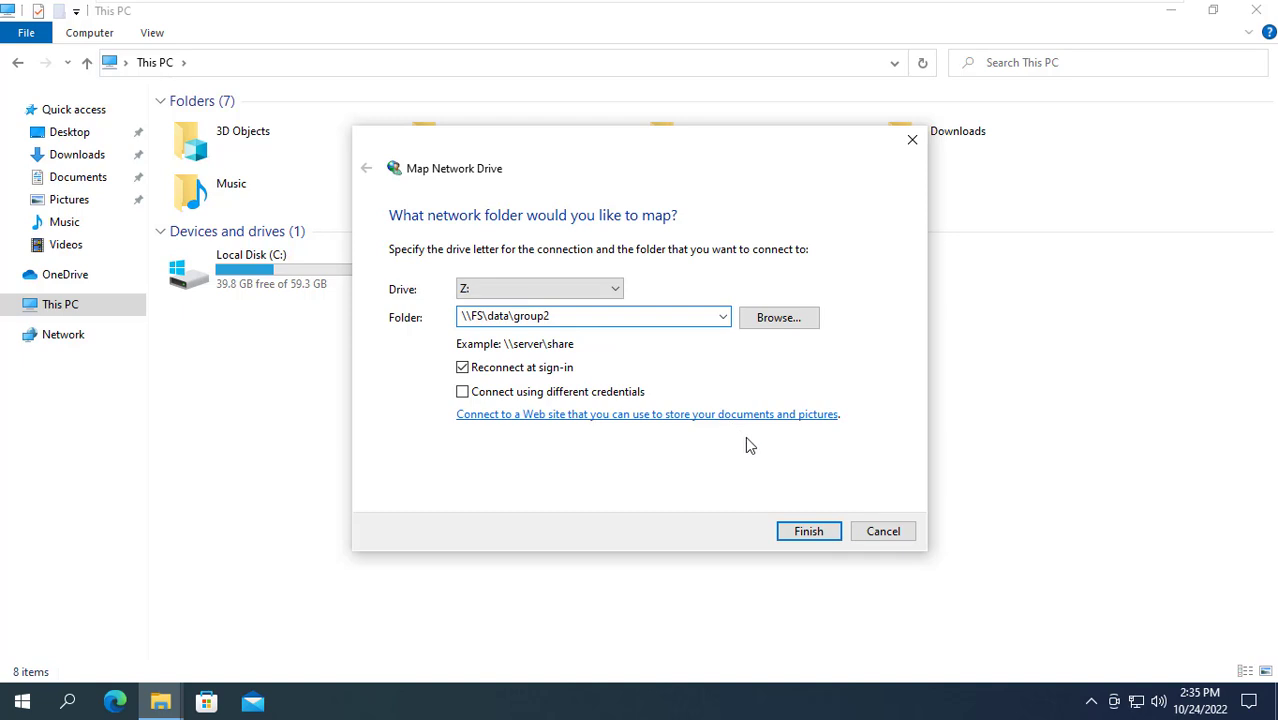
{"action": "left_click", "coordinate": [809, 533]}
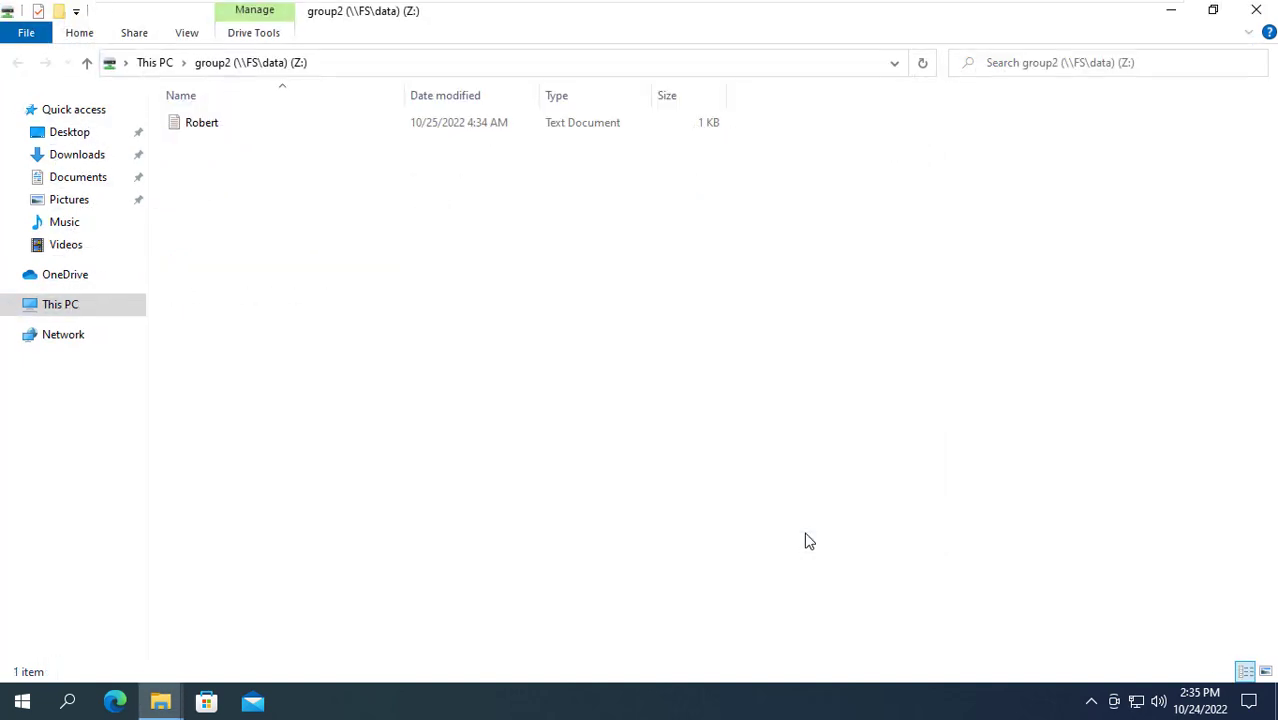
- Open the mapped Z: drive from This PC and select the text document inside it
{"action": "left_click", "coordinate": [86, 315]}
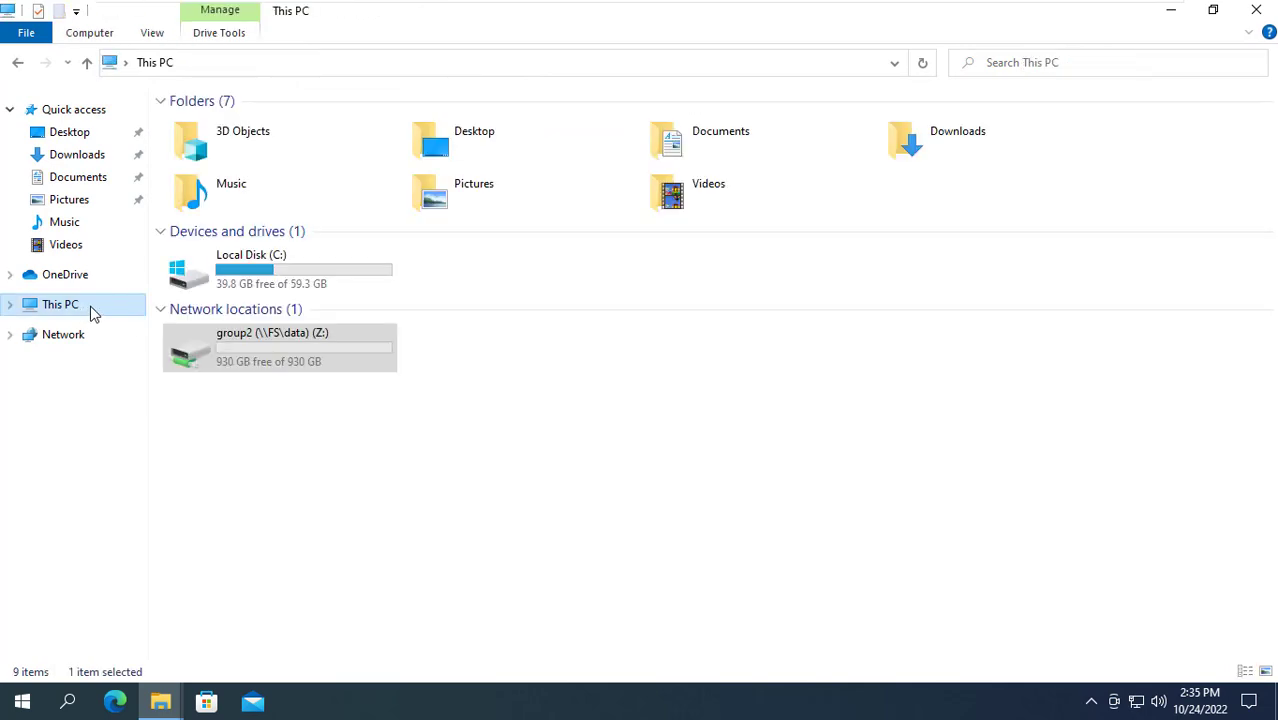
{"action": "left_click", "coordinate": [245, 362]}
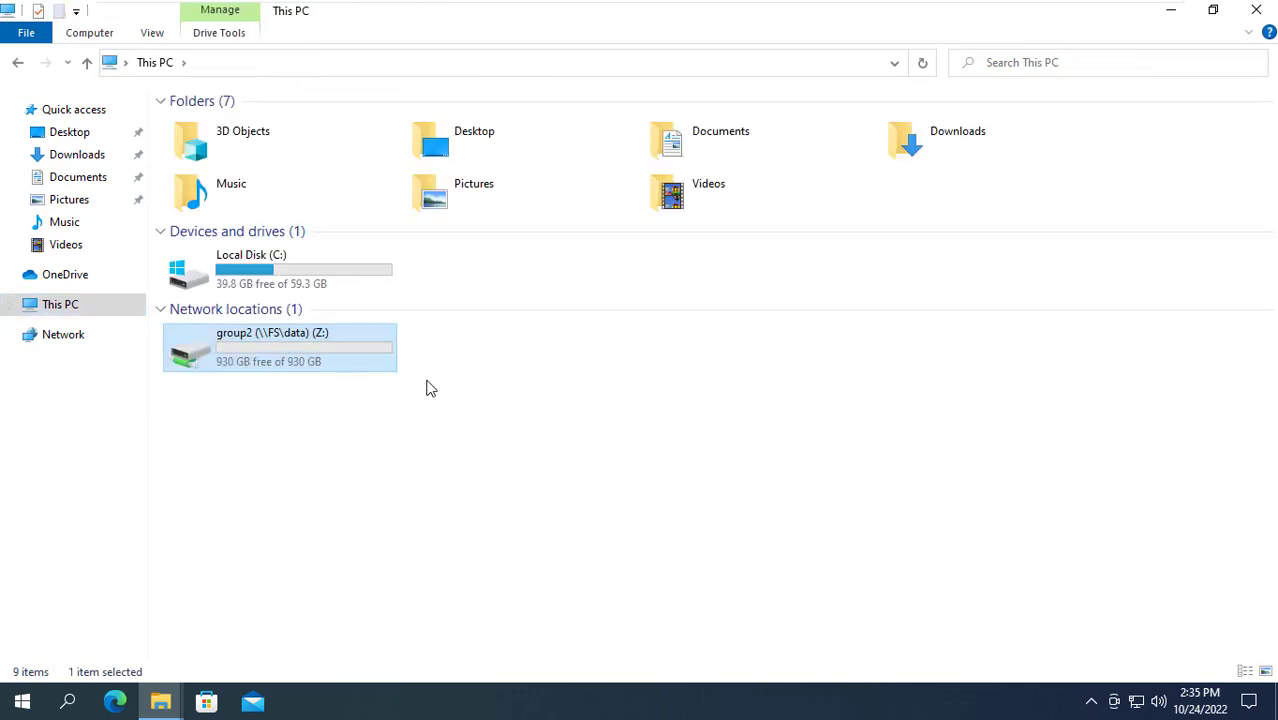
{"action": "left_click", "coordinate": [516, 404]}
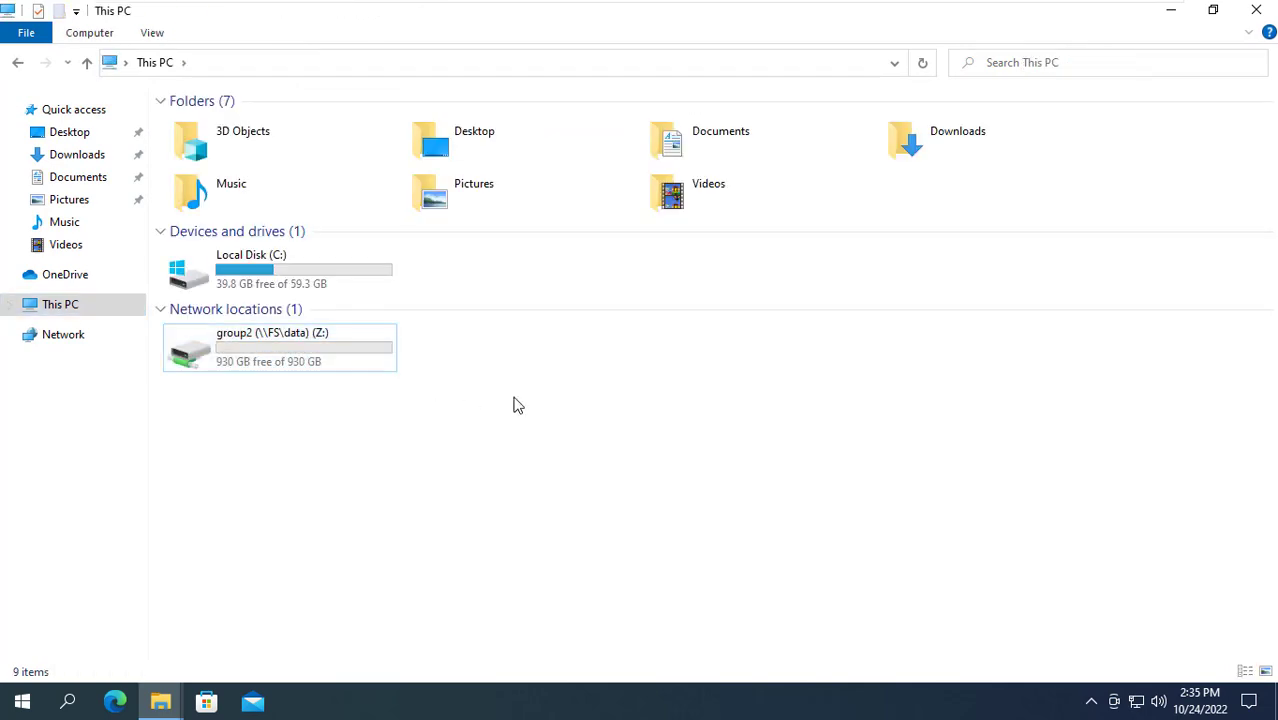
{"action": "double_click", "coordinate": [336, 364]}
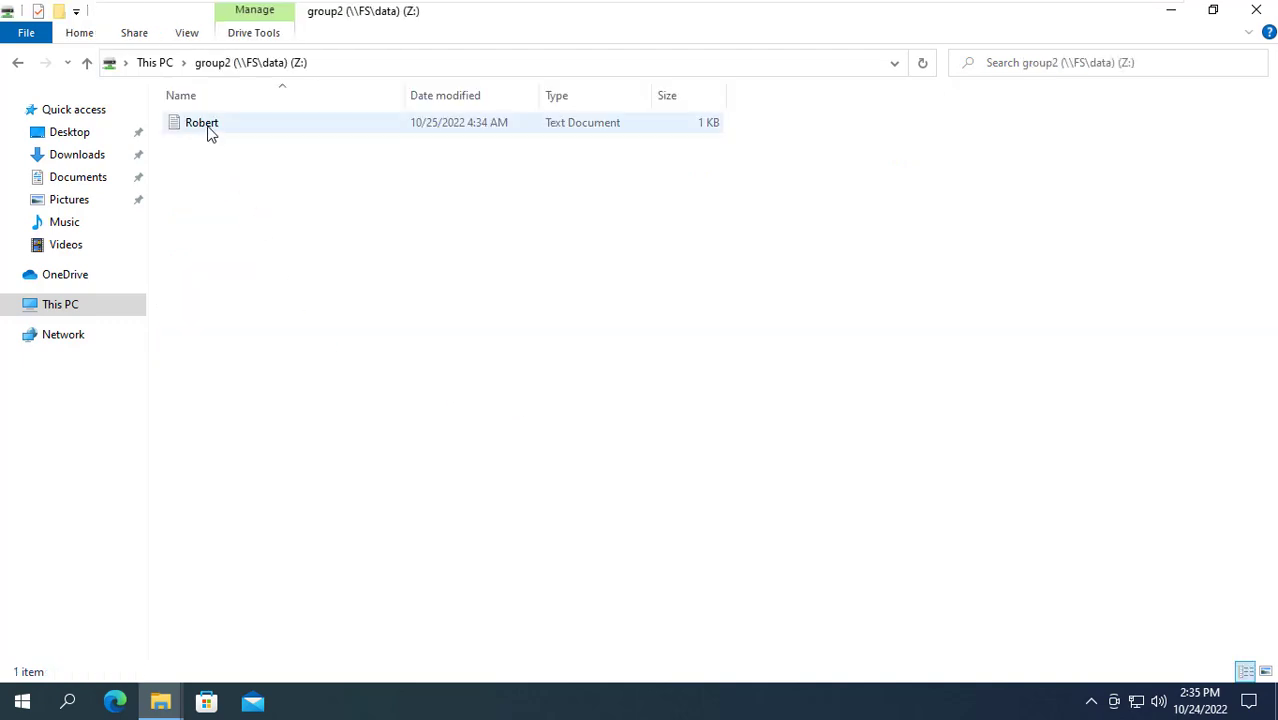
{"action": "left_click", "coordinate": [210, 130]}
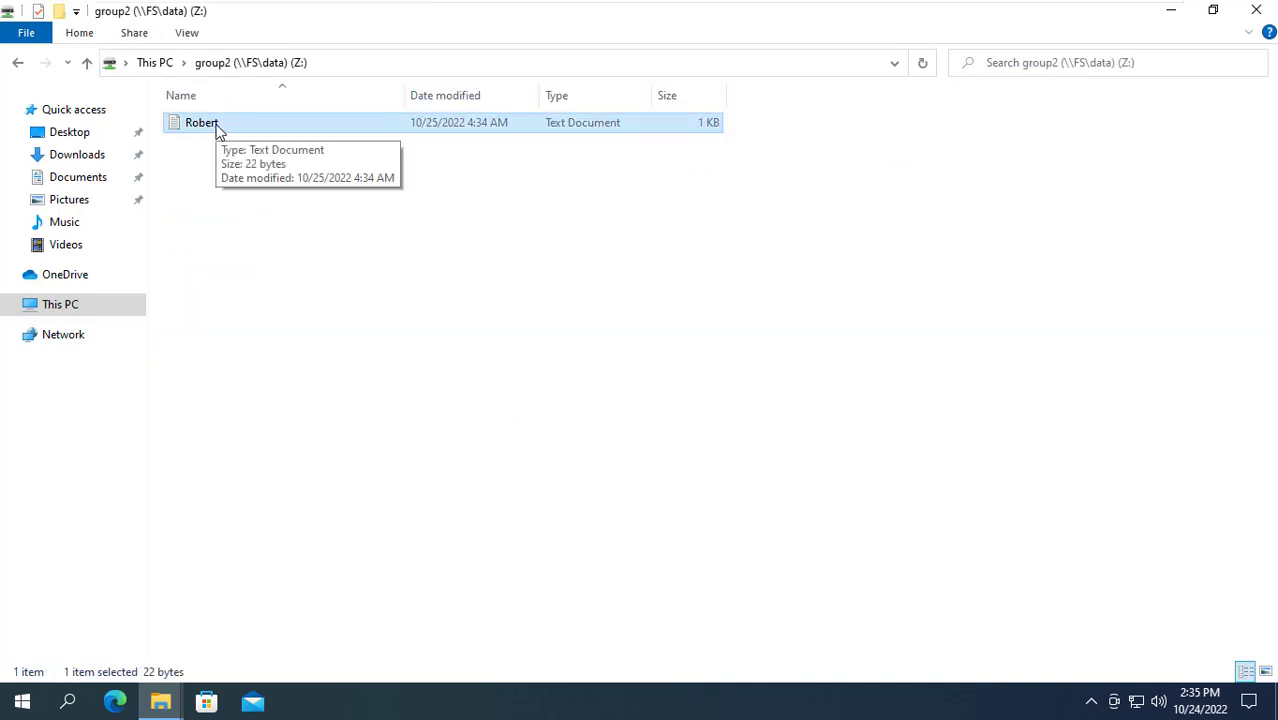
- Read the text document on the mapped Z: drive and close it
{"action": "double_click", "coordinate": [220, 127]}
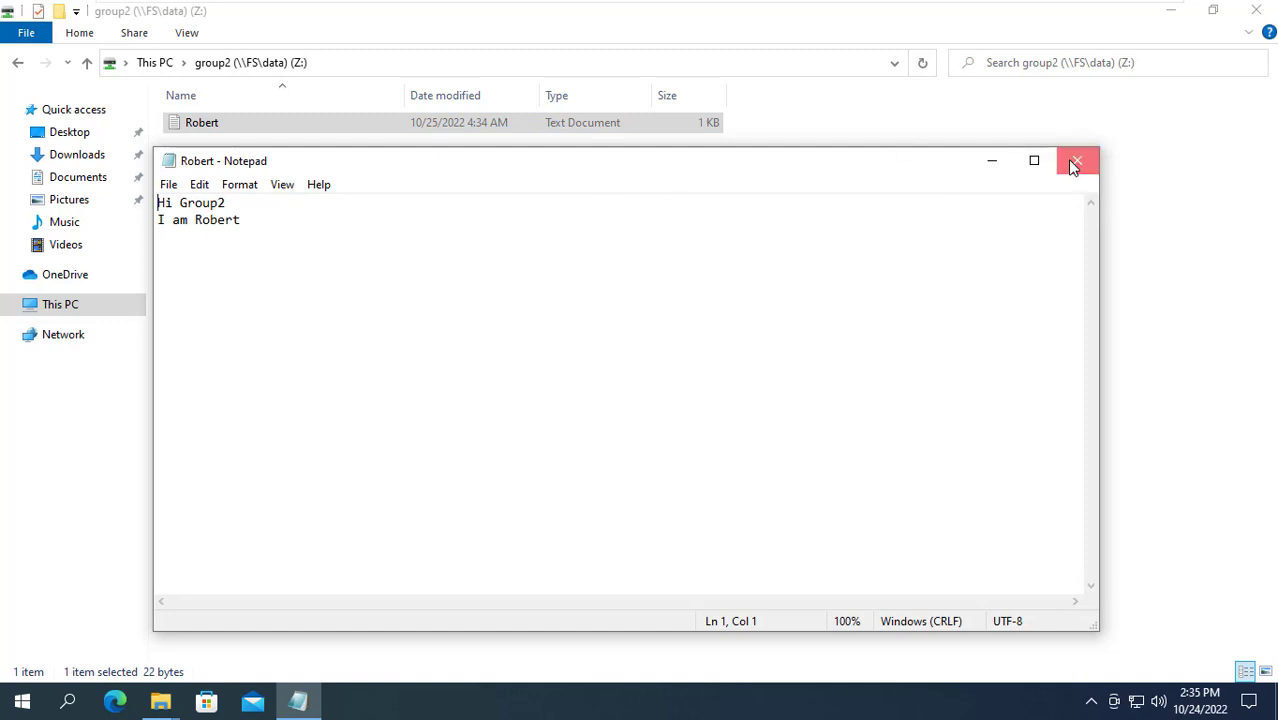
{"action": "left_click", "coordinate": [1076, 161]}
{"action": "left_click", "coordinate": [713, 271]}
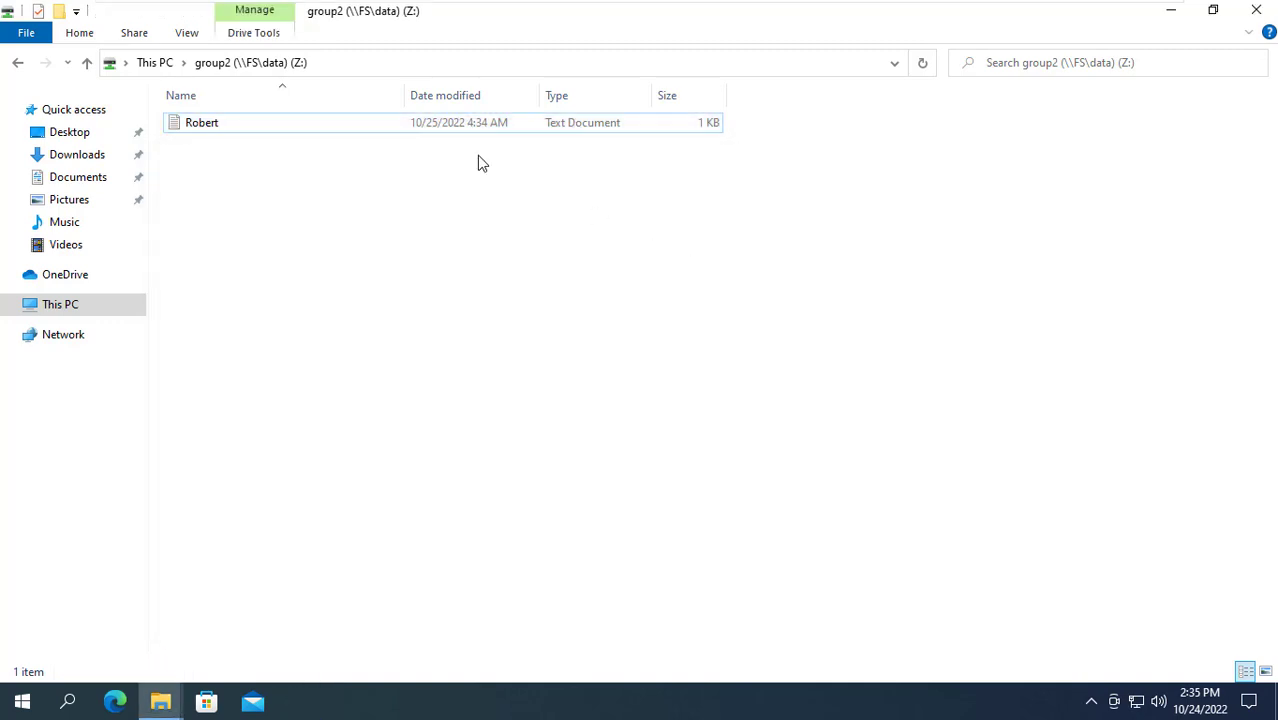
- Make the mapped group2 drive (Z:) always available offline from This PC and dismiss the completed sync dialog
{"action": "left_click", "coordinate": [160, 66]}
{"action": "right_click", "coordinate": [278, 361]}
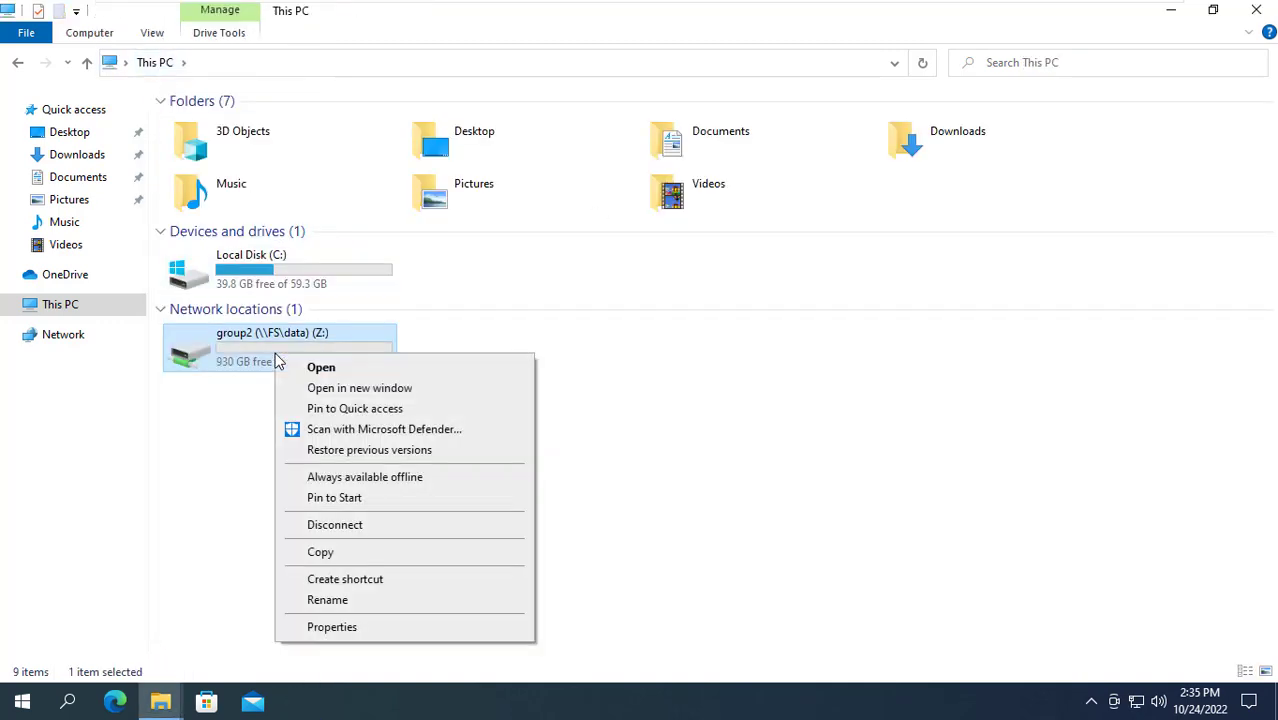
{"action": "left_click", "coordinate": [415, 484]}
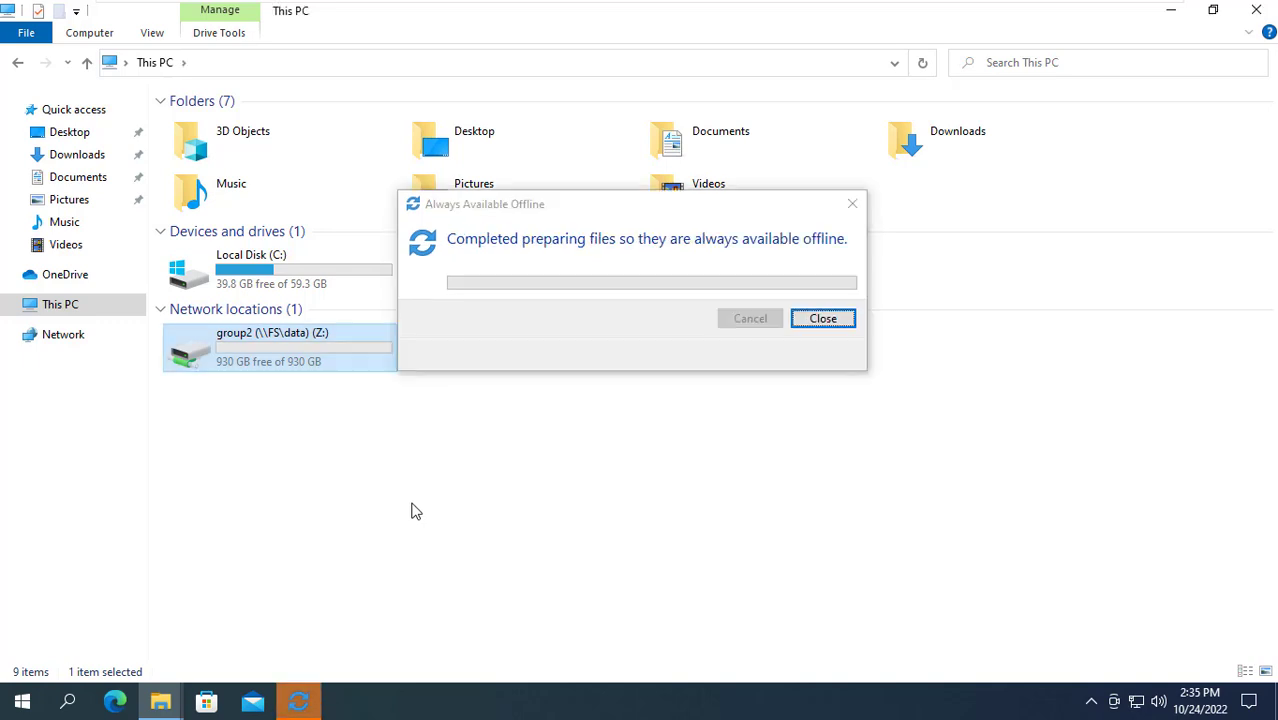
{"action": "left_click", "coordinate": [387, 450]}
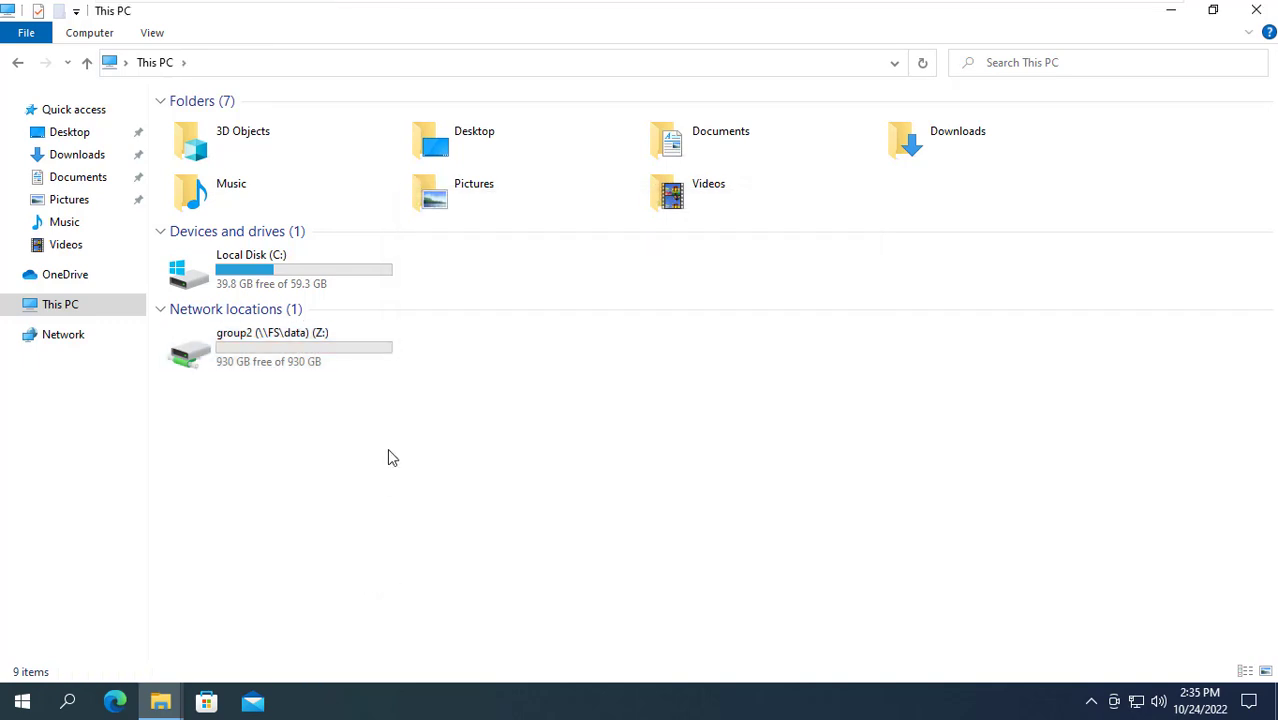
- Check the contents of the Z: drive and return to This PC to inspect the drive's offline status
{"action": "left_click", "coordinate": [292, 368]}
{"action": "double_click", "coordinate": [292, 368]}
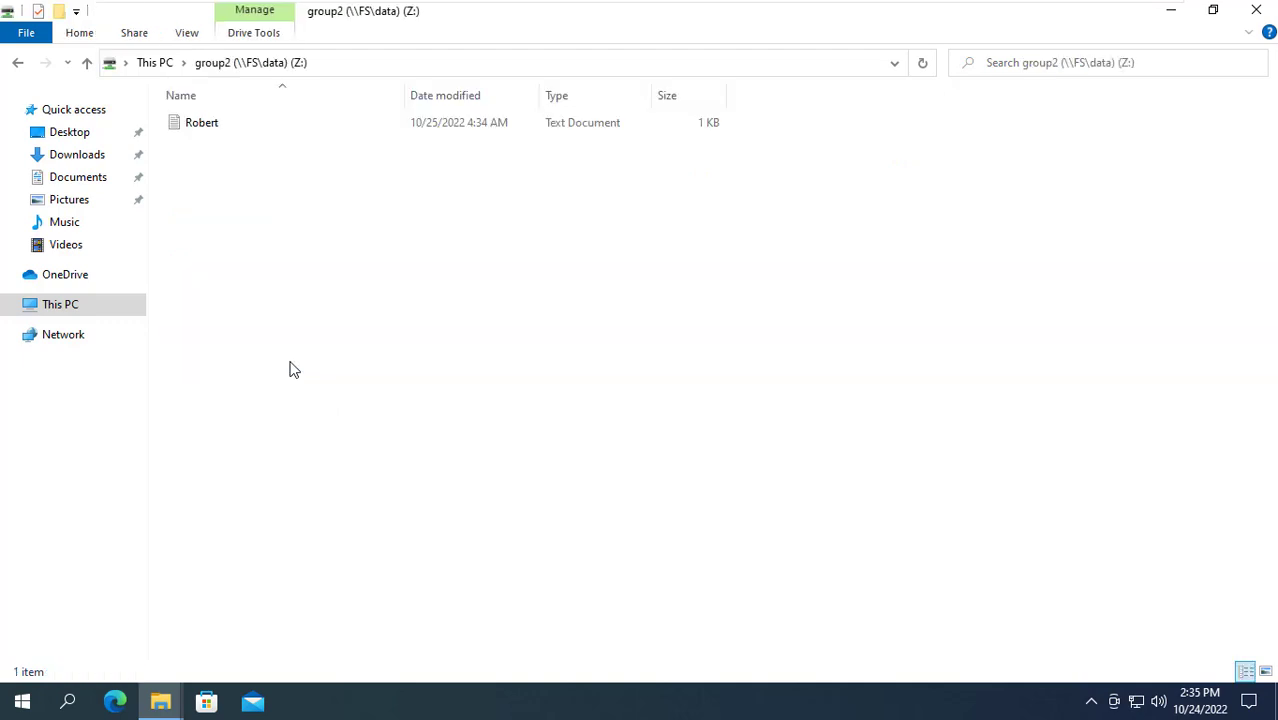
{"action": "left_click", "coordinate": [209, 122]}
{"action": "left_click", "coordinate": [158, 66]}
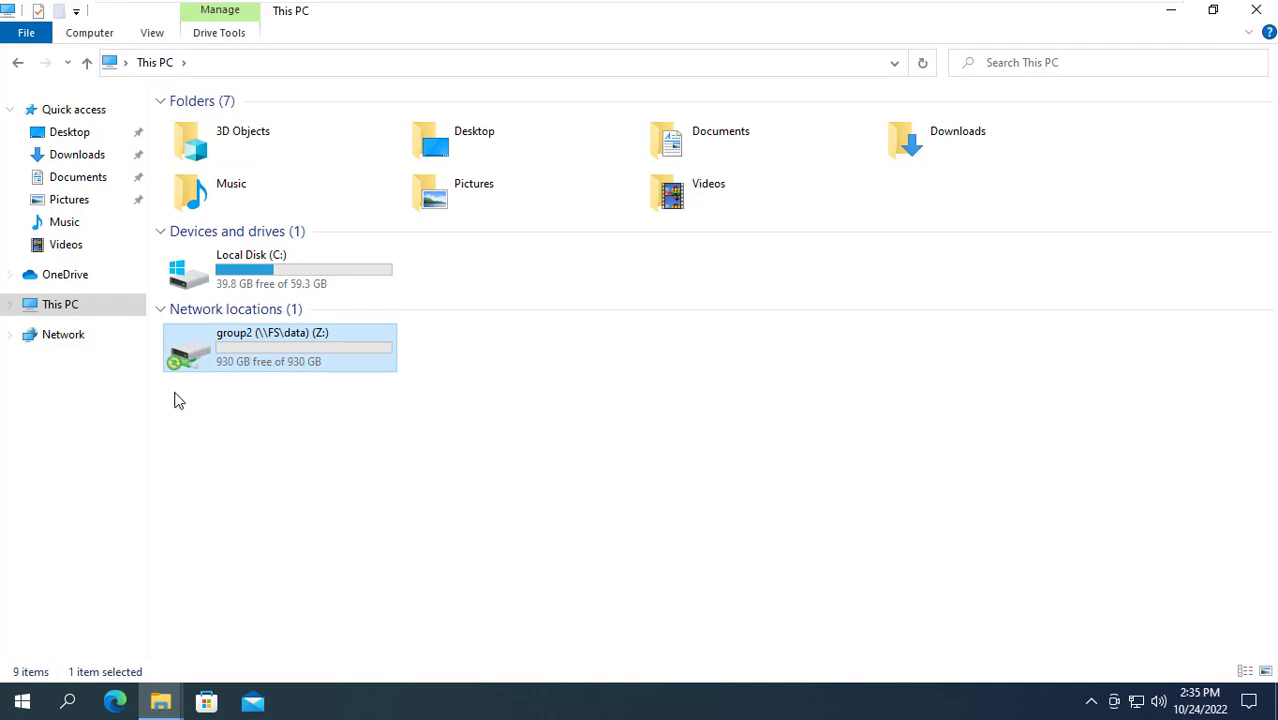
{"action": "left_click", "coordinate": [473, 467]}
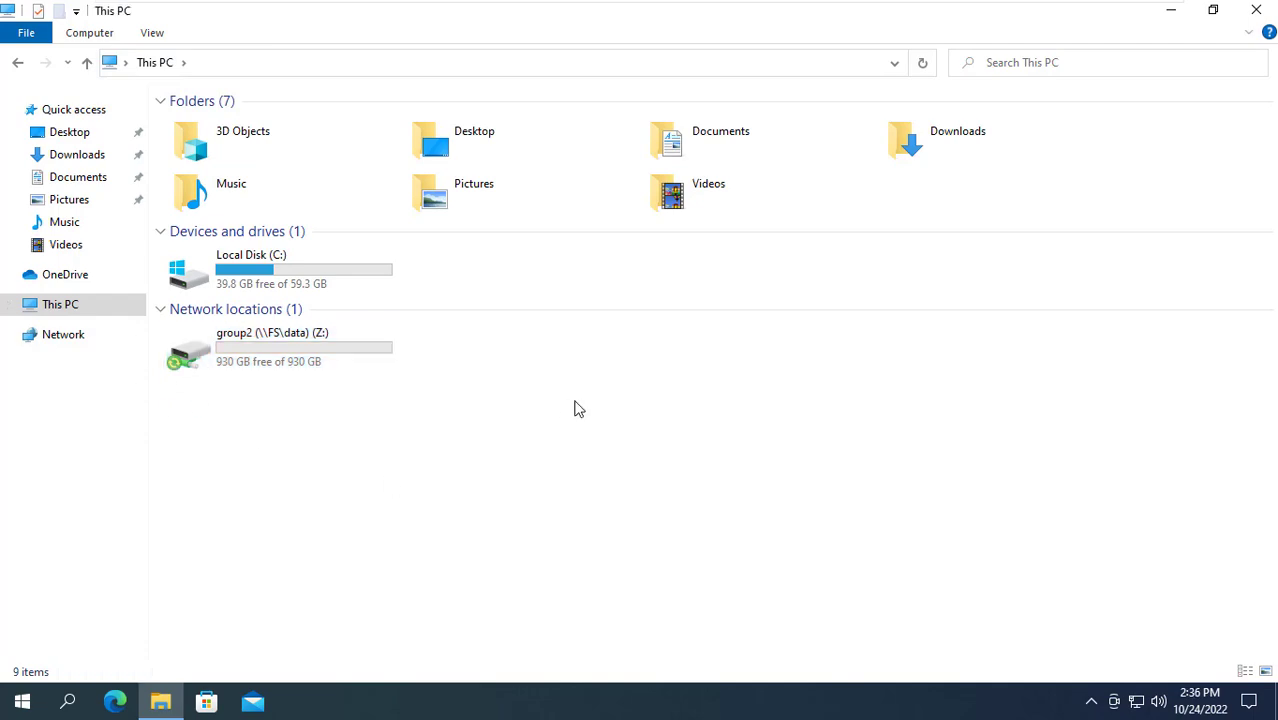
- Disable the Ethernet0 network adapter on the client and close the network settings windows
{"action": "left_click", "coordinate": [1172, 11]}
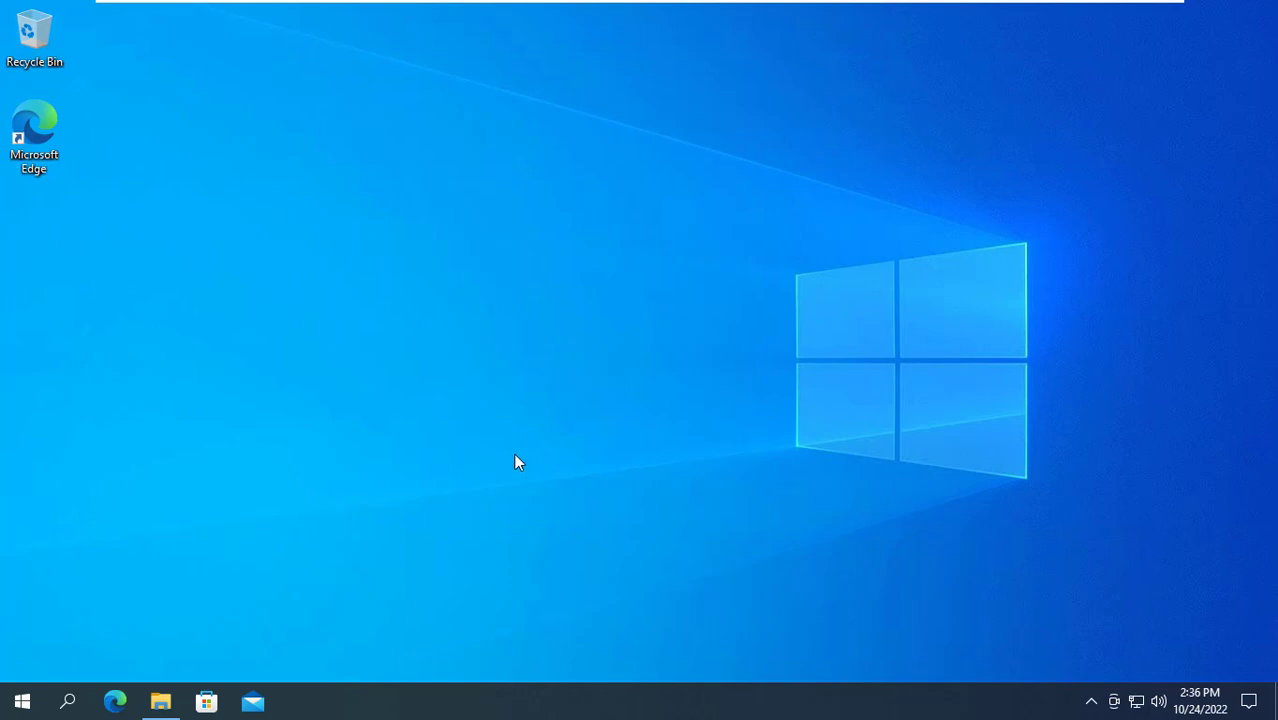
{"action": "right_click", "coordinate": [24, 702]}
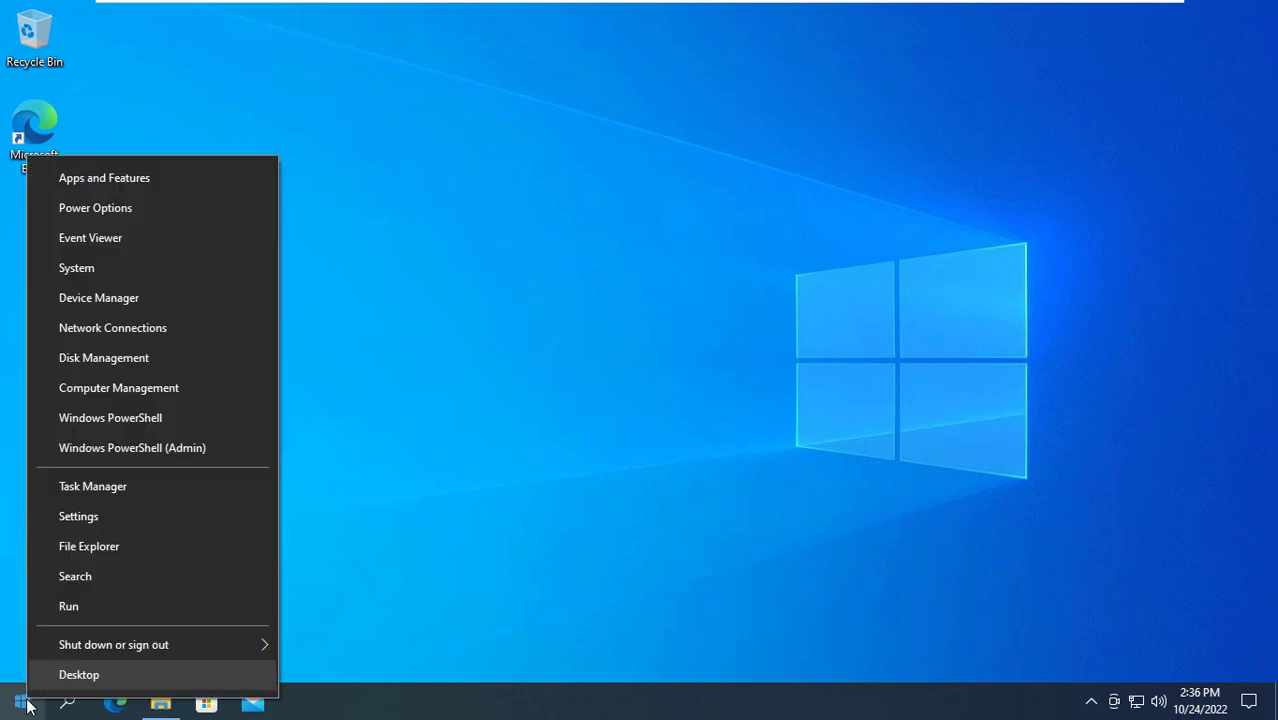
{"action": "left_click", "coordinate": [161, 339]}
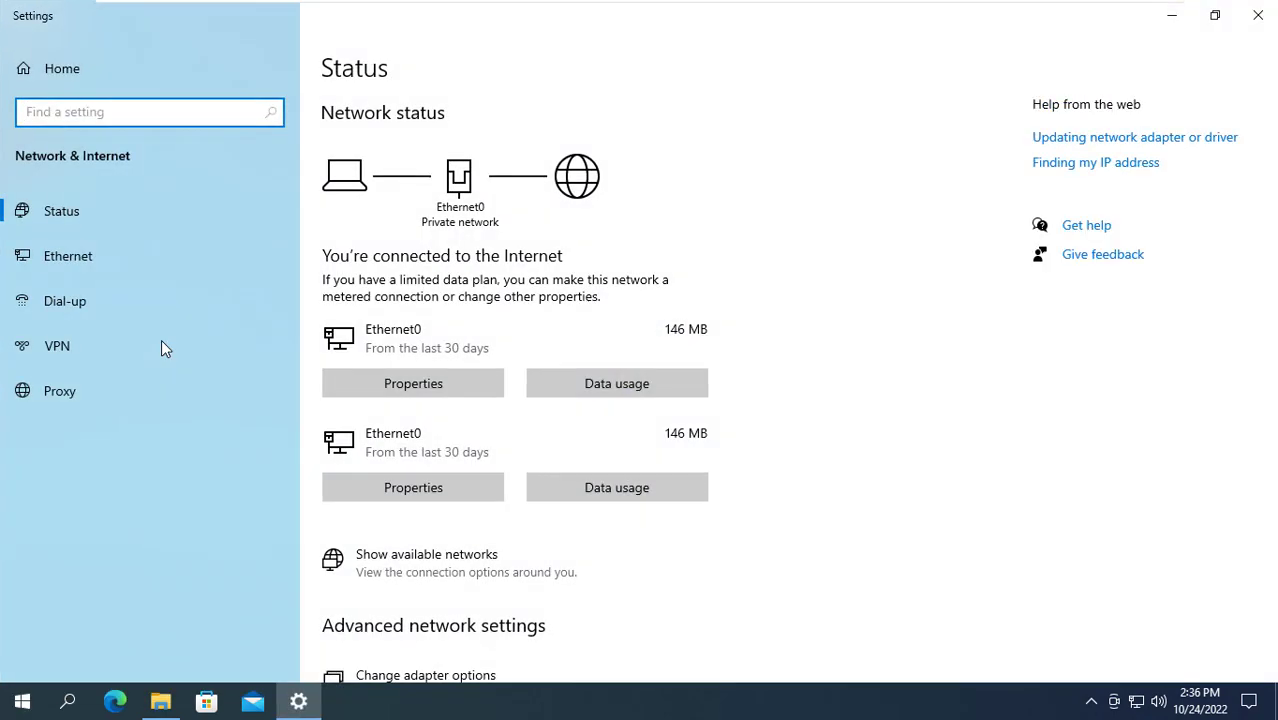
{"action": "left_click", "coordinate": [126, 264]}
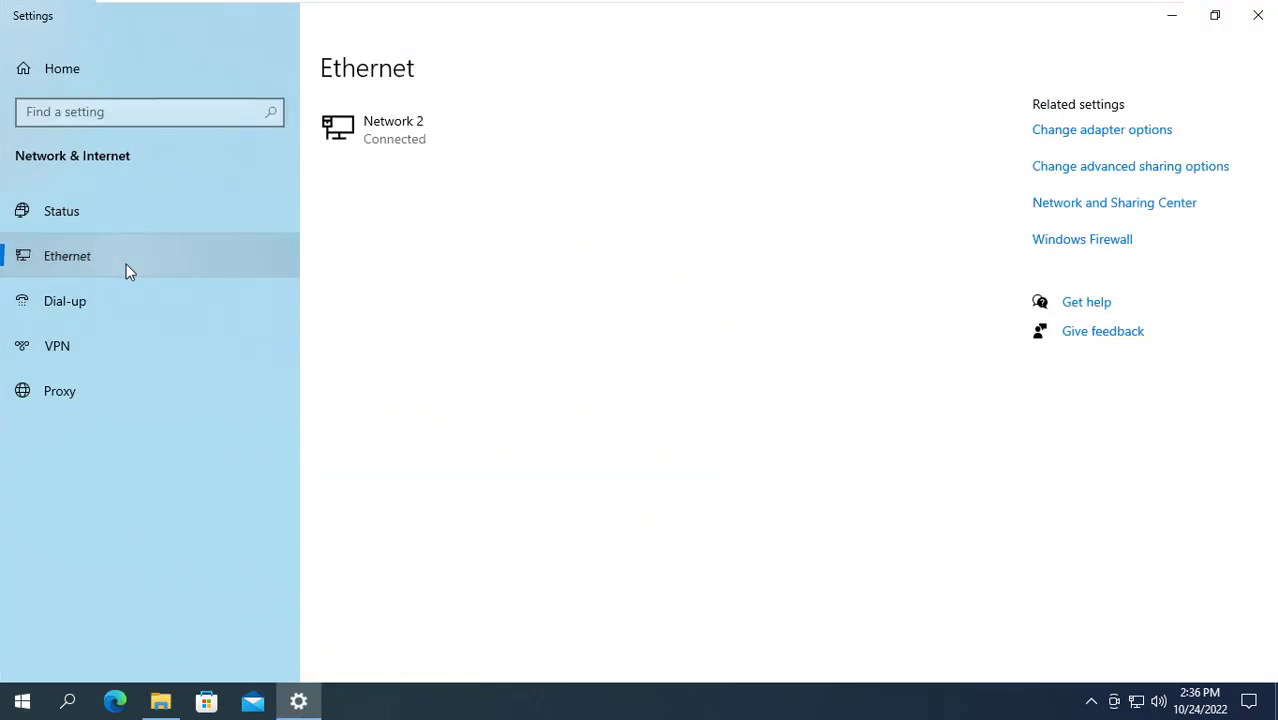
{"action": "left_click", "coordinate": [1055, 131]}
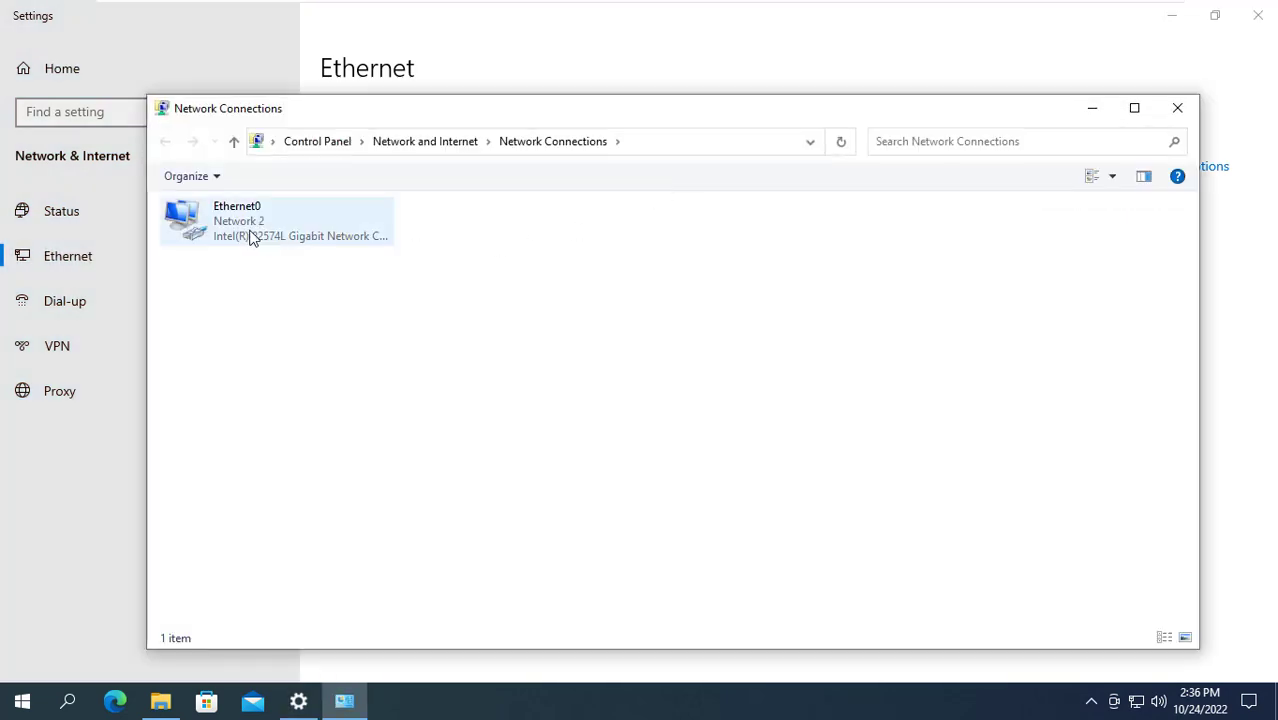
{"action": "left_click", "coordinate": [251, 234]}
{"action": "right_click", "coordinate": [251, 236]}
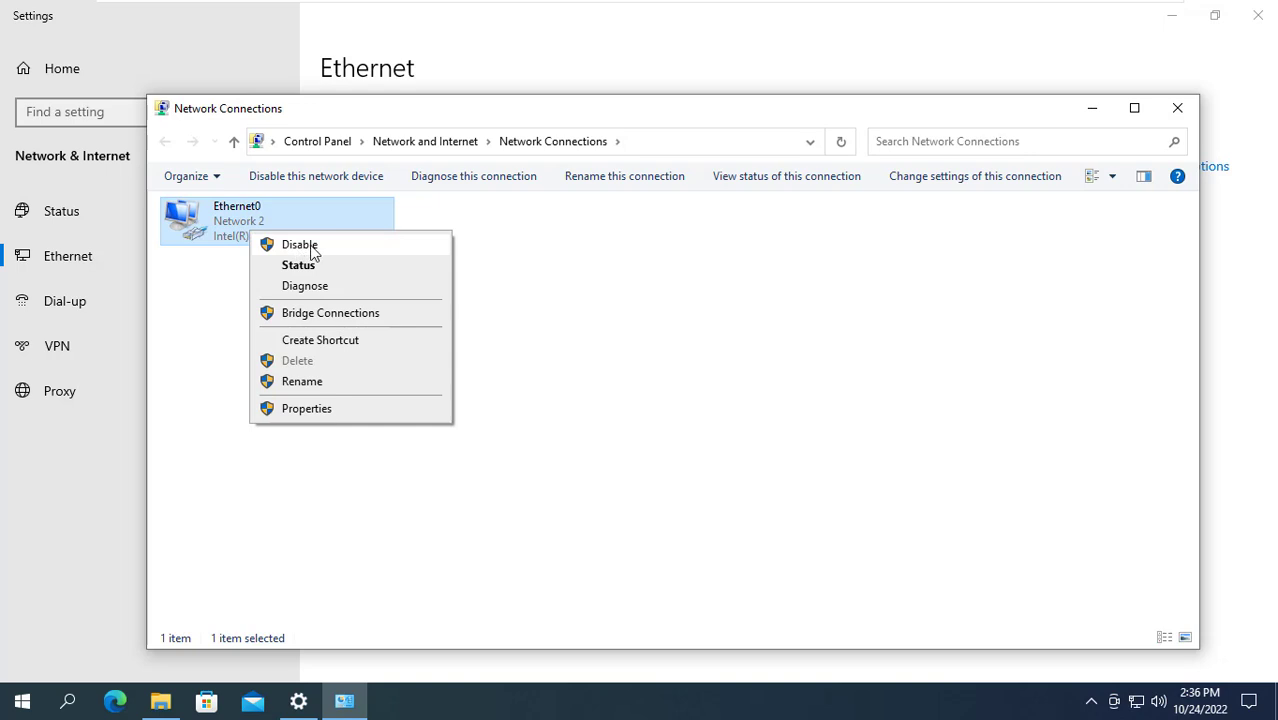
{"action": "left_click", "coordinate": [308, 246]}
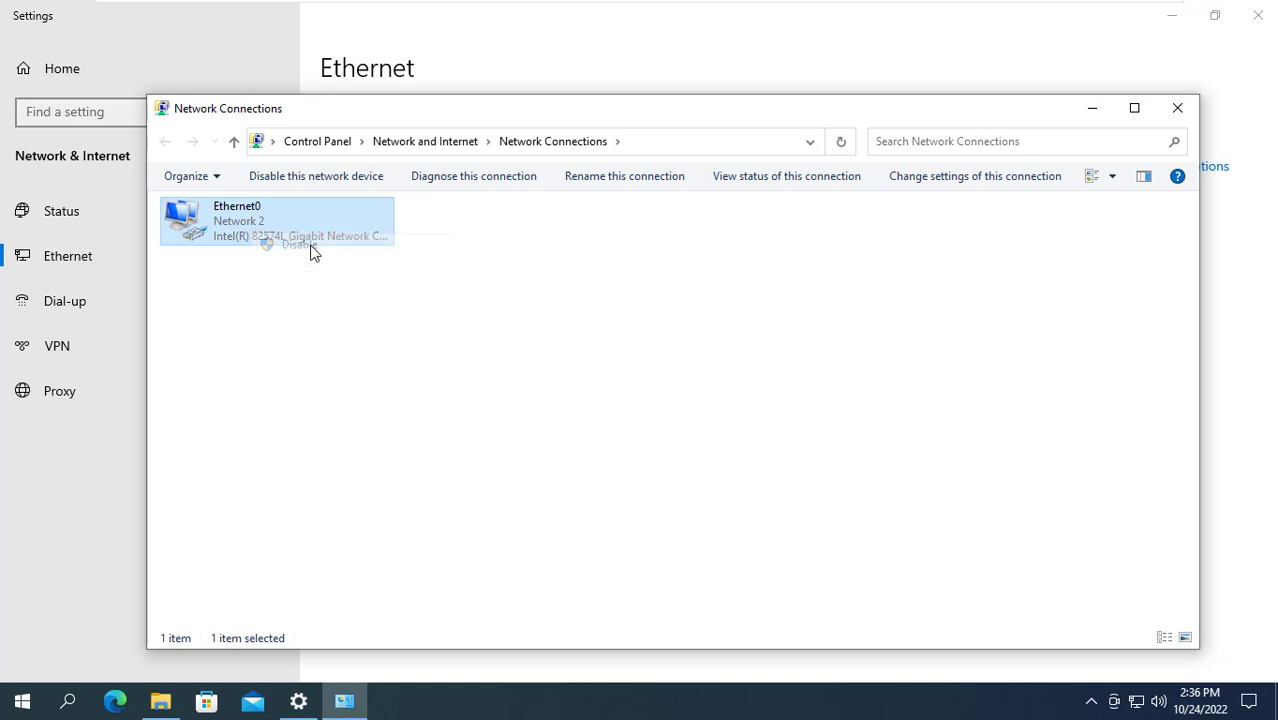
{"action": "left_click", "coordinate": [1189, 108]}
{"action": "left_click", "coordinate": [1258, 15]}
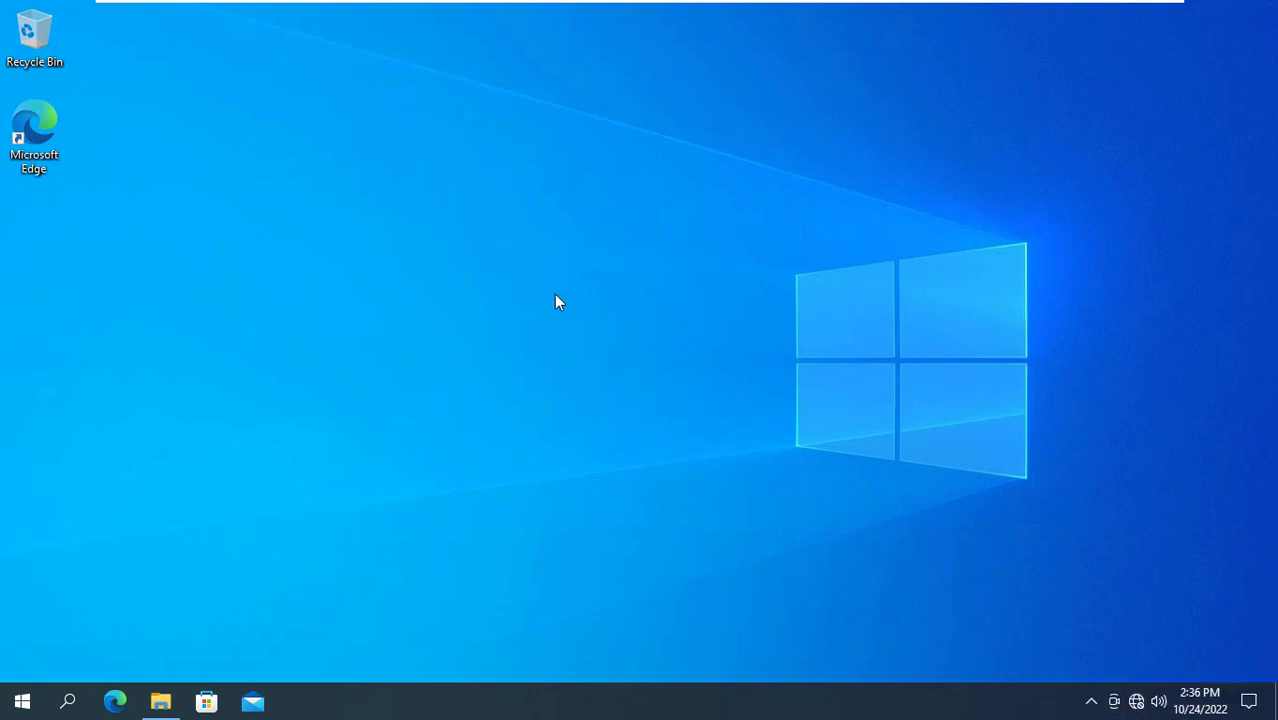
- Open the existing text document on the offline Z: drive, add "!!!" at the end of its second line, save and close it
{"action": "left_click", "coordinate": [162, 701]}
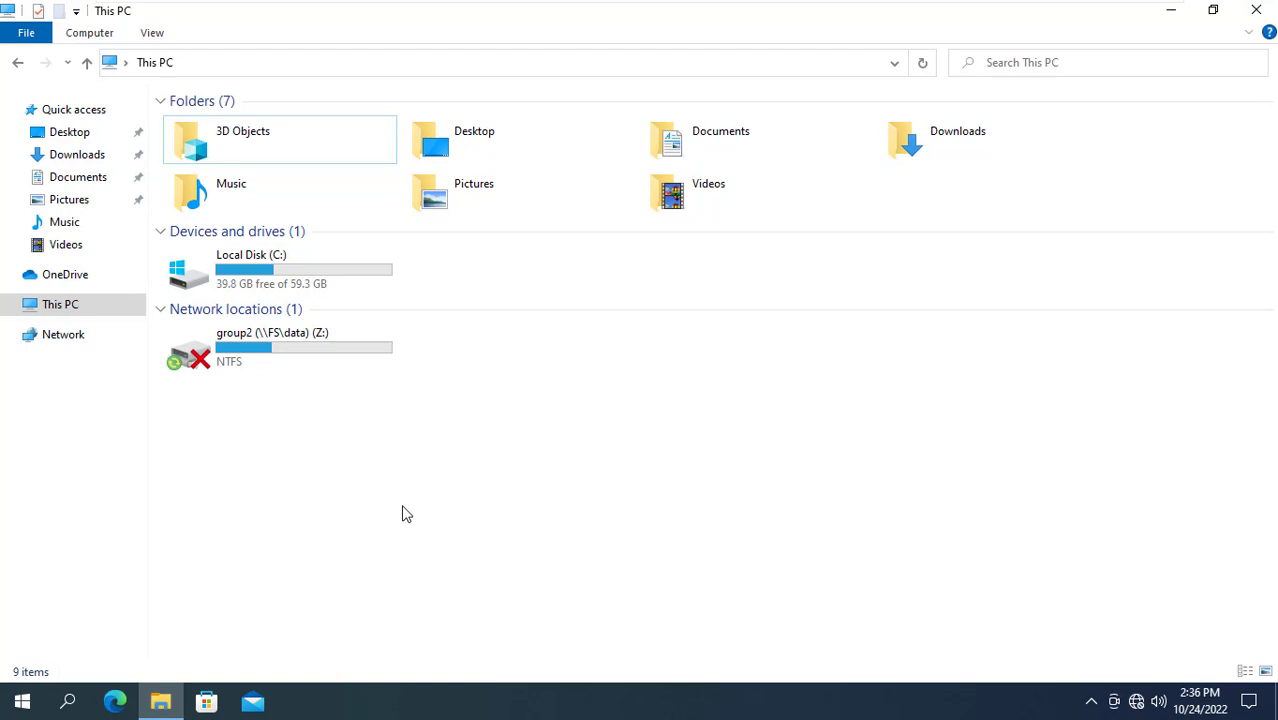
{"action": "double_click", "coordinate": [269, 358]}
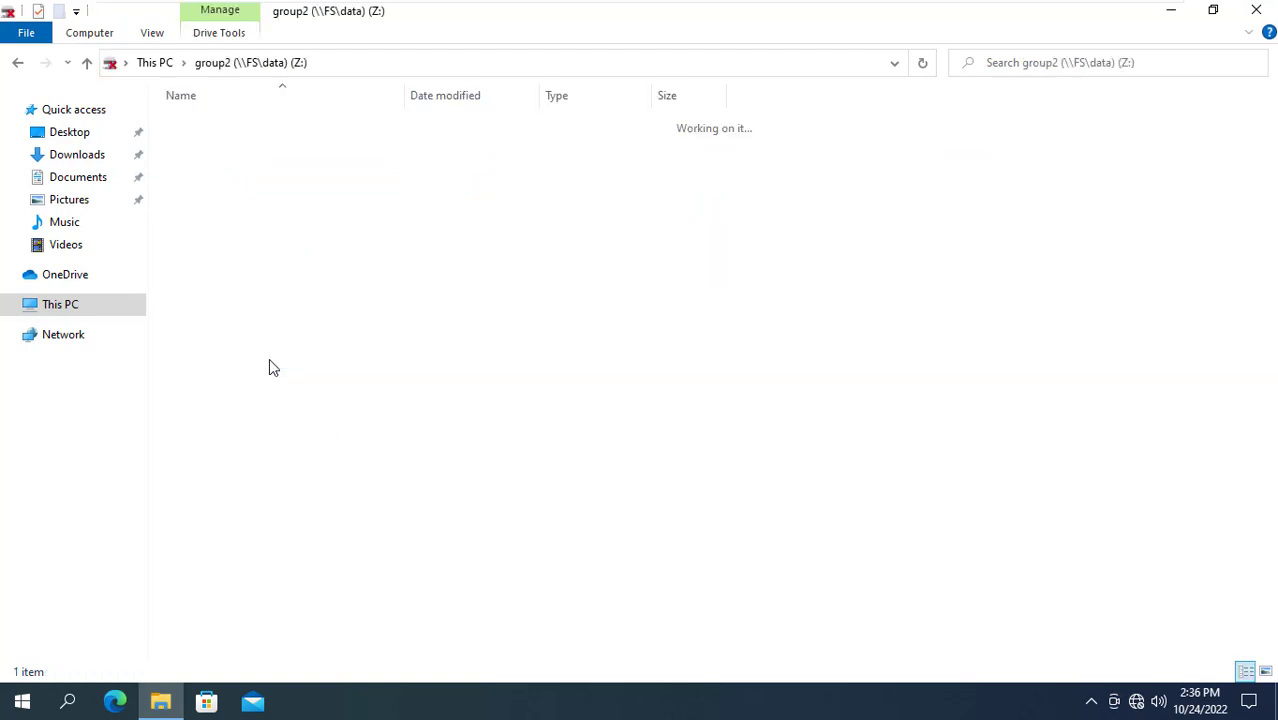
{"action": "double_click", "coordinate": [214, 127]}
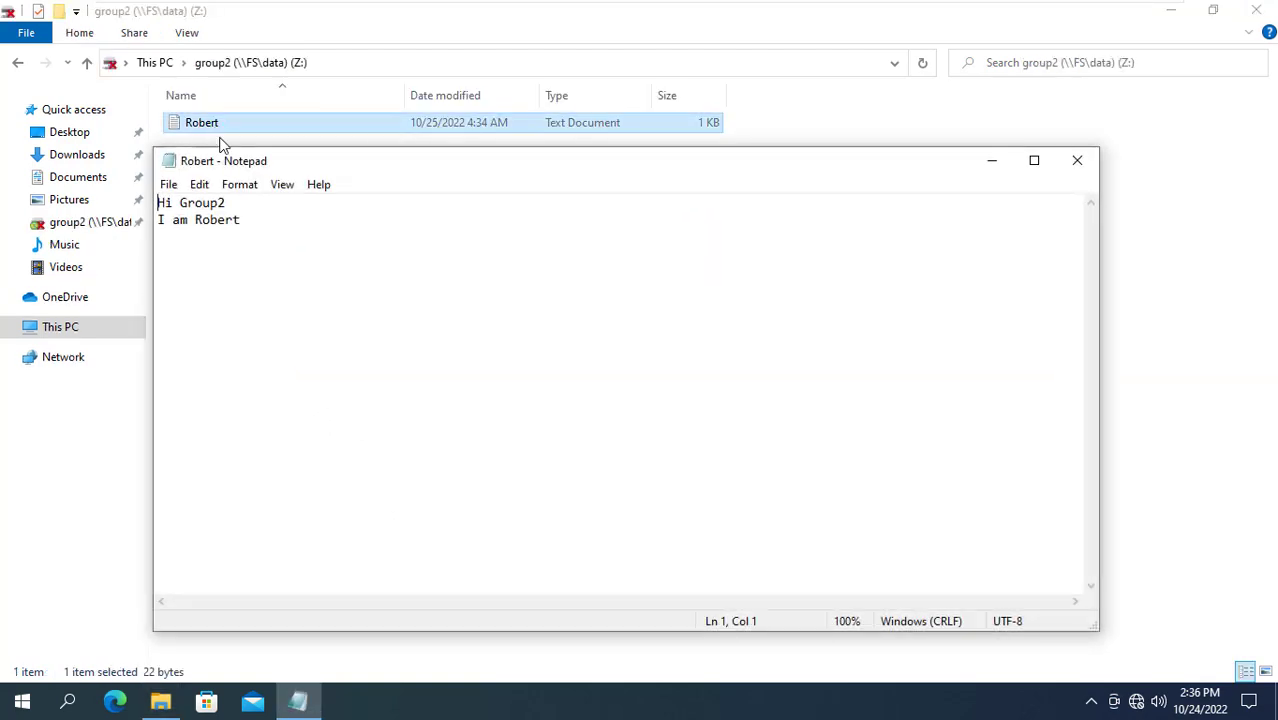
{"action": "left_click", "coordinate": [268, 224]}
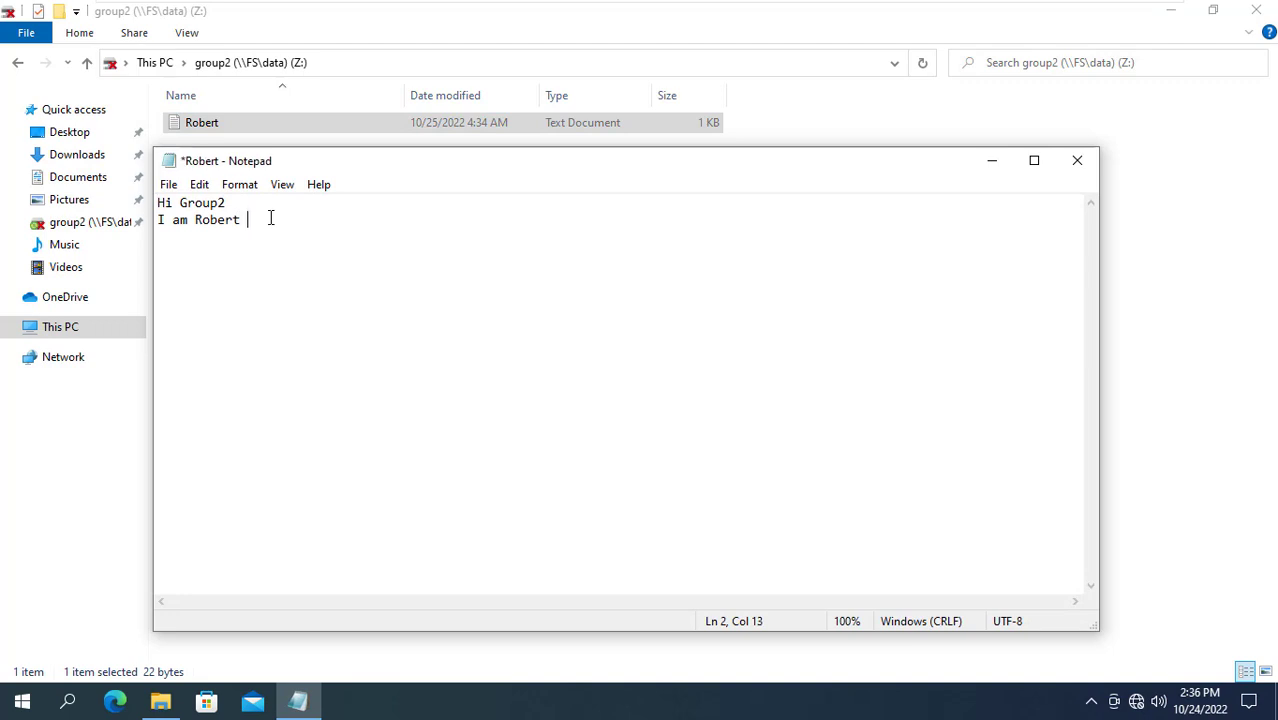
{"action": "type", "text": "!!!"}
{"action": "key", "text": "ctrl+s"}
{"action": "left_click", "coordinate": [1077, 162]}
- Create a text document named Sync_Test on the offline Z: drive
{"action": "left_click", "coordinate": [381, 252]}
{"action": "right_click", "coordinate": [381, 252]}
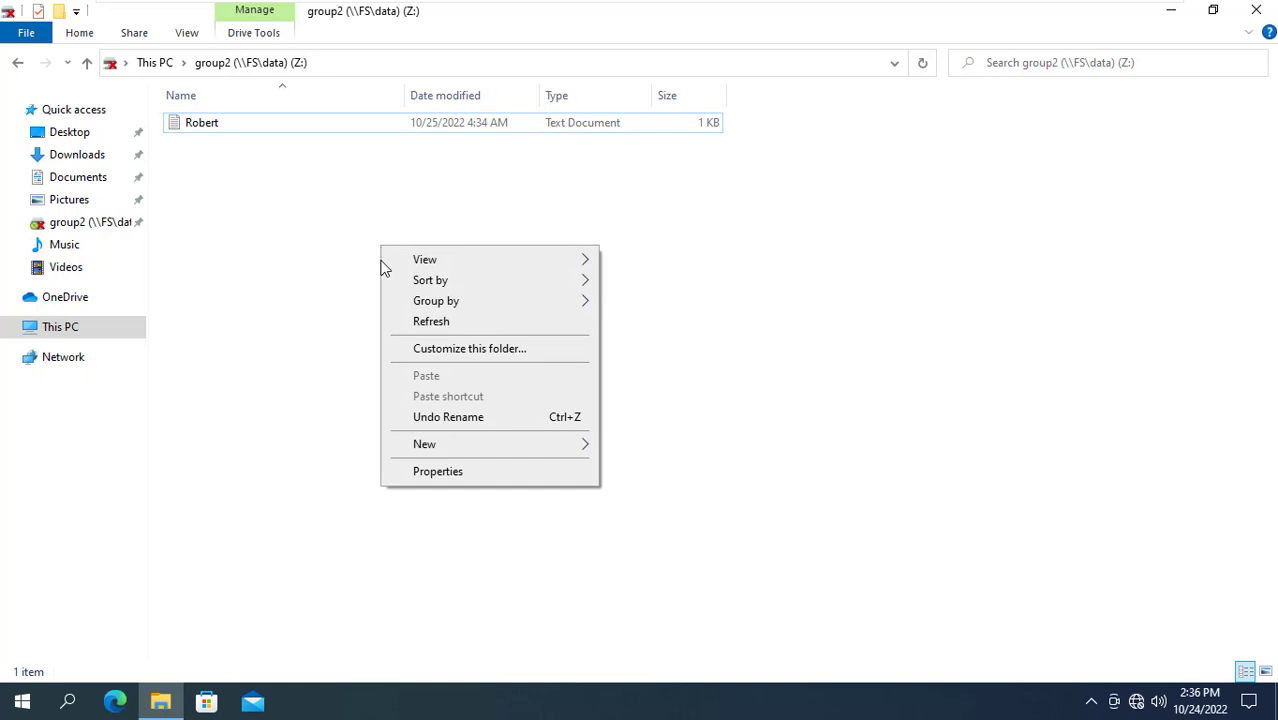
{"action": "mouse_move", "coordinate": [448, 443]}
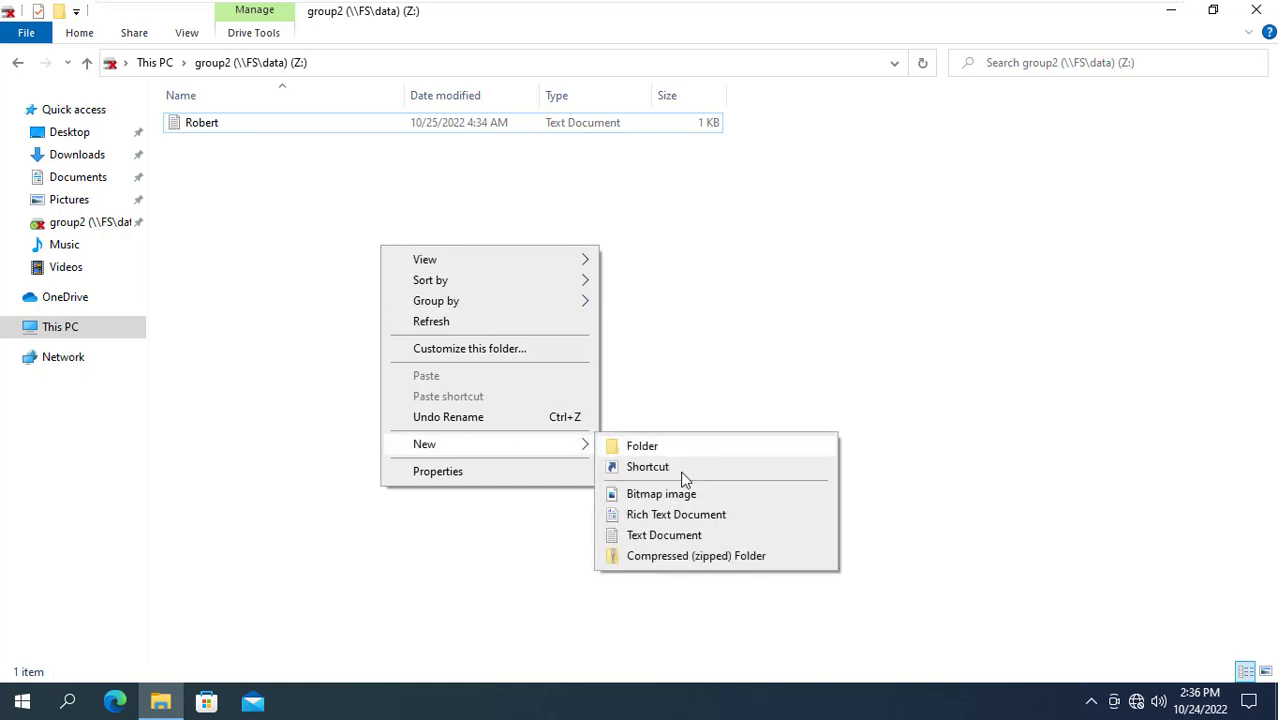
{"action": "left_click", "coordinate": [683, 537]}
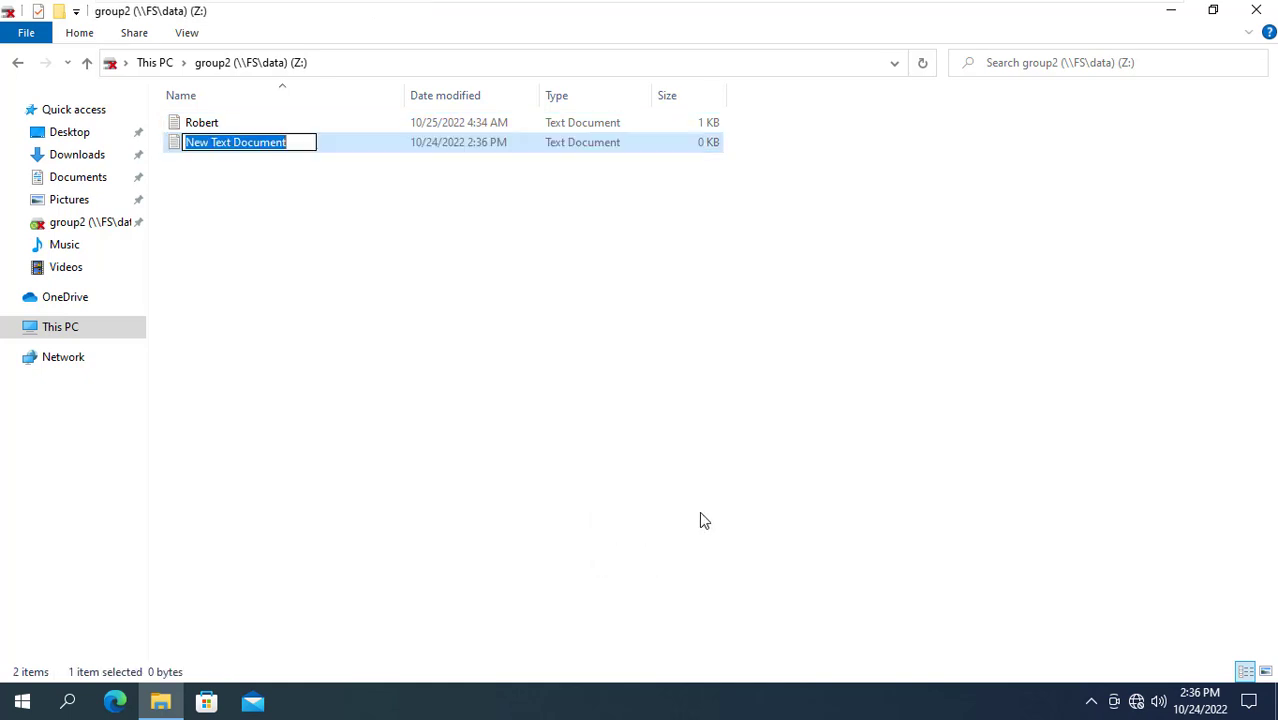
{"action": "type", "text": "Sync_Test"}
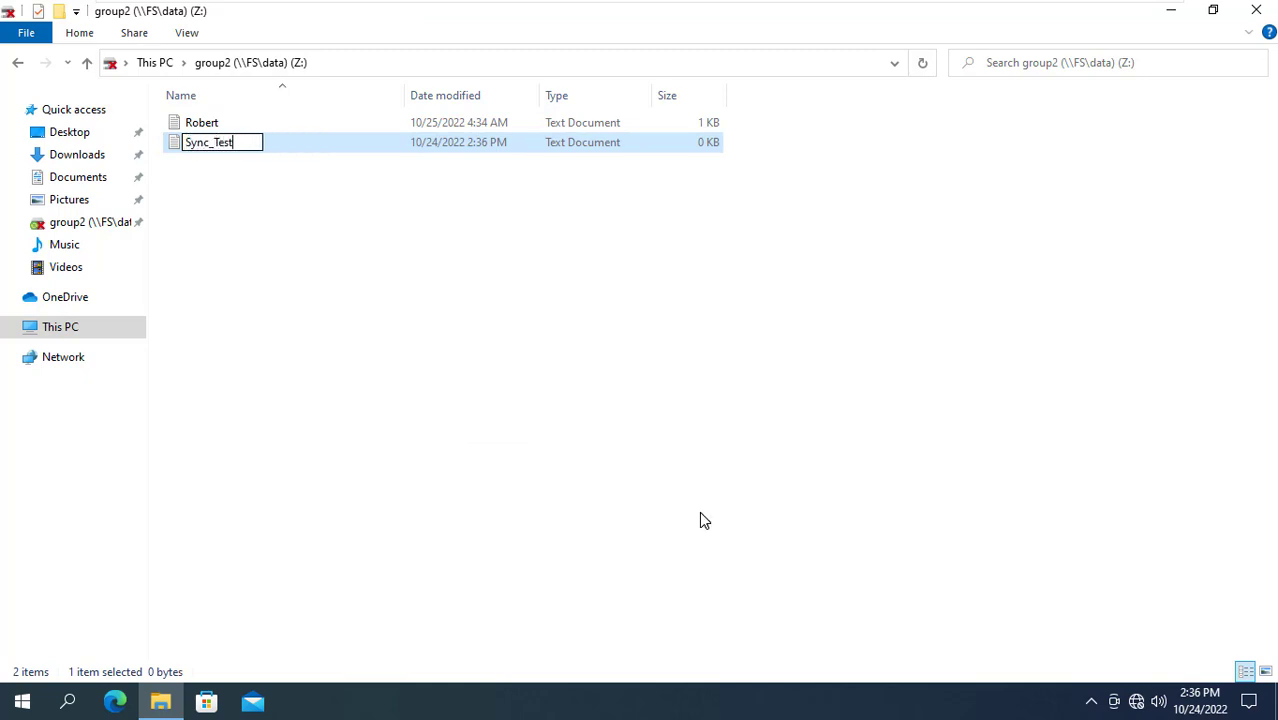
{"action": "key", "text": "Return"}
- Write "Hello" in the Sync_Test document, save and close it, and return to This PC
{"action": "key", "text": "Return"}
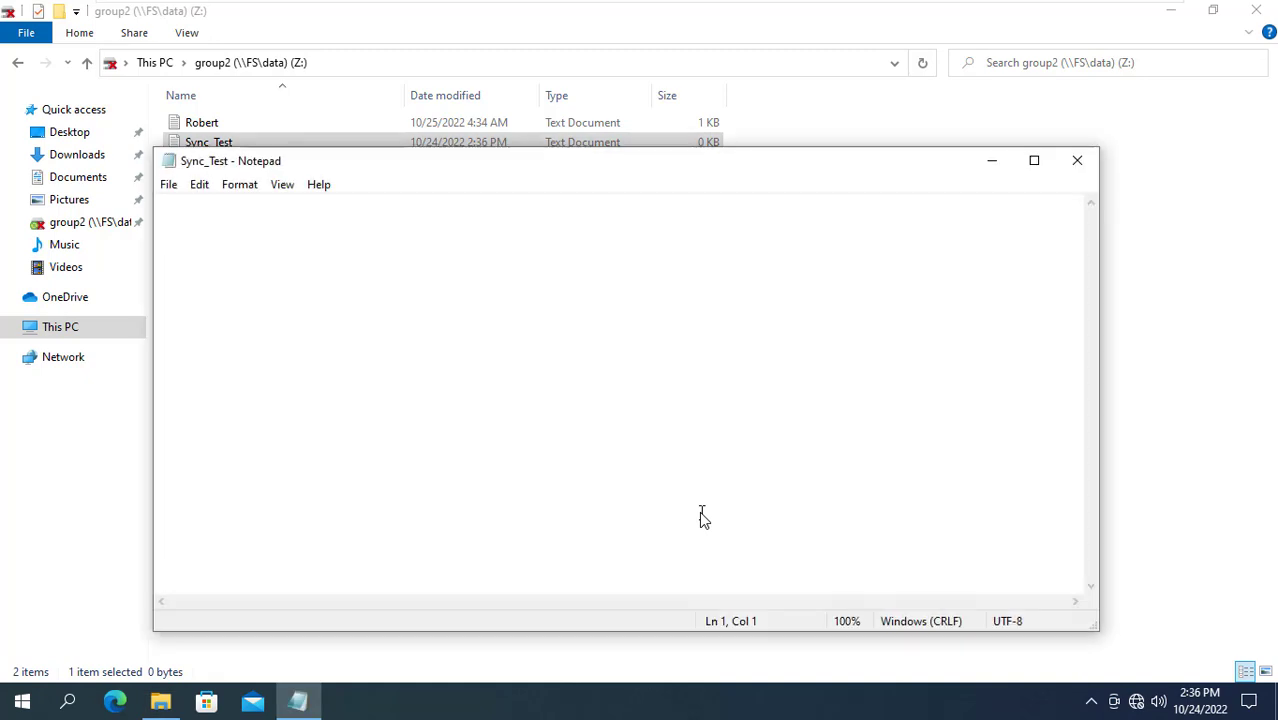
{"action": "type", "text": "Hello"}
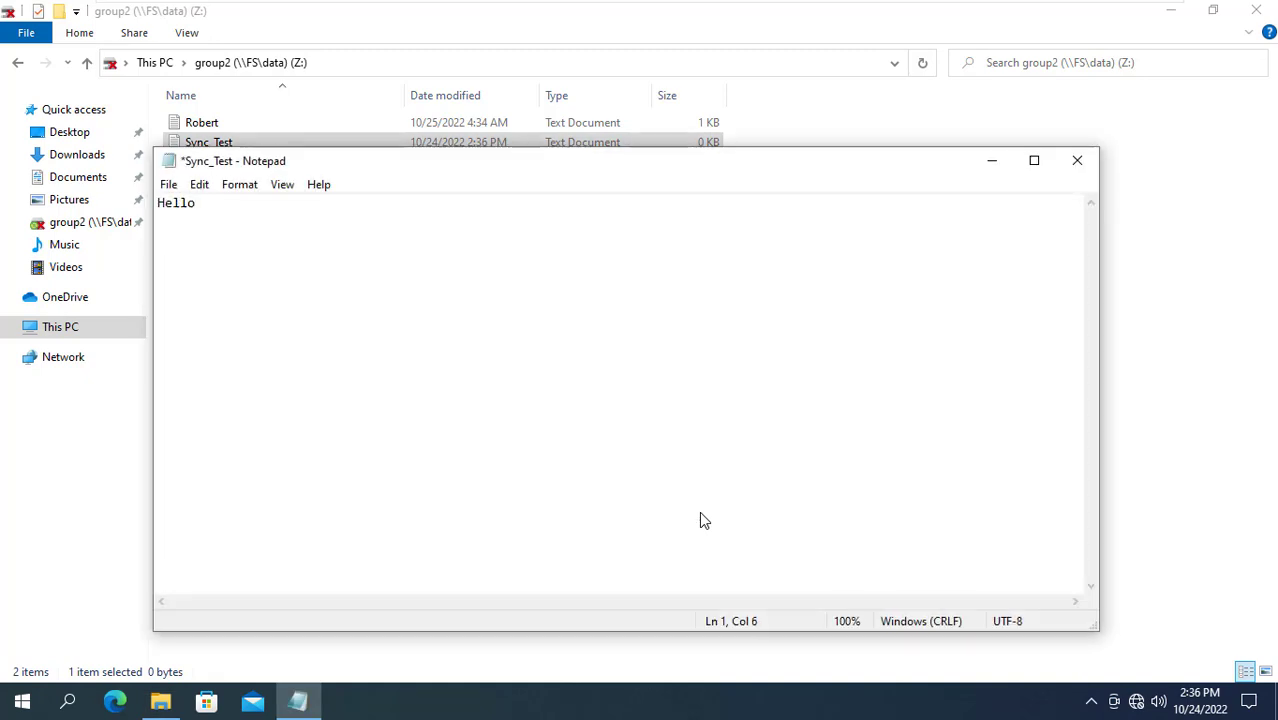
{"action": "left_click", "coordinate": [170, 185]}
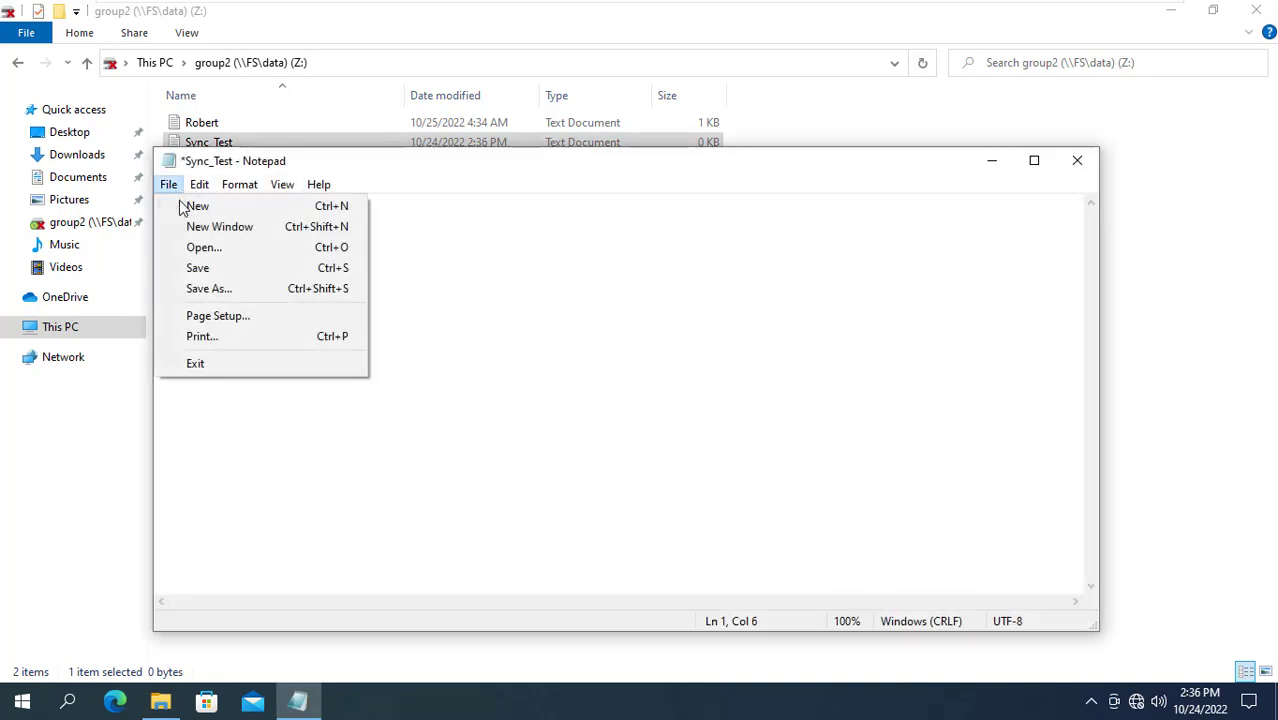
{"action": "left_click", "coordinate": [211, 268]}
{"action": "left_click", "coordinate": [1076, 163]}
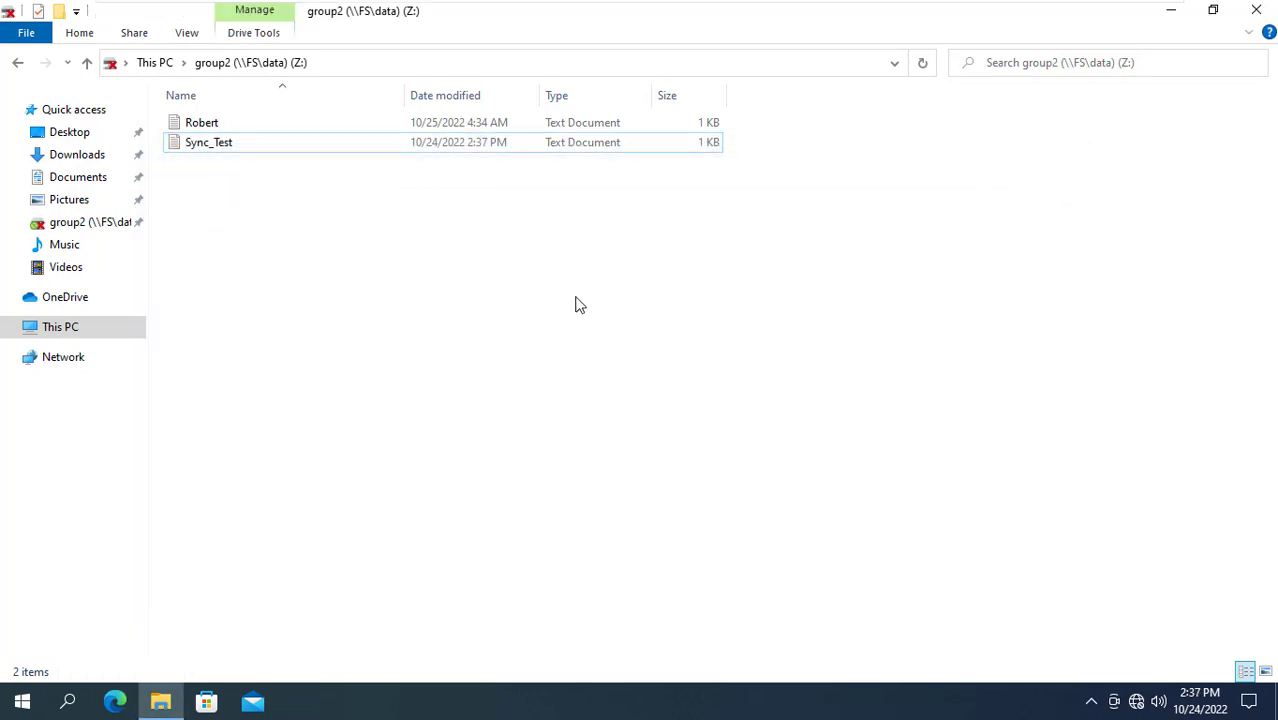
{"action": "left_click", "coordinate": [125, 328]}
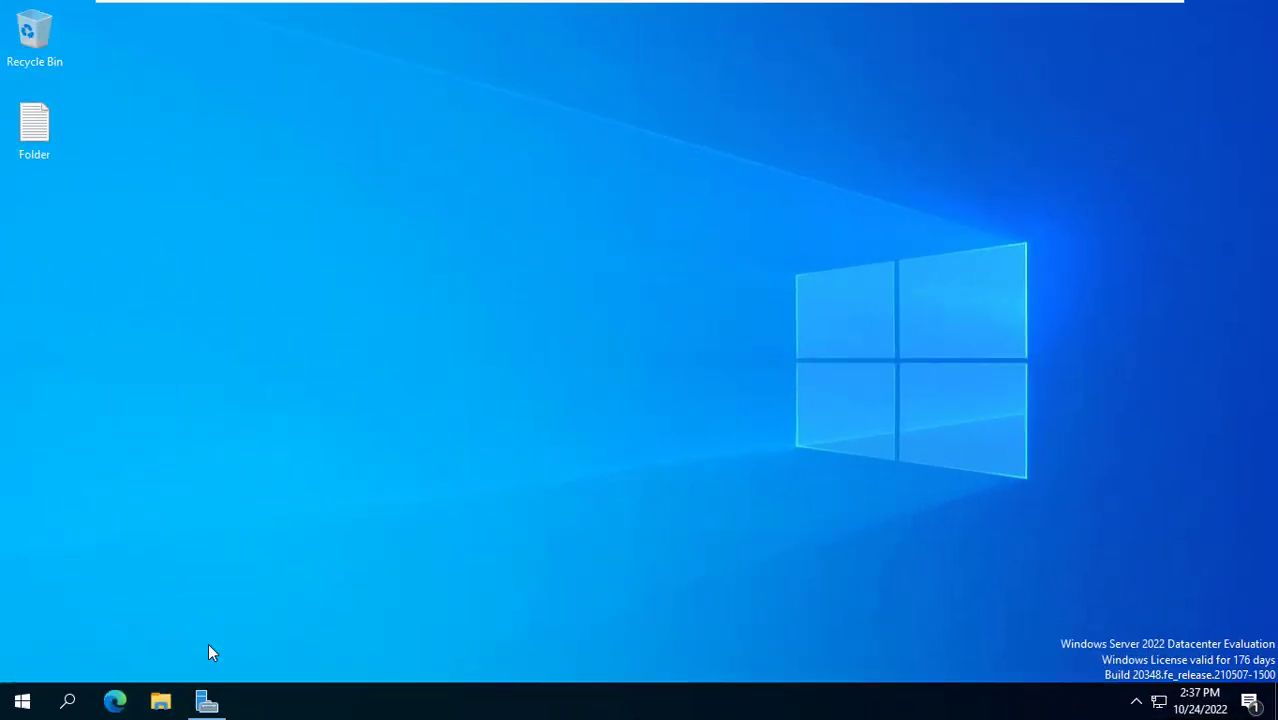
- On the file server, open D:\DATA\Group2, check its files and the text document's content, and go back to the DATA folder
{"action": "left_click", "coordinate": [161, 703]}
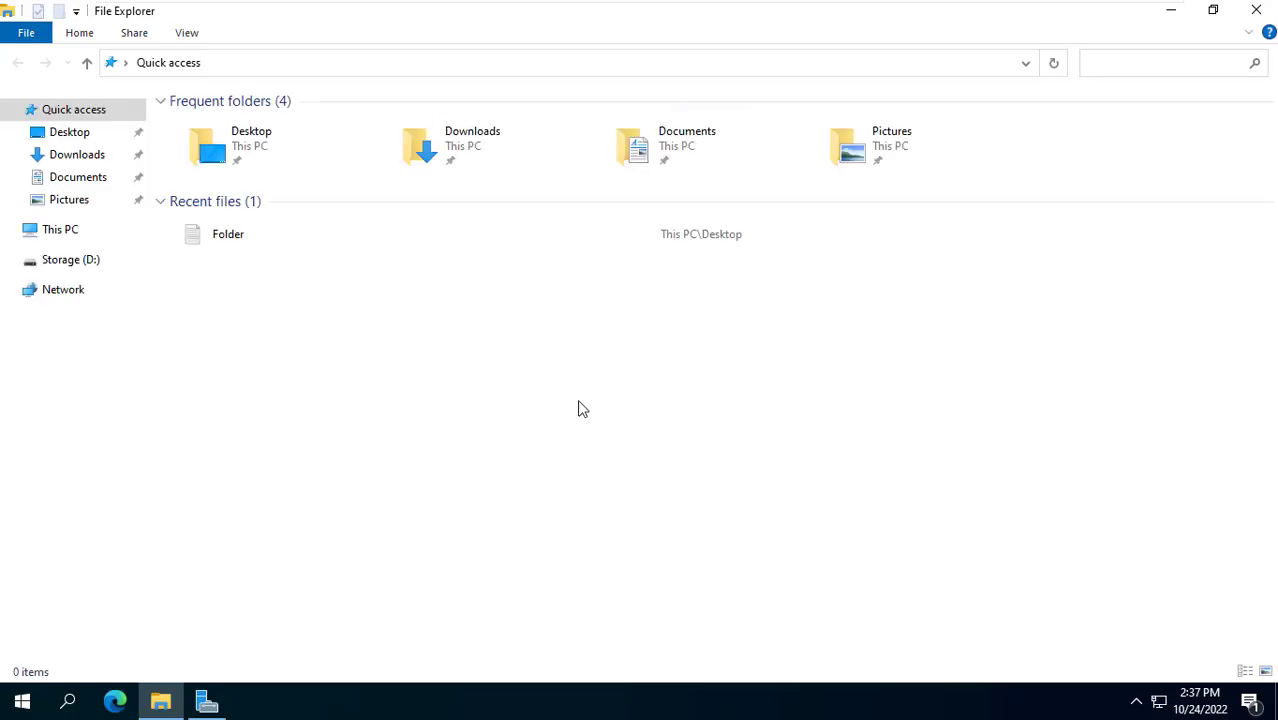
{"action": "left_click", "coordinate": [88, 268]}
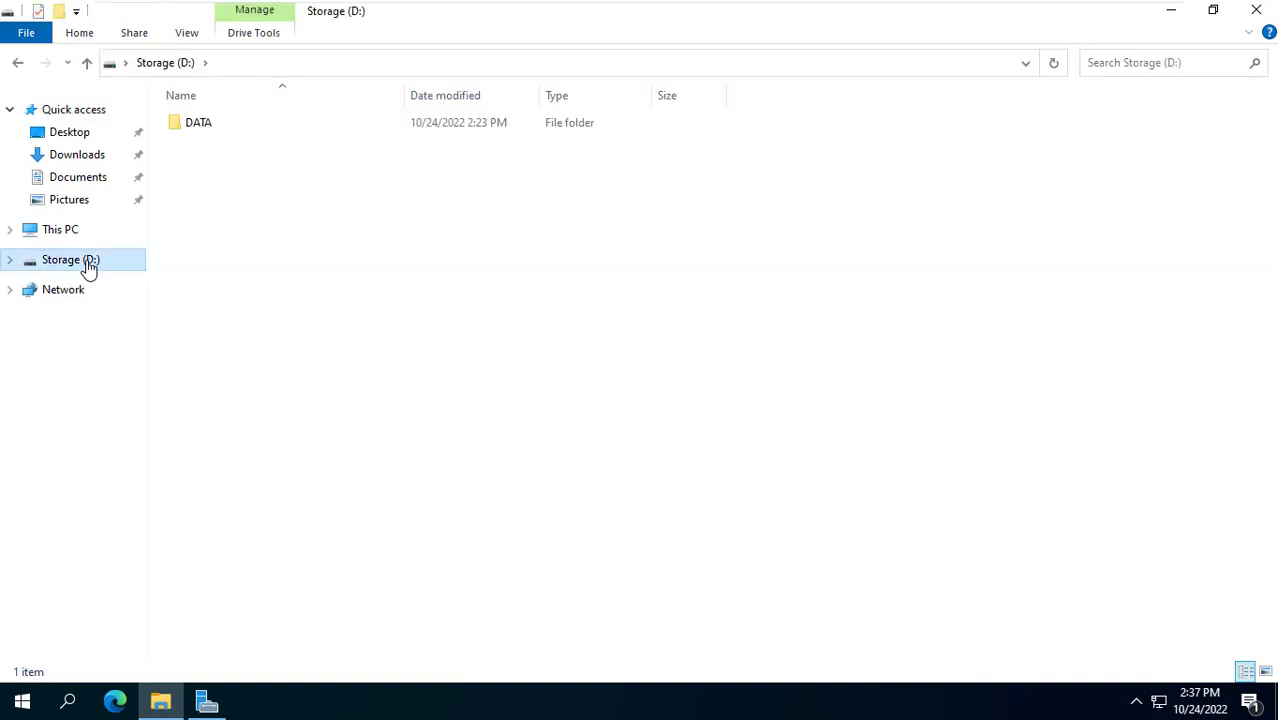
{"action": "double_click", "coordinate": [194, 134]}
{"action": "double_click", "coordinate": [214, 152]}
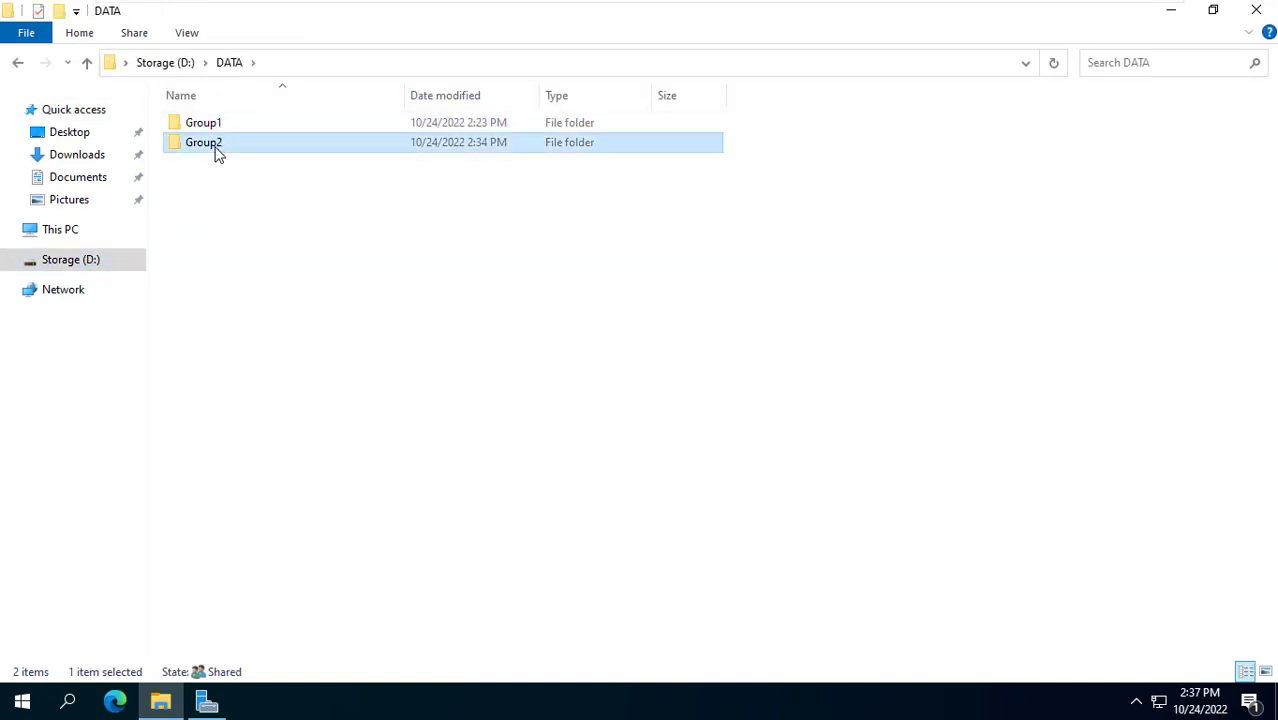
{"action": "left_click", "coordinate": [212, 130]}
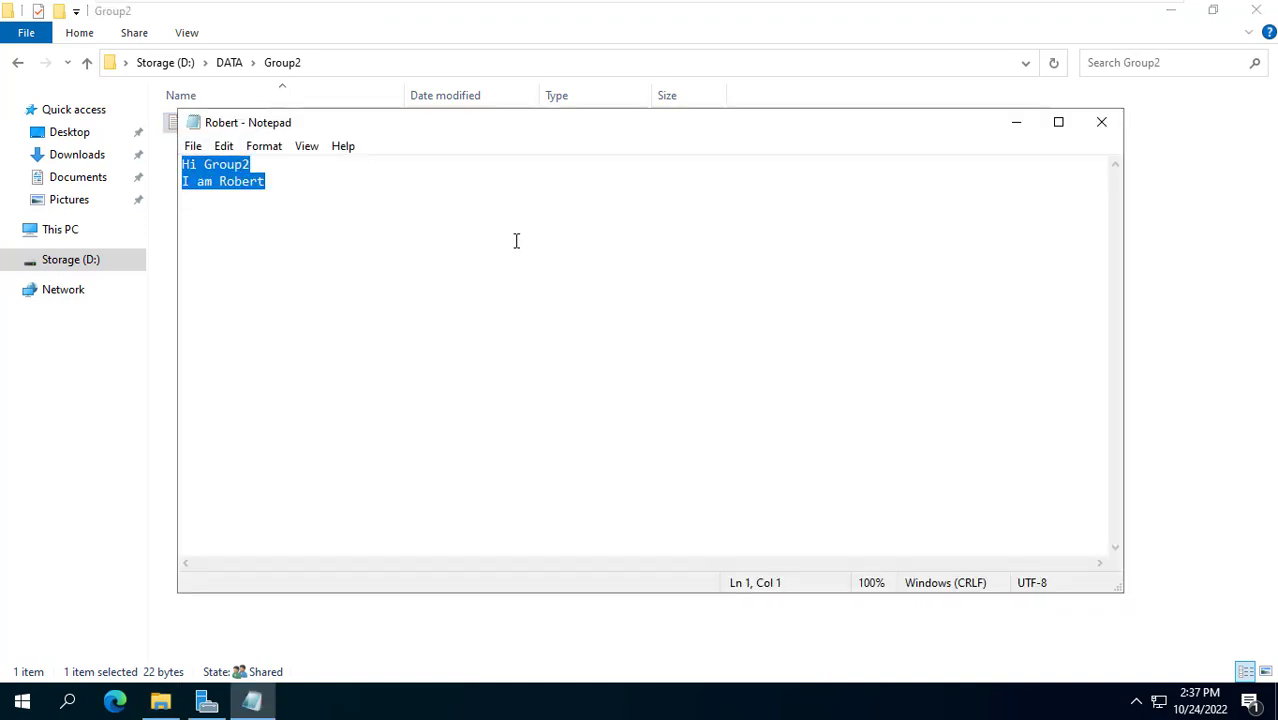
{"action": "left_click", "coordinate": [1103, 123]}
{"action": "left_click", "coordinate": [577, 267]}
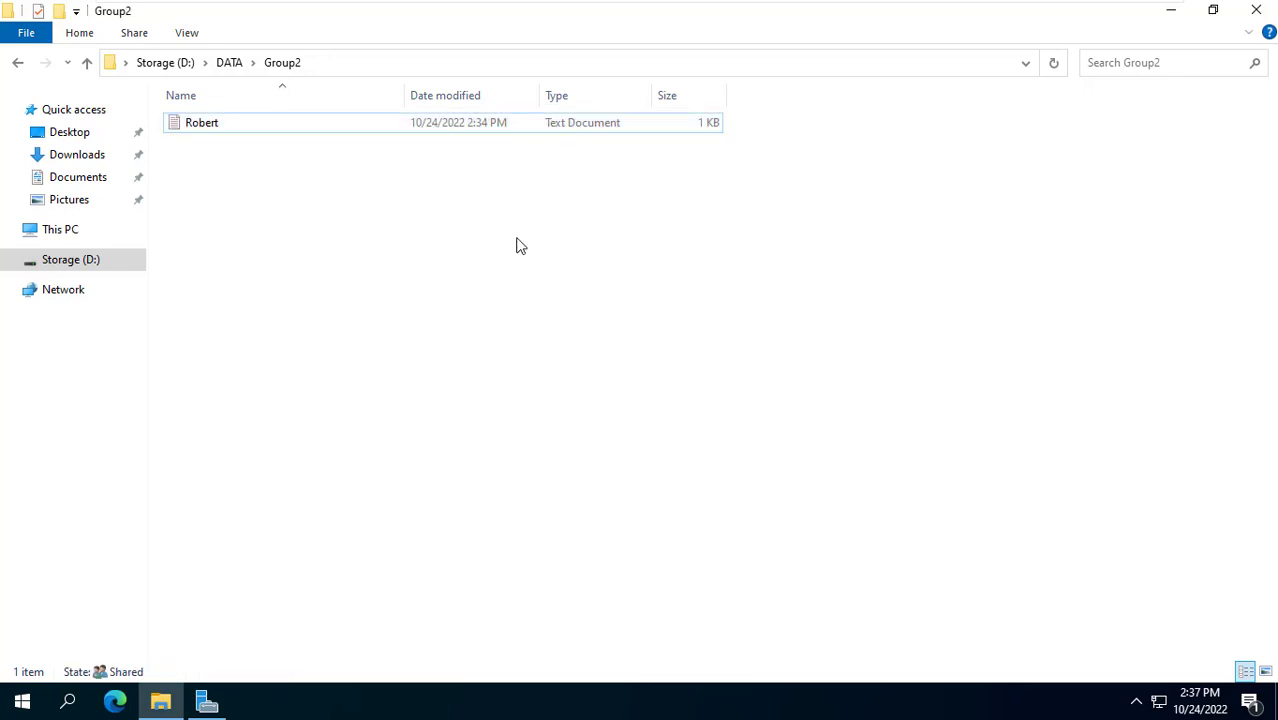
{"action": "left_click", "coordinate": [231, 64]}
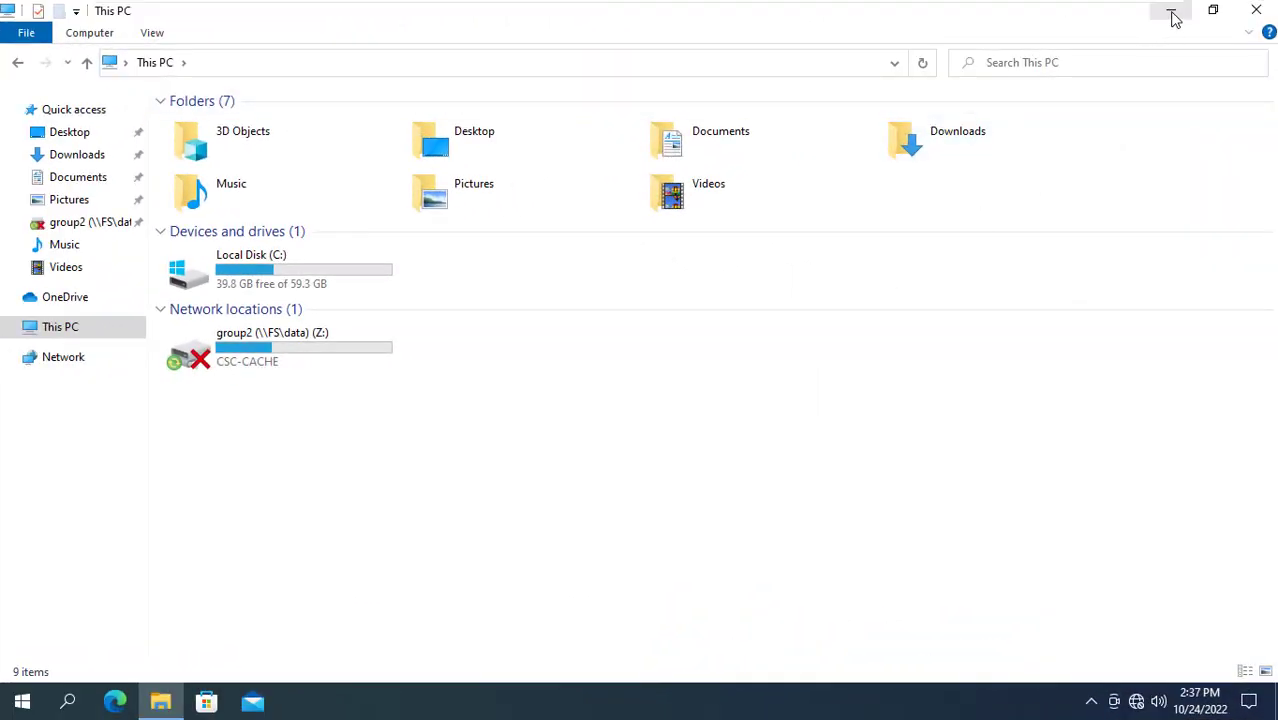
- On the client, enable the Ethernet0 network adapter and close the network settings windows
{"action": "left_click", "coordinate": [1174, 14]}
{"action": "right_click", "coordinate": [28, 705]}
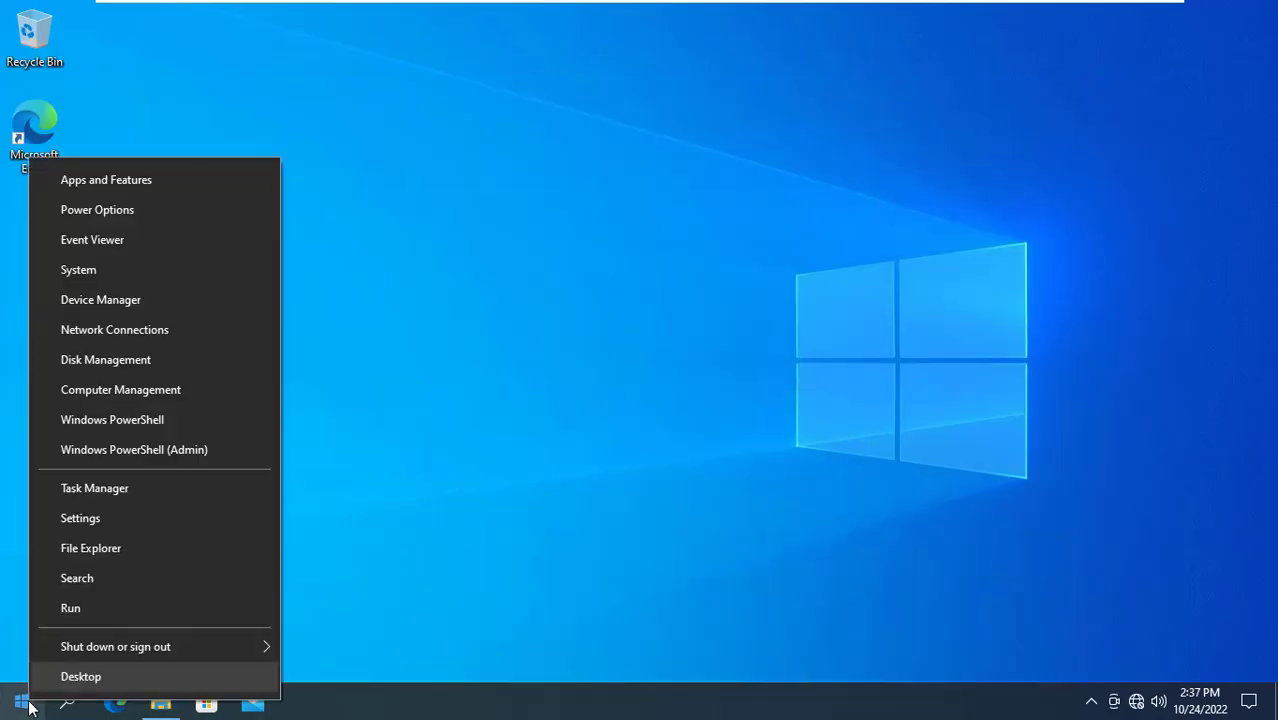
{"action": "left_click", "coordinate": [118, 332]}
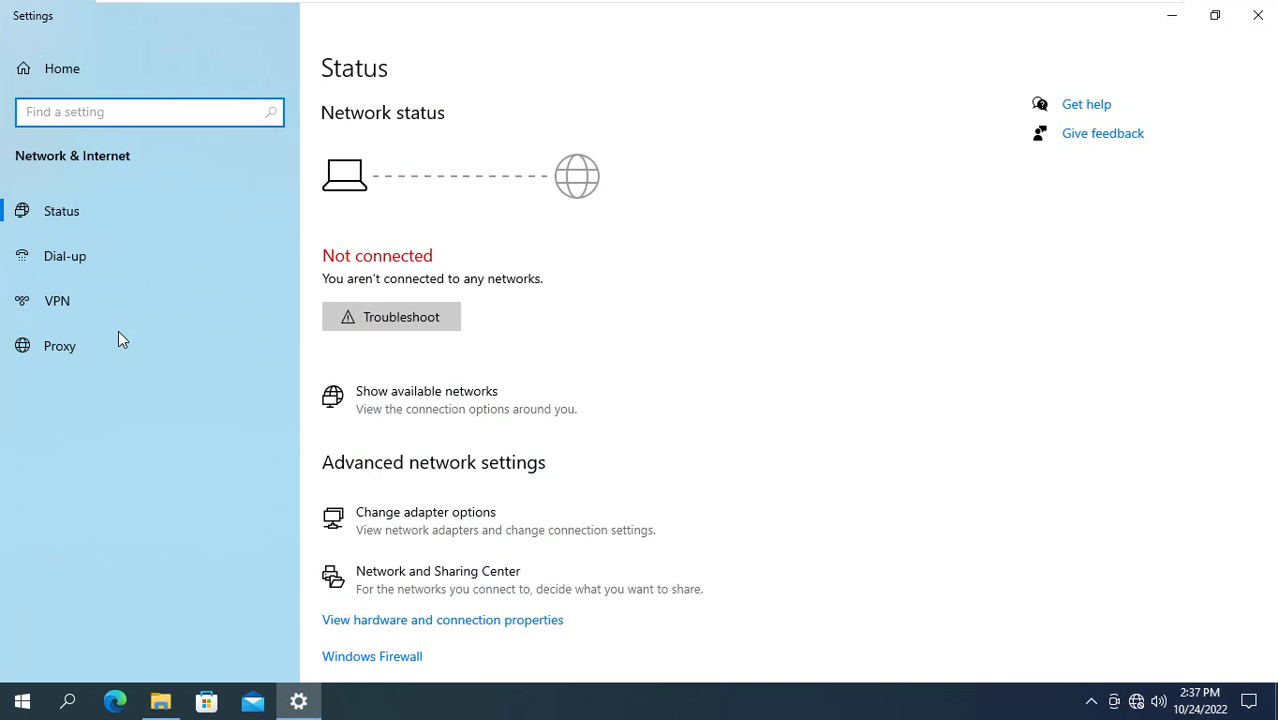
{"action": "left_click", "coordinate": [420, 528]}
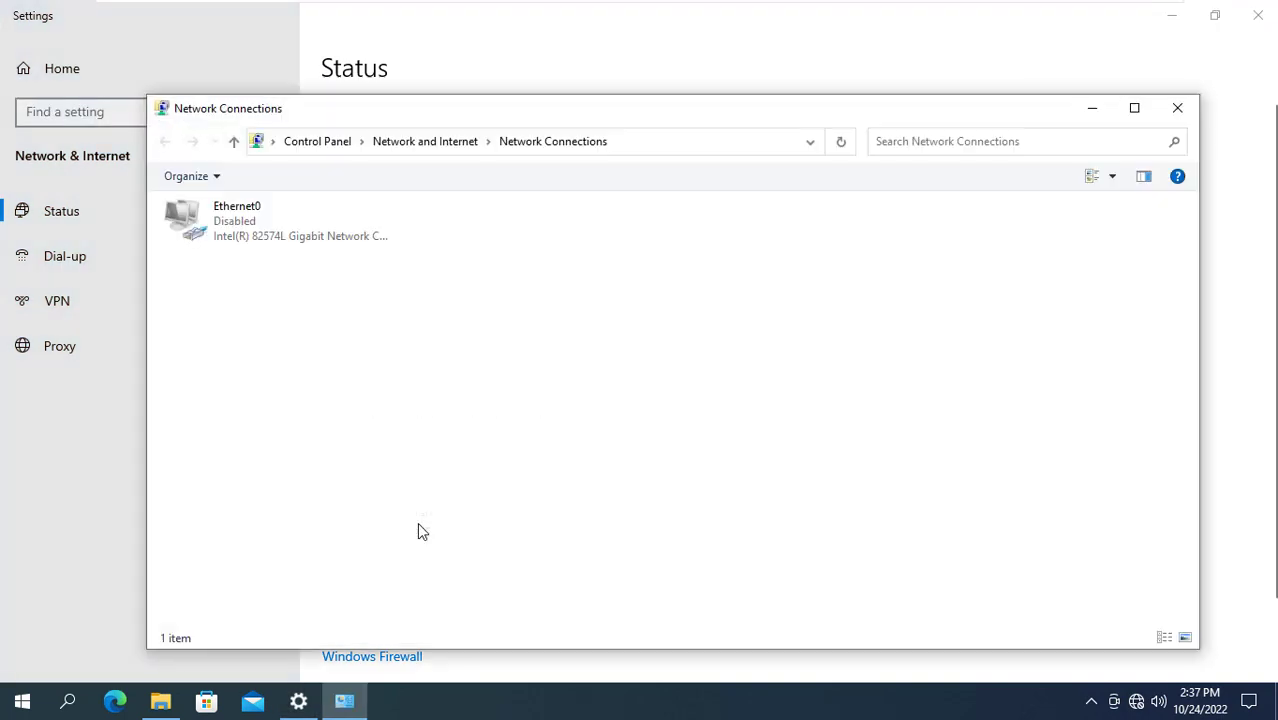
{"action": "right_click", "coordinate": [249, 233]}
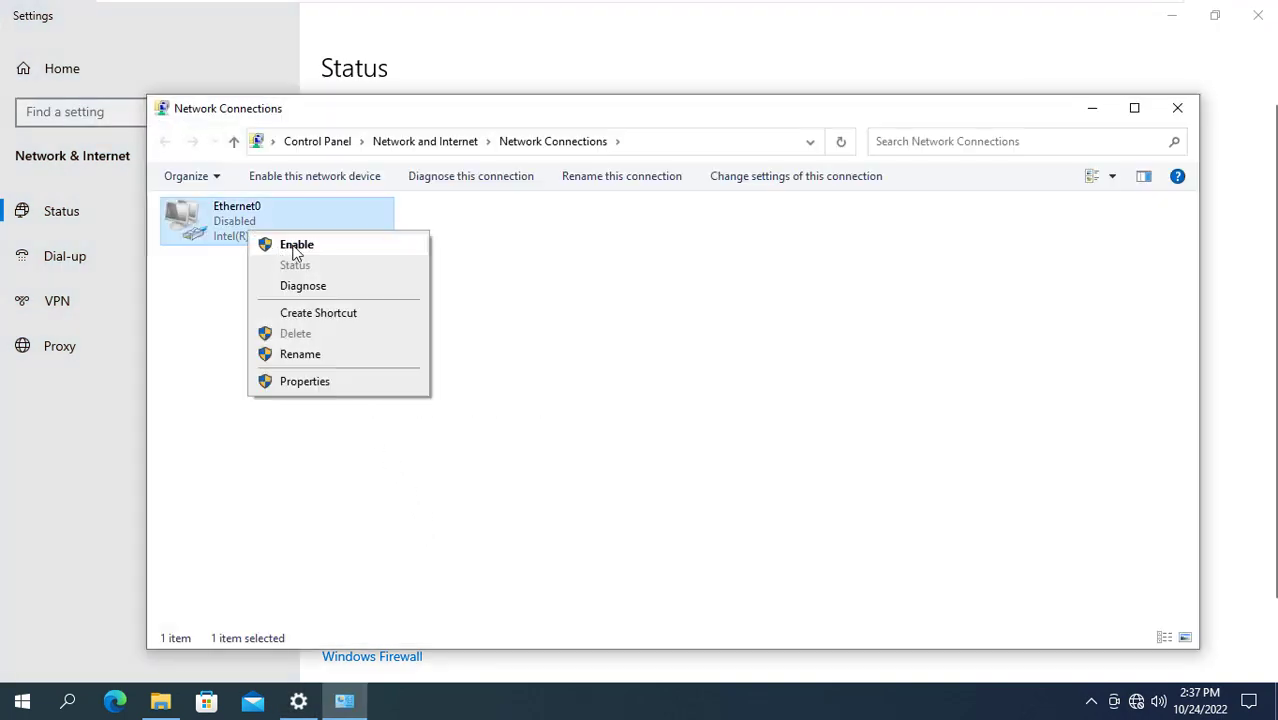
{"action": "left_click", "coordinate": [296, 245]}
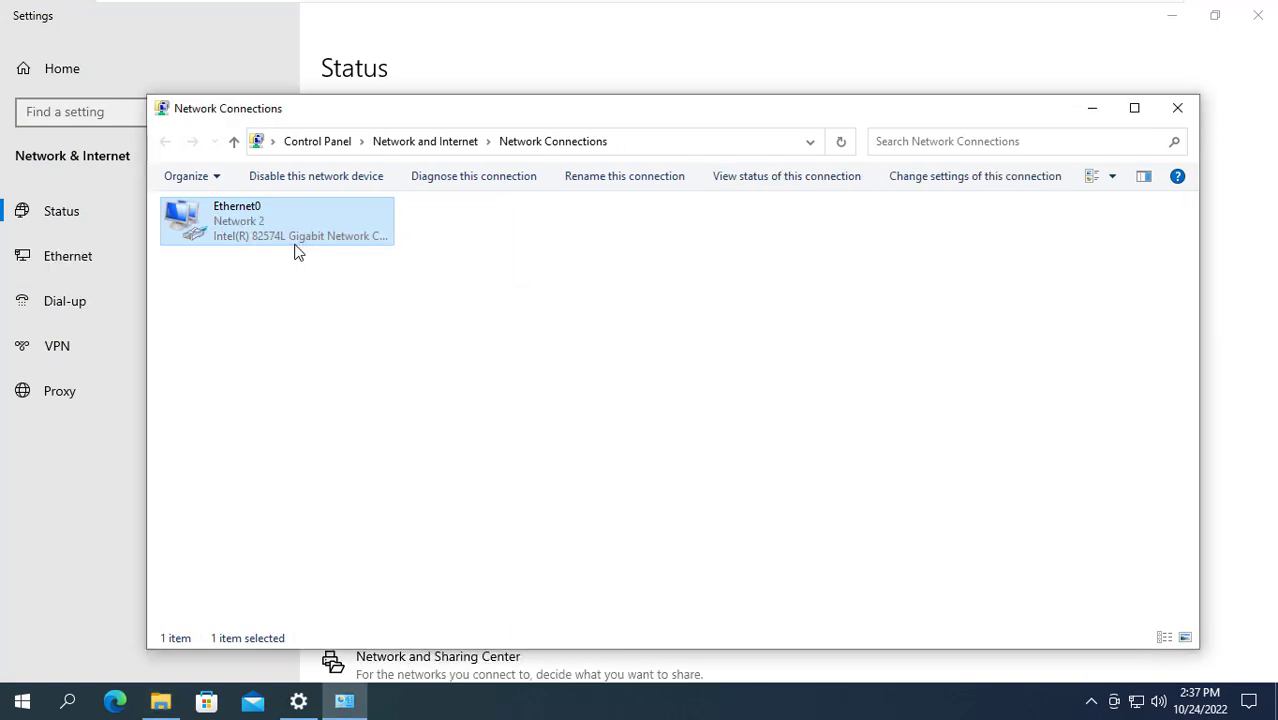
{"action": "left_click", "coordinate": [1177, 108]}
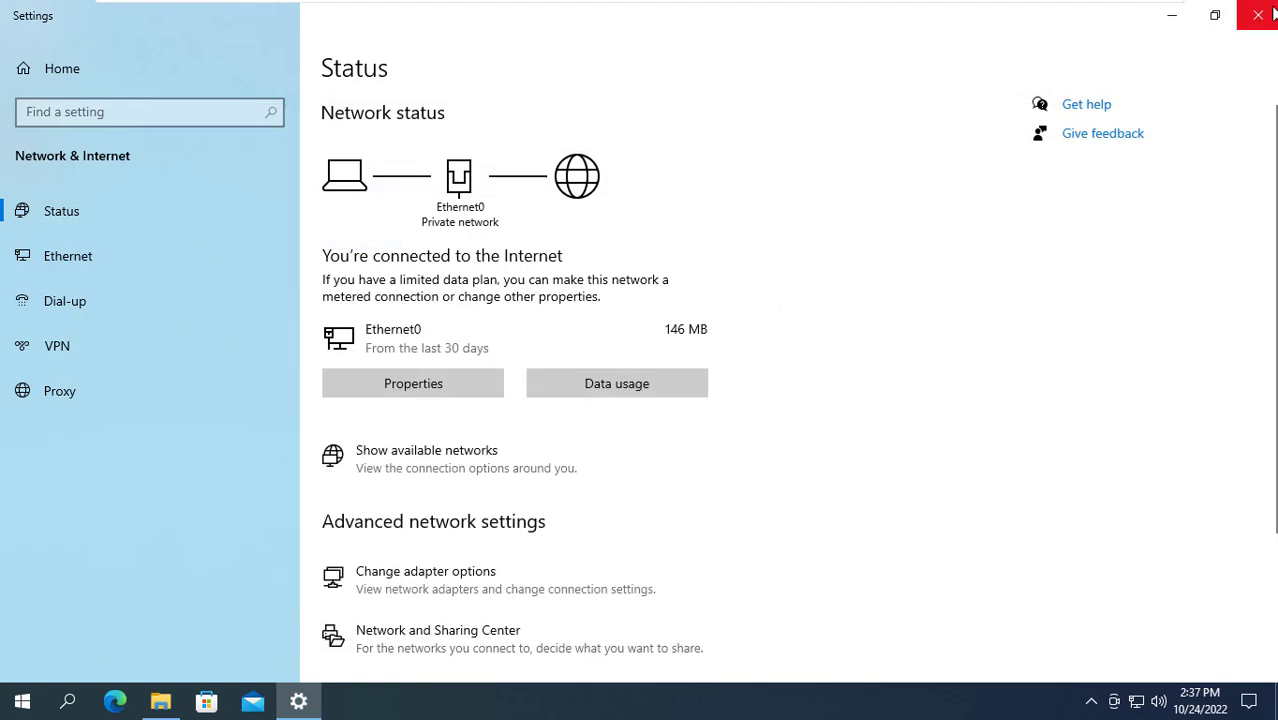
{"action": "left_click", "coordinate": [1257, 15]}
{"action": "mouse_move", "coordinate": [1136, 704]}
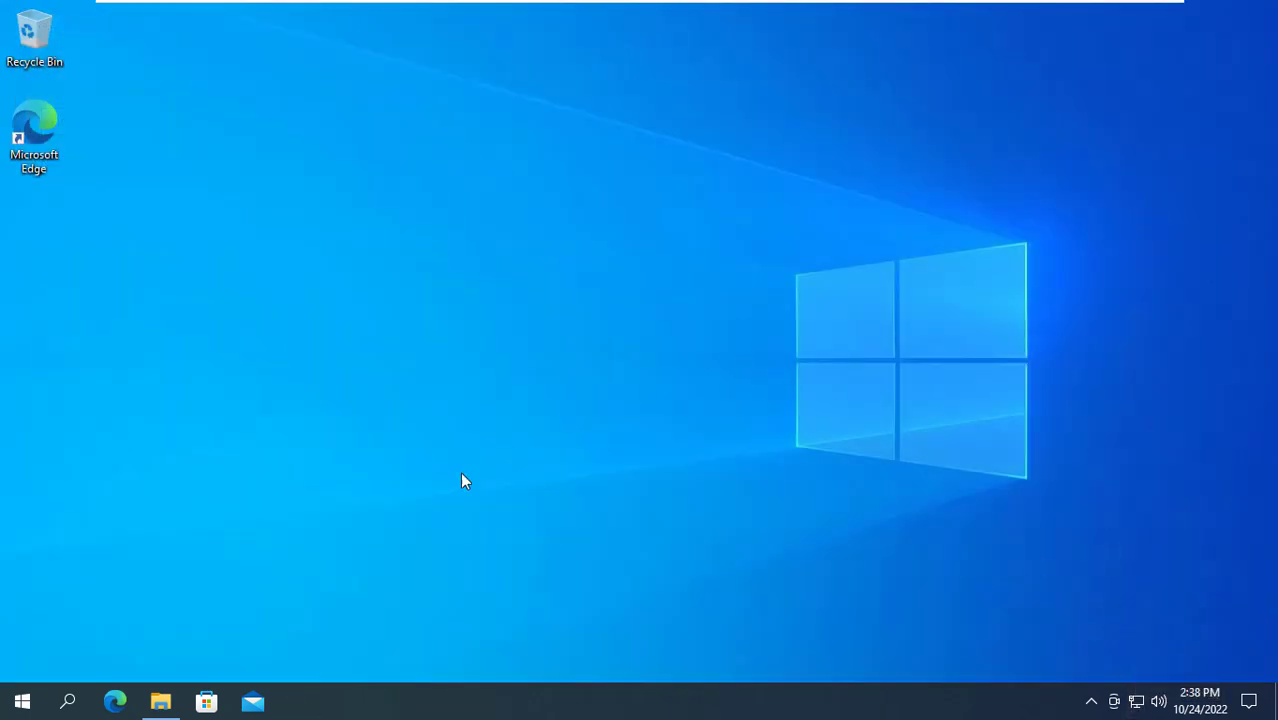
- Open the reconnected Z: network drive on the client and look over its files
{"action": "left_click", "coordinate": [160, 702]}
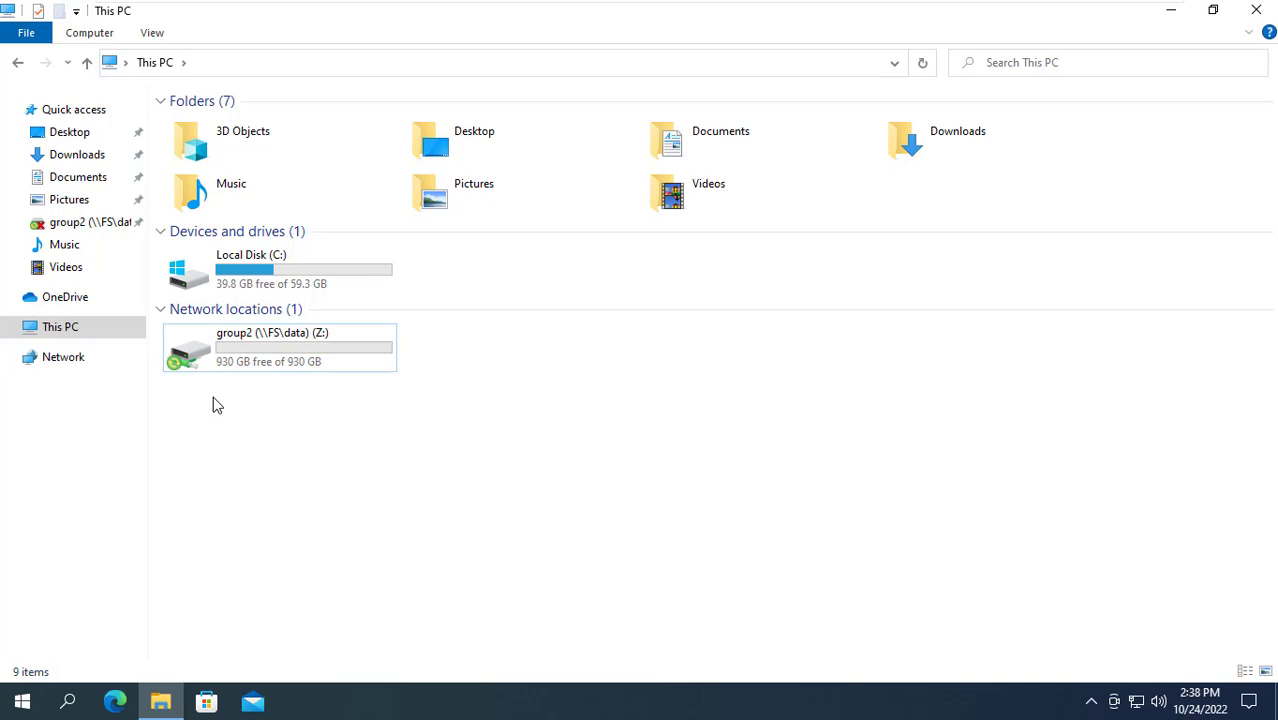
{"action": "double_click", "coordinate": [228, 352]}
{"action": "left_click_drag", "start_coordinate": [208, 195], "coordinate": [265, 128]}
{"action": "left_click", "coordinate": [585, 308]}
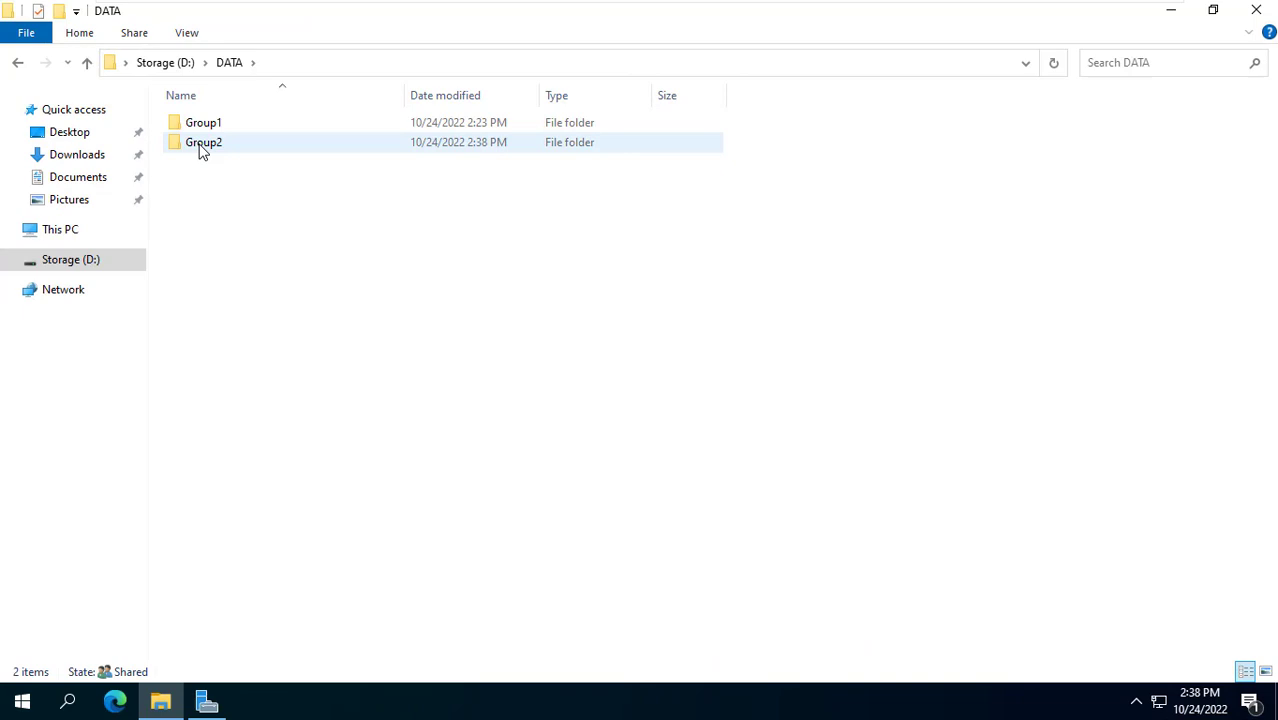
- On the file server, open D:\DATA\Group2, check the Sync_Test document's content, close it and return to the DATA folder
{"action": "double_click", "coordinate": [200, 150]}
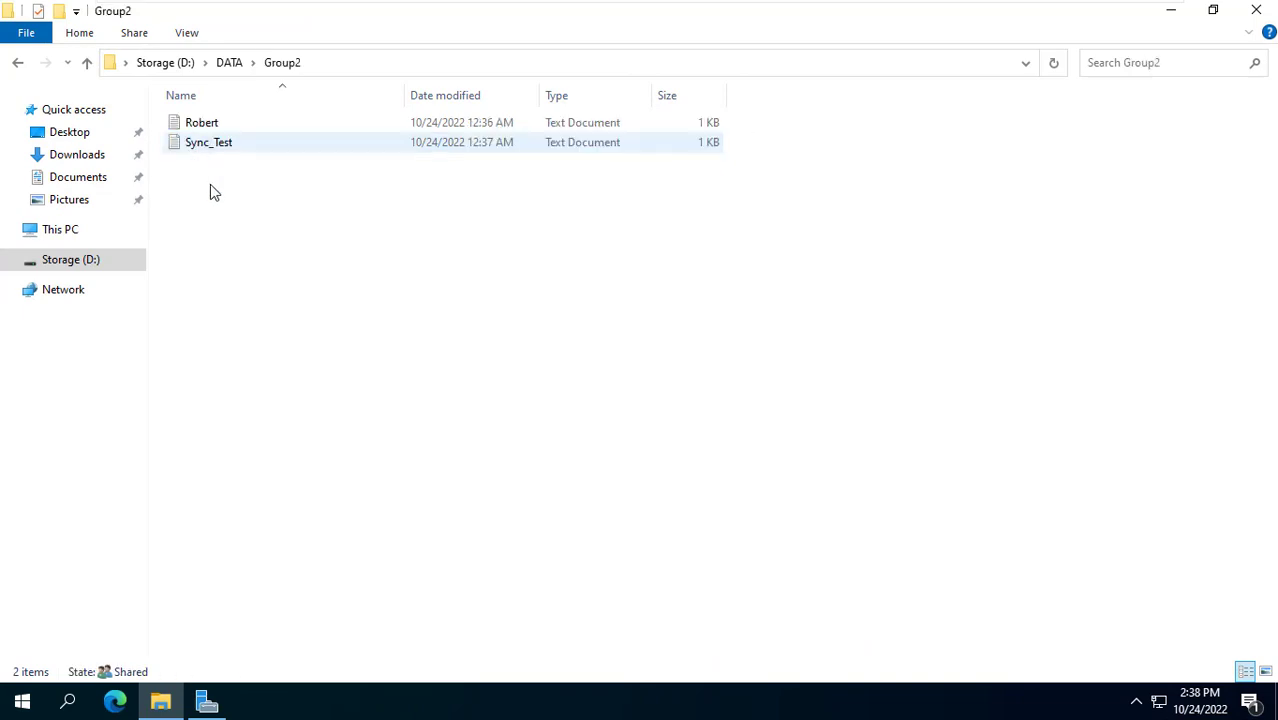
{"action": "left_click_drag", "start_coordinate": [200, 197], "coordinate": [283, 100]}
{"action": "double_click", "coordinate": [200, 146]}
{"action": "left_click_drag", "start_coordinate": [221, 165], "coordinate": [165, 164]}
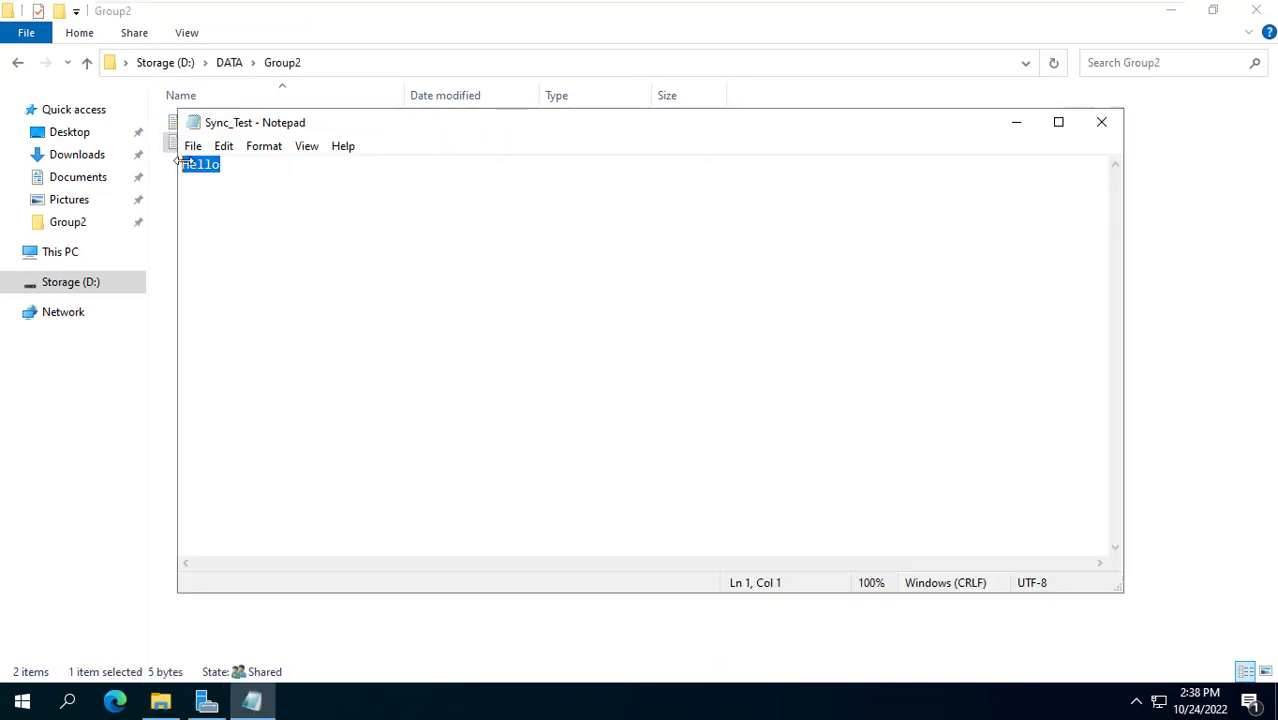
{"action": "left_click", "coordinate": [1101, 123]}
{"action": "left_click", "coordinate": [645, 314]}
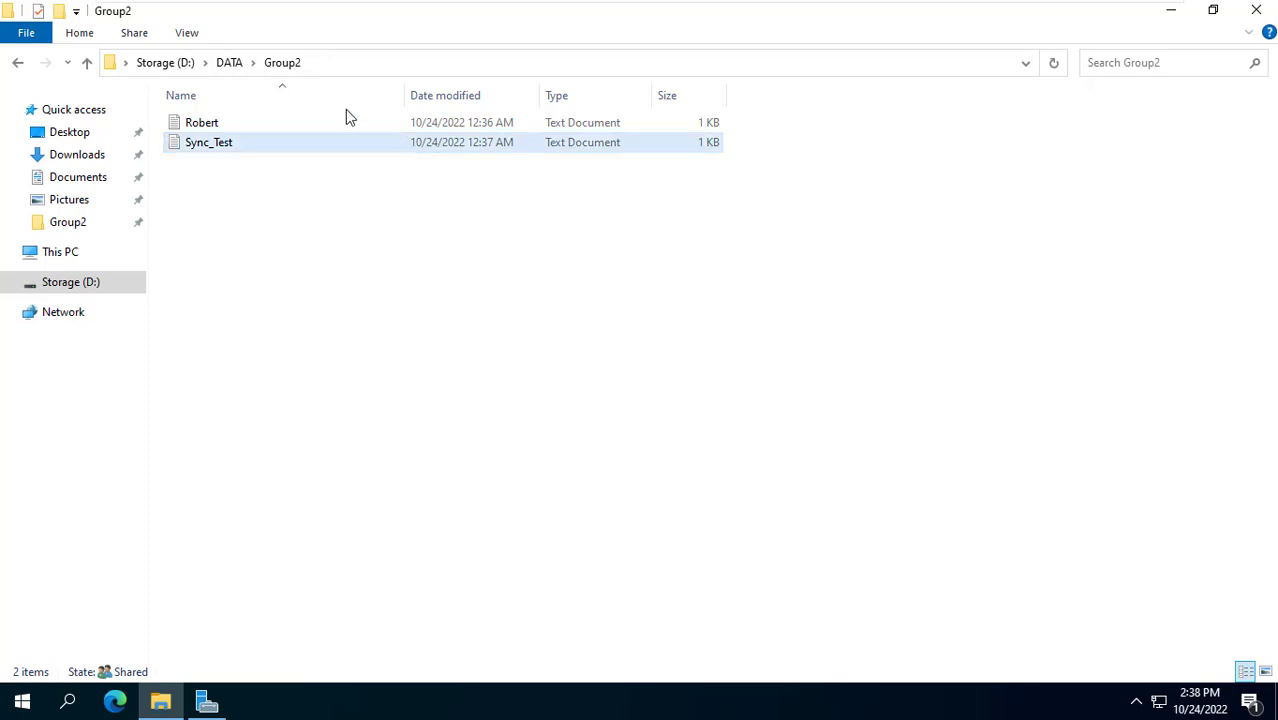
{"action": "left_click", "coordinate": [244, 67]}
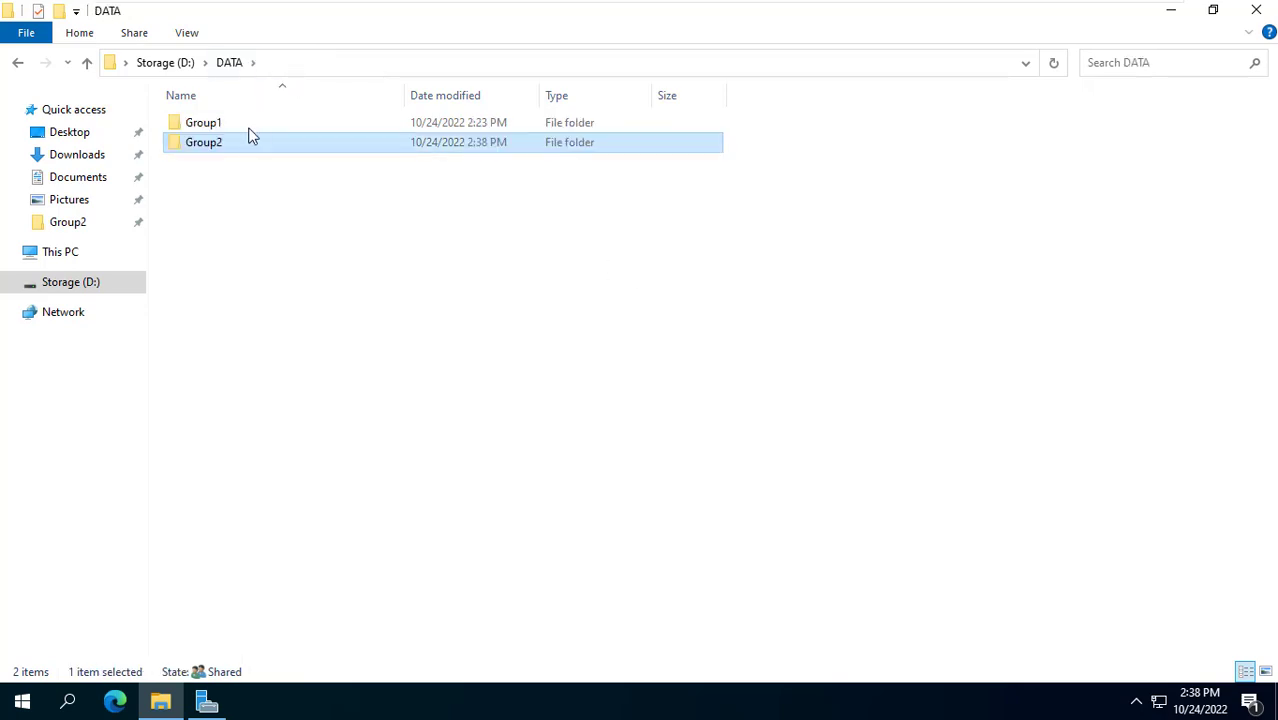
- Review the Group2 group's permissions on the Group2 folder and open the folder's advanced security settings
{"action": "right_click", "coordinate": [233, 150]}
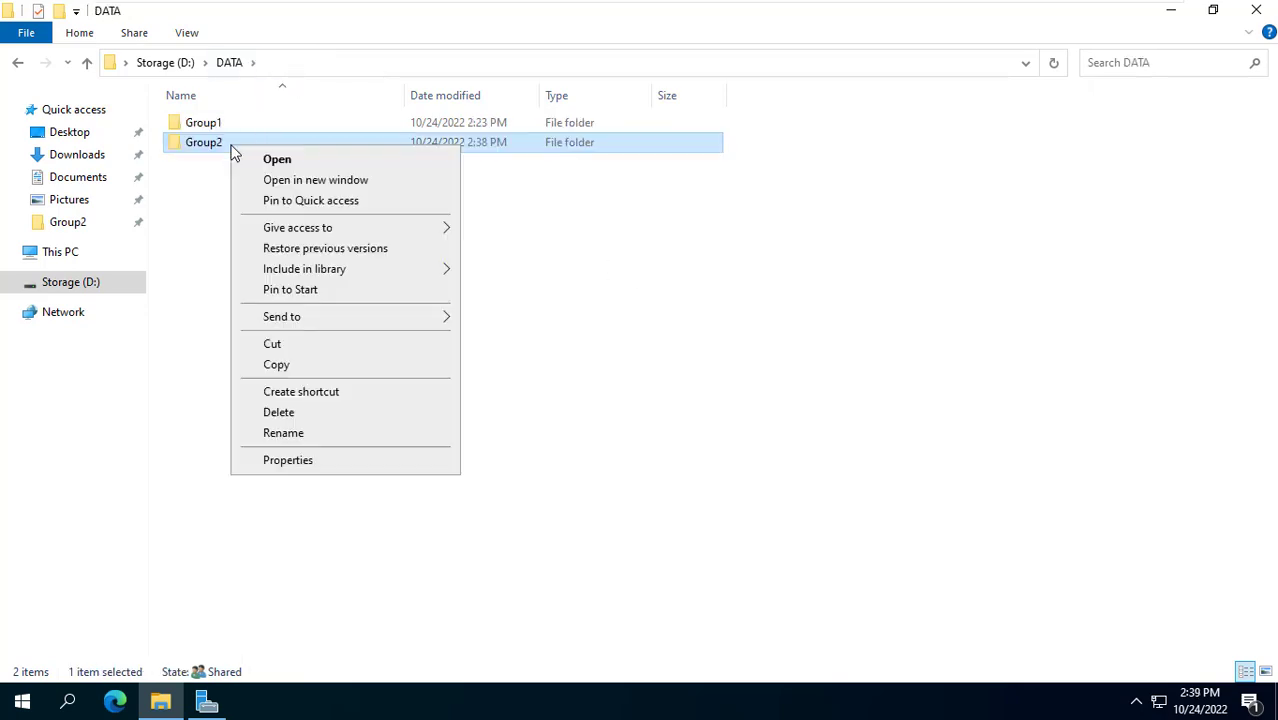
{"action": "left_click", "coordinate": [288, 460]}
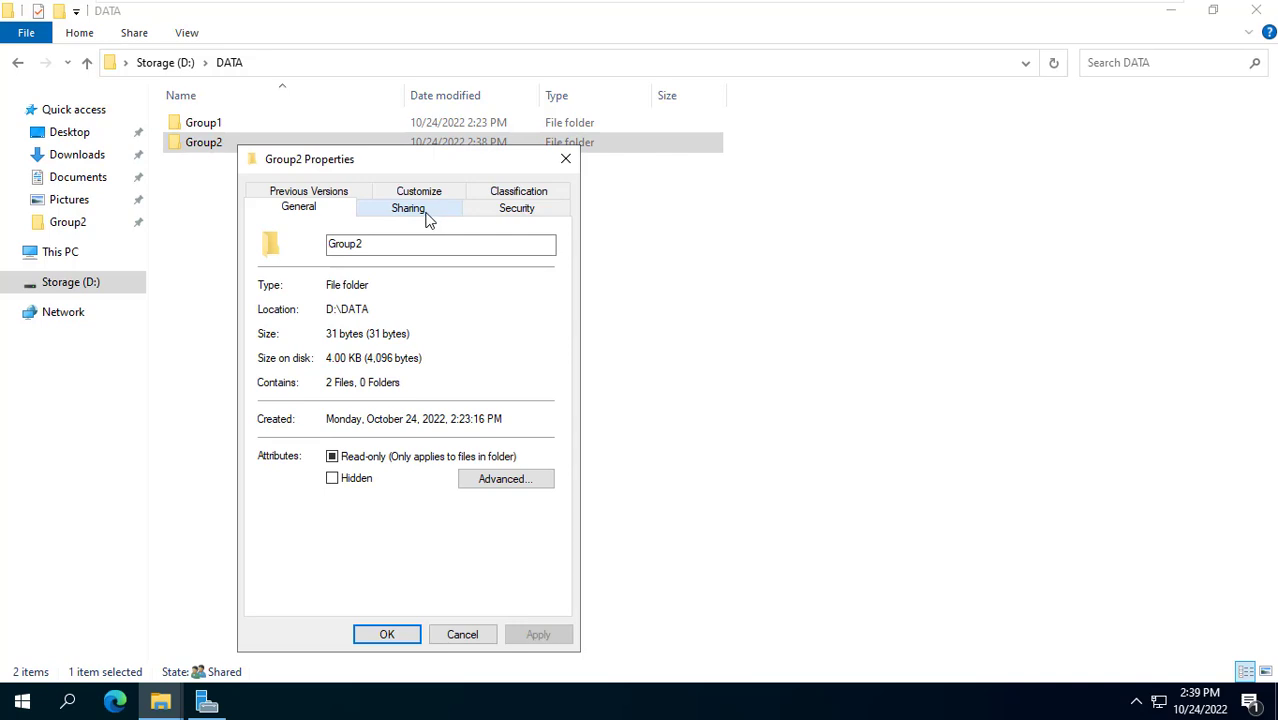
{"action": "left_click", "coordinate": [513, 216]}
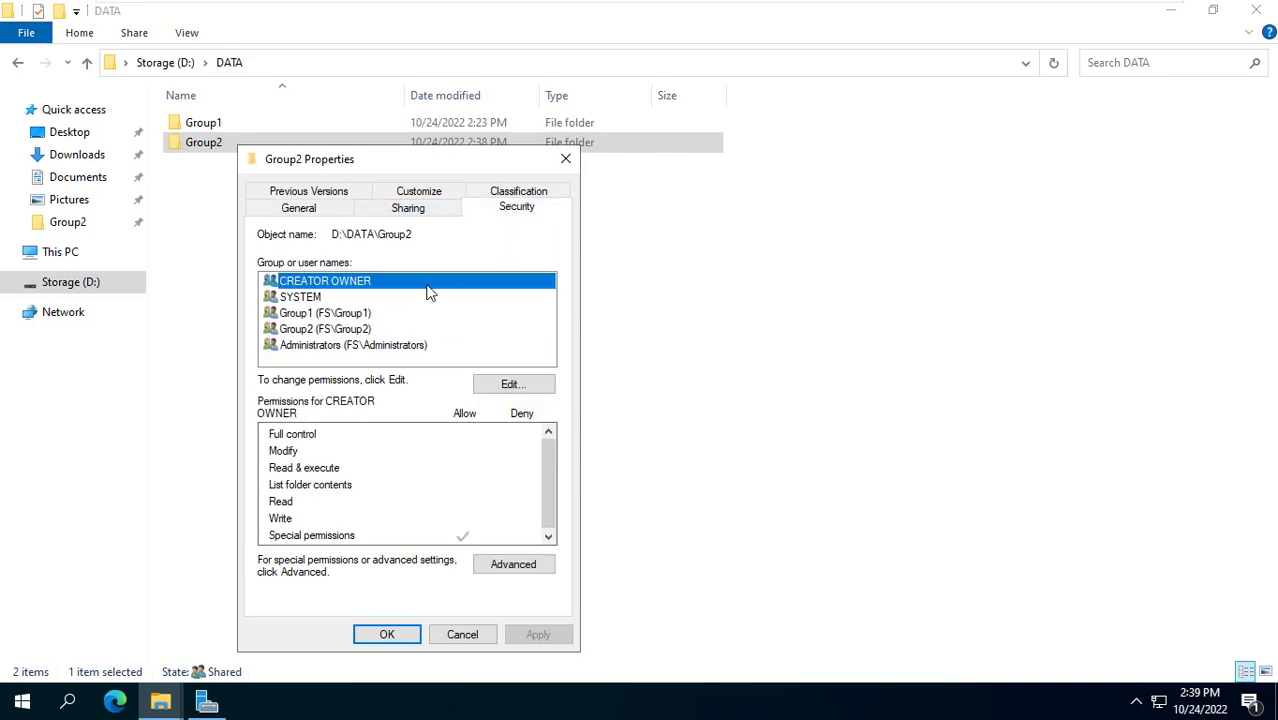
{"action": "left_click", "coordinate": [378, 329]}
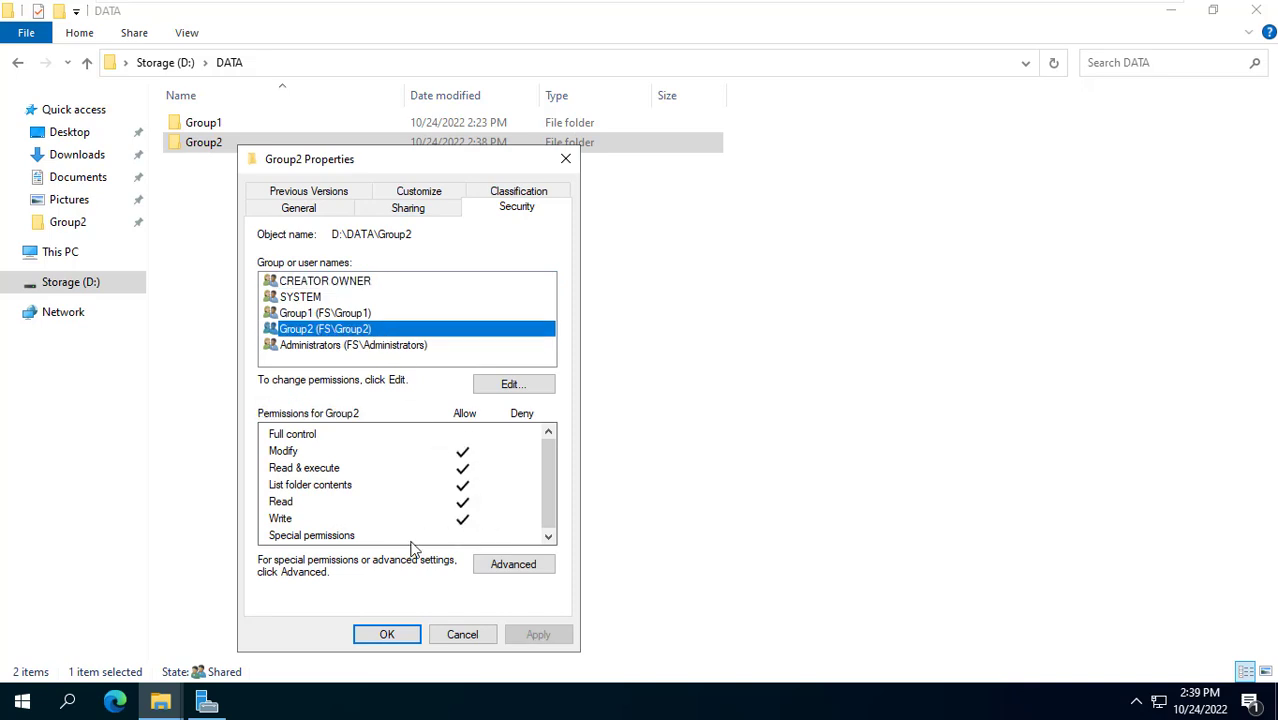
{"action": "left_click", "coordinate": [328, 539]}
{"action": "left_click", "coordinate": [514, 567]}
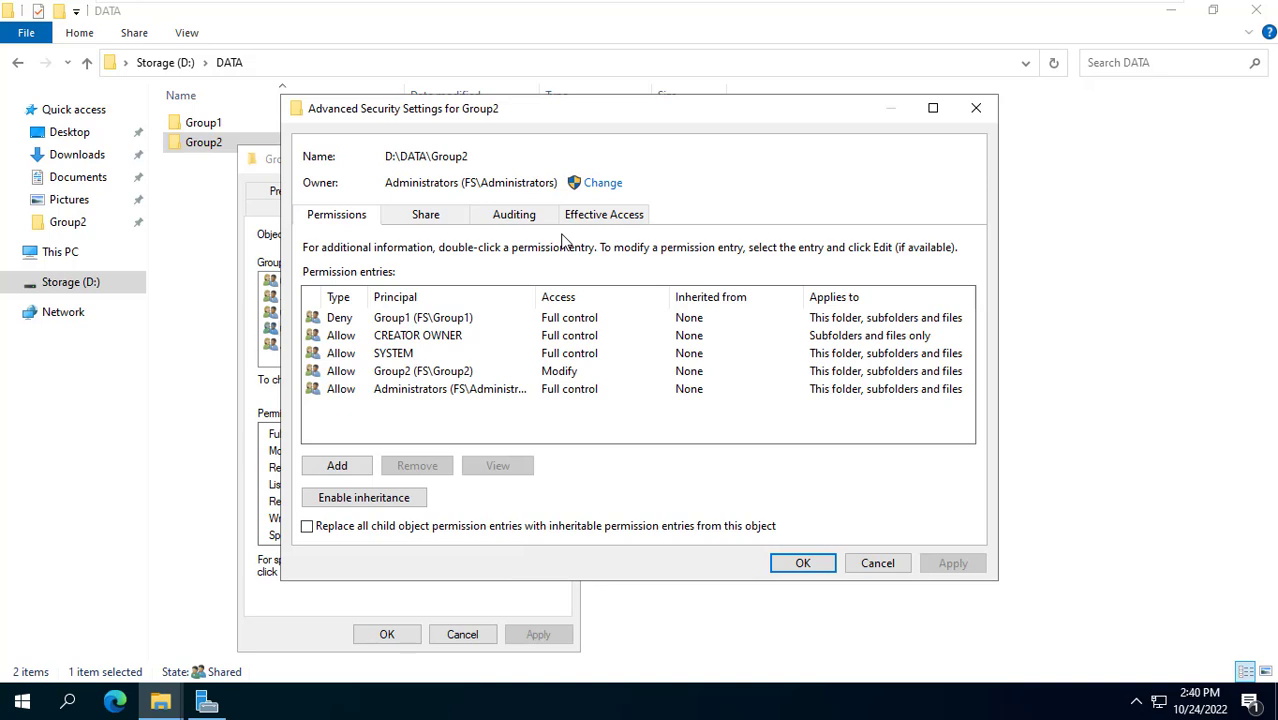
- Remove the Delete permission from the Group2 group's allow entry and confirm the folder's security settings
{"action": "left_click", "coordinate": [438, 373]}
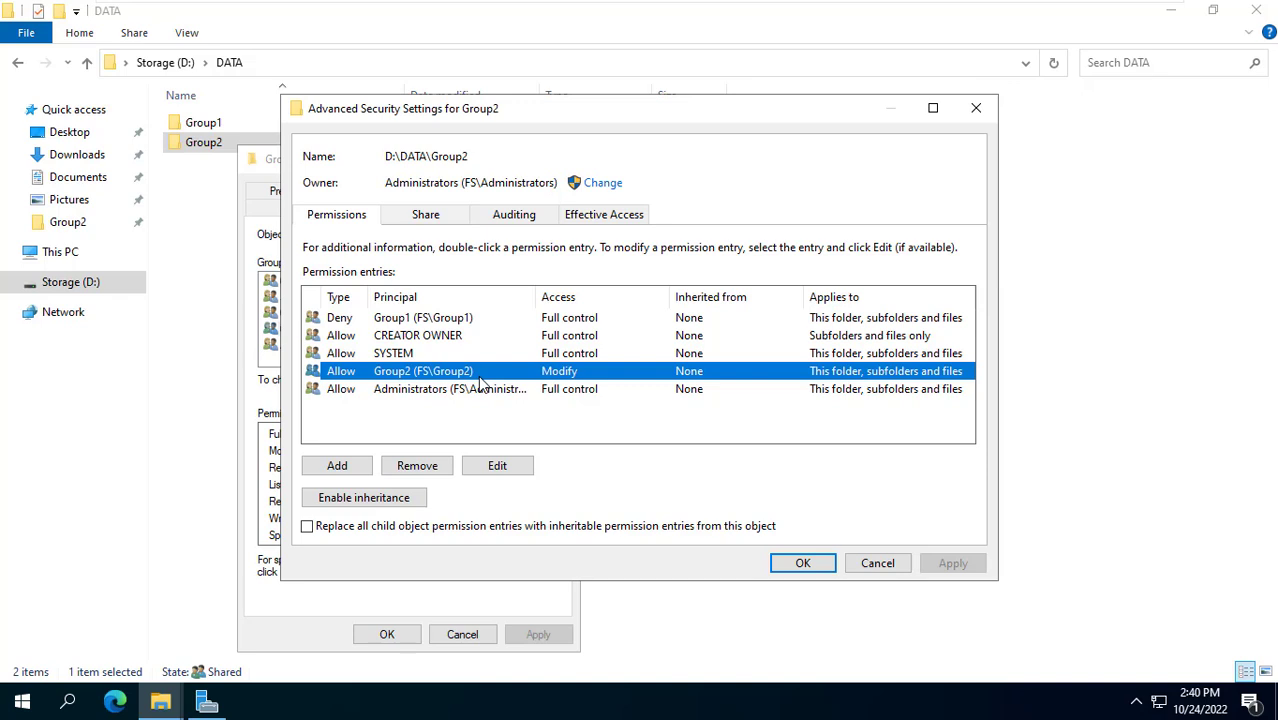
{"action": "left_click", "coordinate": [497, 465]}
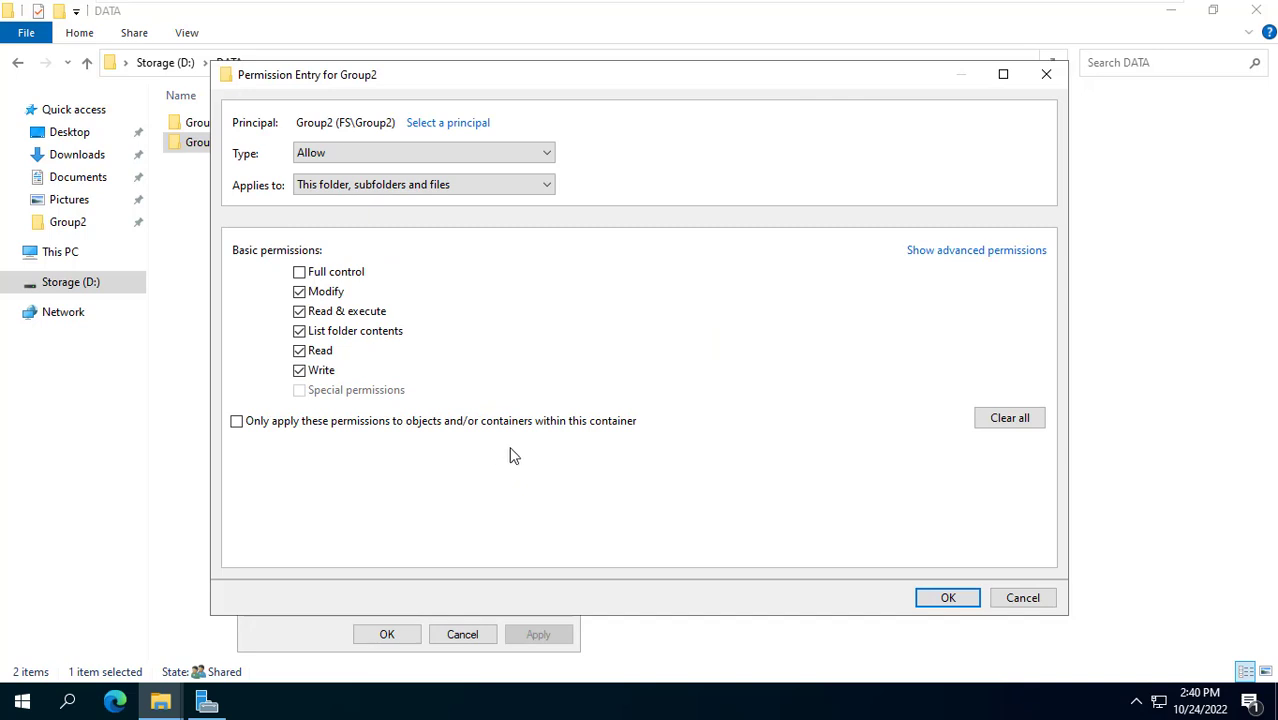
{"action": "left_click", "coordinate": [987, 255]}
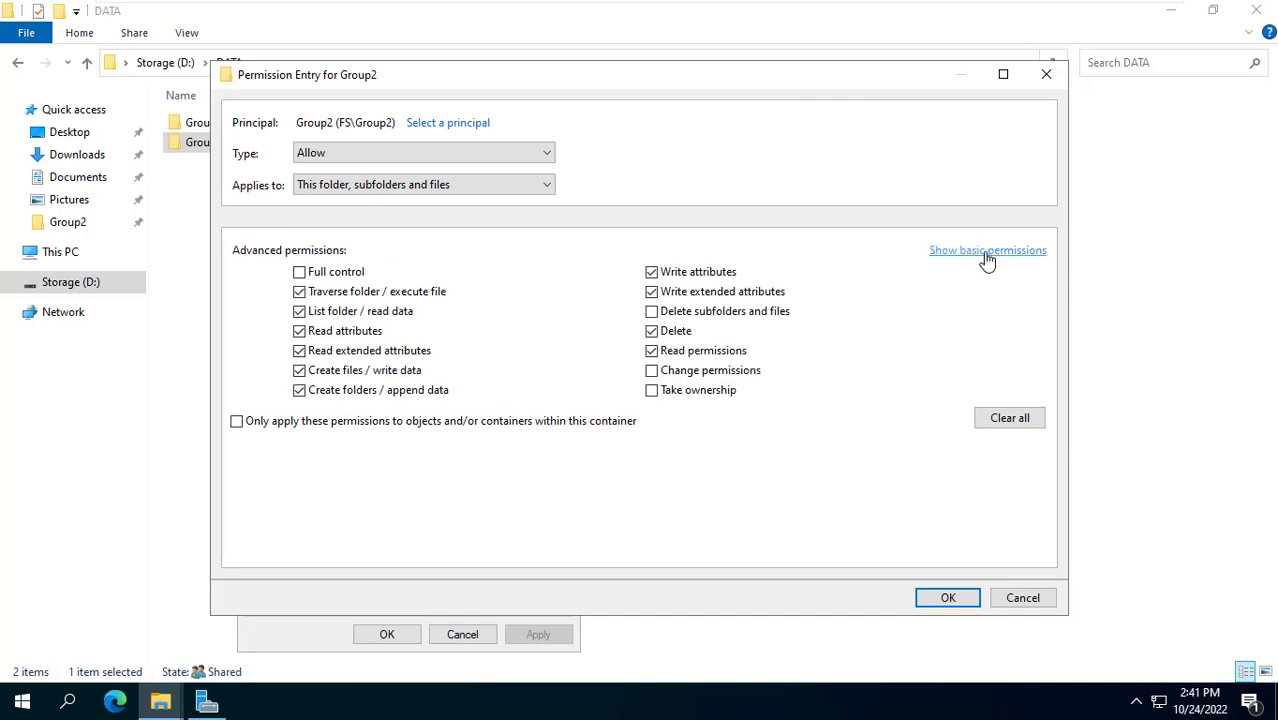
{"action": "left_click", "coordinate": [653, 333]}
{"action": "left_click", "coordinate": [943, 599]}
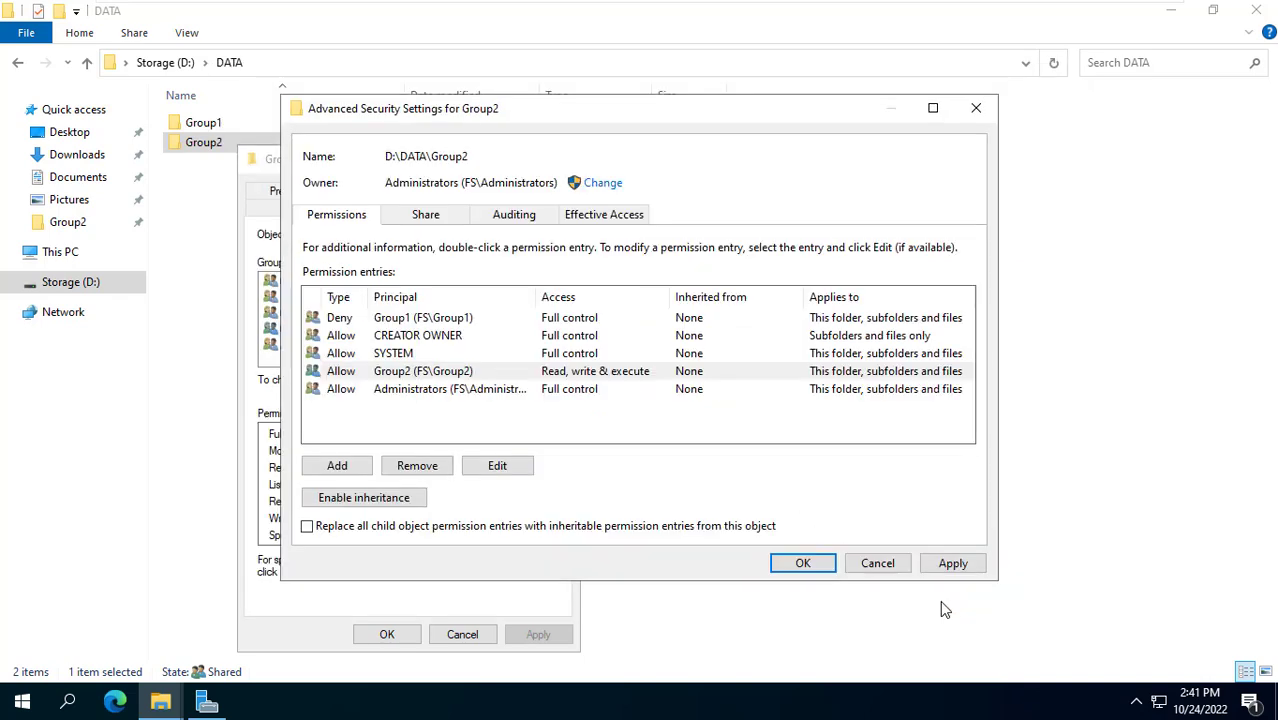
{"action": "left_click", "coordinate": [812, 565]}
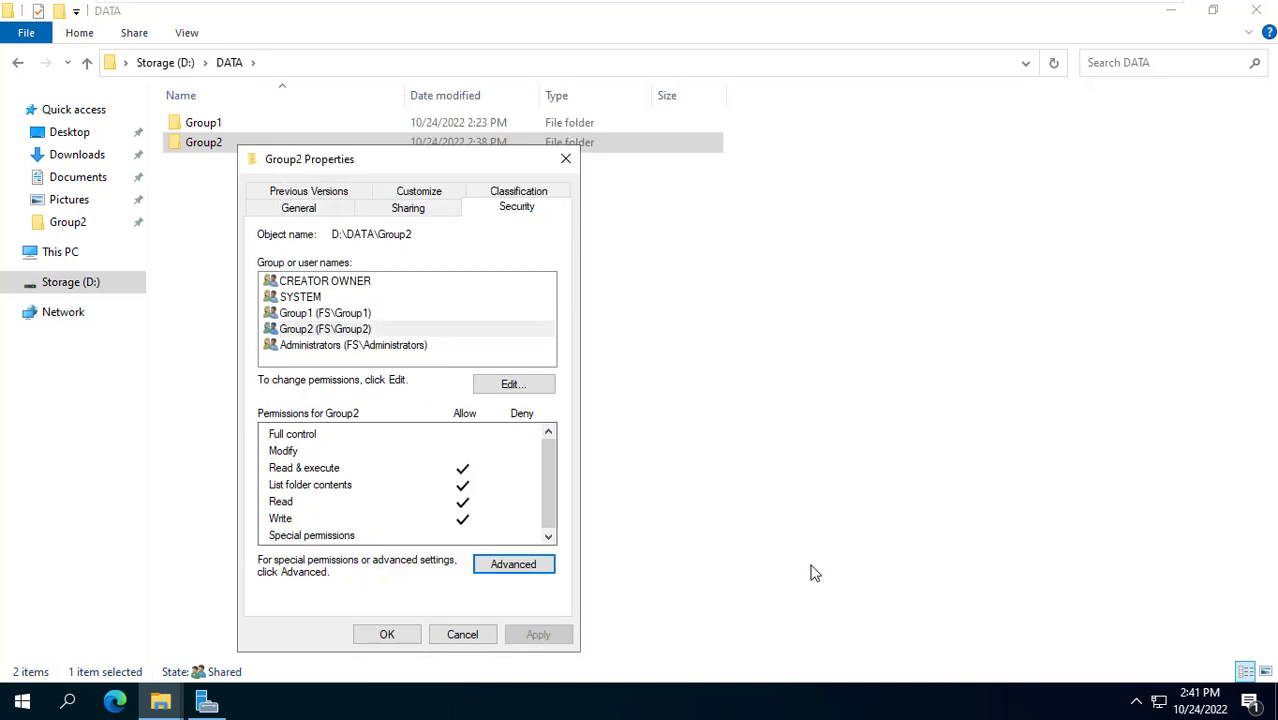
{"action": "left_click", "coordinate": [387, 635]}
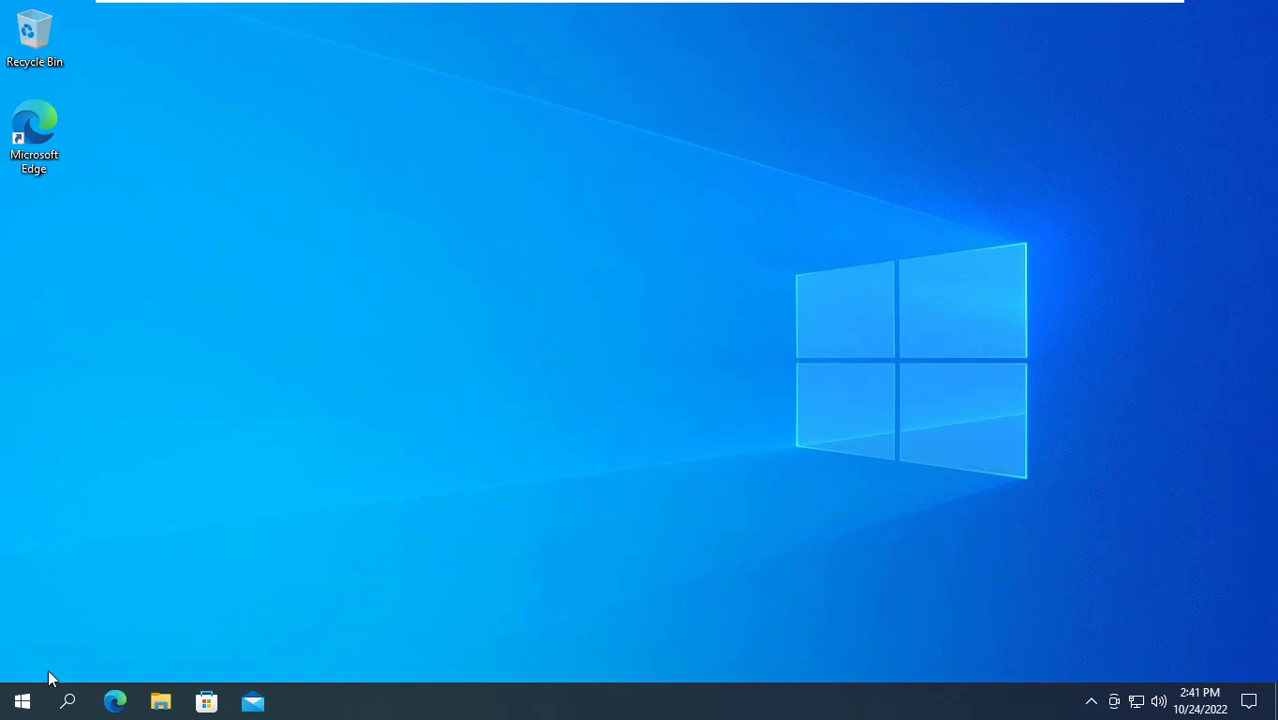
- On the client, browse to \\FS\ through the Run dialog and open the data share
{"action": "right_click", "coordinate": [22, 701]}
{"action": "left_click", "coordinate": [76, 600]}
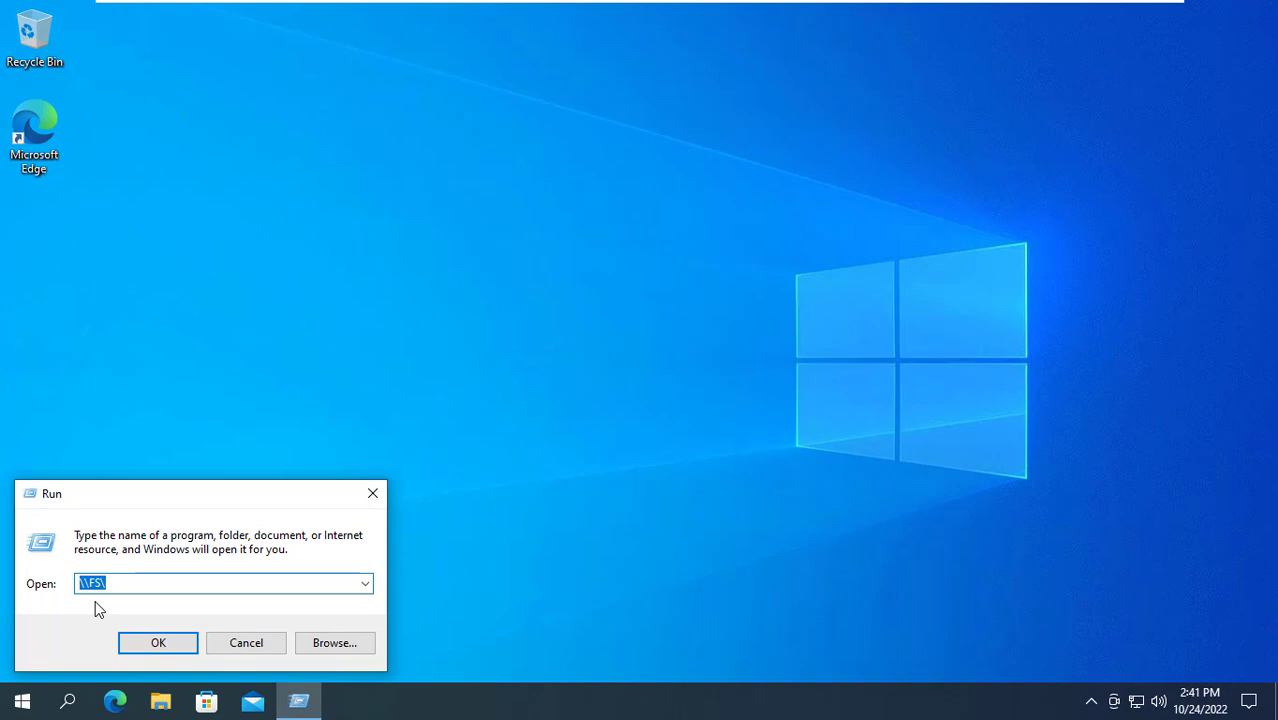
{"action": "left_click", "coordinate": [160, 643]}
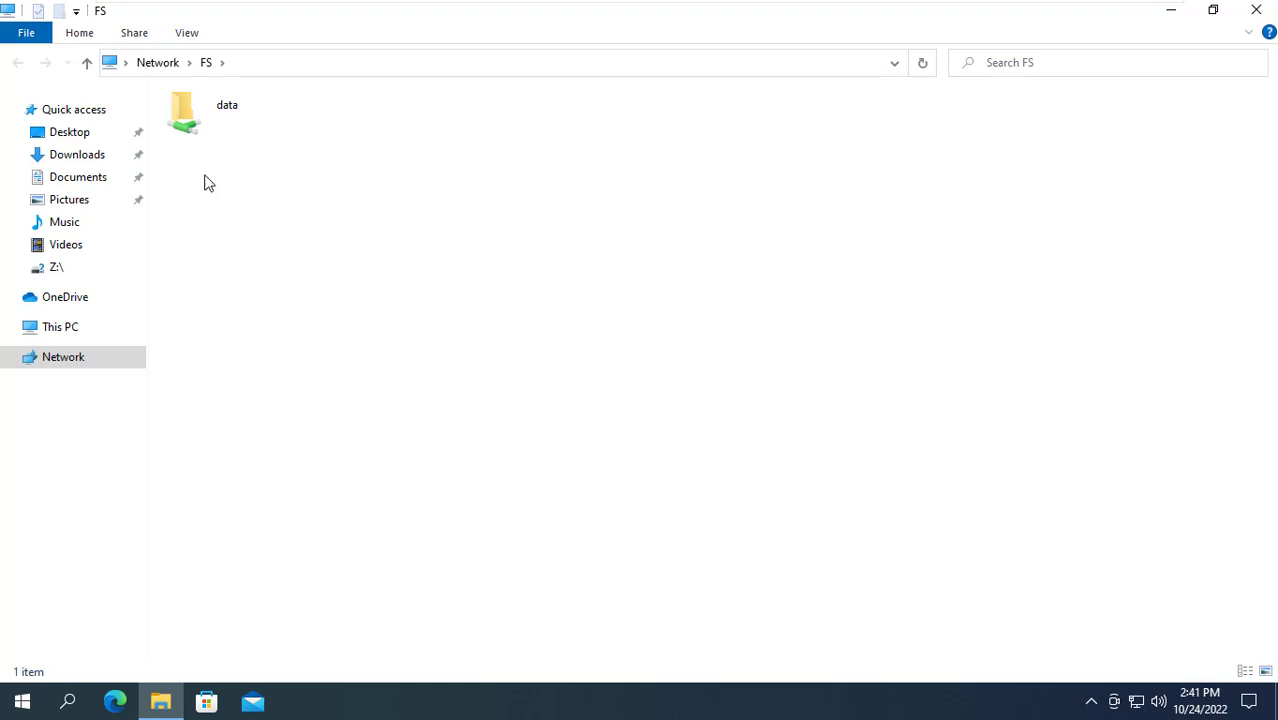
{"action": "left_click", "coordinate": [192, 137]}
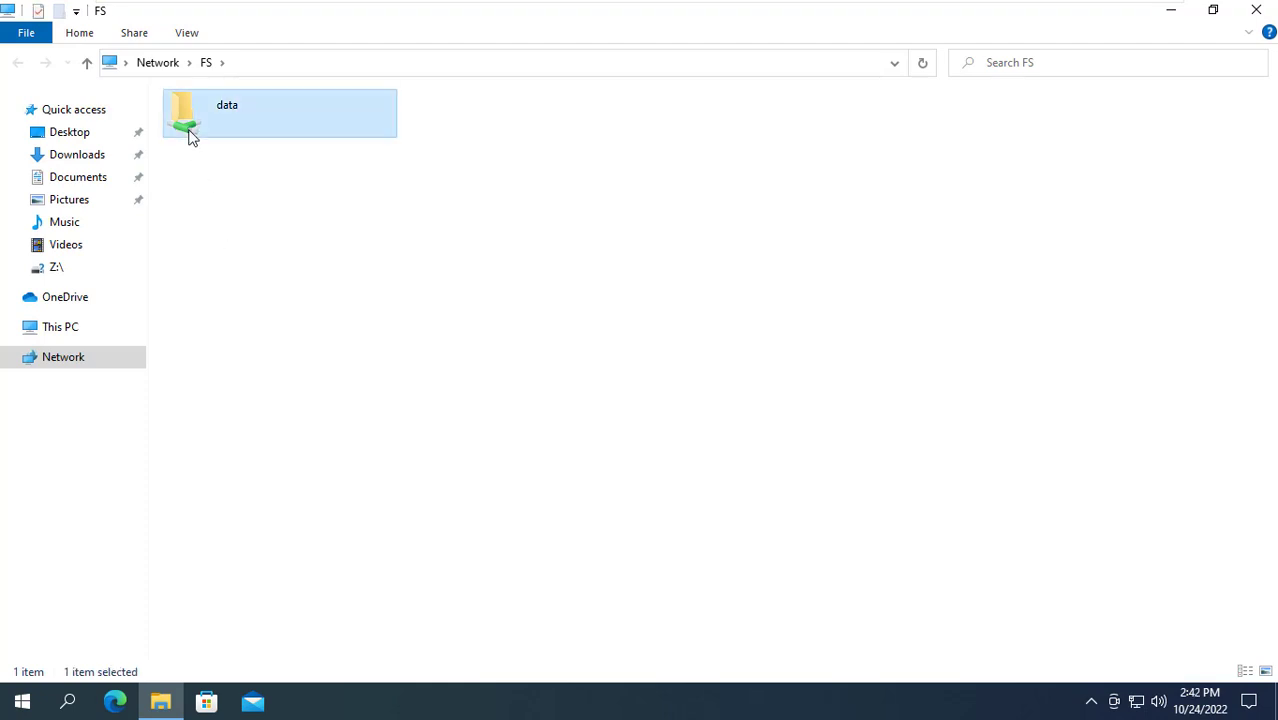
{"action": "double_click", "coordinate": [208, 113]}
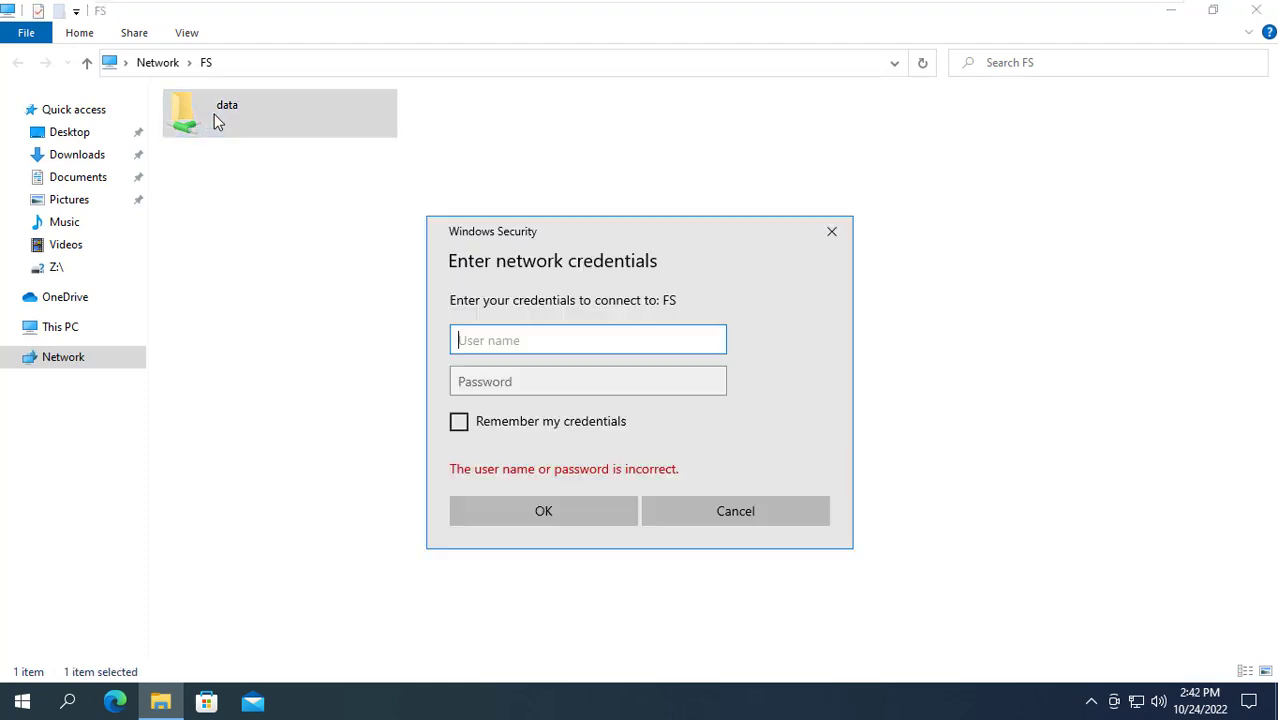
- Connect to FS by entering the account's user name and password in the network credentials prompt
{"action": "type", "text": "Jennifer"}
{"action": "key", "text": "Tab"}
{"action": "type", "text": "********"}
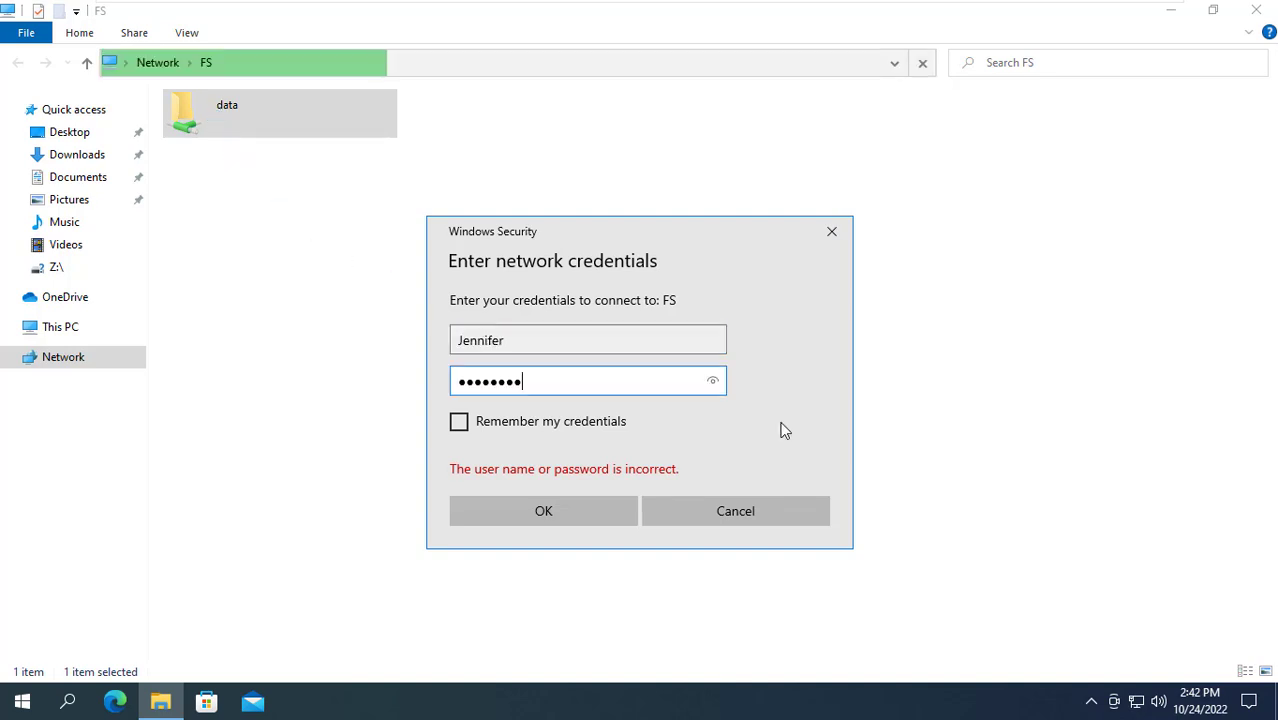
{"action": "type", "text": "****"}
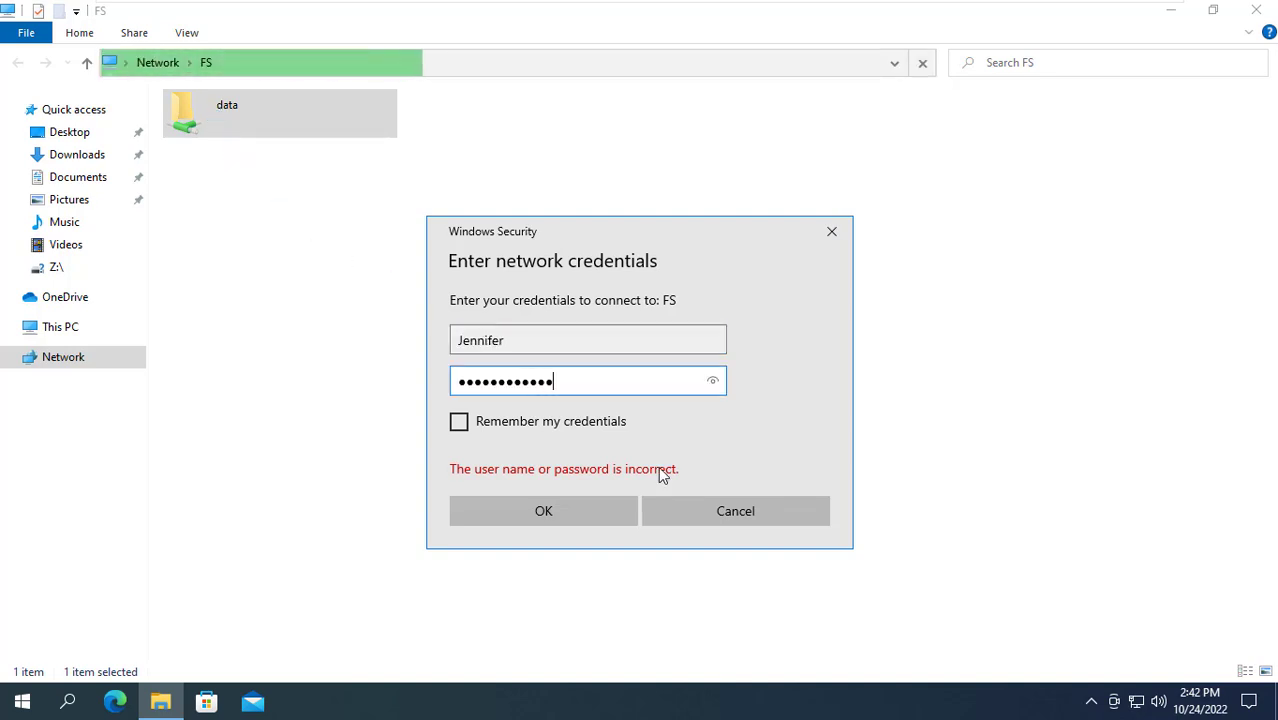
{"action": "left_click", "coordinate": [587, 513]}
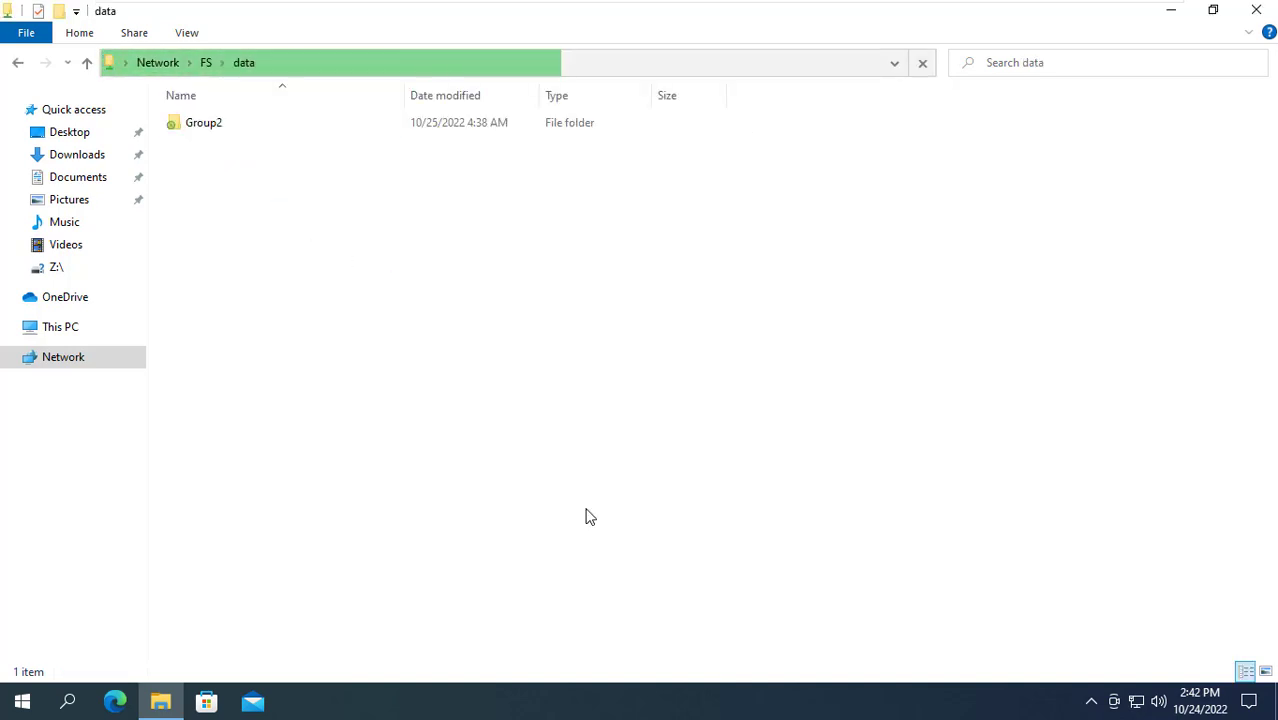
- Open the Group2 folder in the data share and check the Sync_Test file's owner in its detailed properties
{"action": "double_click", "coordinate": [223, 138]}
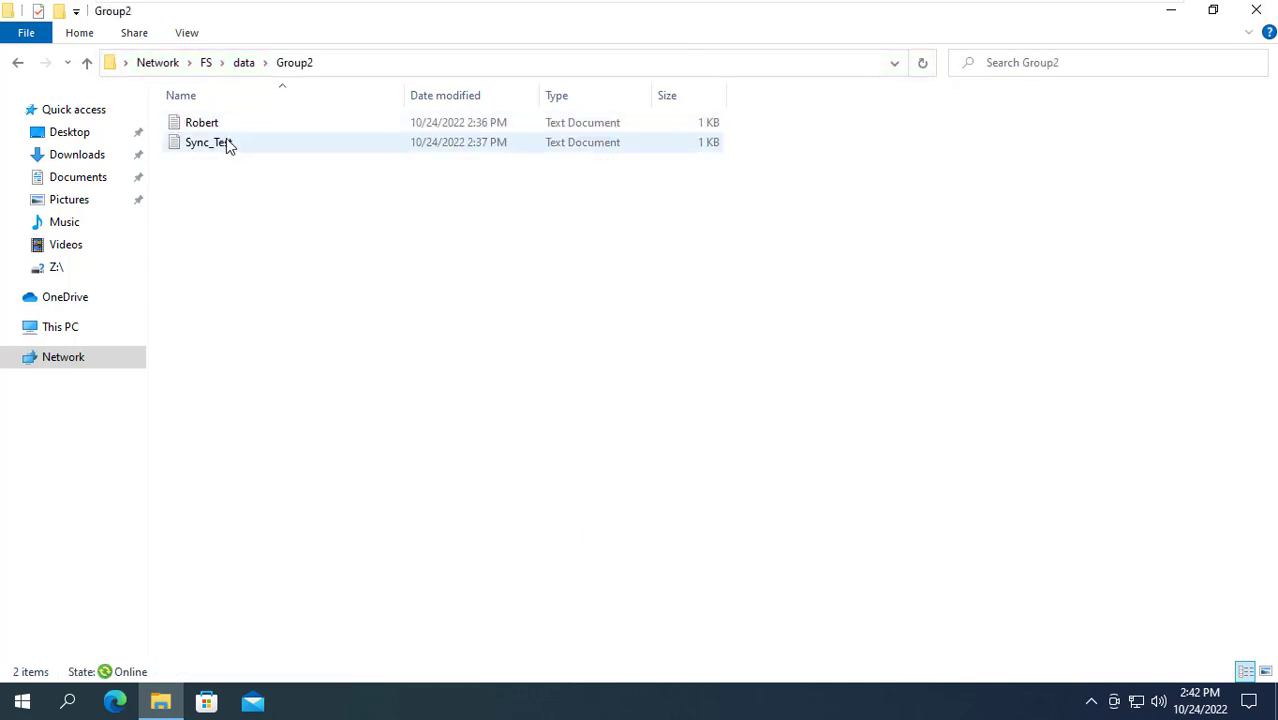
{"action": "left_click", "coordinate": [226, 150]}
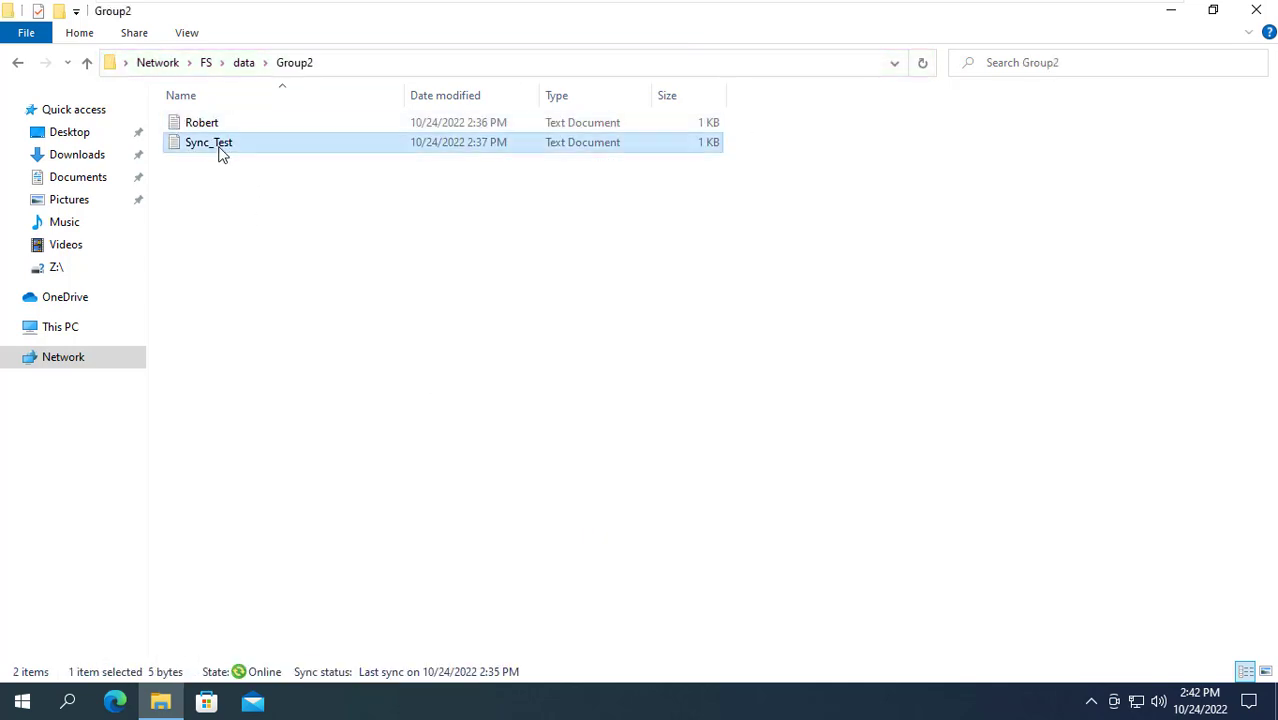
{"action": "right_click", "coordinate": [228, 148]}
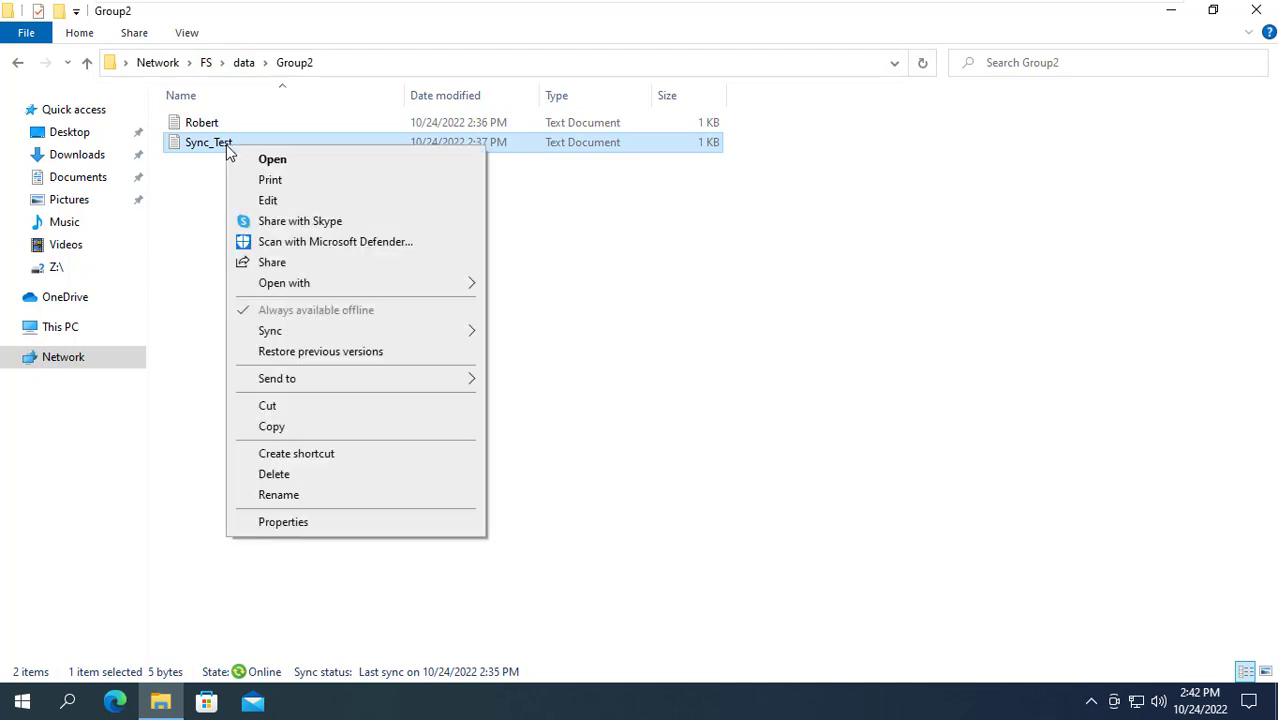
{"action": "left_click", "coordinate": [285, 527]}
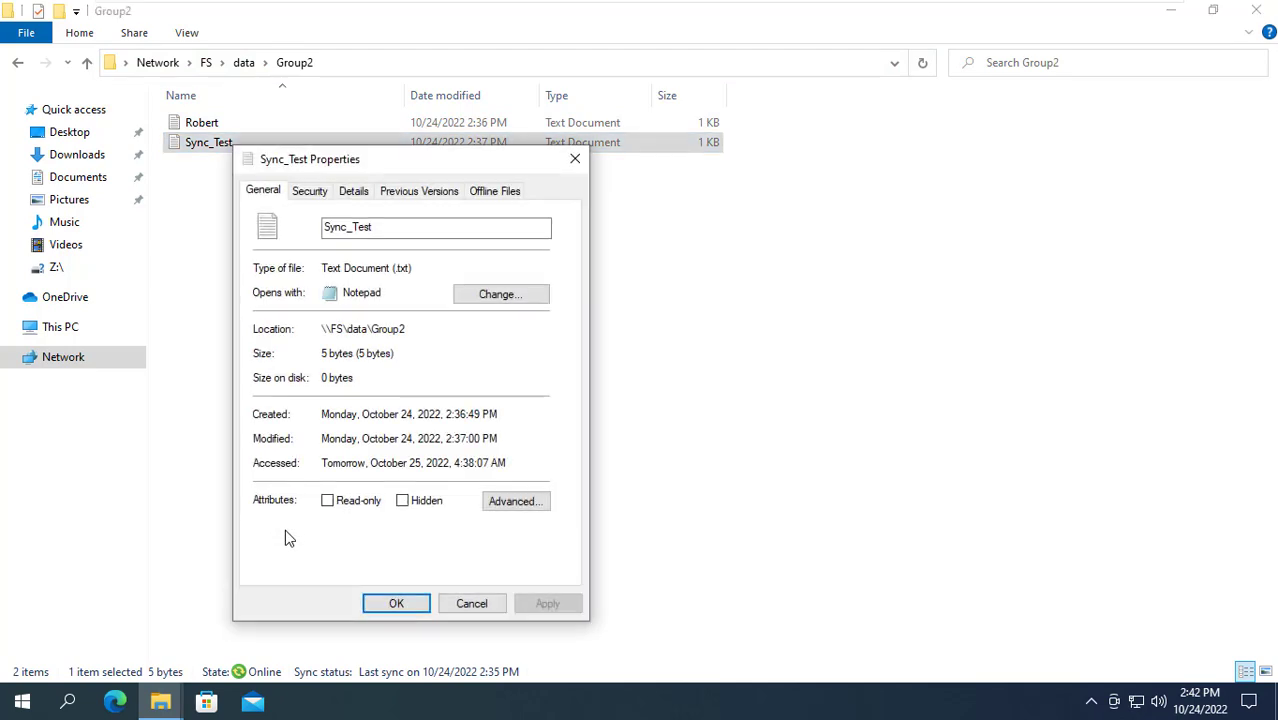
{"action": "left_click", "coordinate": [364, 196]}
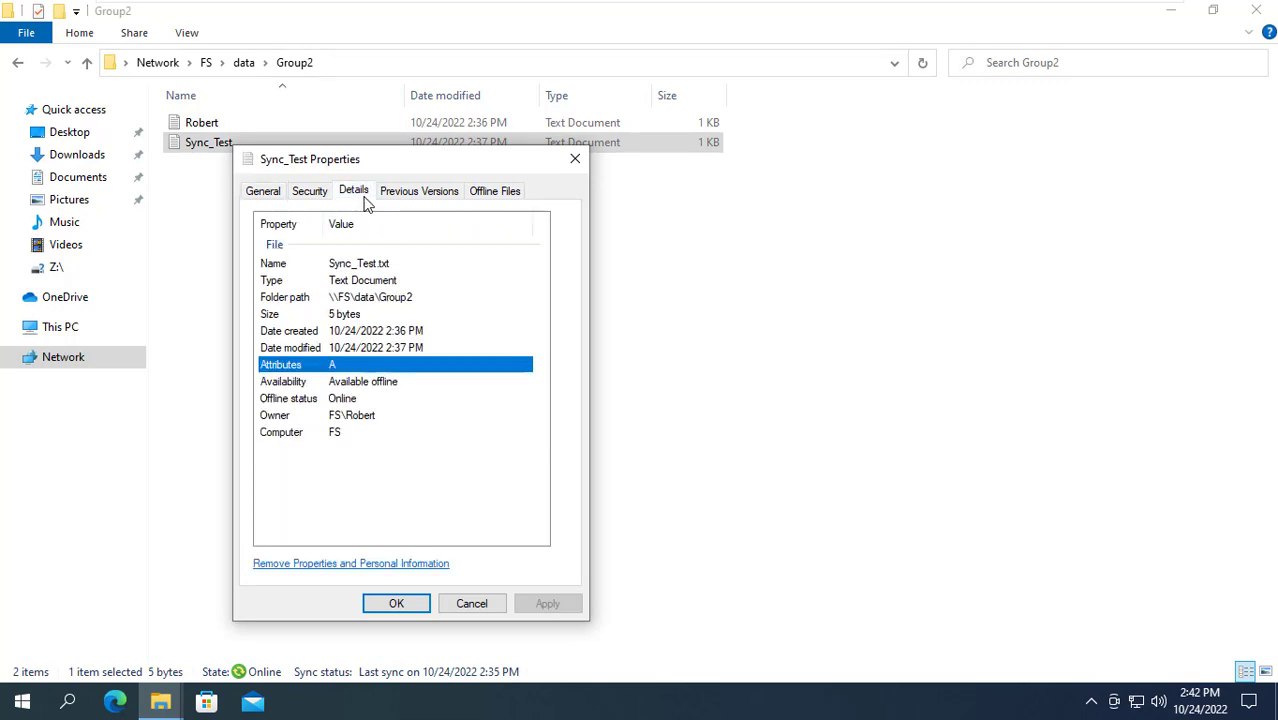
{"action": "left_click", "coordinate": [330, 416]}
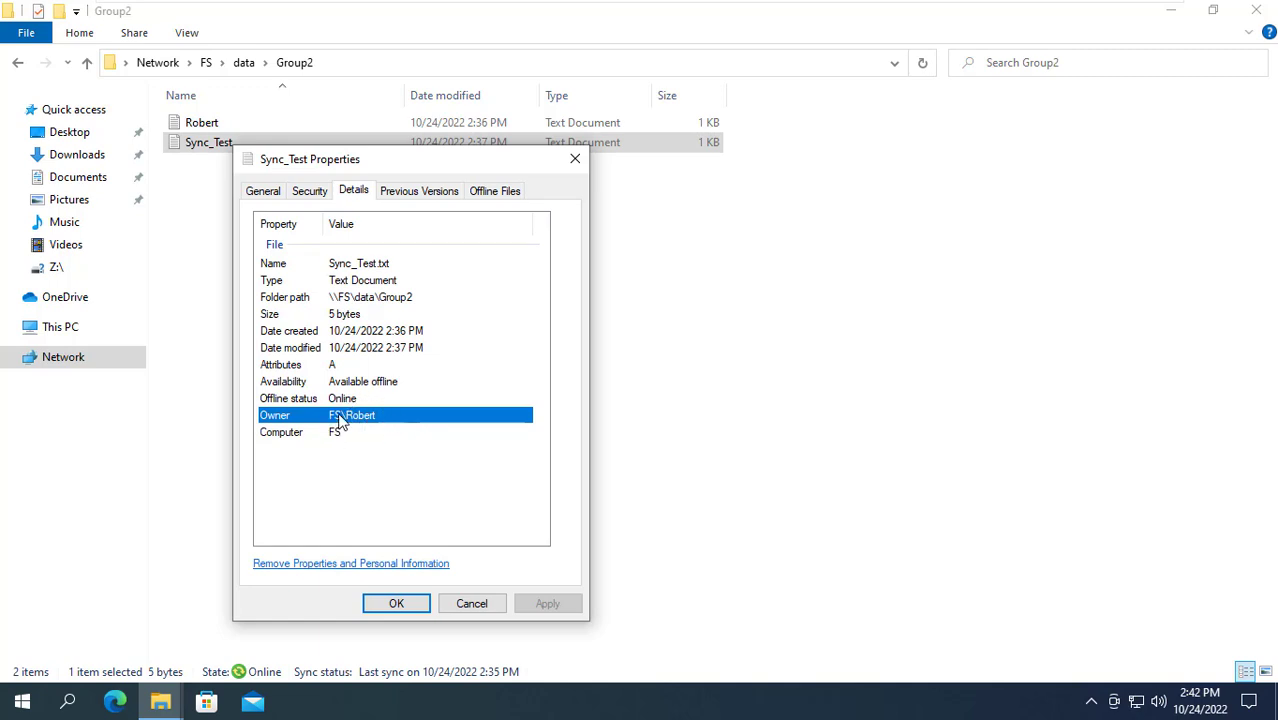
{"action": "left_click", "coordinate": [414, 607]}
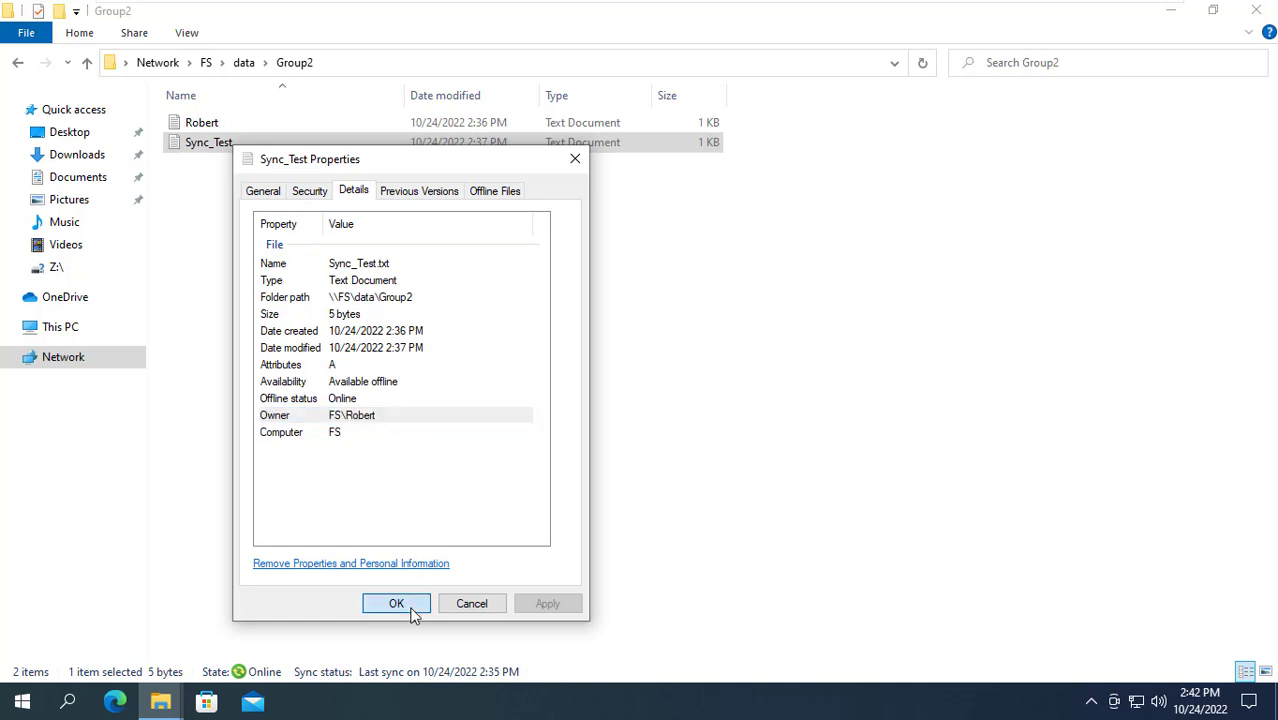
- Try to permanently delete the Sync_Test file from the Group2 folder to test the delete restriction
{"action": "right_click", "coordinate": [237, 145]}
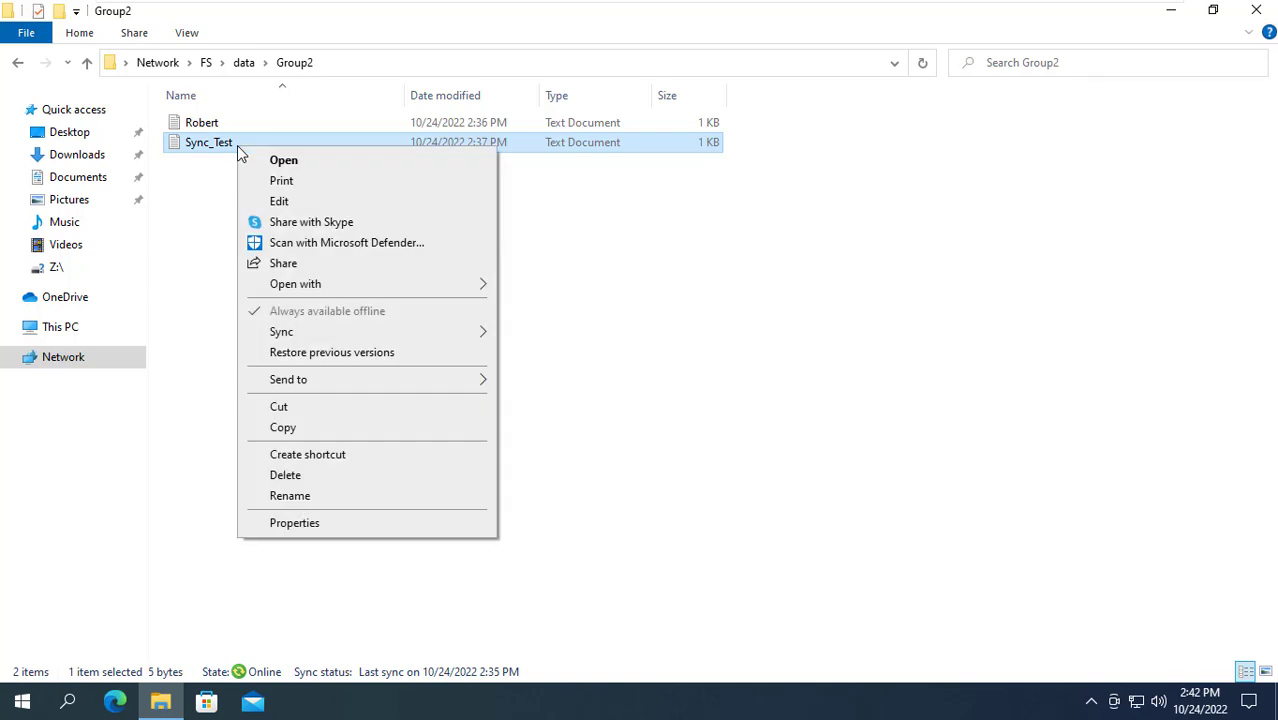
{"action": "left_click", "coordinate": [338, 477]}
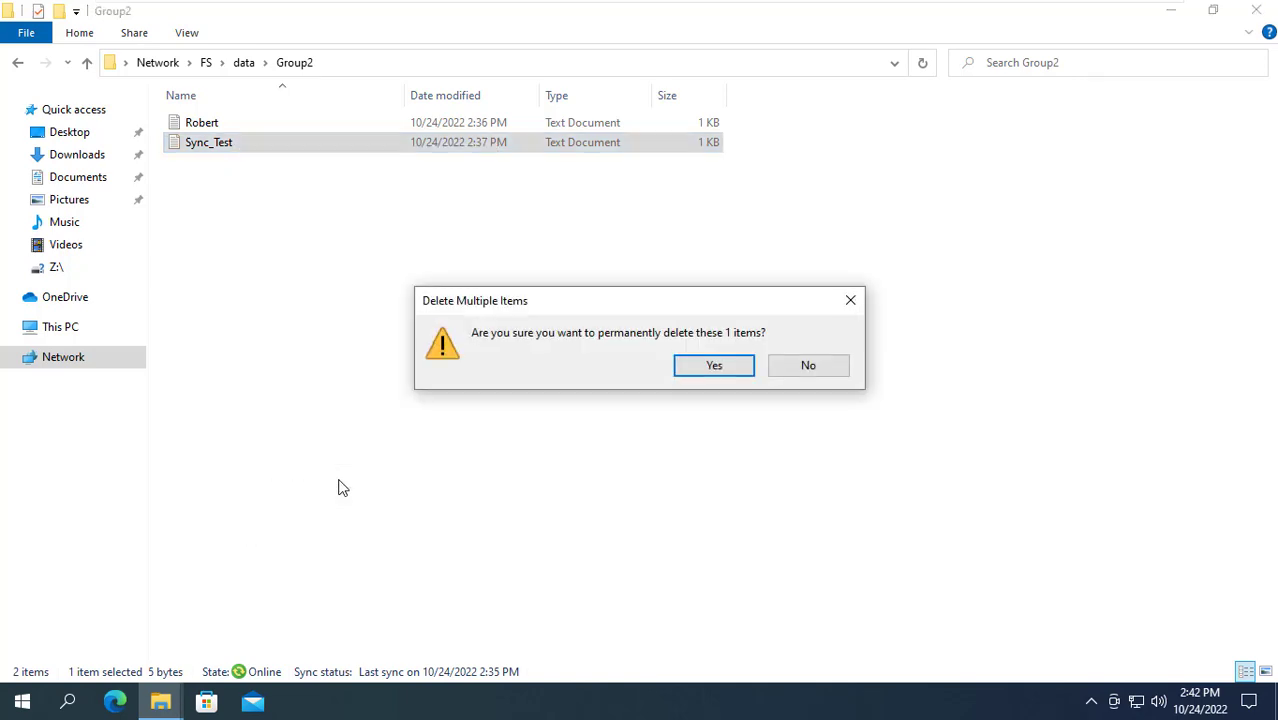
{"action": "left_click", "coordinate": [720, 365]}
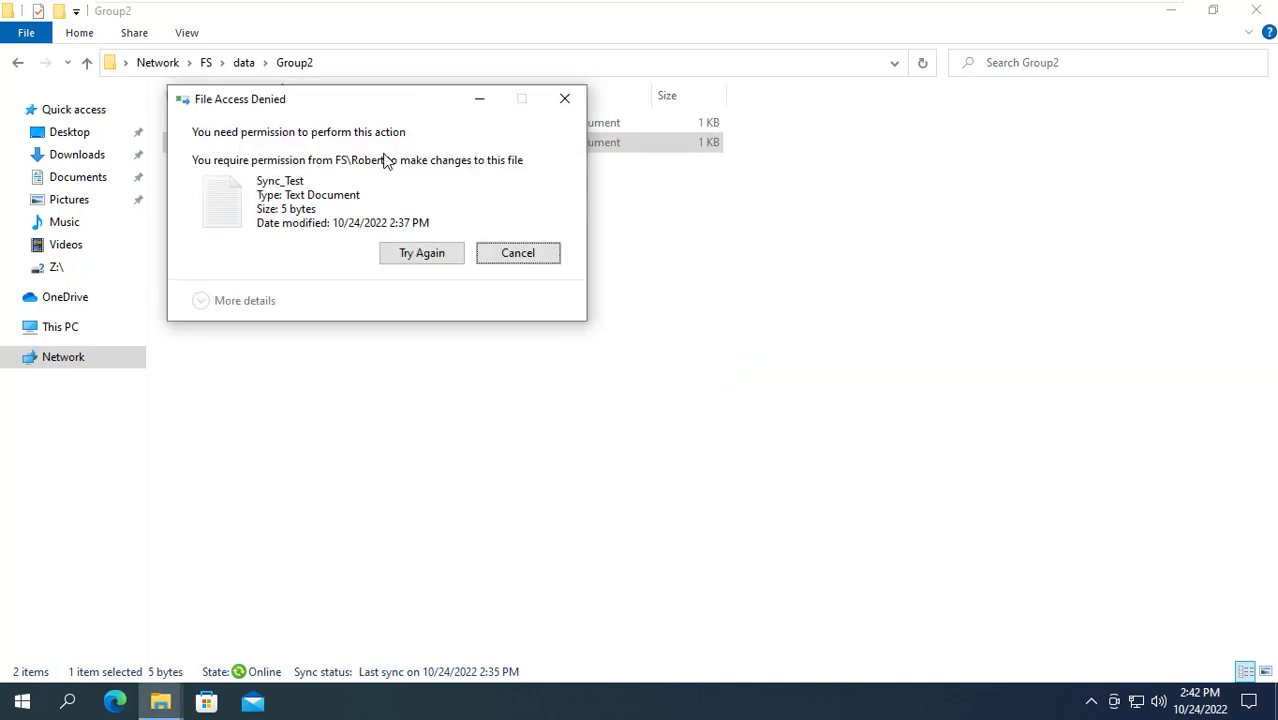
{"action": "left_click", "coordinate": [517, 254]}
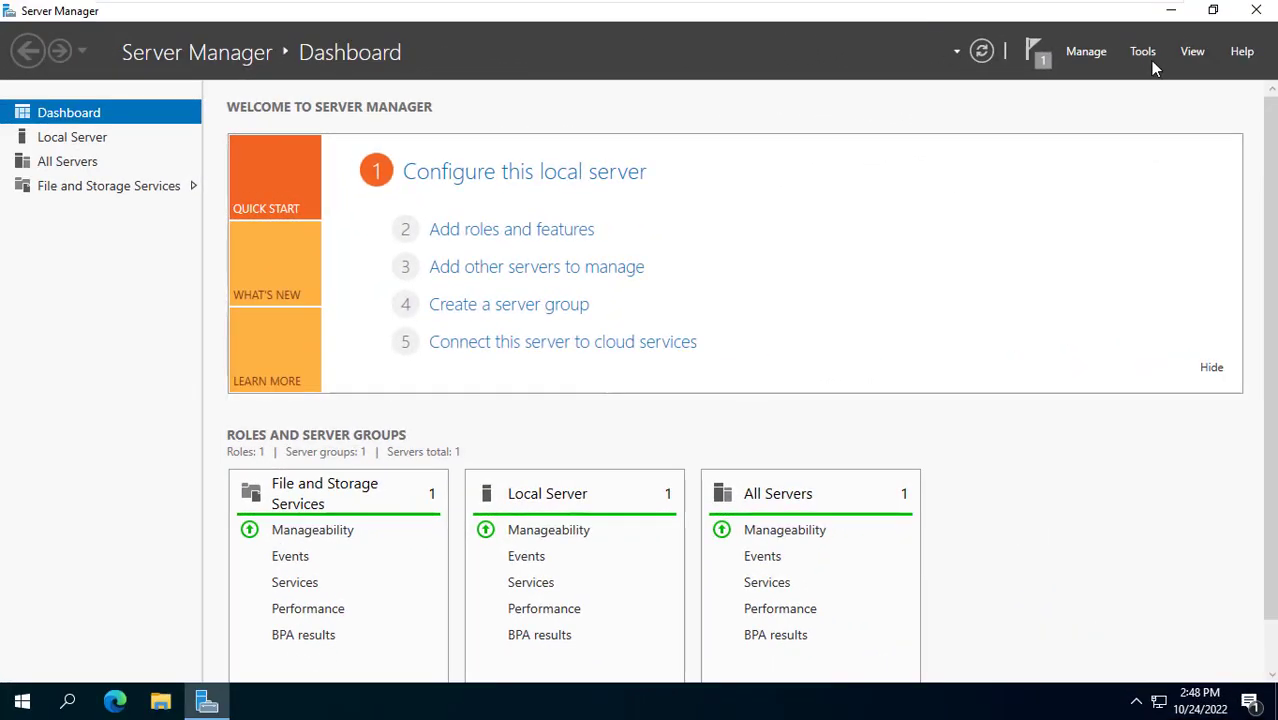
- On the server, open File Server Resource Manager from Server Manager and display the quota templates
{"action": "left_click", "coordinate": [1143, 50]}
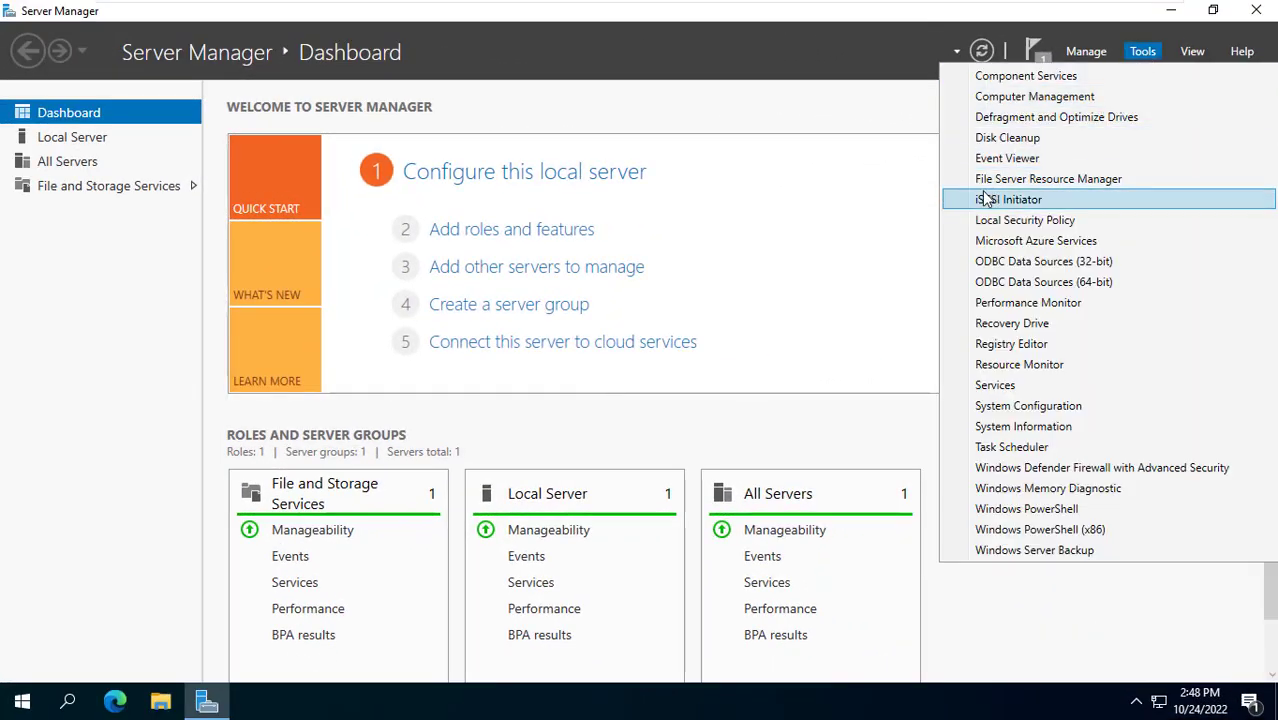
{"action": "left_click", "coordinate": [1102, 181]}
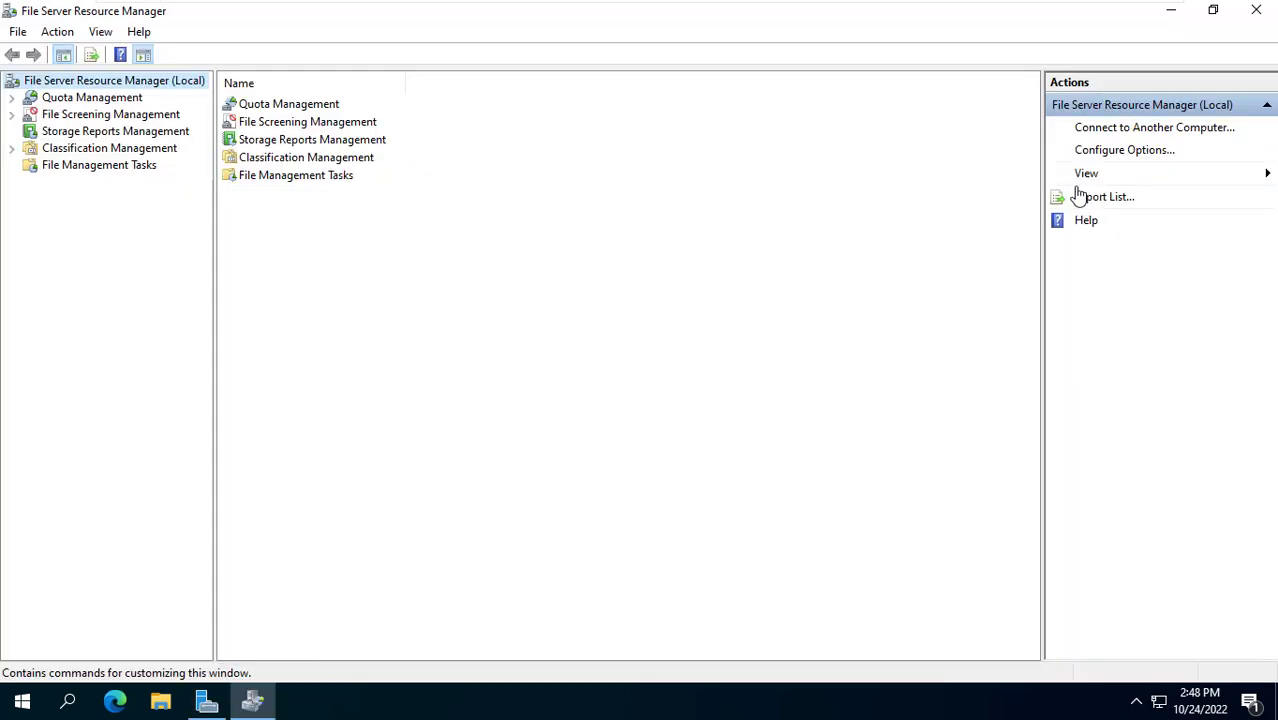
{"action": "left_click", "coordinate": [110, 100]}
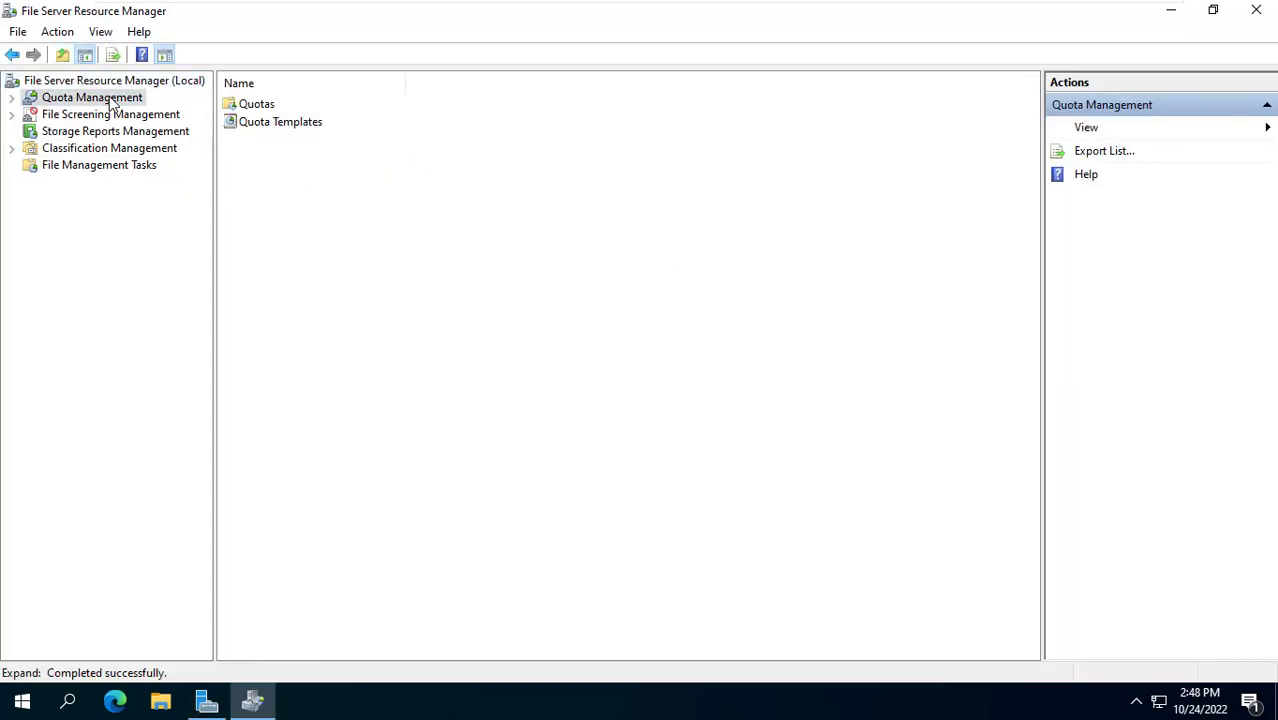
{"action": "double_click", "coordinate": [108, 102]}
{"action": "left_click", "coordinate": [90, 131]}
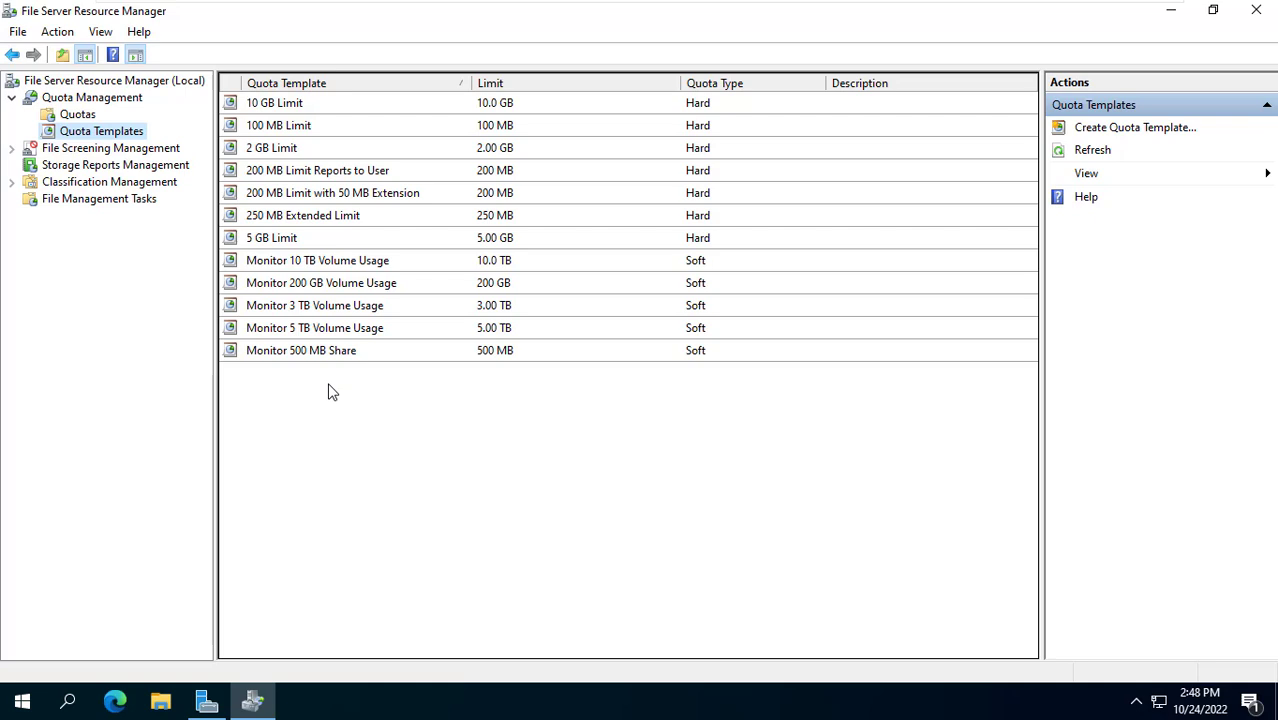
- Start a new quota template with 300 MB Limit as its name and description and a space limit of 300 MB
{"action": "right_click", "coordinate": [330, 390]}
{"action": "left_click", "coordinate": [446, 400]}
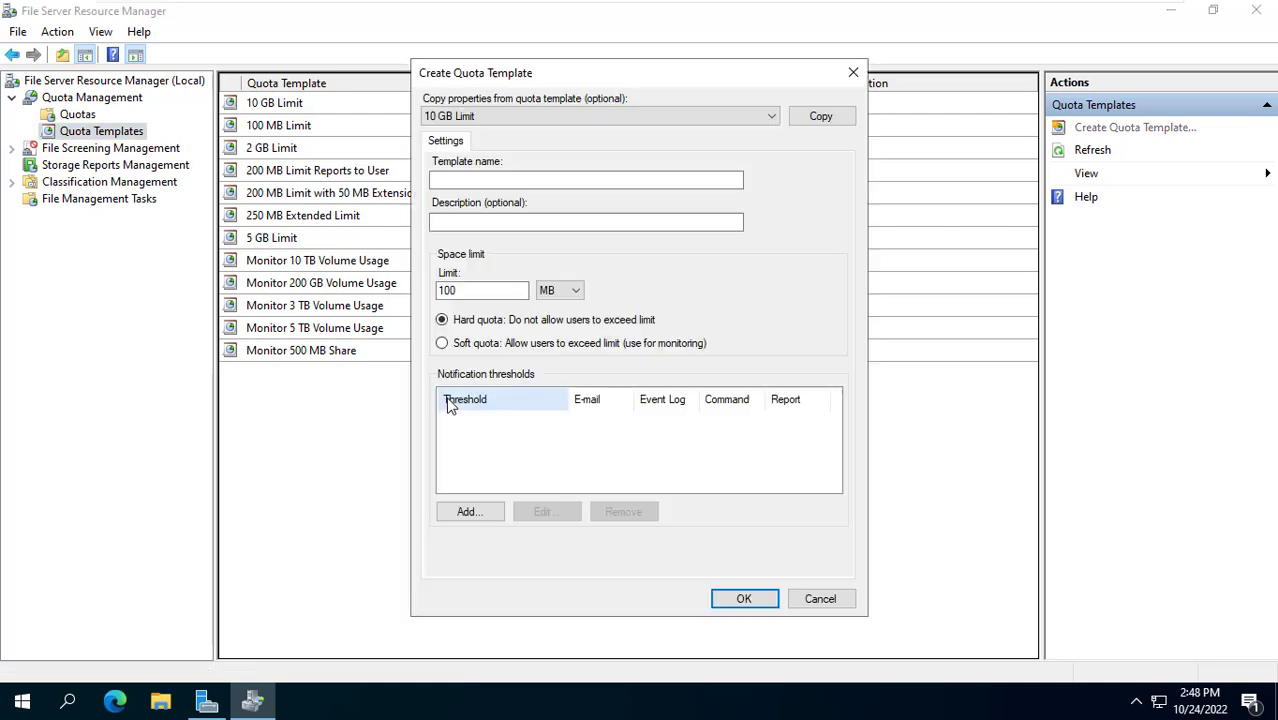
{"action": "type", "text": "300 MB Limit"}
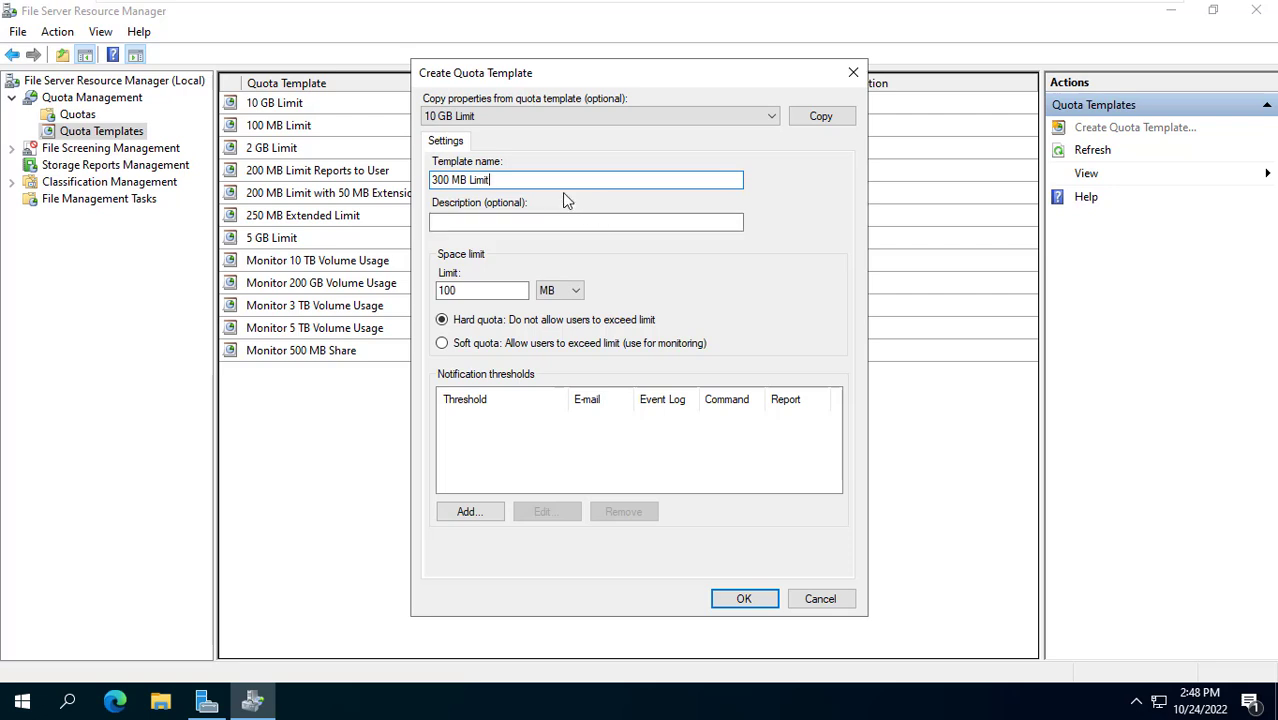
{"action": "left_click_drag", "start_coordinate": [495, 180], "coordinate": [376, 176]}
{"action": "left_click", "coordinate": [536, 221]}
{"action": "key", "text": "ctrl+v"}
{"action": "left_click_drag", "start_coordinate": [497, 290], "coordinate": [389, 283]}
{"action": "type", "text": "3"}
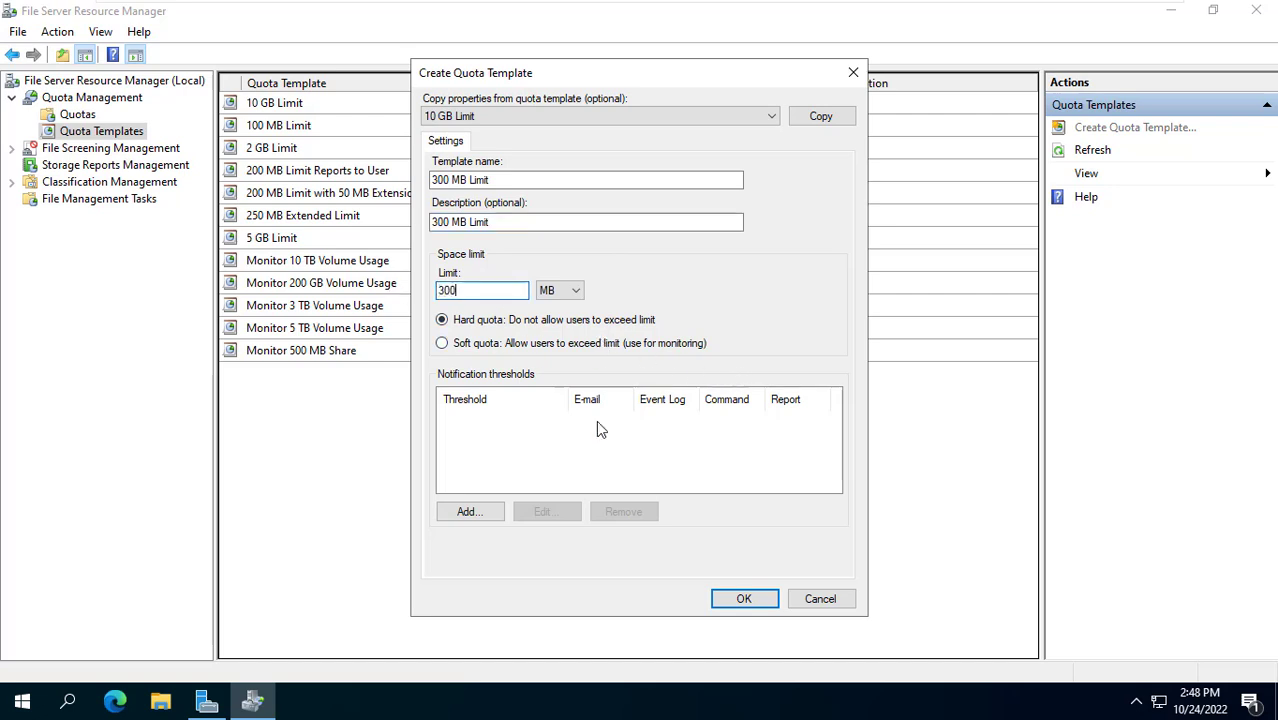
- Add an 85% notification threshold to the template that sends a warning to the event log
{"action": "left_click", "coordinate": [468, 511]}
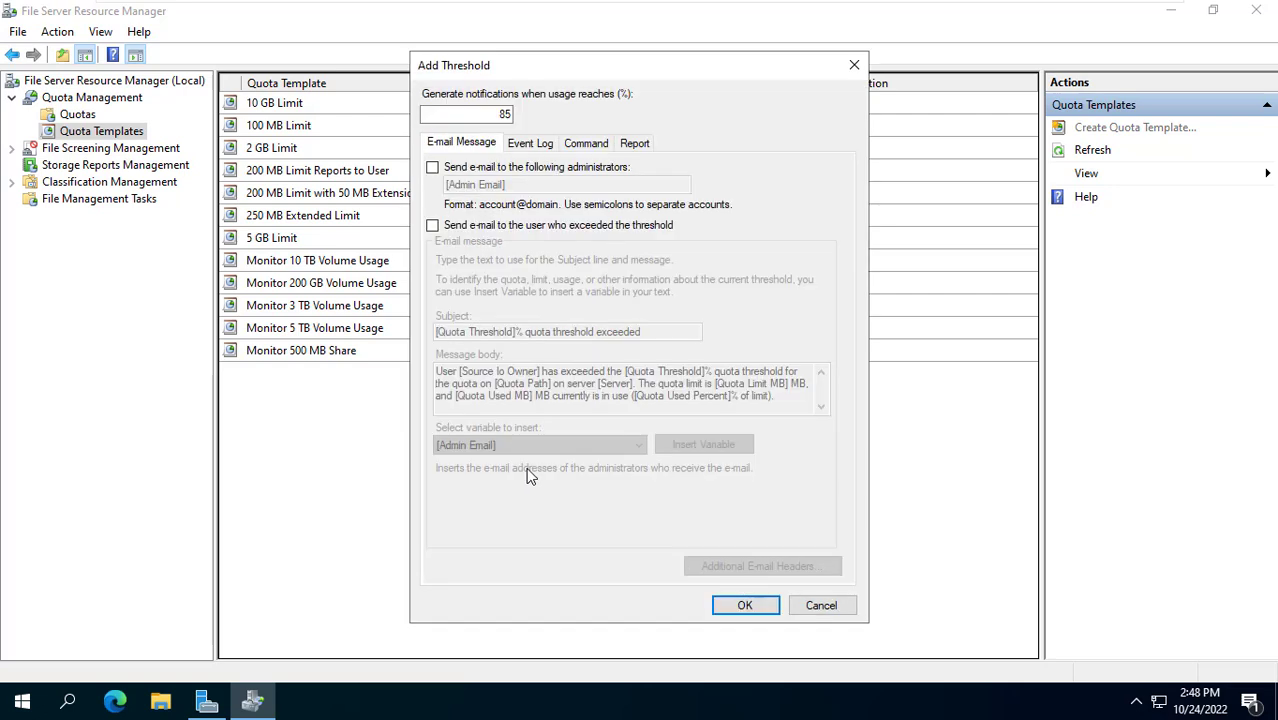
{"action": "left_click", "coordinate": [528, 145]}
{"action": "left_click", "coordinate": [495, 168]}
{"action": "double_click", "coordinate": [493, 119]}
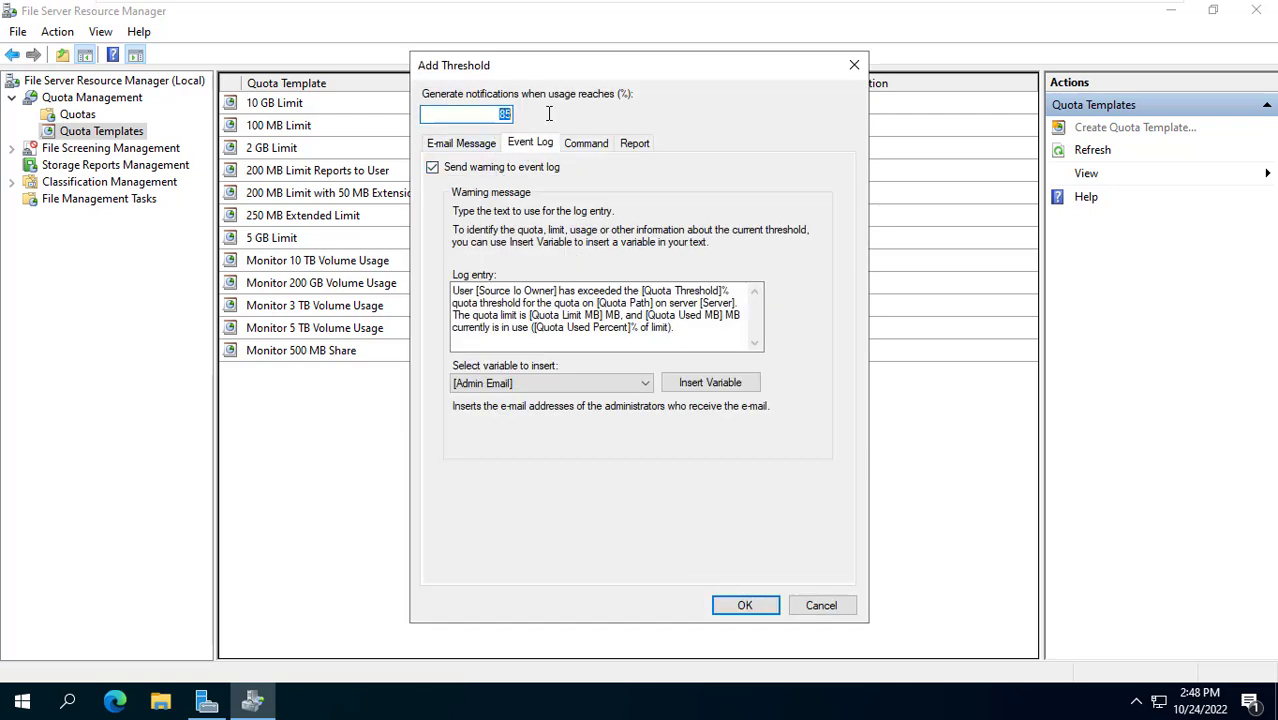
{"action": "left_click", "coordinate": [745, 605]}
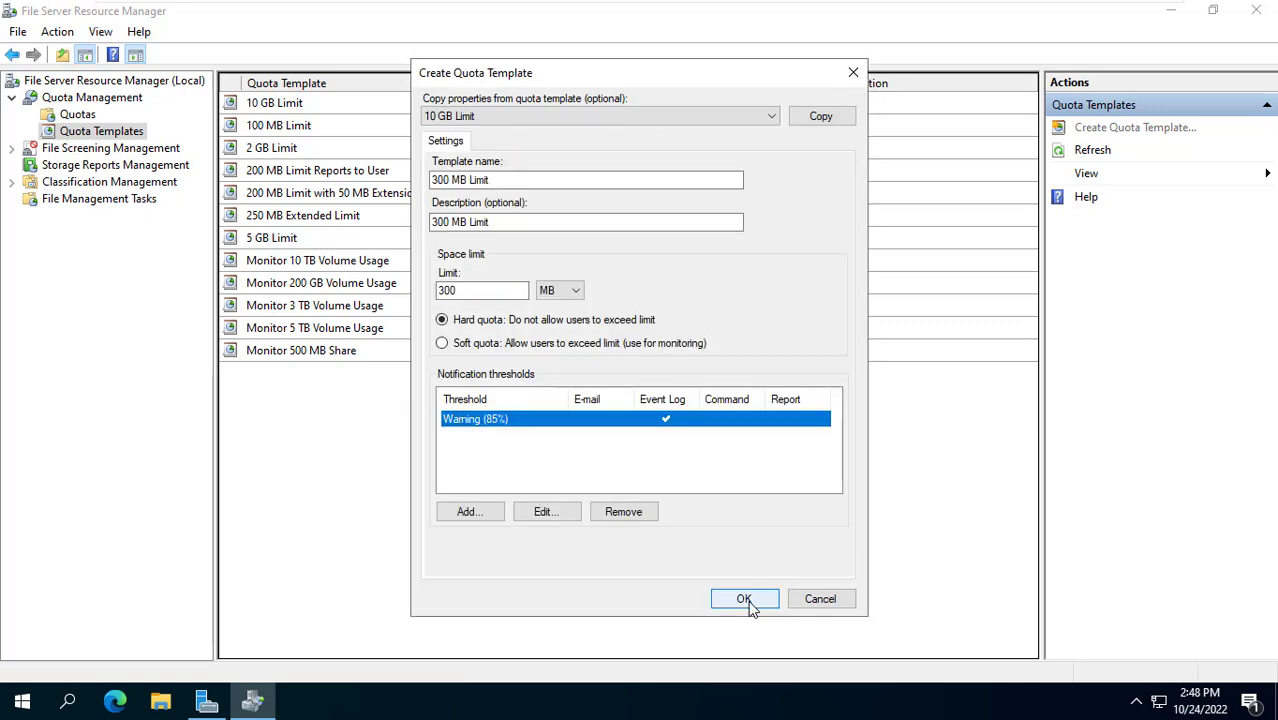
- Add a second notification threshold at 90% usage with a warning sent to the event log
{"action": "left_click", "coordinate": [482, 513]}
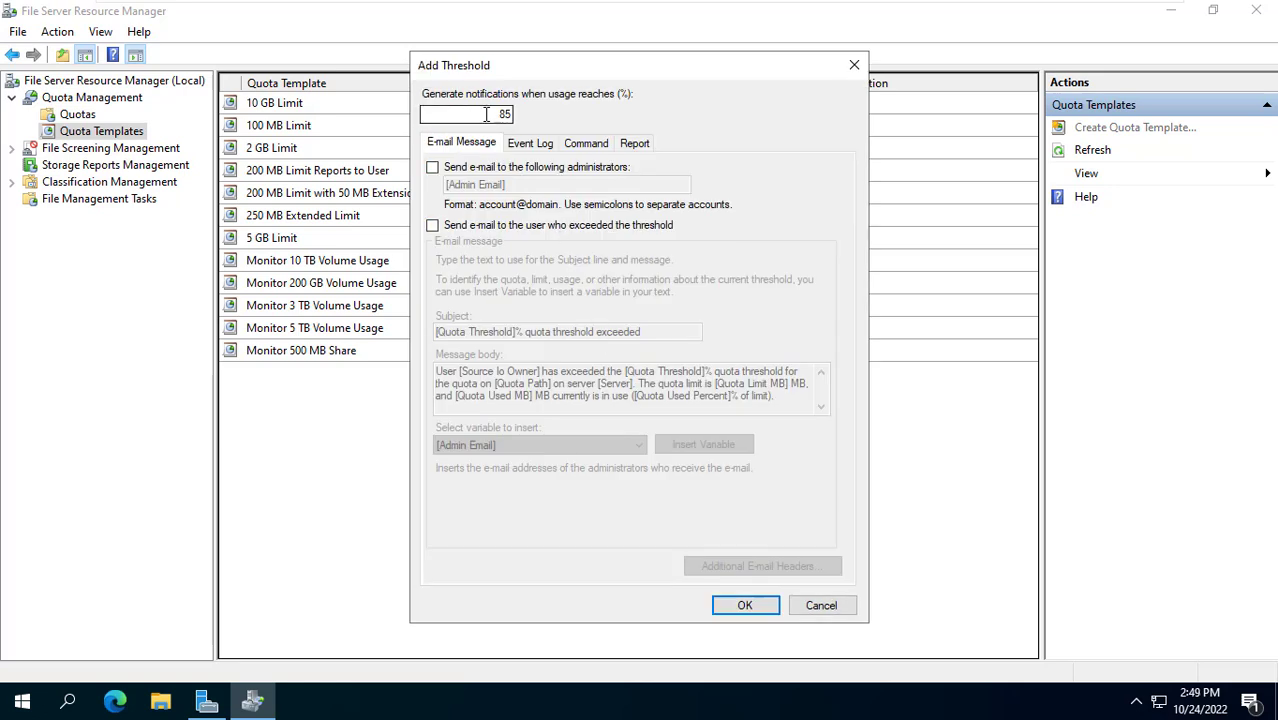
{"action": "left_click", "coordinate": [518, 146]}
{"action": "left_click_drag", "start_coordinate": [476, 120], "coordinate": [548, 112]}
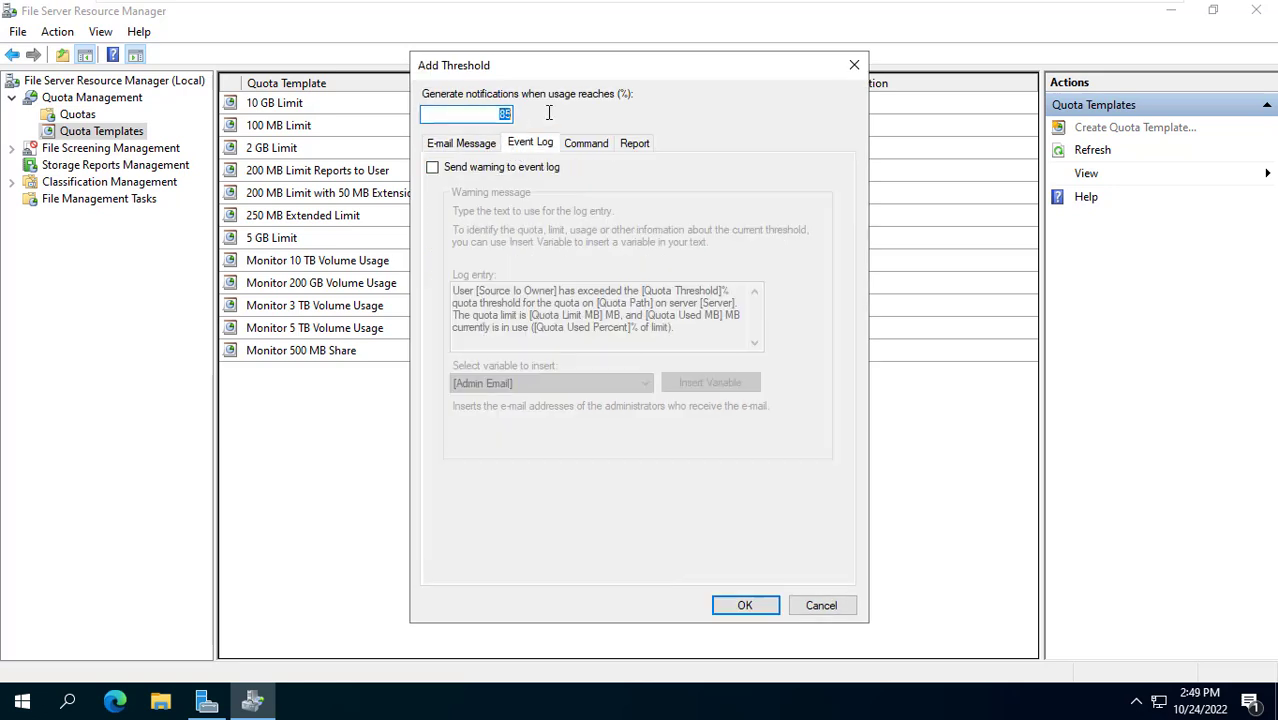
{"action": "left_click", "coordinate": [533, 166]}
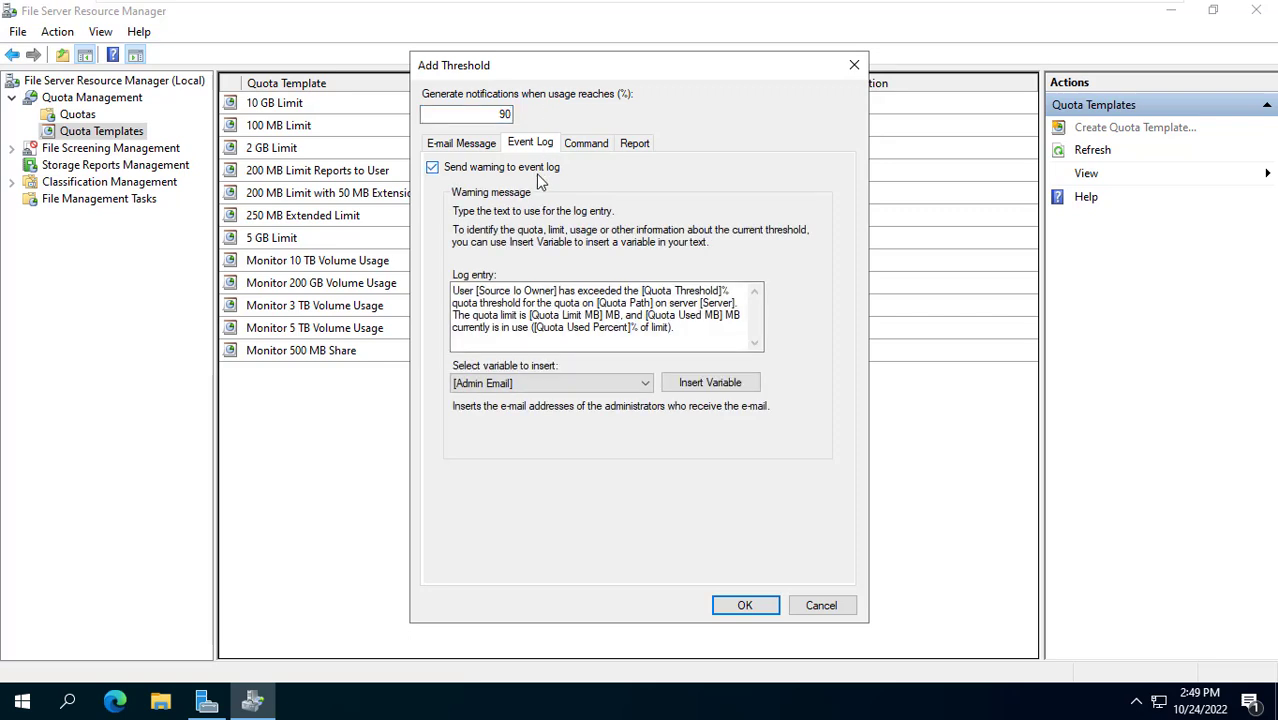
{"action": "left_click", "coordinate": [745, 607]}
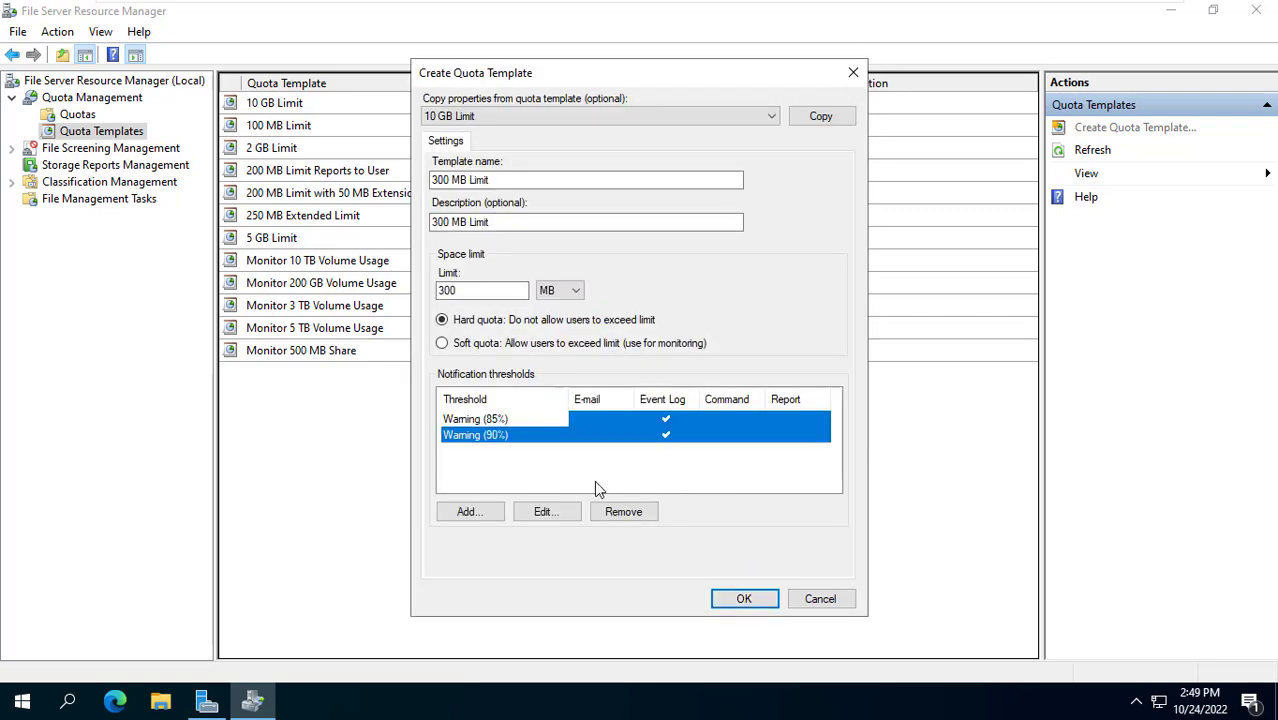
- Add a 95% notification threshold with an event log warning and save the quota template
{"action": "left_click", "coordinate": [484, 514]}
{"action": "double_click", "coordinate": [503, 116]}
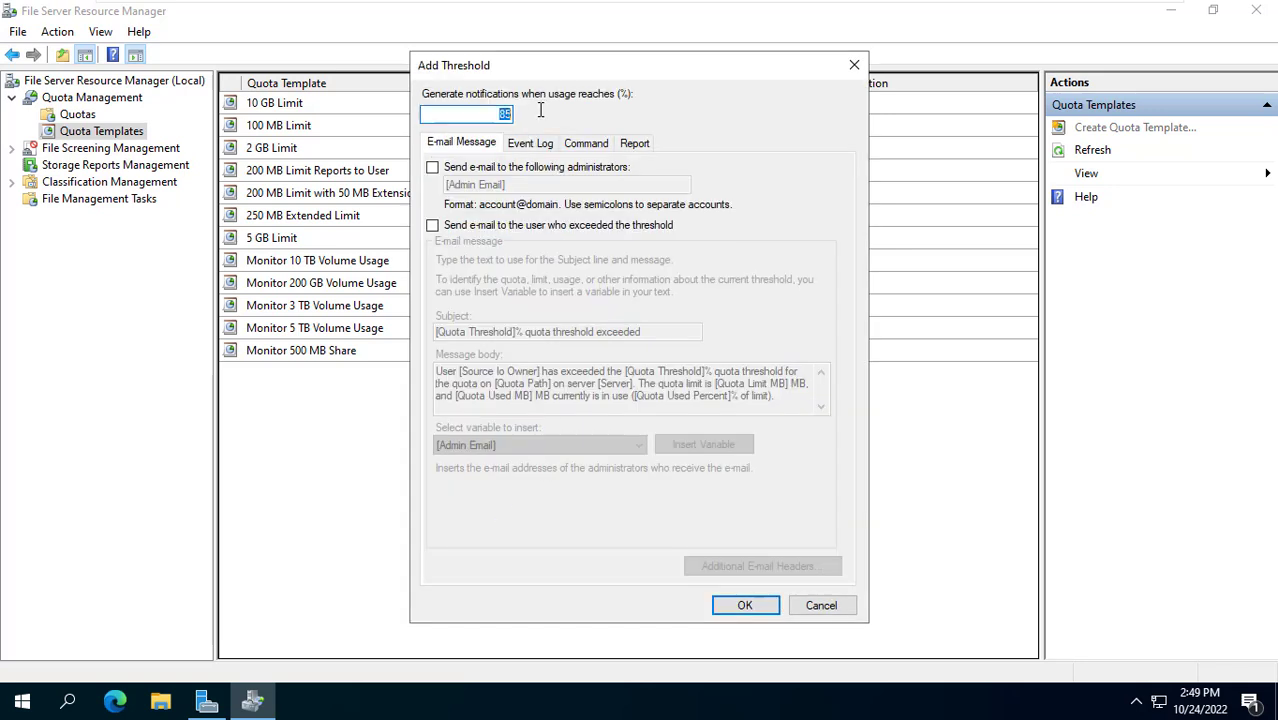
{"action": "left_click", "coordinate": [530, 143]}
{"action": "type", "text": "95"}
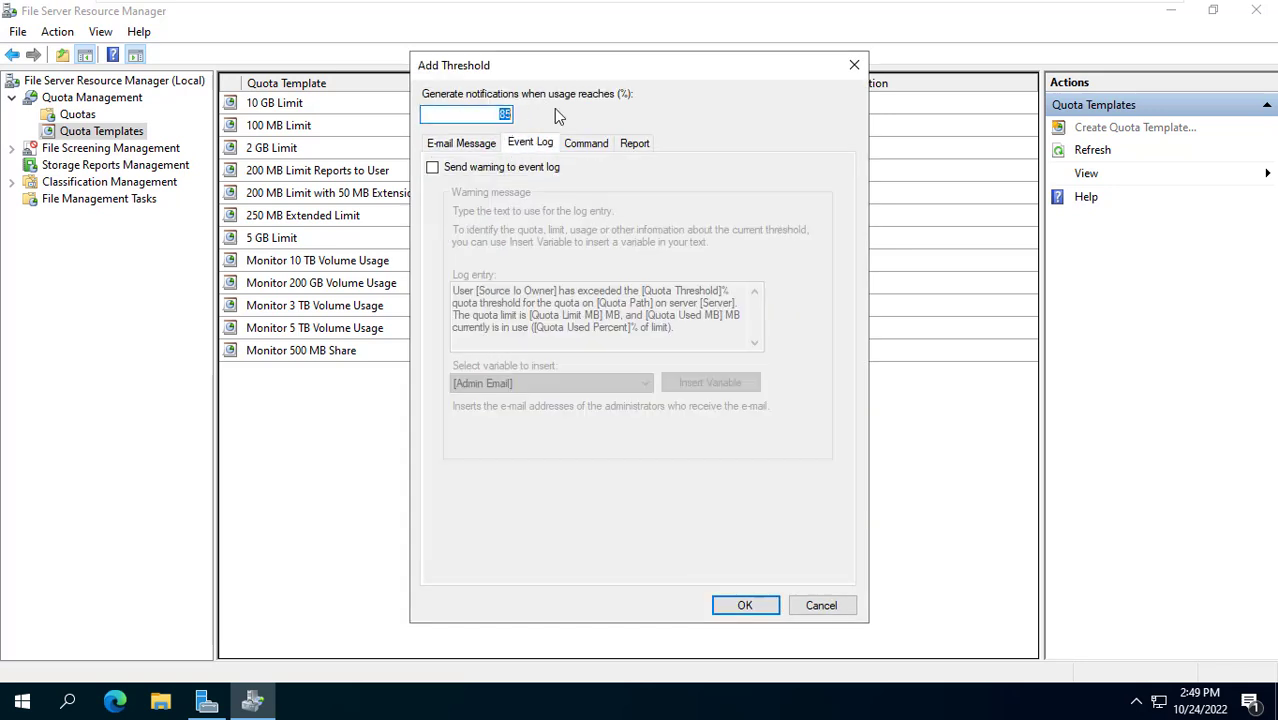
{"action": "left_click", "coordinate": [534, 168]}
{"action": "left_click", "coordinate": [745, 606]}
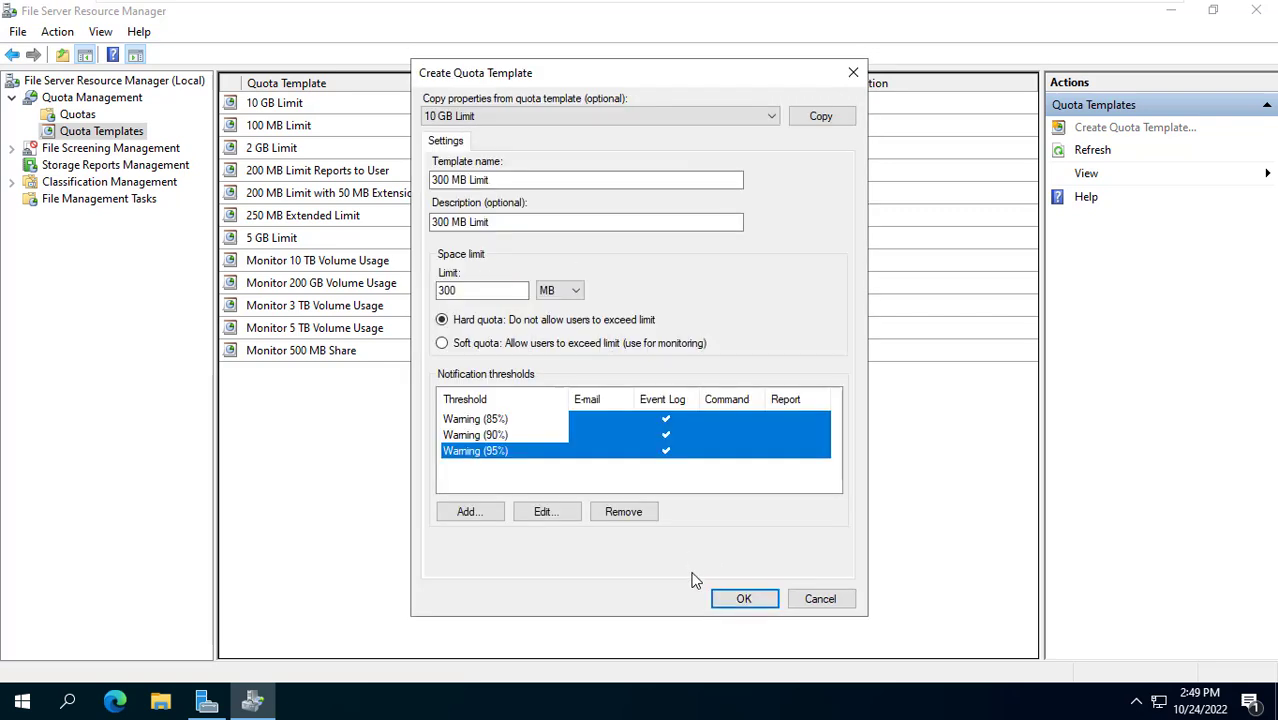
{"action": "left_click", "coordinate": [736, 597]}
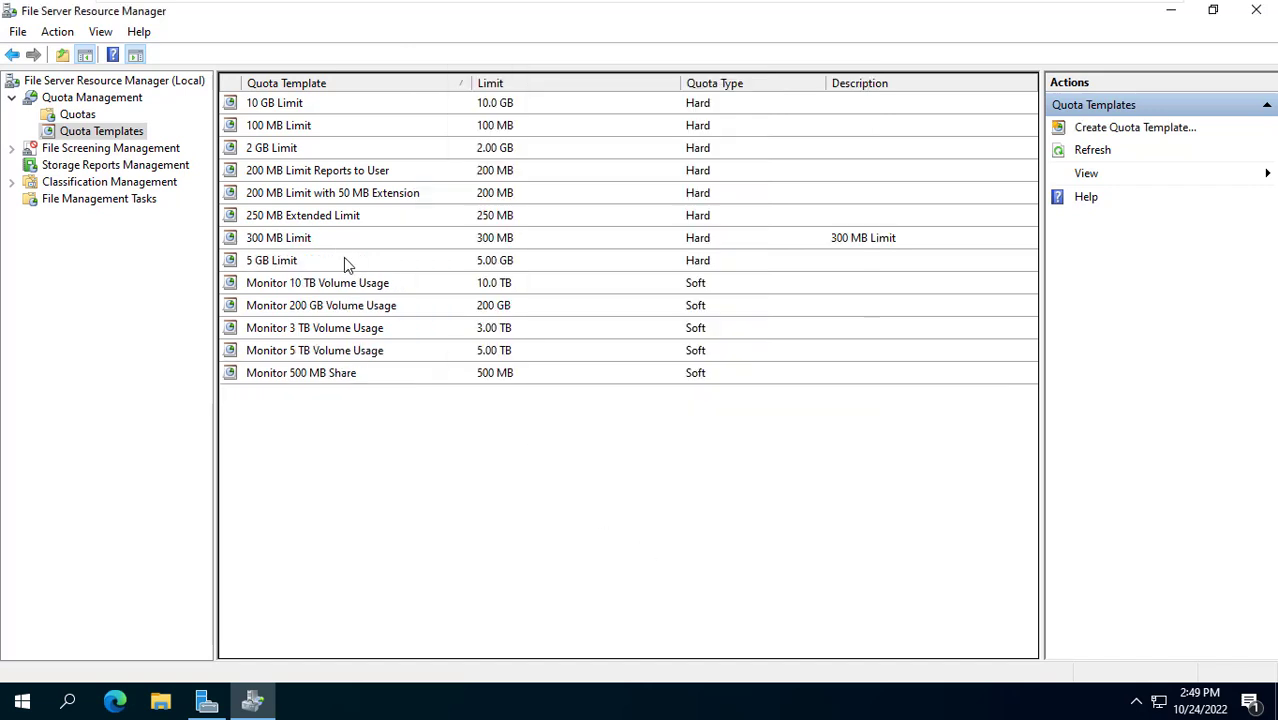
- Create a quota on D:\DATA\Group1 that derives its properties from the 300 MB Limit template
{"action": "left_click", "coordinate": [322, 242]}
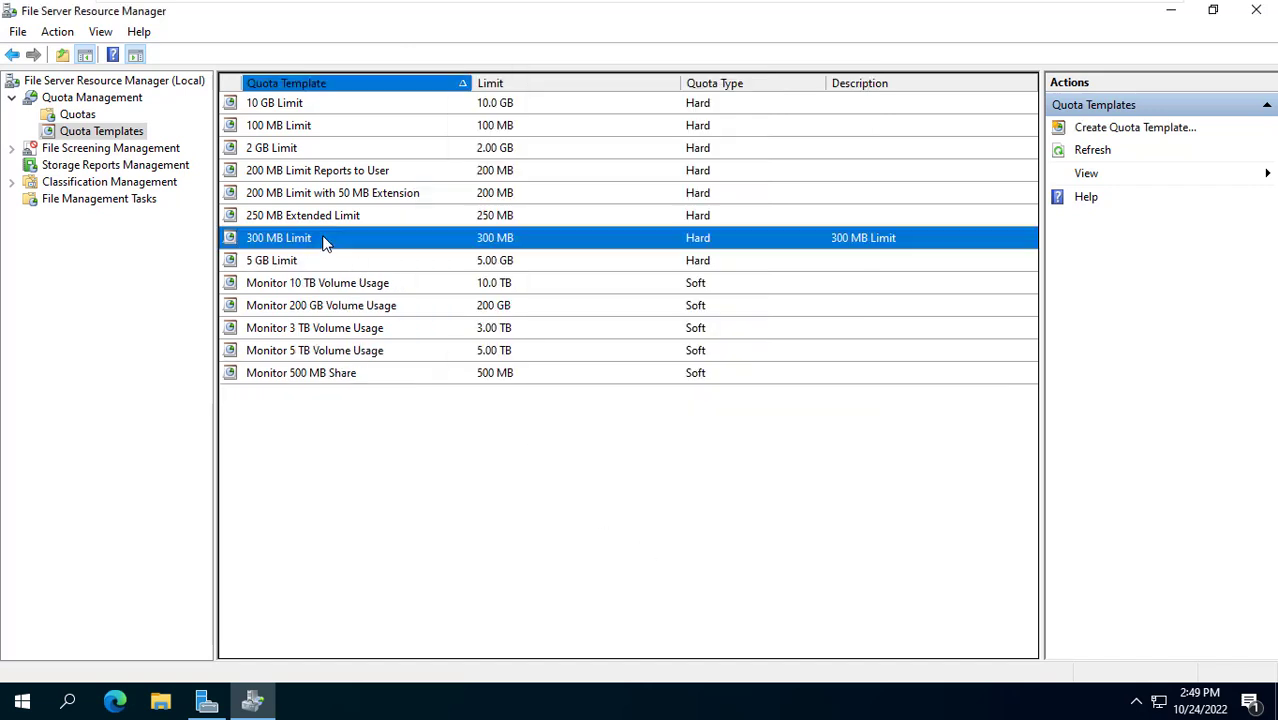
{"action": "right_click", "coordinate": [445, 249]}
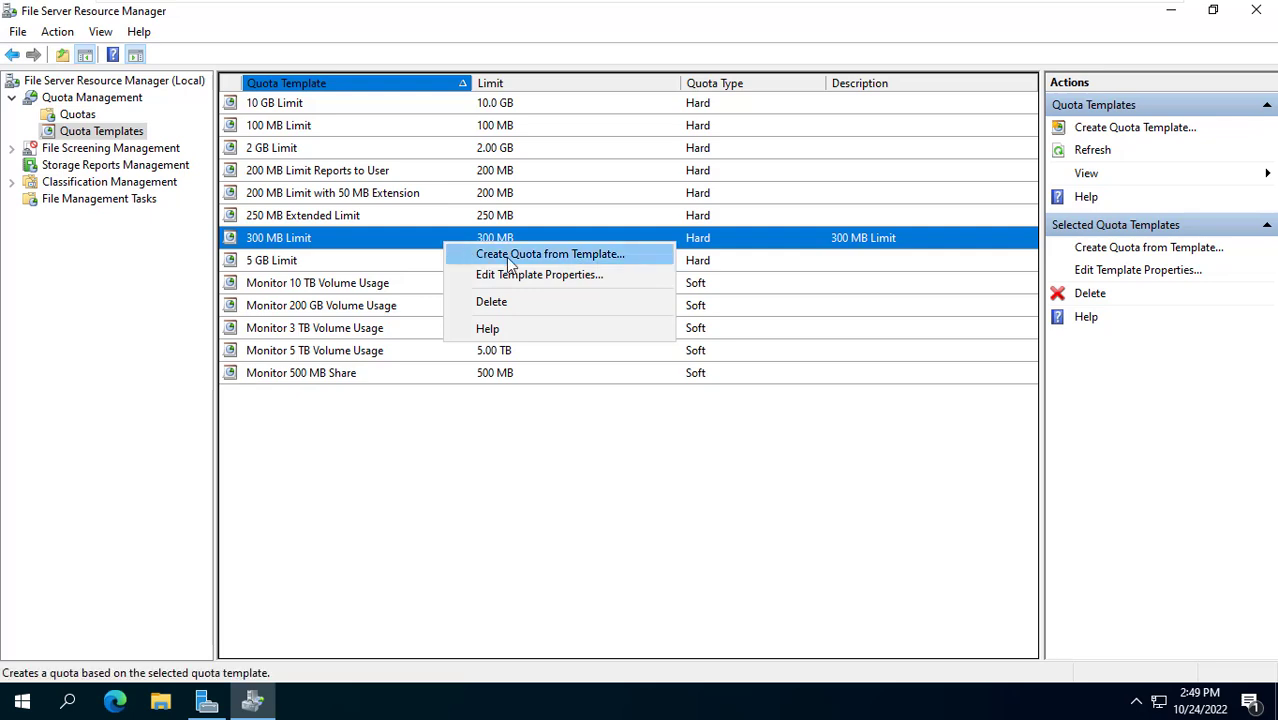
{"action": "left_click", "coordinate": [579, 258]}
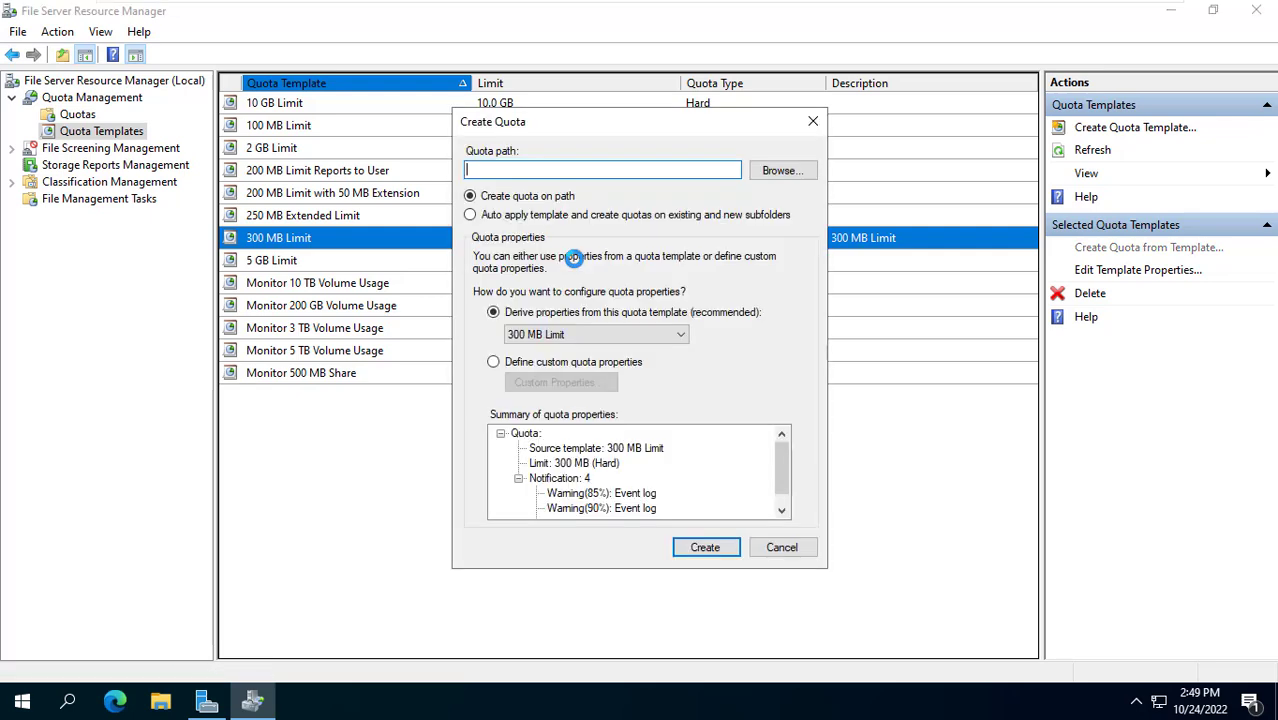
{"action": "left_click", "coordinate": [779, 173]}
{"action": "left_click_drag", "start_coordinate": [769, 295], "coordinate": [764, 370]}
{"action": "left_click", "coordinate": [580, 393]}
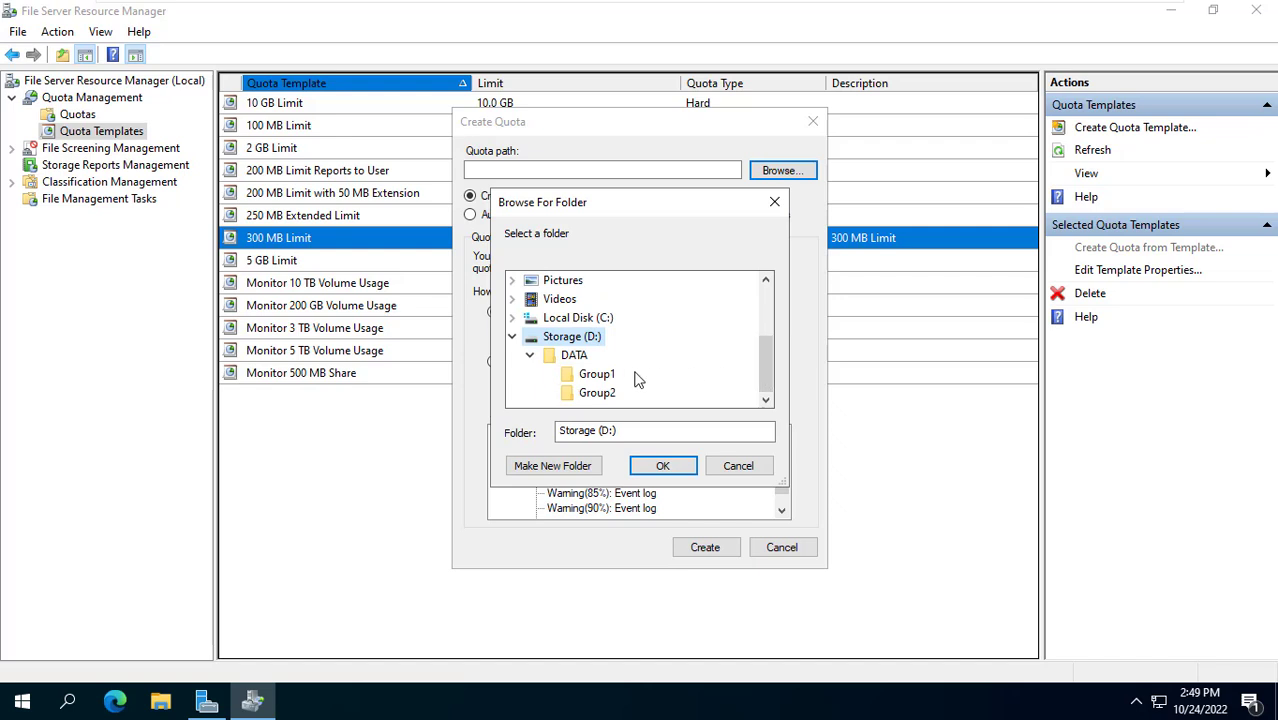
{"action": "left_click", "coordinate": [596, 374]}
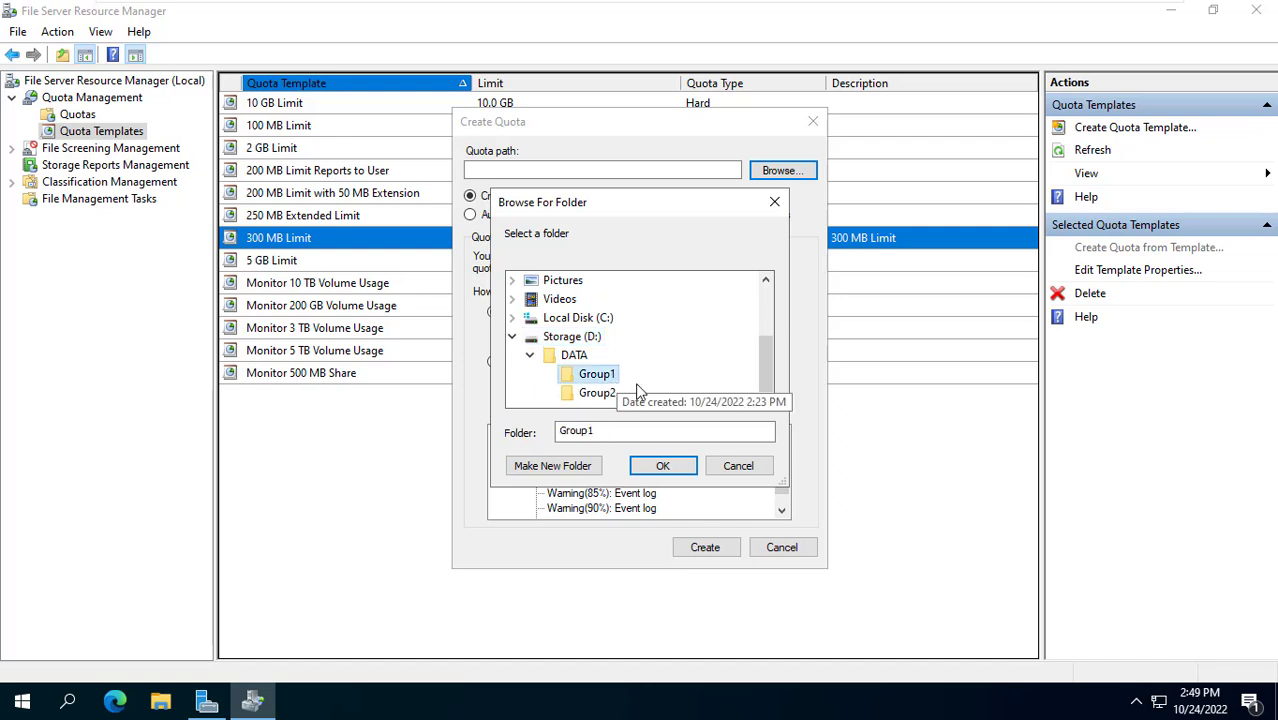
{"action": "left_click", "coordinate": [663, 467]}
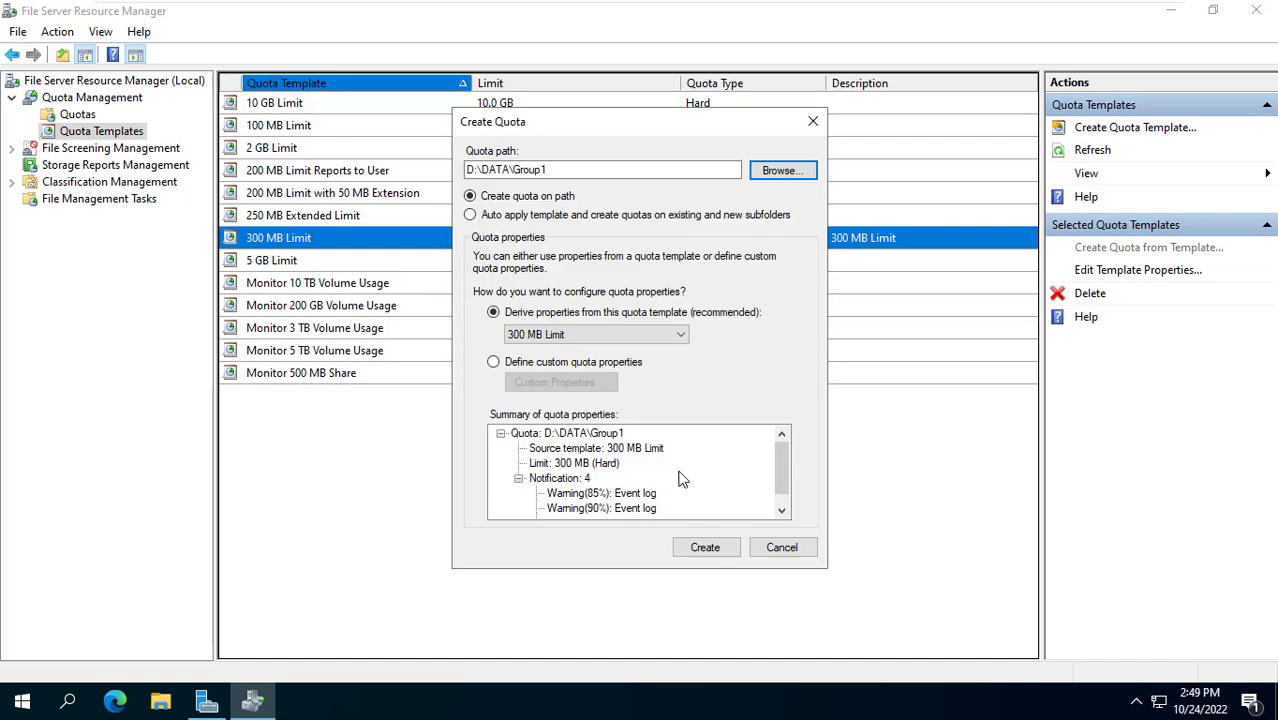
{"action": "left_click", "coordinate": [682, 336]}
{"action": "left_click", "coordinate": [679, 340]}
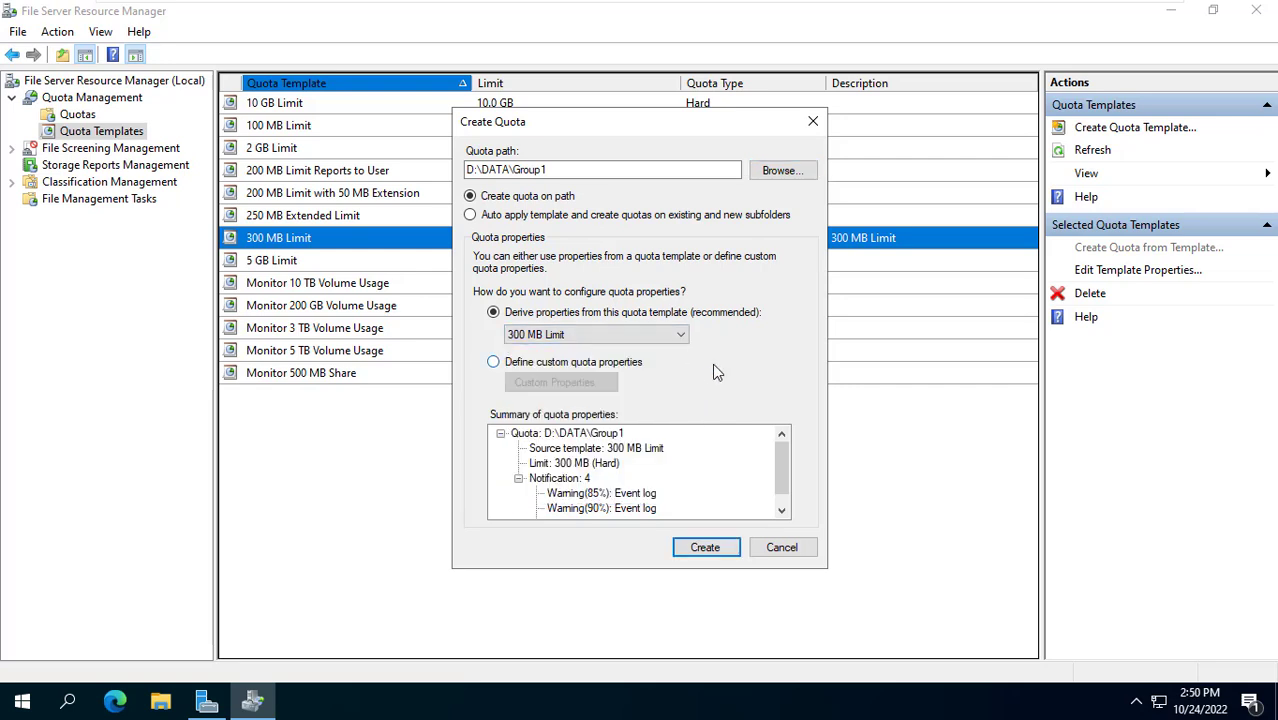
{"action": "left_click", "coordinate": [728, 553]}
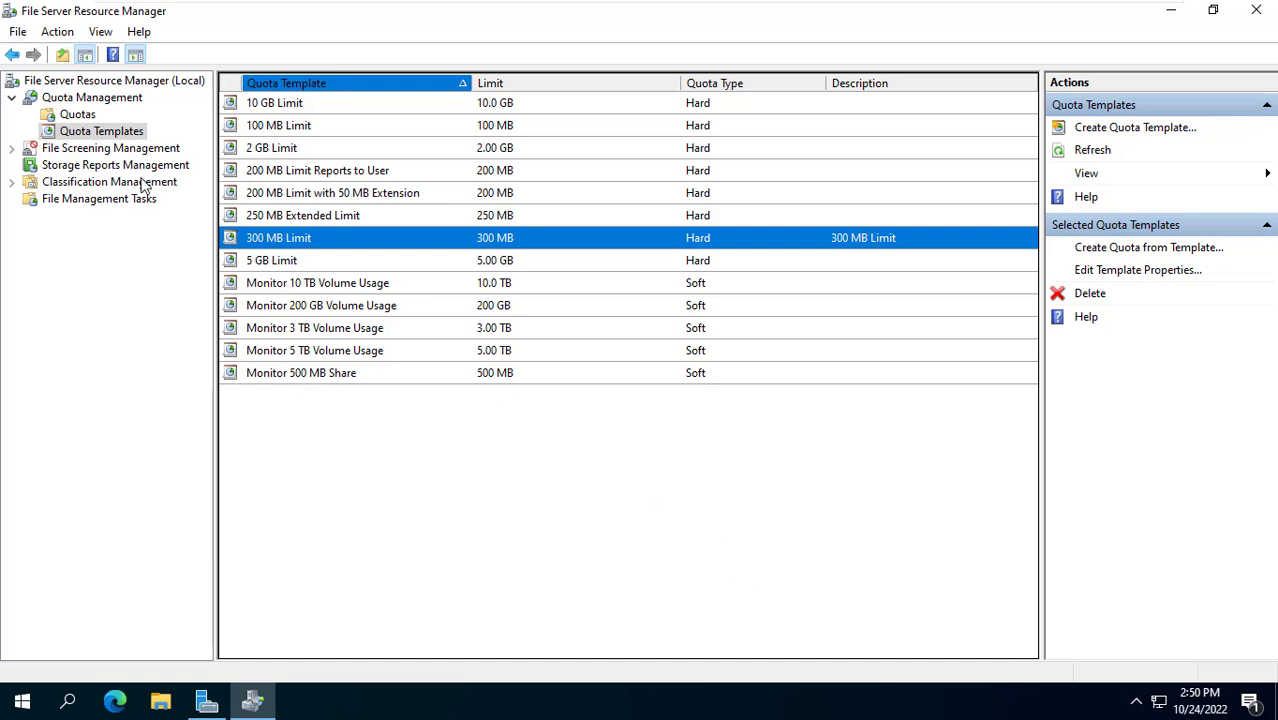
- Start a new file screen under File Screening Management based on the Block Audio and Video Files template
{"action": "left_click", "coordinate": [108, 150]}
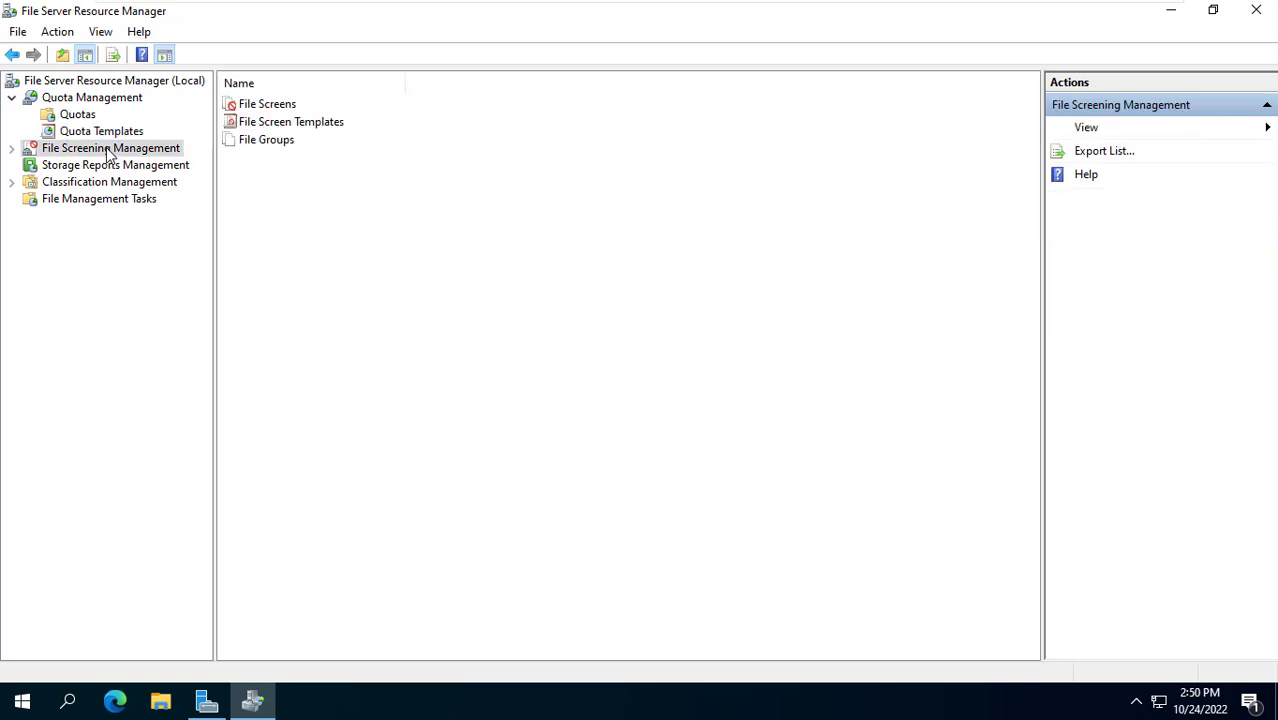
{"action": "left_click", "coordinate": [12, 150]}
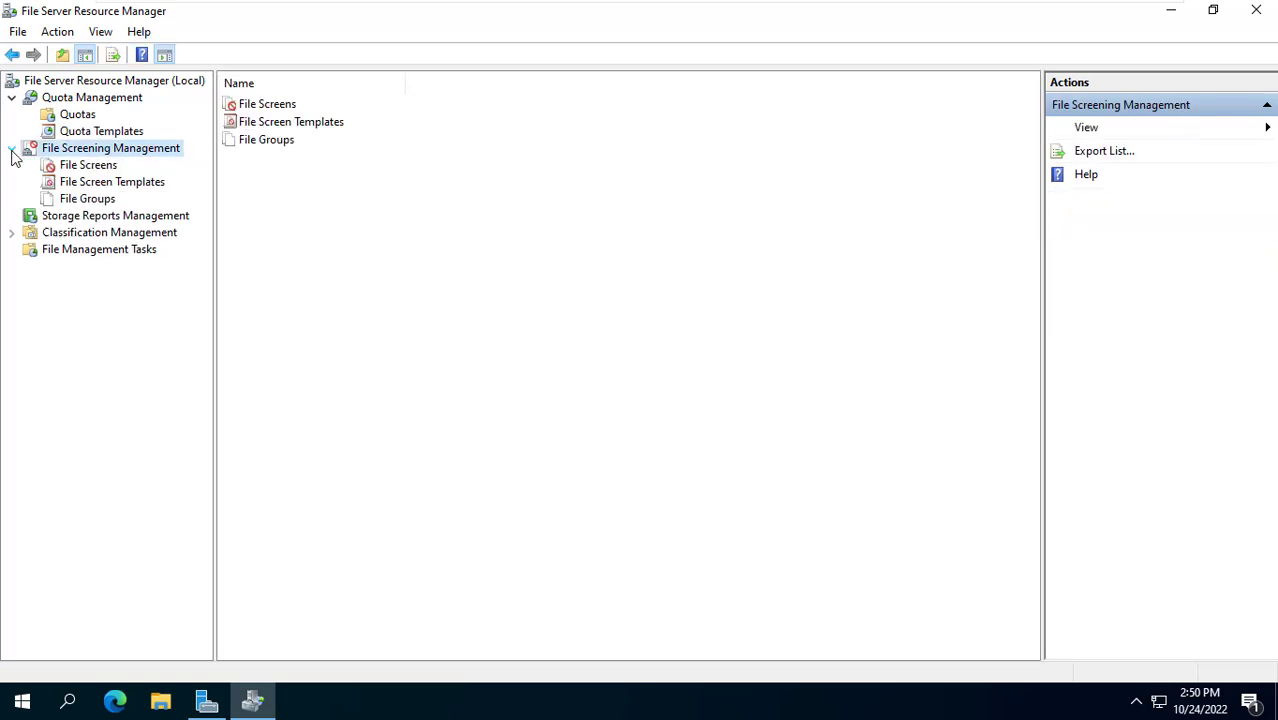
{"action": "left_click", "coordinate": [88, 166]}
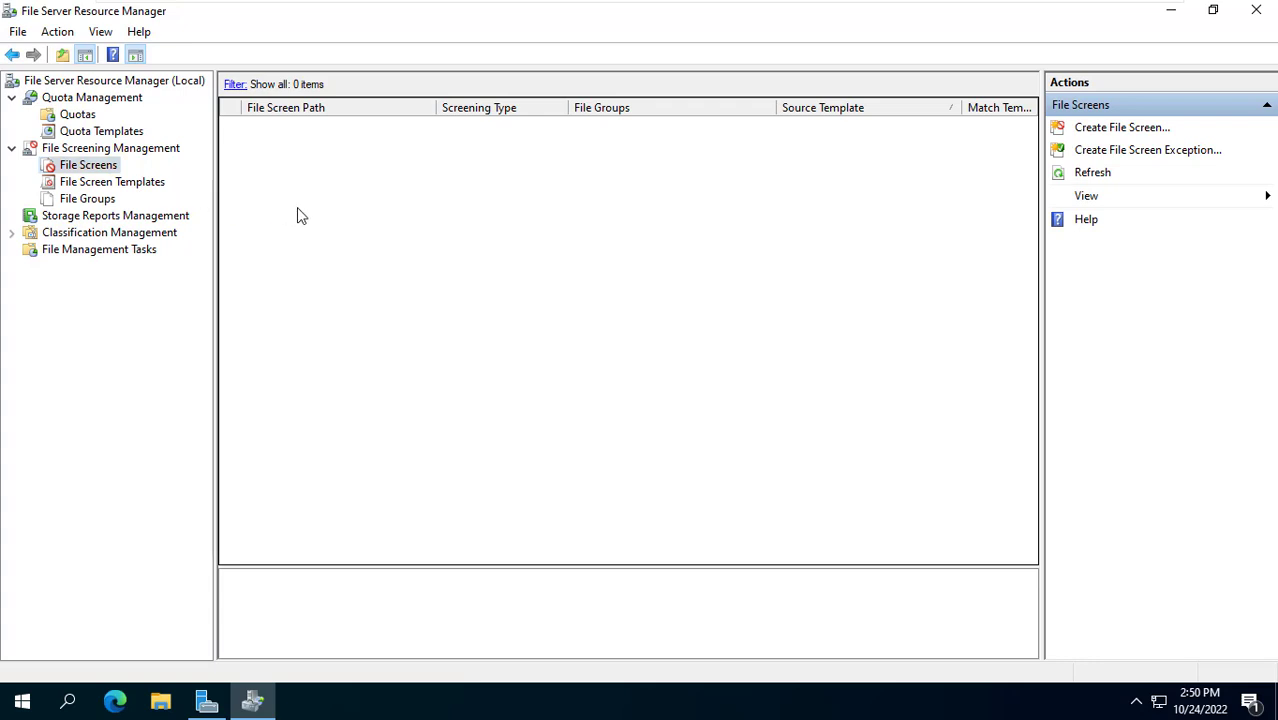
{"action": "left_click", "coordinate": [143, 183]}
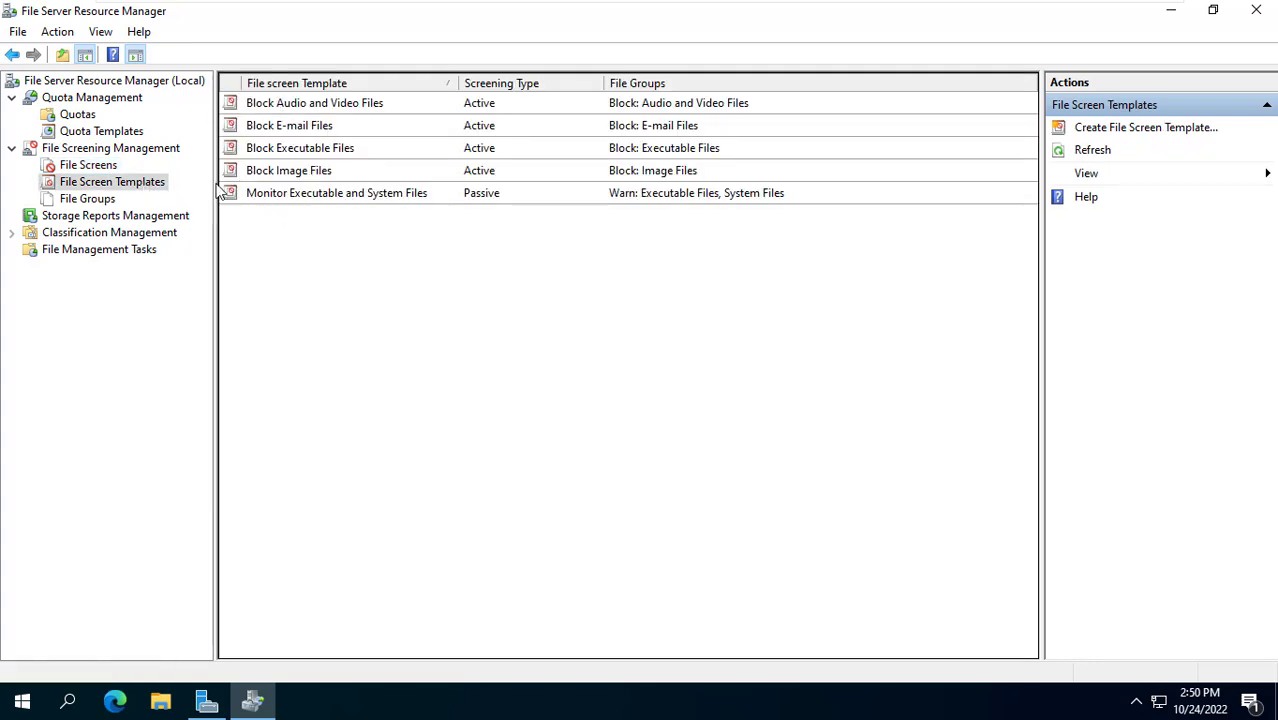
{"action": "left_click", "coordinate": [112, 167]}
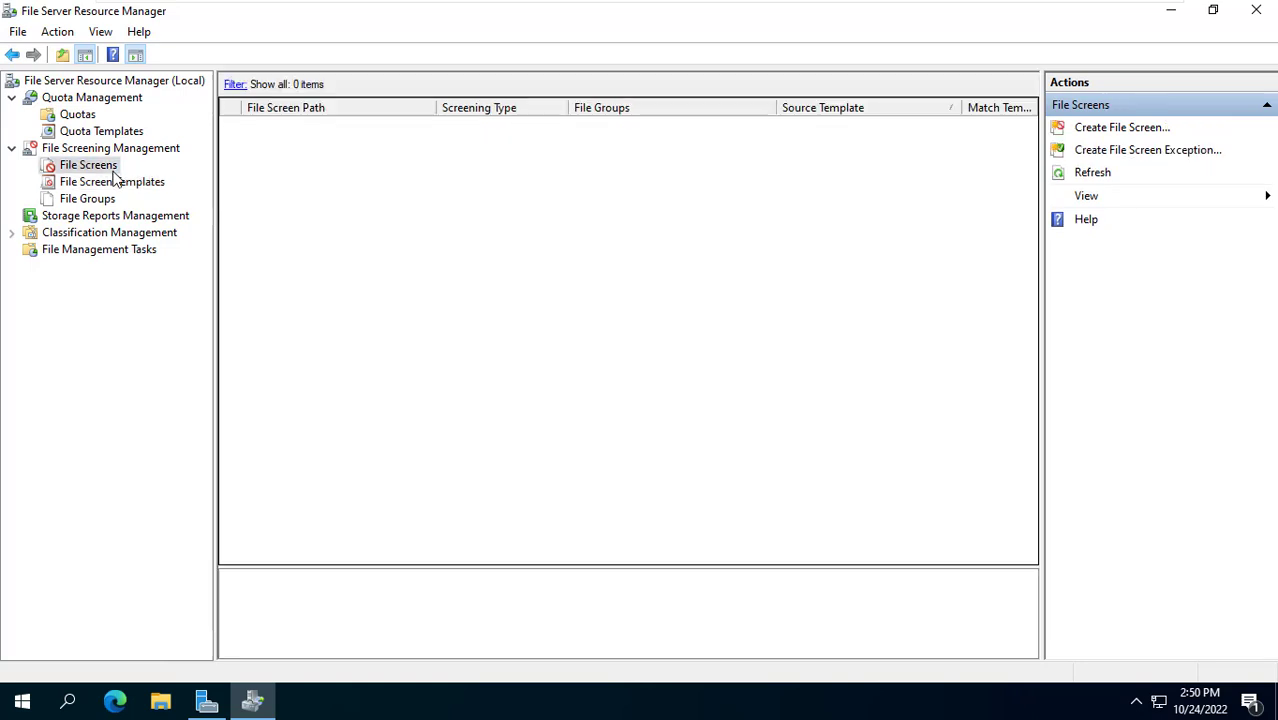
{"action": "right_click", "coordinate": [298, 184]}
{"action": "left_click", "coordinate": [406, 192]}
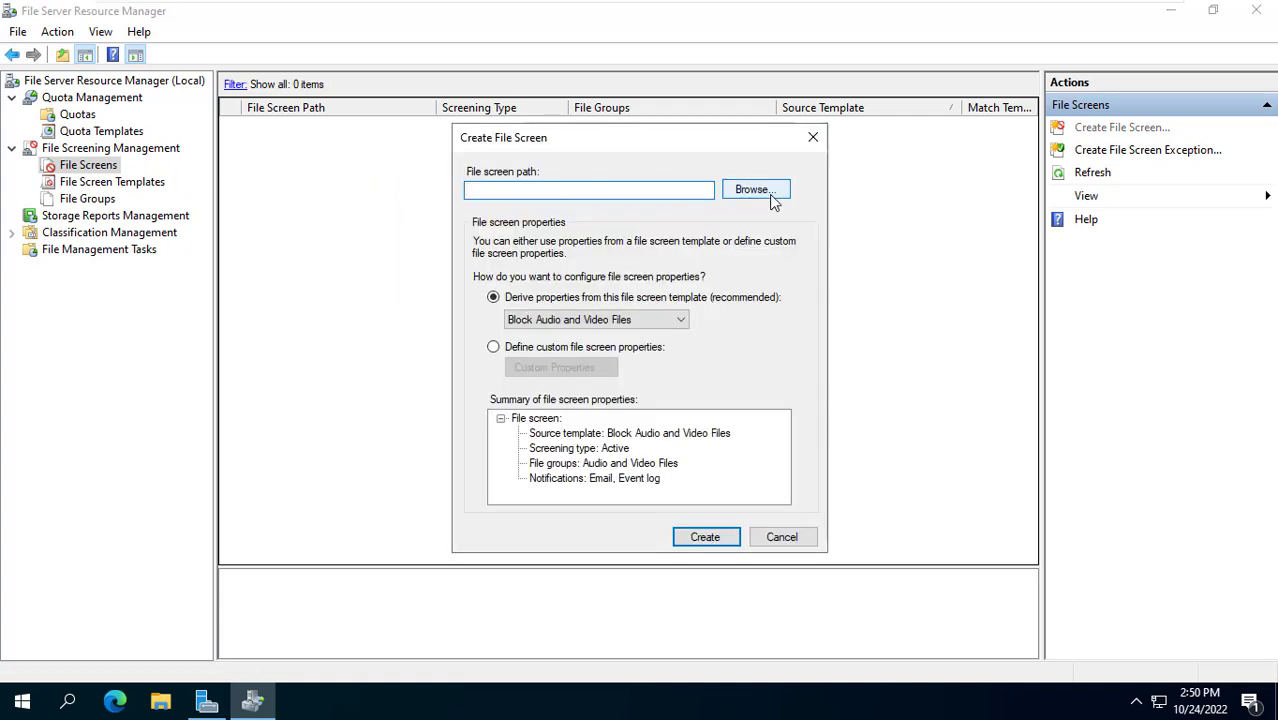
{"action": "left_click", "coordinate": [679, 322]}
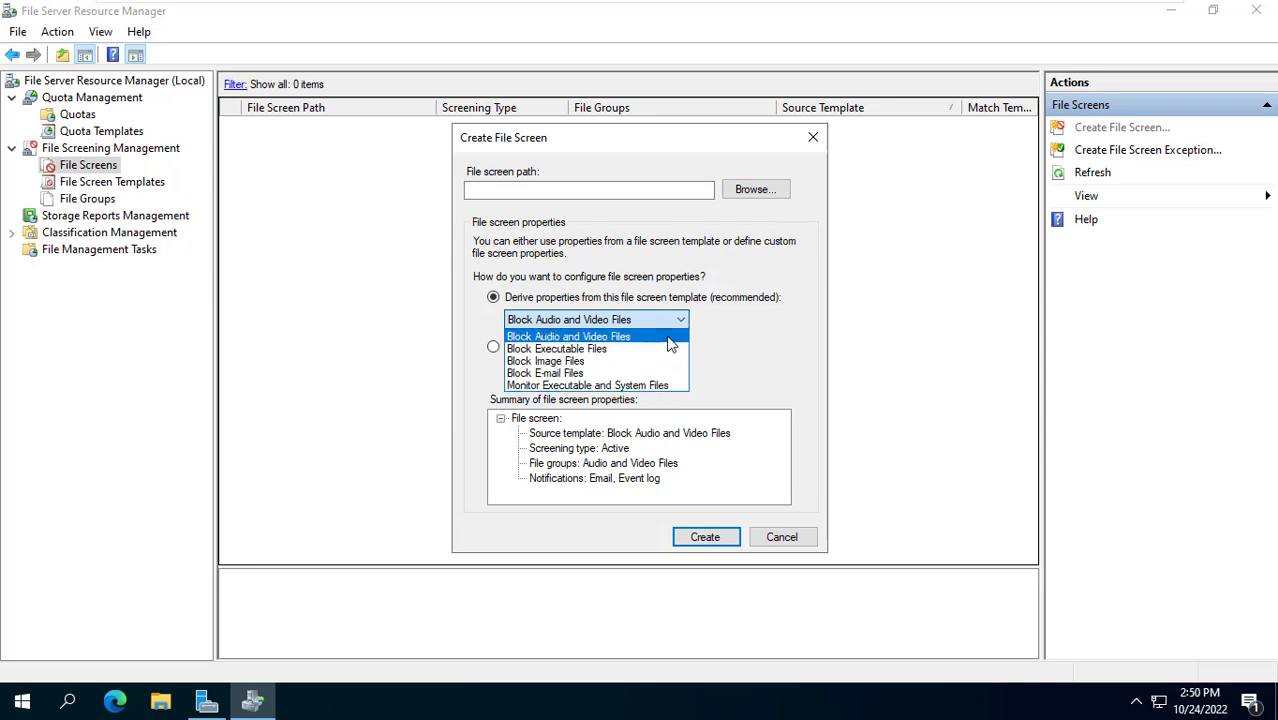
{"action": "left_click", "coordinate": [669, 339]}
- Set the file screen path to D:\DATA\Group1 and create the file screen
{"action": "left_click", "coordinate": [761, 194]}
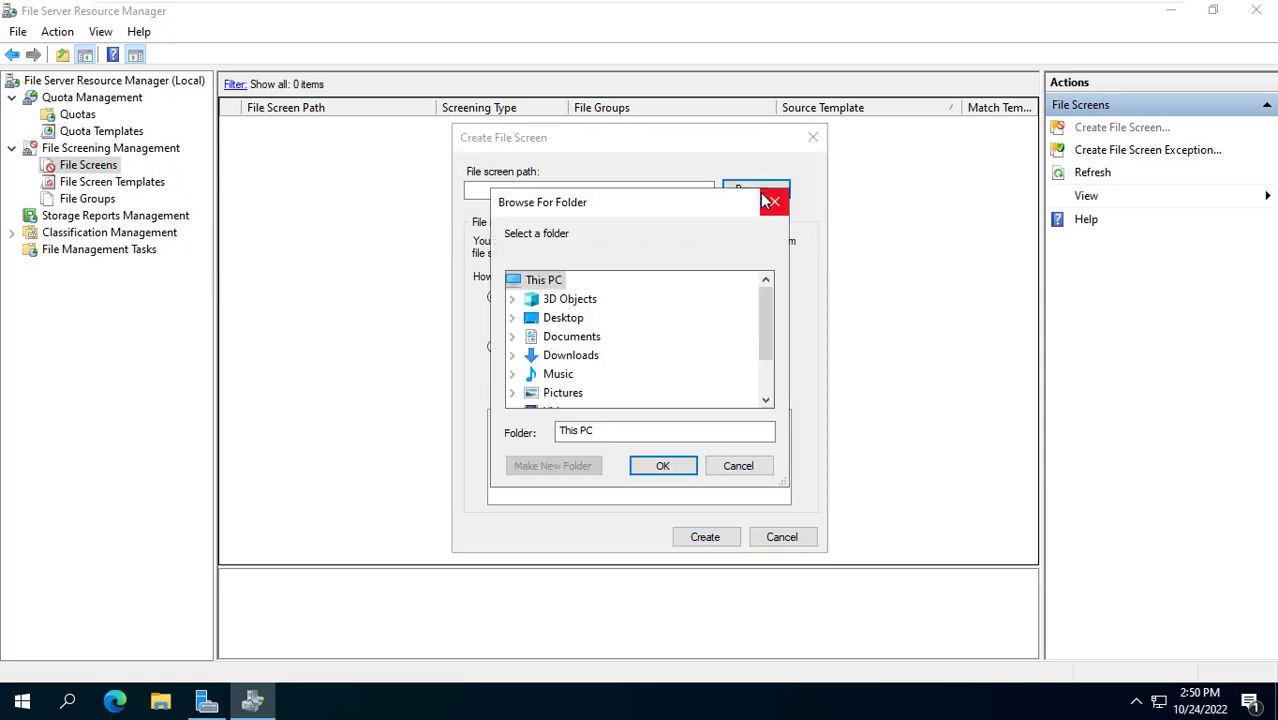
{"action": "left_click_drag", "start_coordinate": [758, 319], "coordinate": [758, 378]}
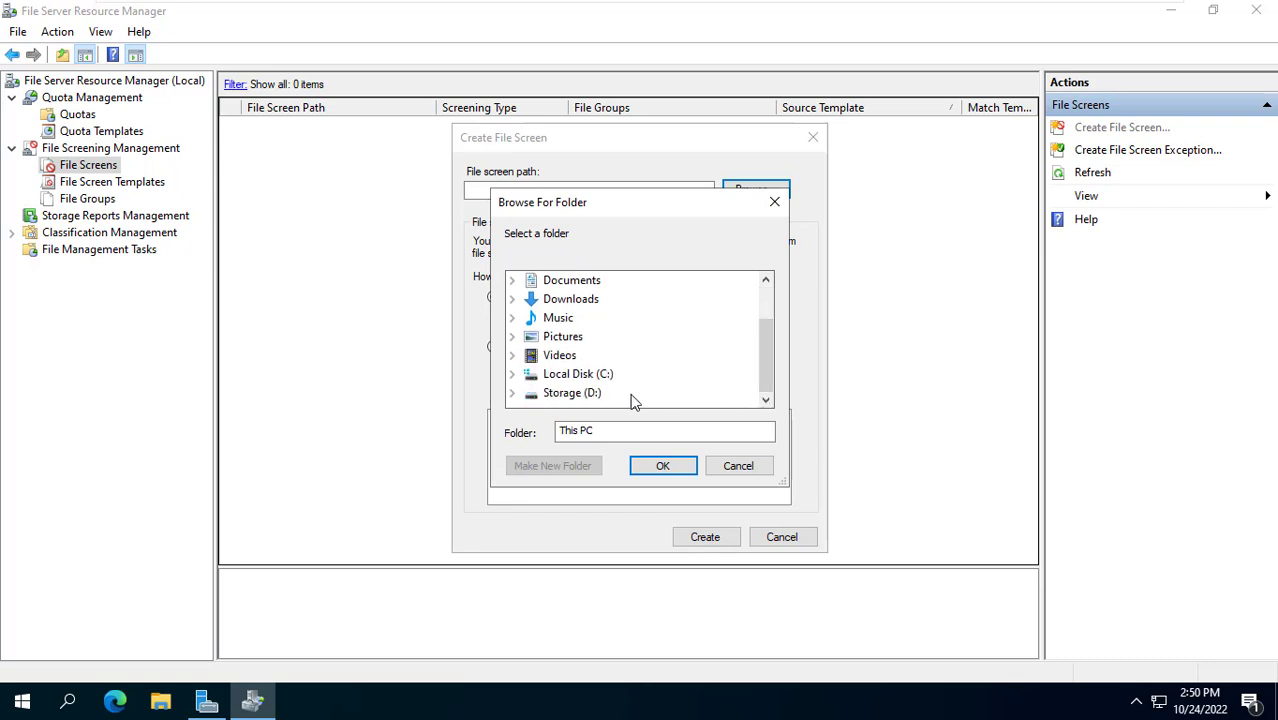
{"action": "left_click", "coordinate": [598, 396]}
{"action": "left_click", "coordinate": [606, 378]}
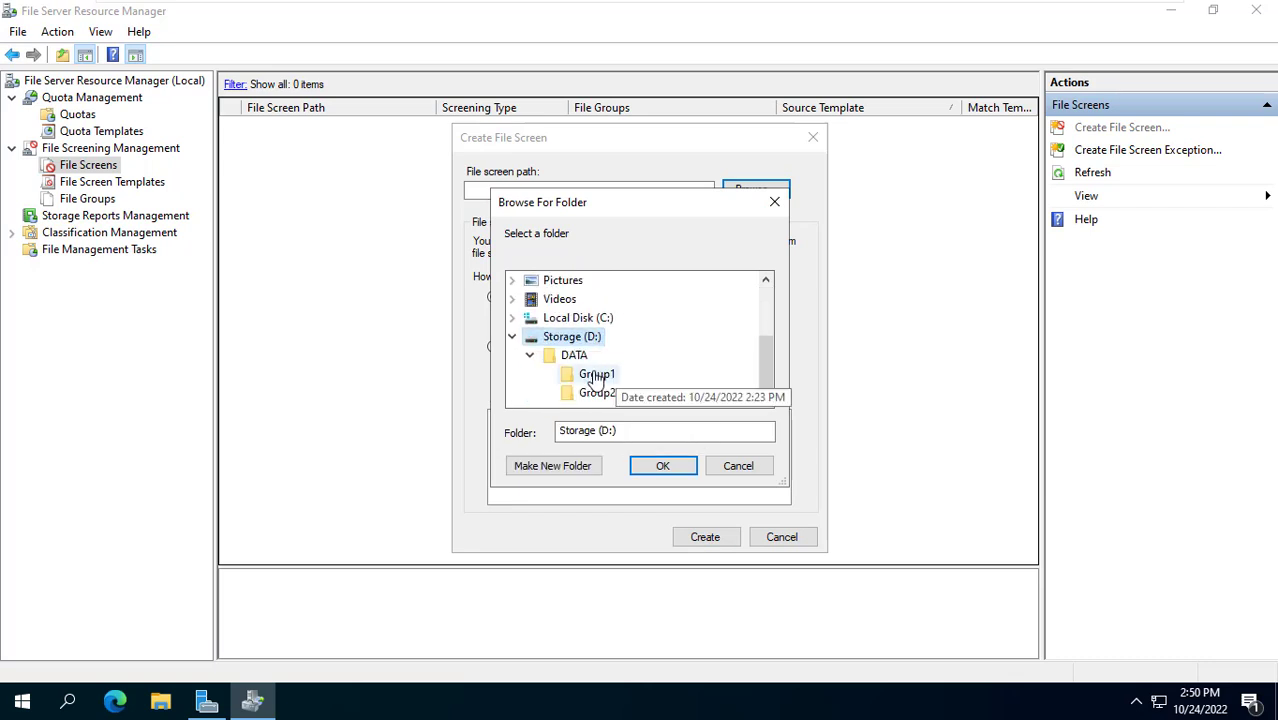
{"action": "left_click", "coordinate": [663, 465]}
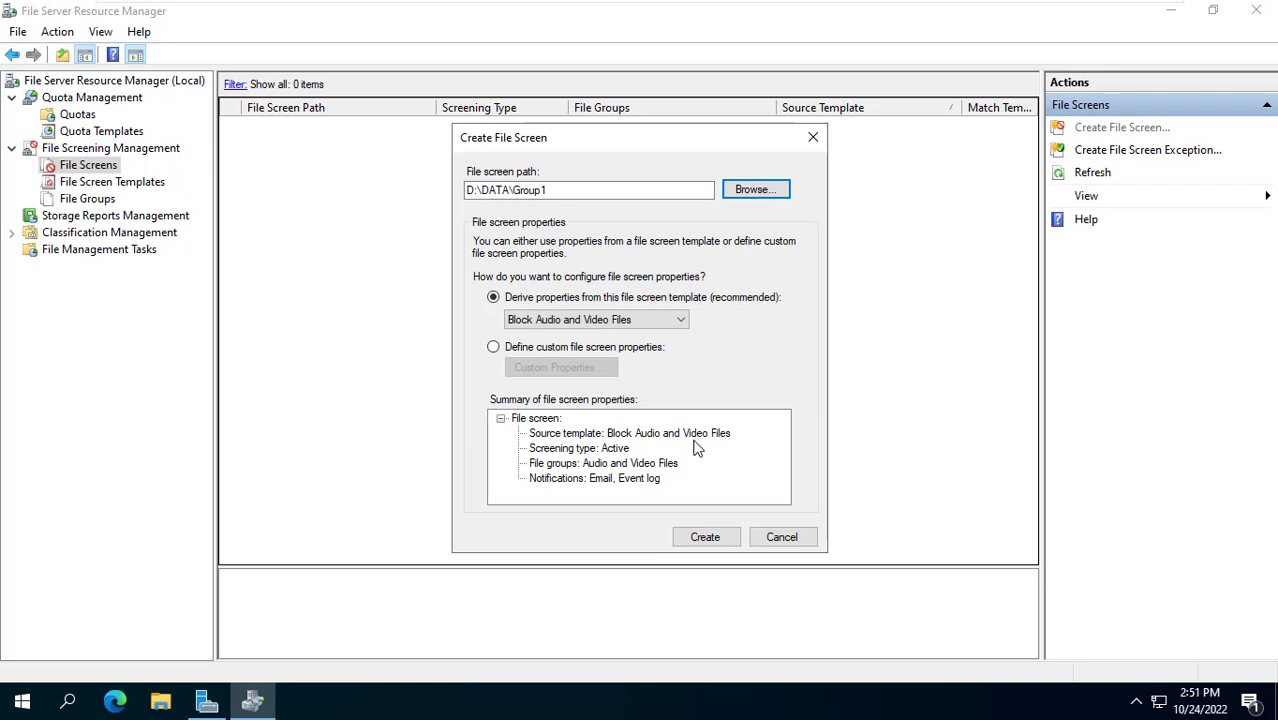
{"action": "left_click", "coordinate": [711, 537]}
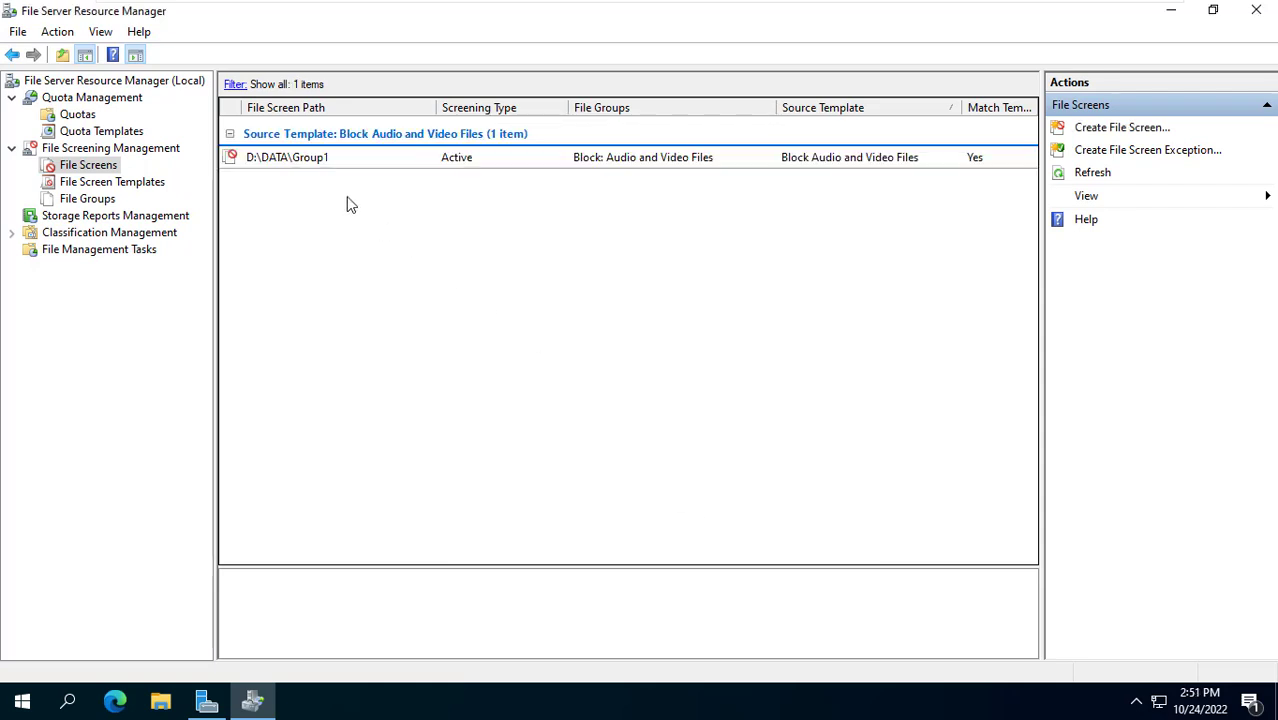
- Edit the D:\DATA\Group1 file screen's properties to also block the Executable Files group
{"action": "left_click", "coordinate": [316, 162]}
{"action": "right_click", "coordinate": [318, 163]}
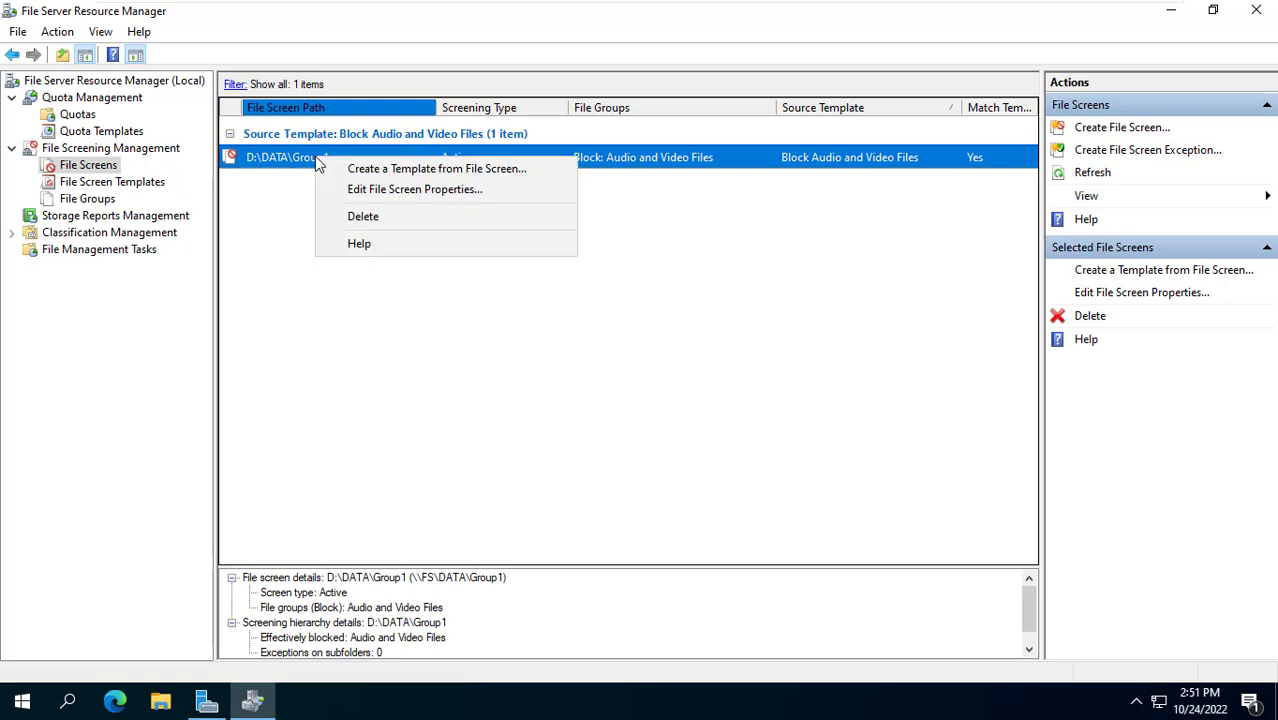
{"action": "left_click", "coordinate": [439, 195]}
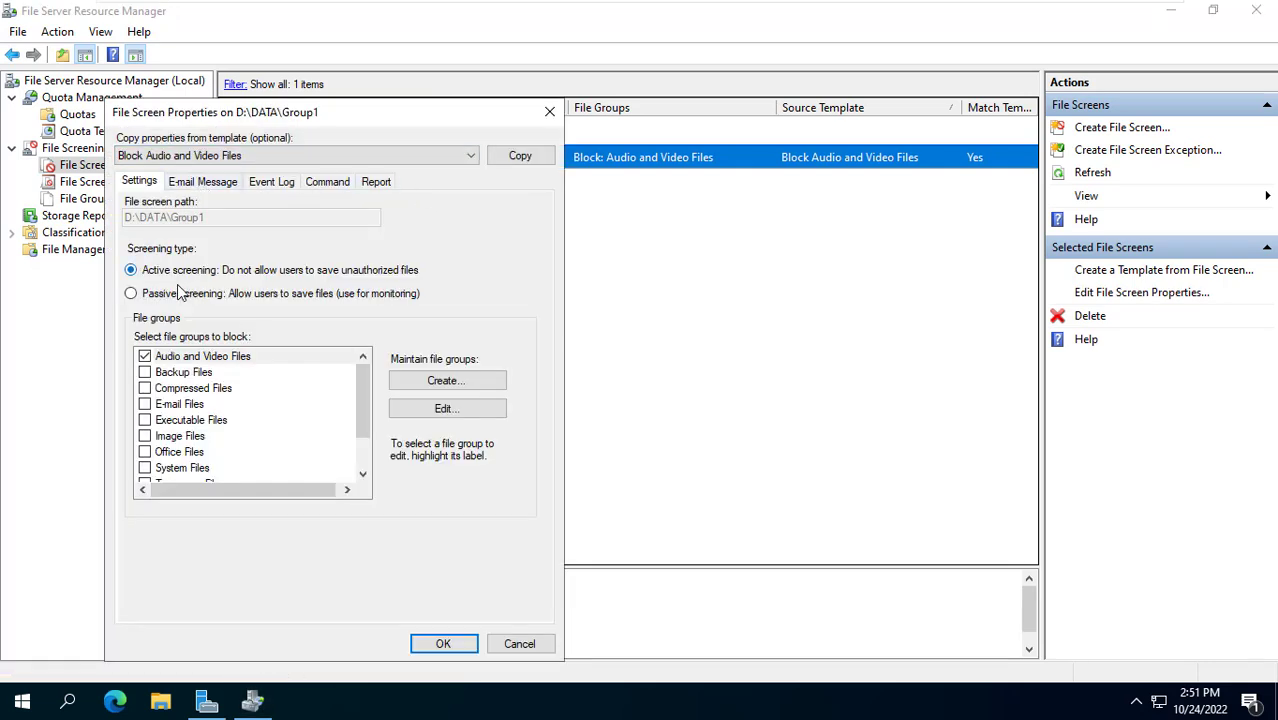
{"action": "left_click", "coordinate": [170, 424]}
{"action": "left_click", "coordinate": [145, 420]}
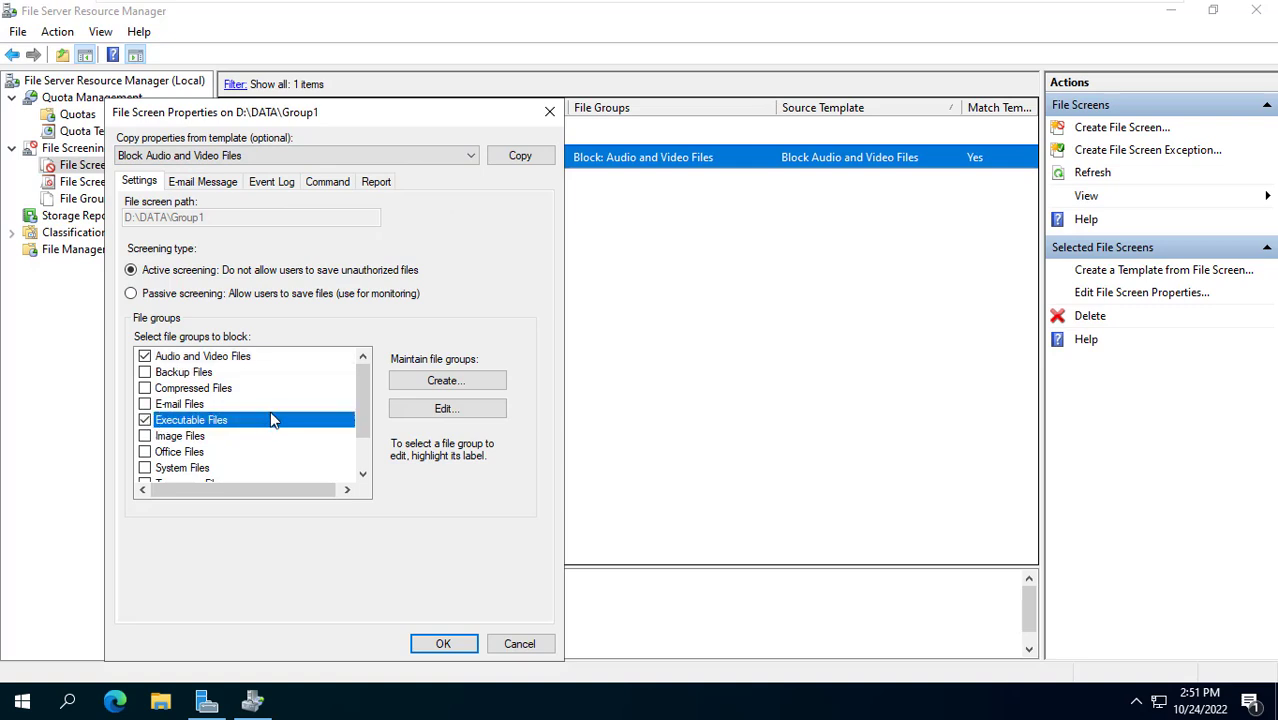
- Enable report generation for the file screen and select the Quota Usage report
{"action": "left_click", "coordinate": [377, 185]}
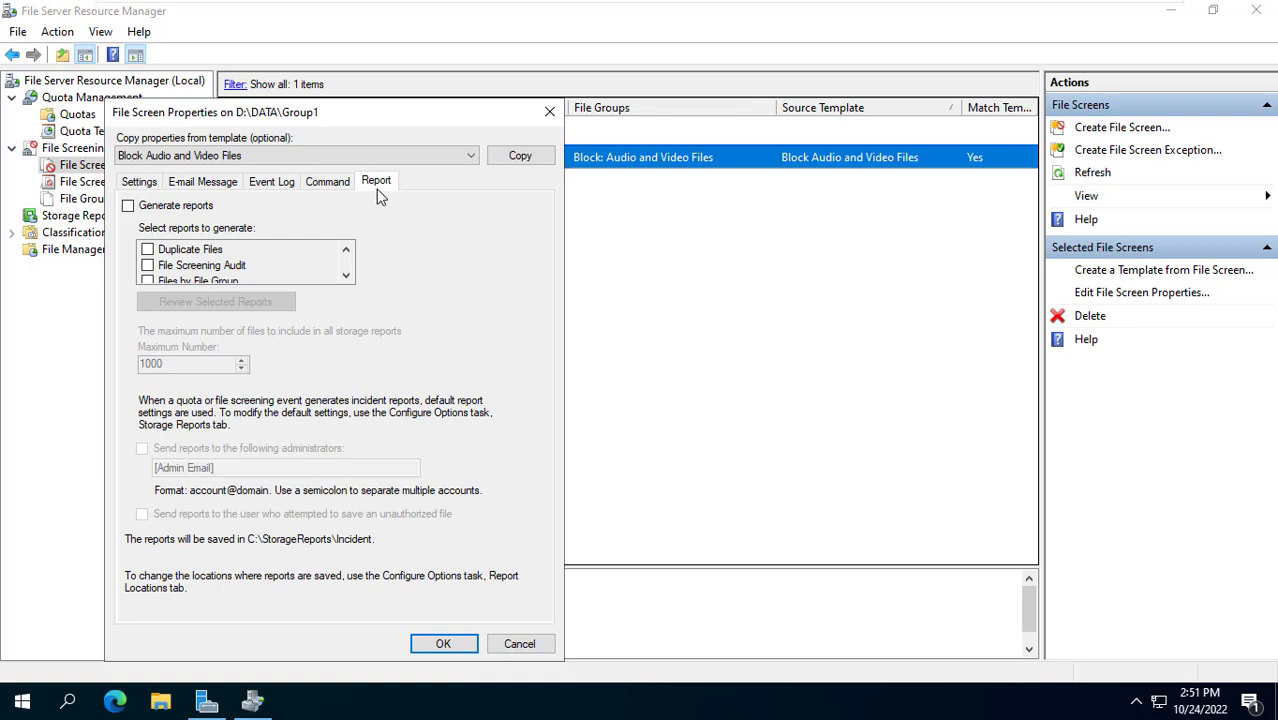
{"action": "left_click", "coordinate": [128, 205]}
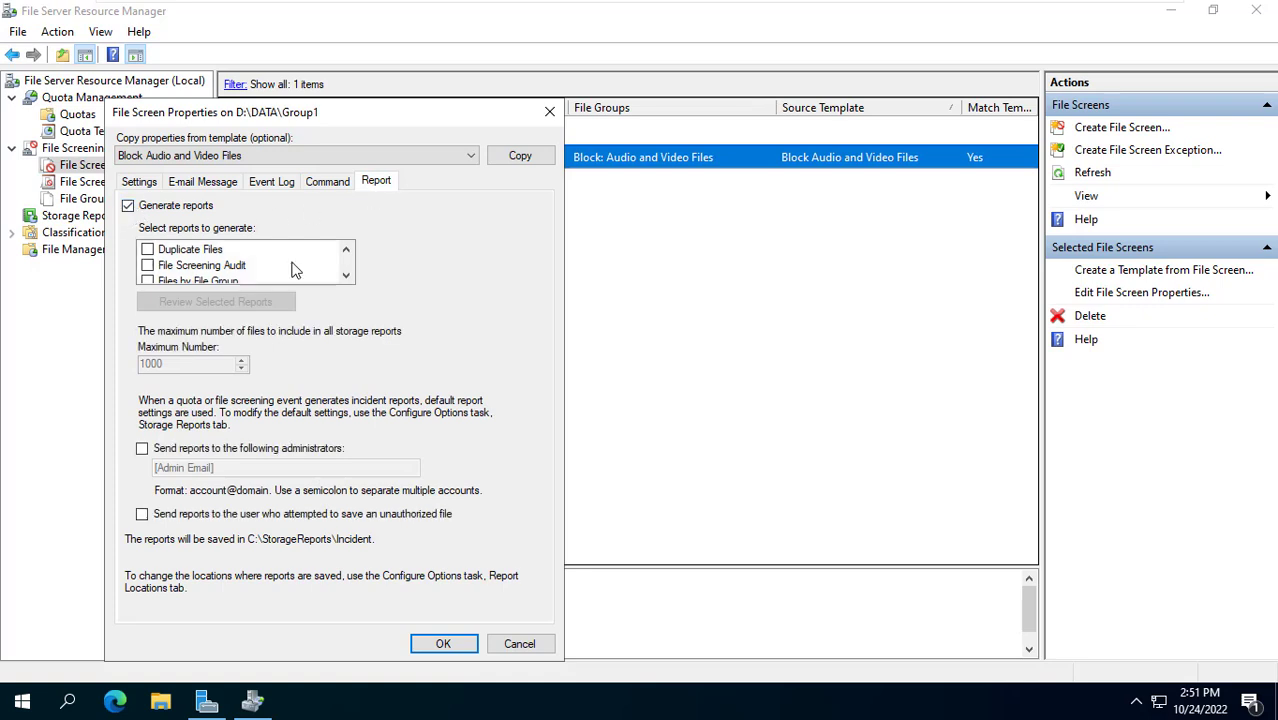
{"action": "left_click", "coordinate": [346, 275]}
{"action": "left_click", "coordinate": [346, 275]}
{"action": "left_click", "coordinate": [346, 275]}
{"action": "left_click", "coordinate": [149, 266]}
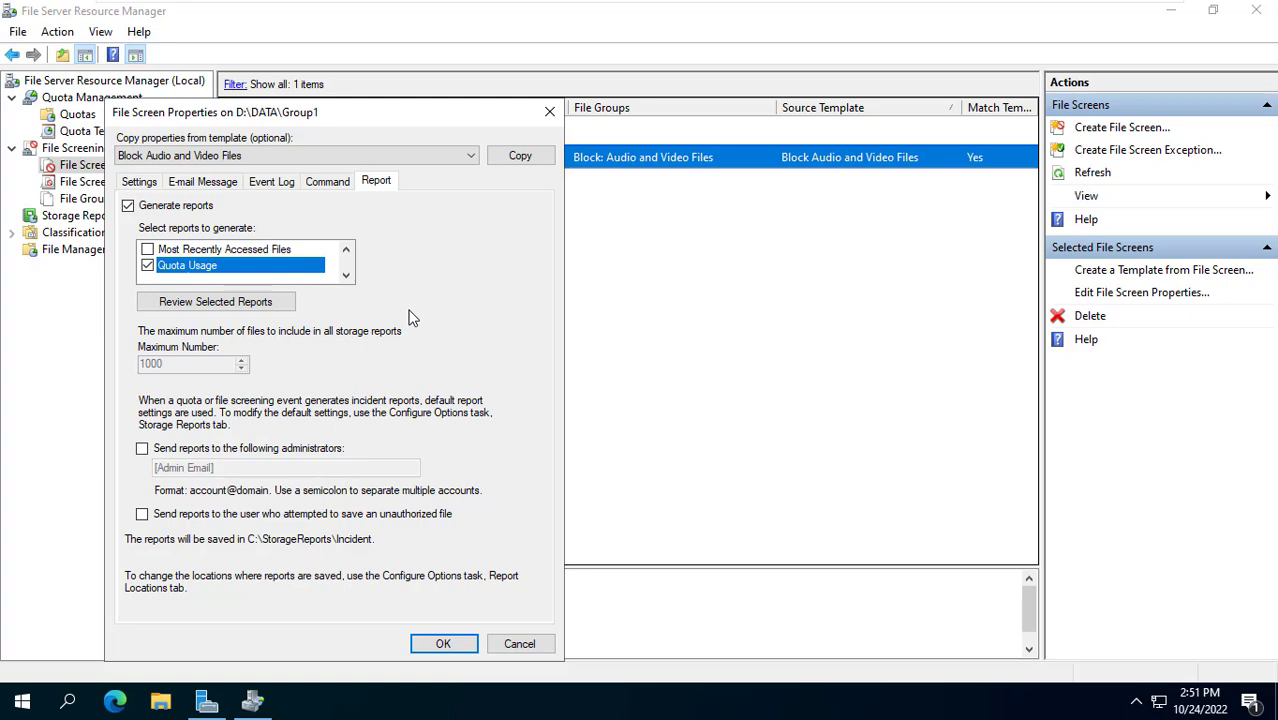
- Turn off the e-mail to users who attempt to save unauthorized files, review the event log warning, and save the file screen properties
{"action": "left_click", "coordinate": [222, 189]}
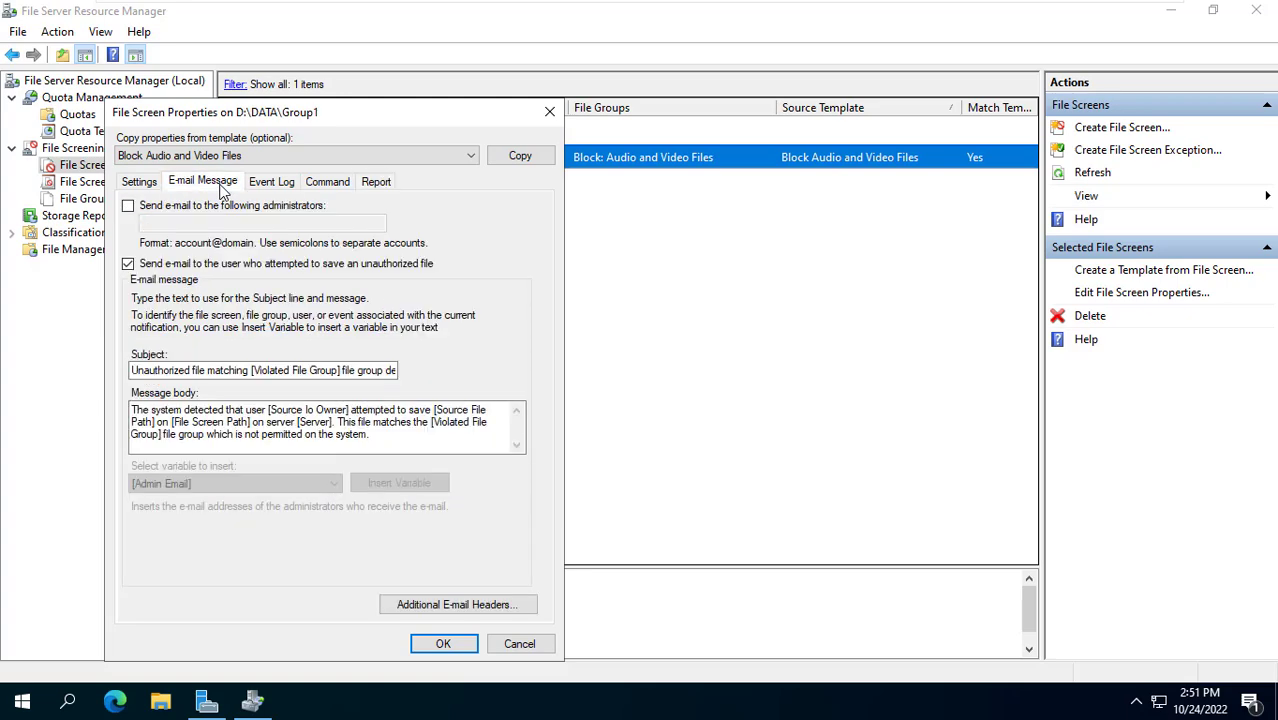
{"action": "left_click", "coordinate": [128, 264]}
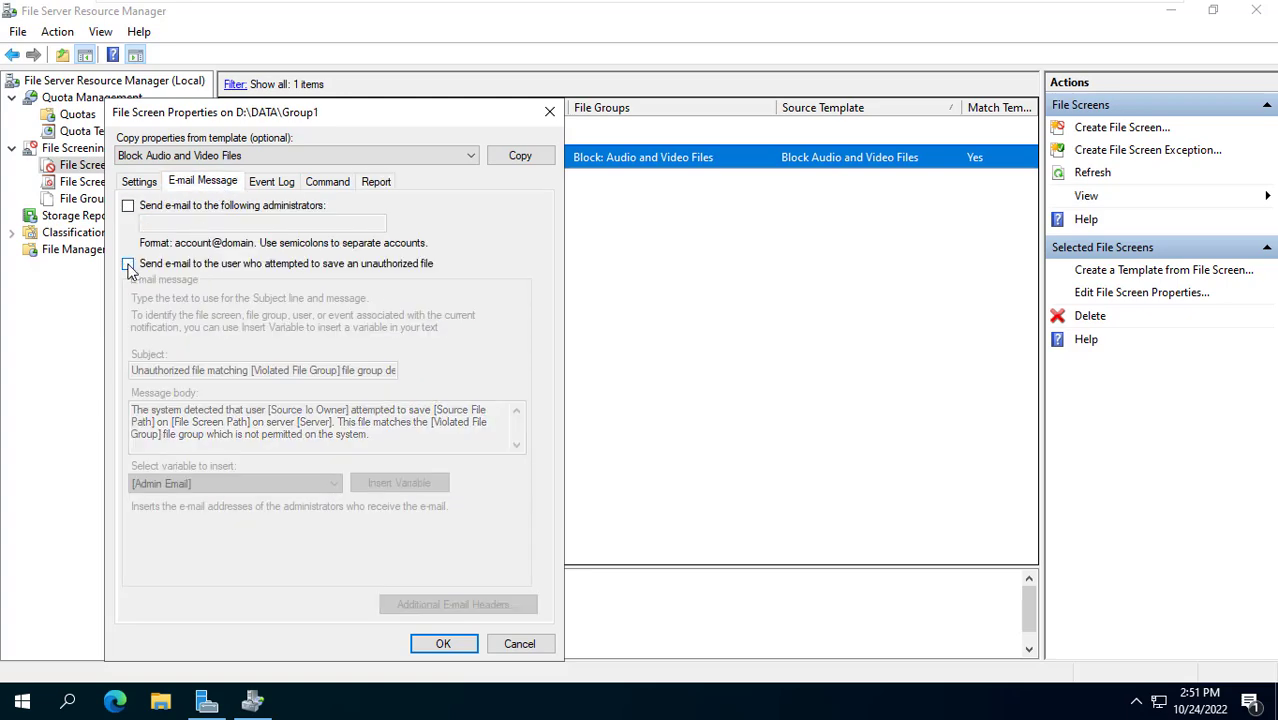
{"action": "left_click", "coordinate": [268, 183]}
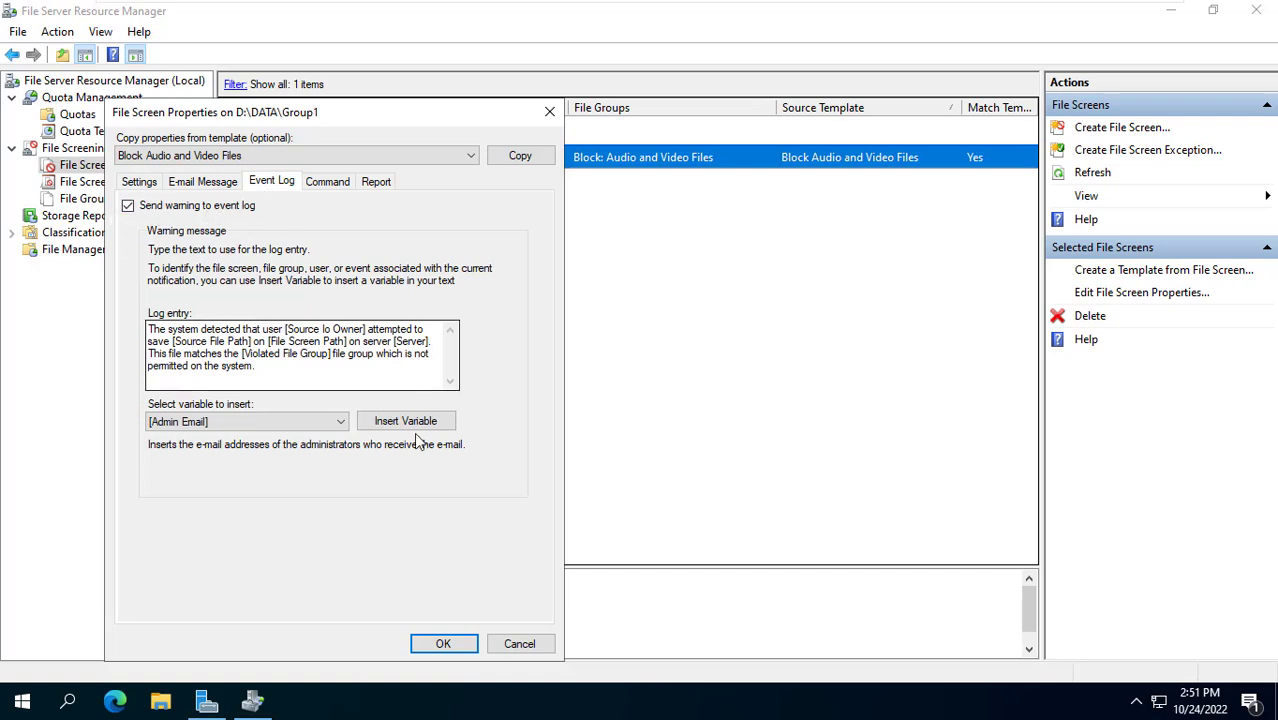
{"action": "left_click", "coordinate": [443, 644]}
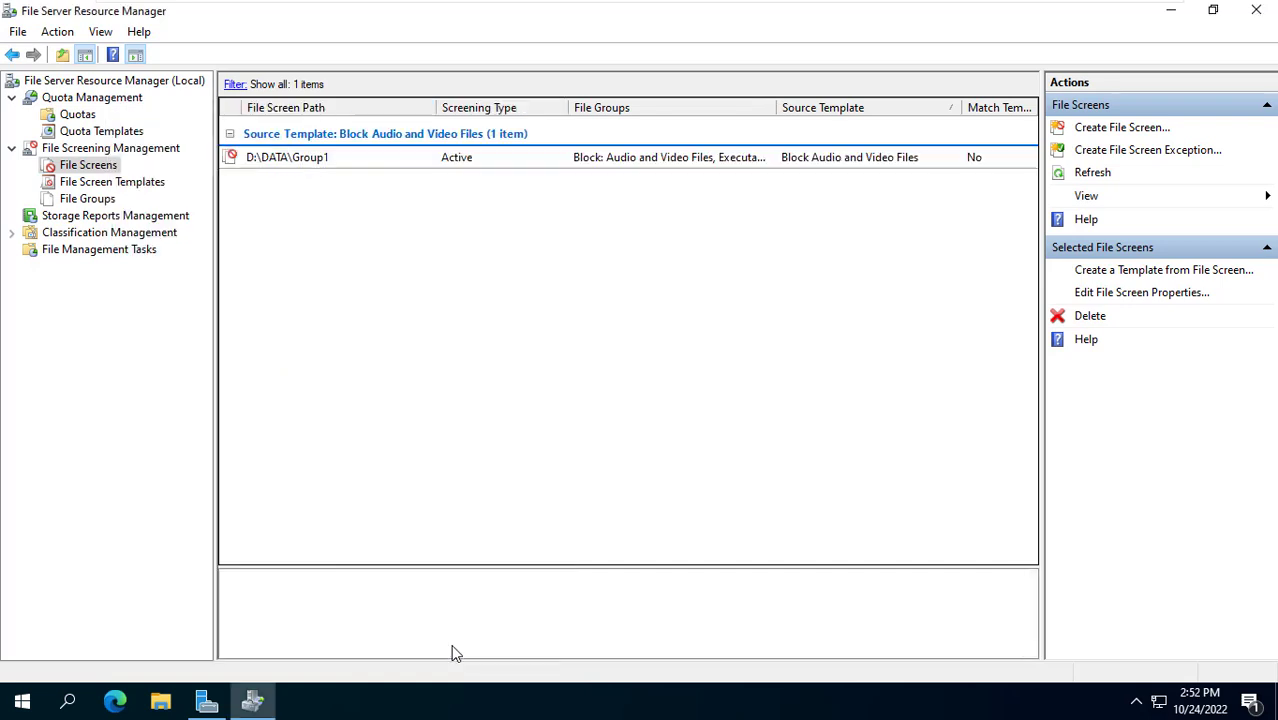
{"action": "left_click", "coordinate": [446, 165]}
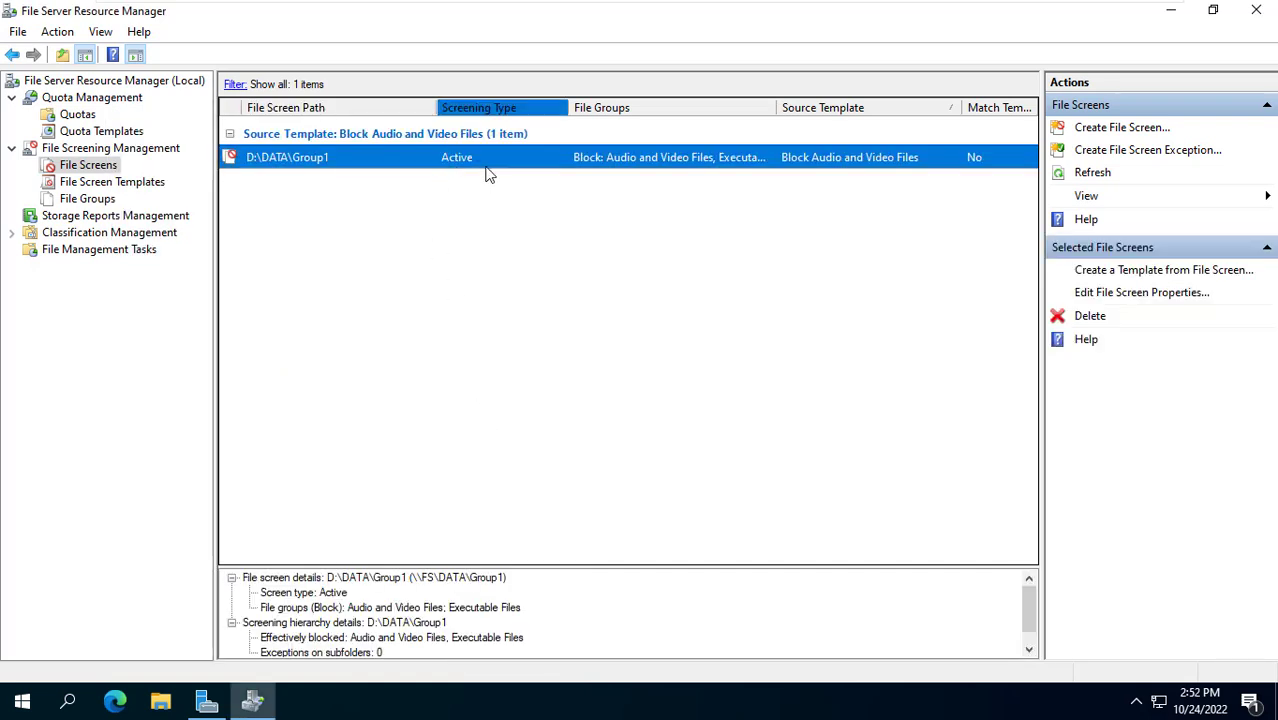
{"action": "left_click", "coordinate": [468, 212]}
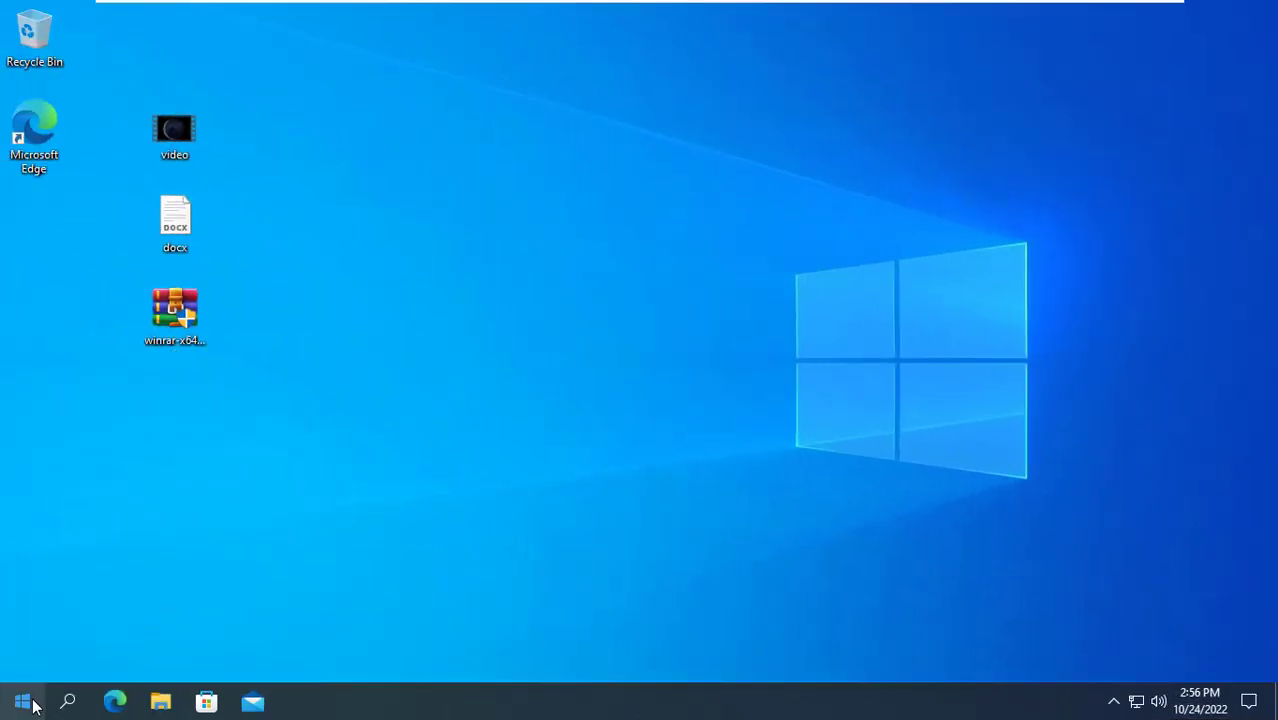
- On the client computer, open the file server's network location \\FS\ through Run
{"action": "right_click", "coordinate": [33, 706]}
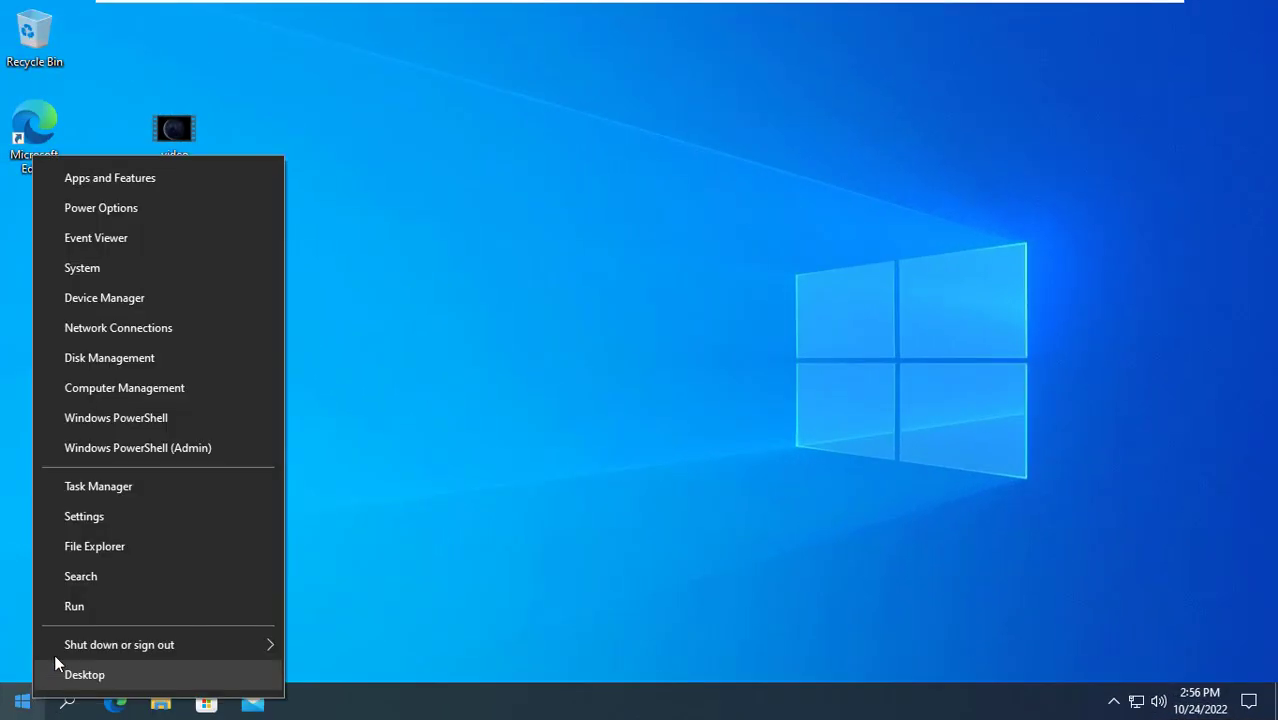
{"action": "left_click", "coordinate": [86, 603]}
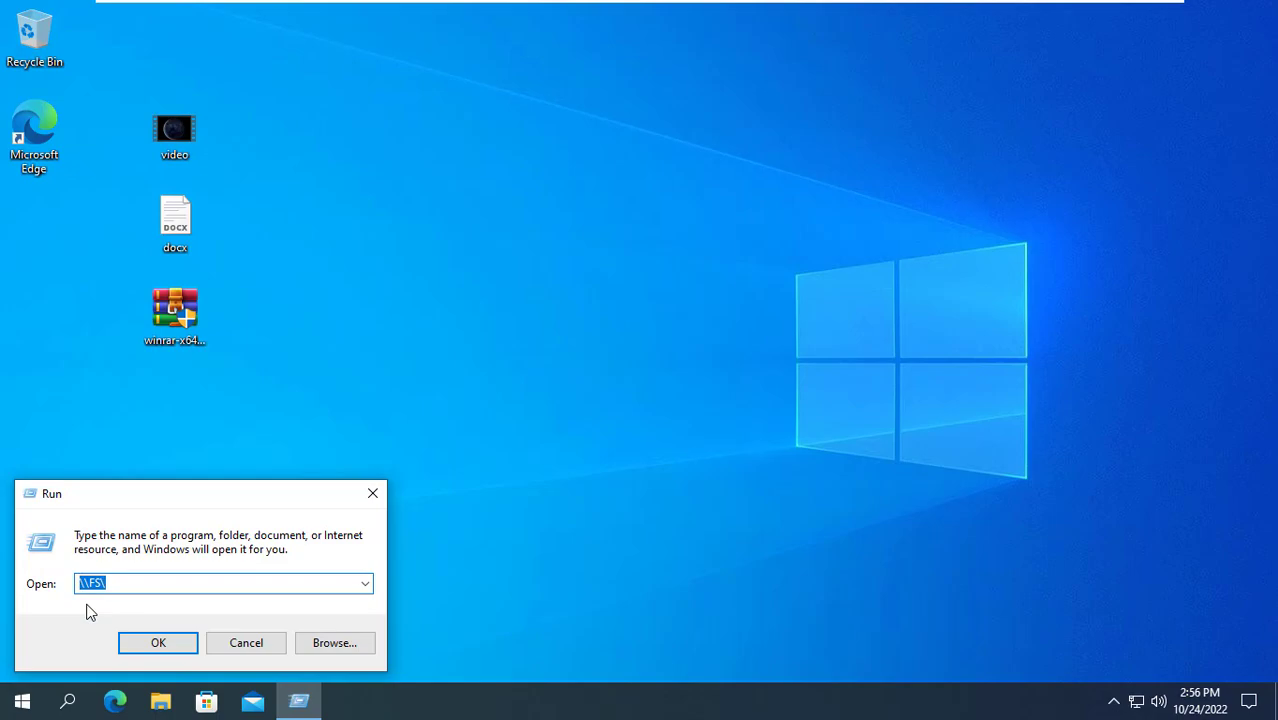
{"action": "left_click", "coordinate": [171, 645]}
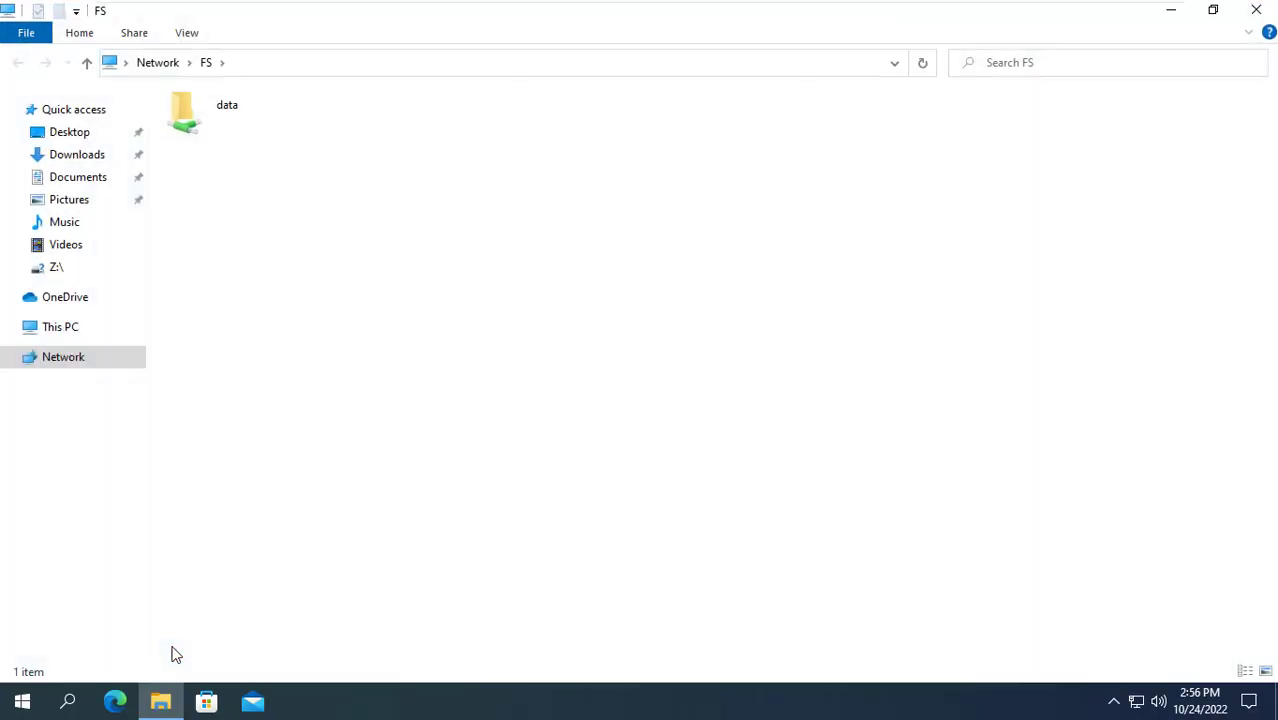
- Open the data share on FS, sign in with the account password, and open the Group1 folder
{"action": "left_click", "coordinate": [197, 136]}
{"action": "double_click", "coordinate": [197, 136]}
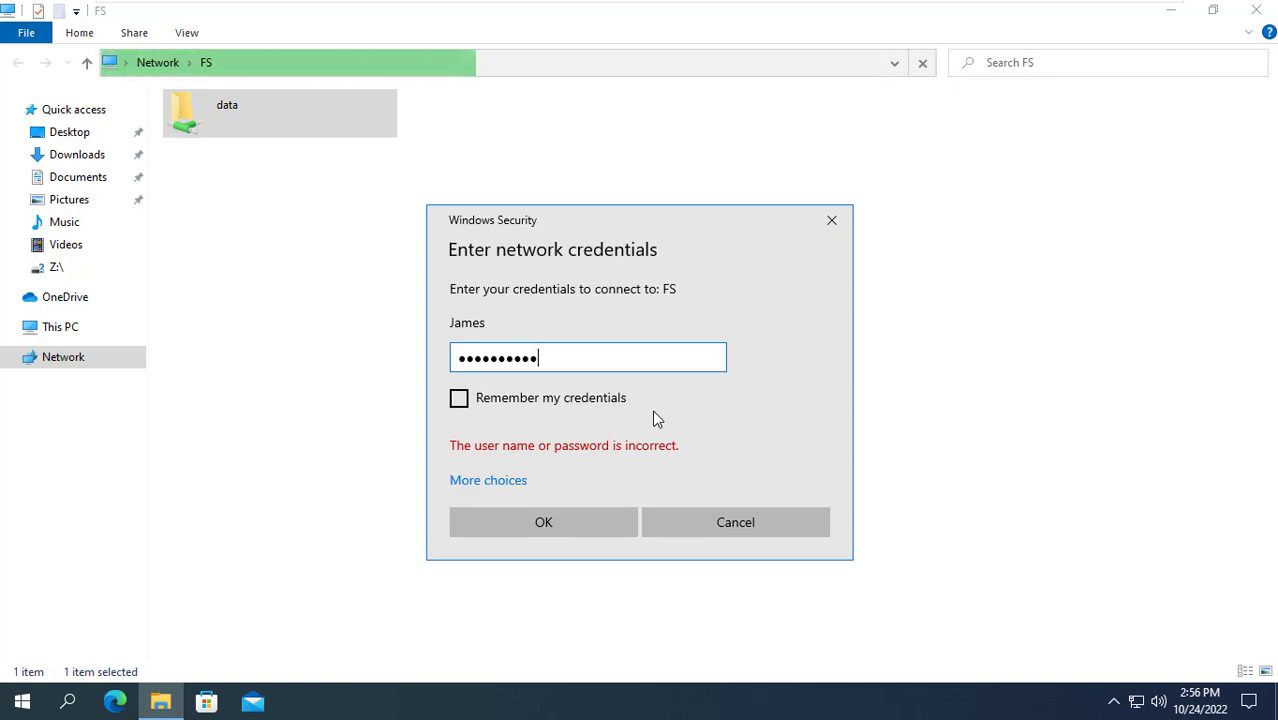
{"action": "type", "text": "*"}
{"action": "left_click", "coordinate": [583, 527]}
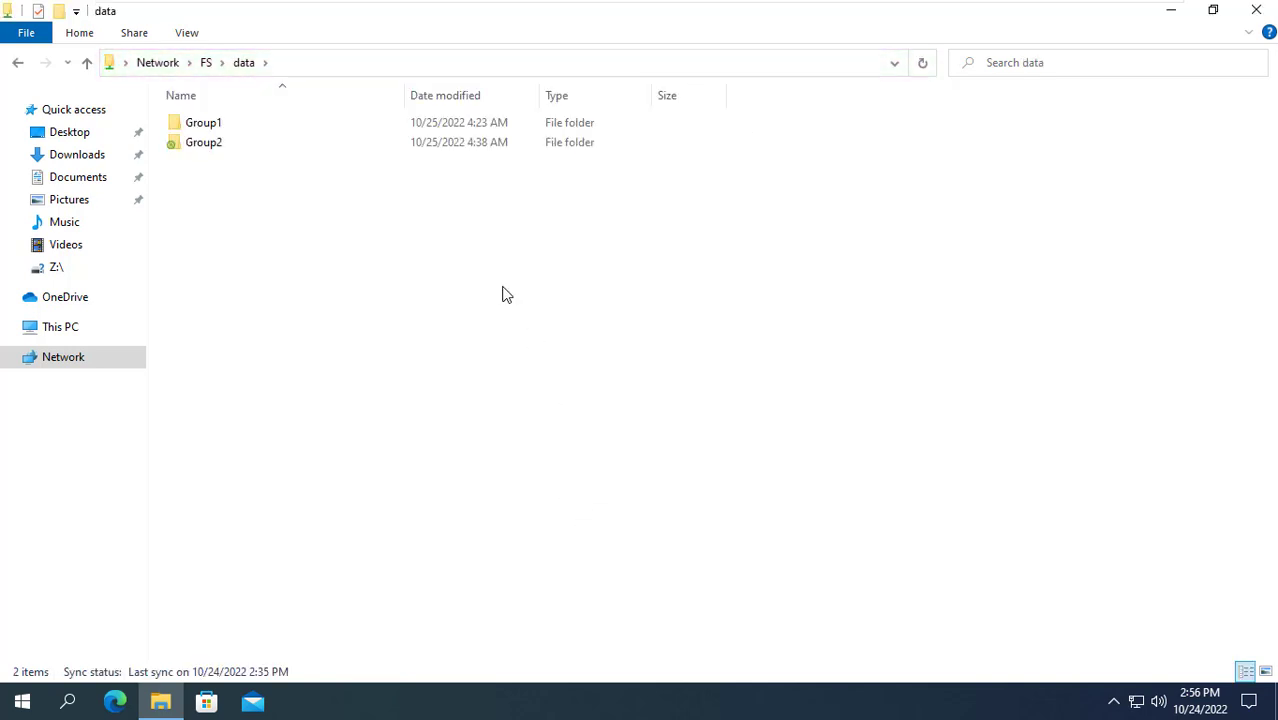
{"action": "double_click", "coordinate": [238, 124]}
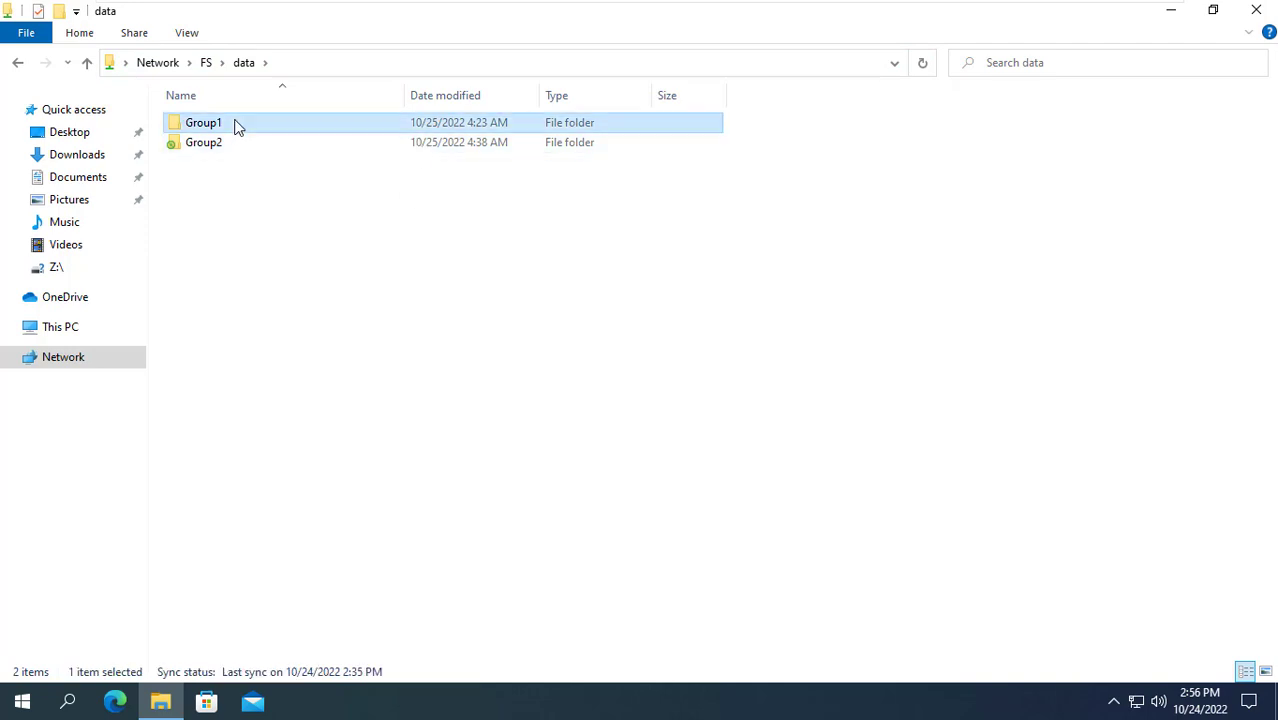
- Place the Group1 window beside the desktop files and try to copy the winrar-x64 installer into Group1
{"action": "left_click", "coordinate": [1213, 10]}
{"action": "left_click_drag", "start_coordinate": [528, 96], "coordinate": [752, 95]}
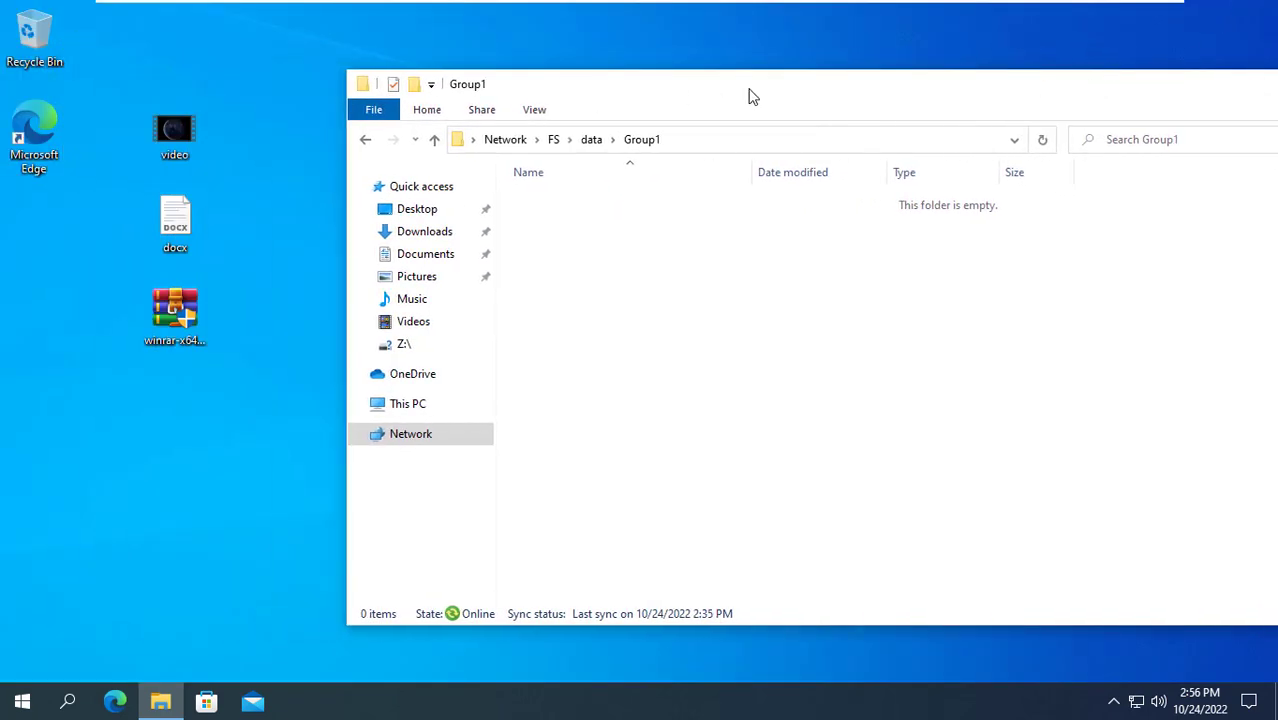
{"action": "right_click", "coordinate": [171, 307]}
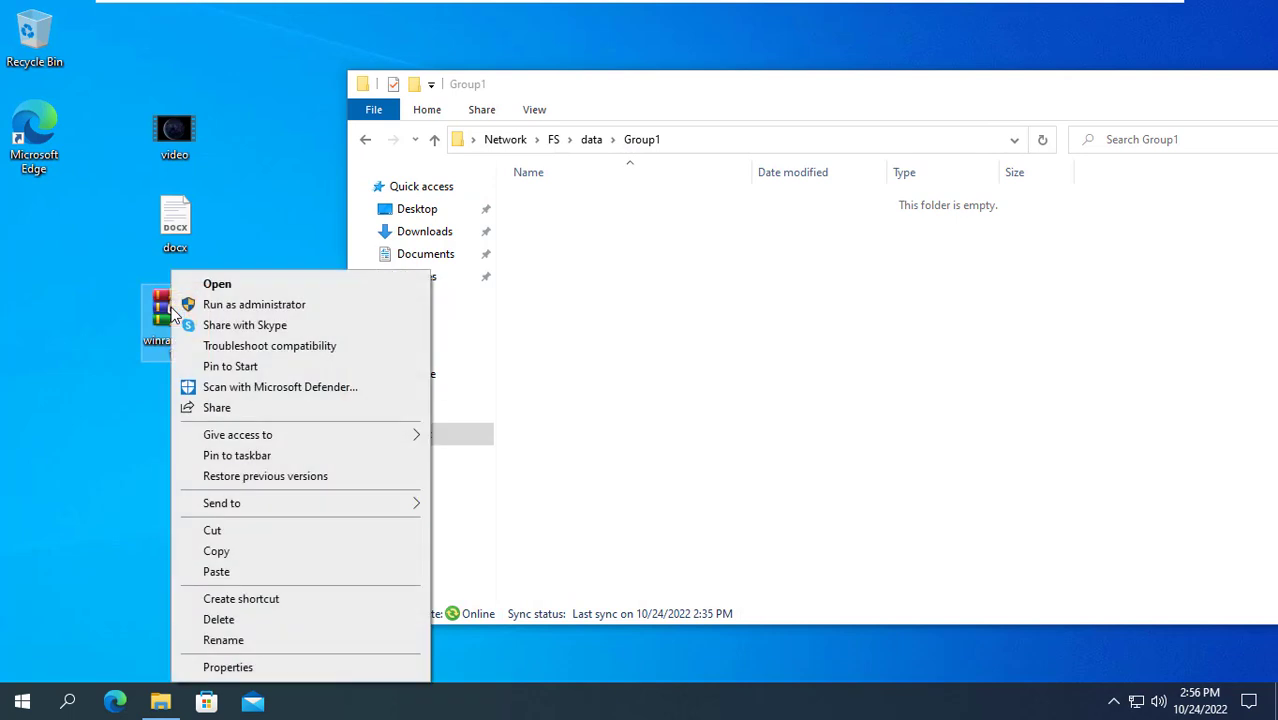
{"action": "left_click", "coordinate": [217, 551]}
{"action": "left_click", "coordinate": [665, 291]}
{"action": "right_click", "coordinate": [662, 265]}
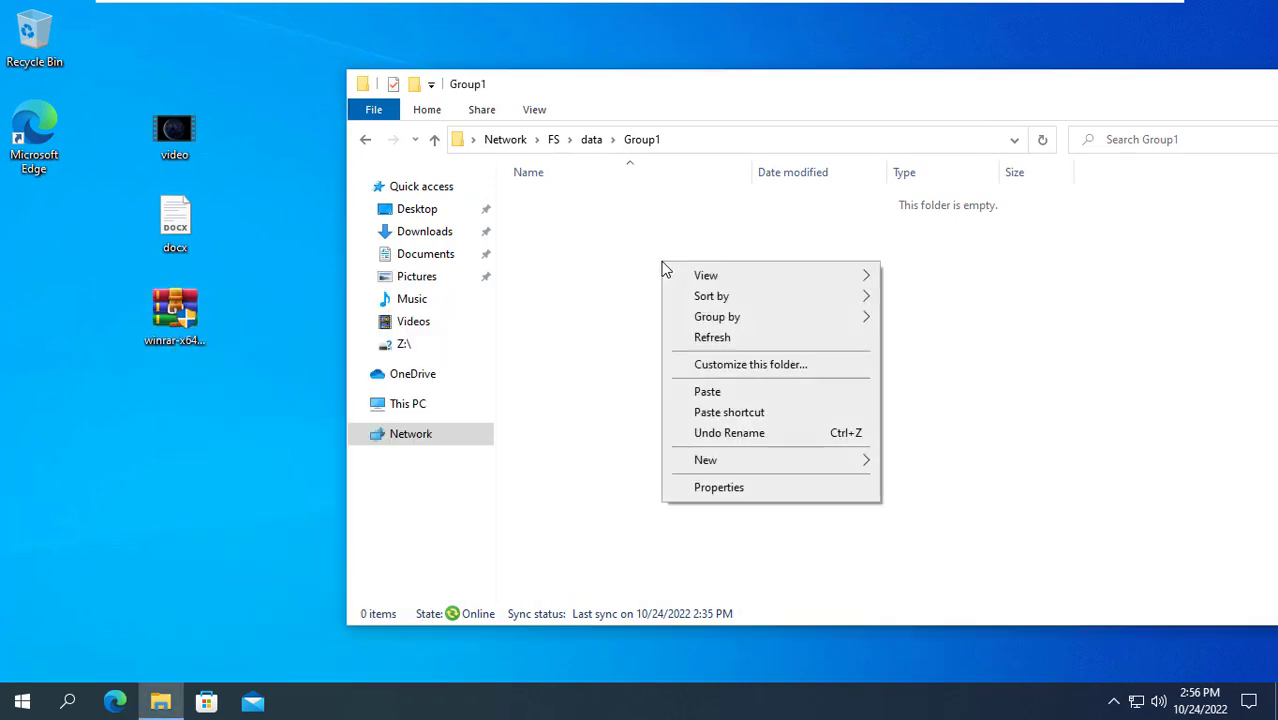
{"action": "left_click", "coordinate": [707, 391]}
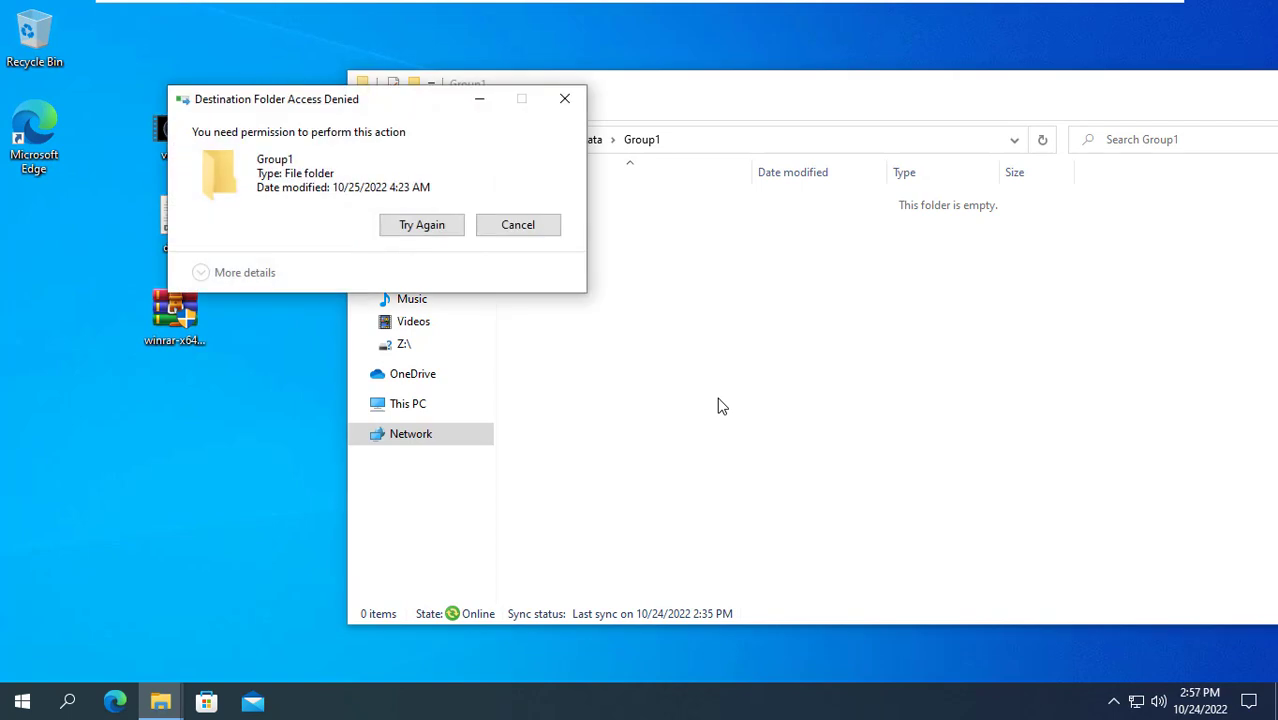
{"action": "left_click", "coordinate": [519, 236]}
- Check the file type and extension of the desktop docx file in its properties
{"action": "left_click", "coordinate": [182, 230]}
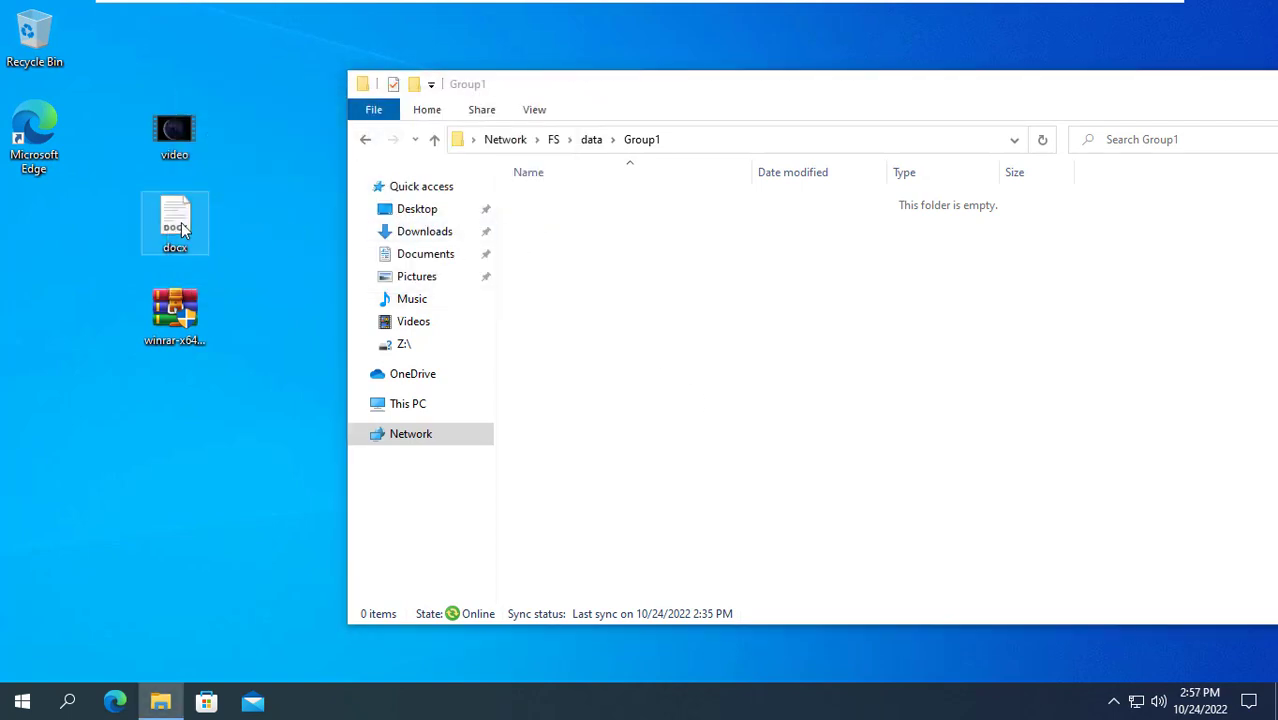
{"action": "right_click", "coordinate": [182, 230]}
{"action": "left_click", "coordinate": [264, 554]}
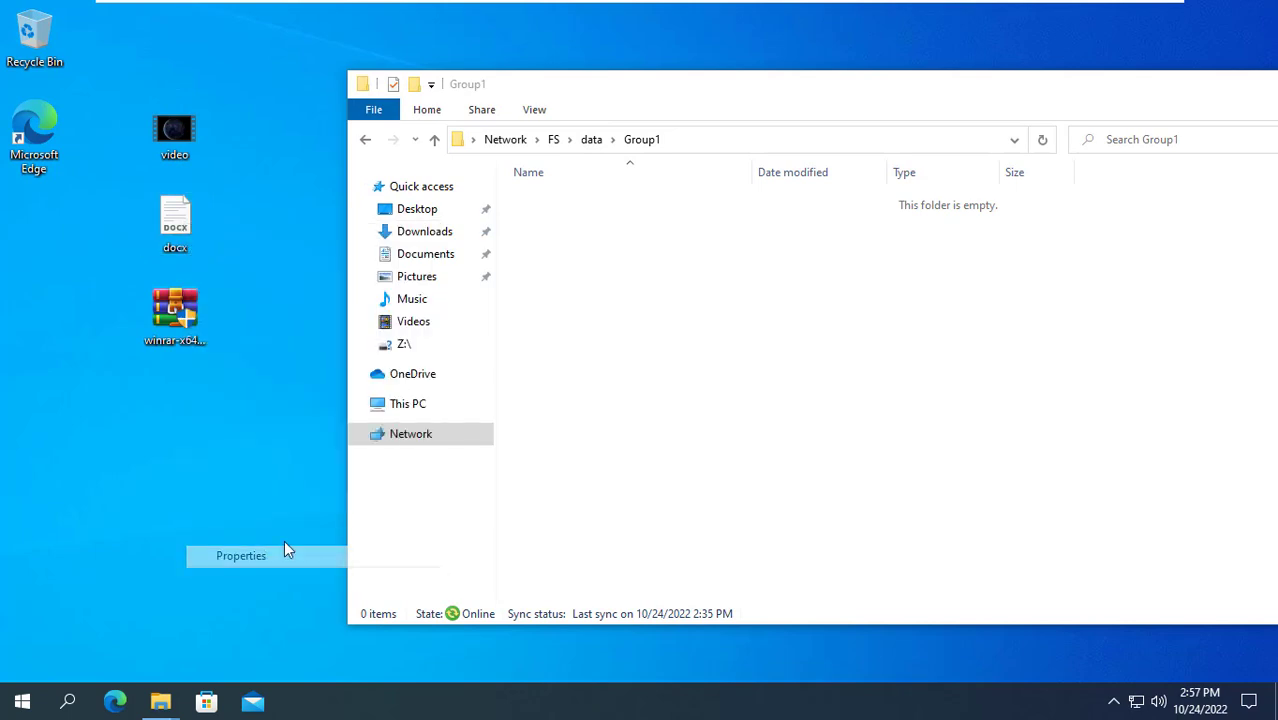
{"action": "left_click_drag", "start_coordinate": [407, 318], "coordinate": [460, 318]}
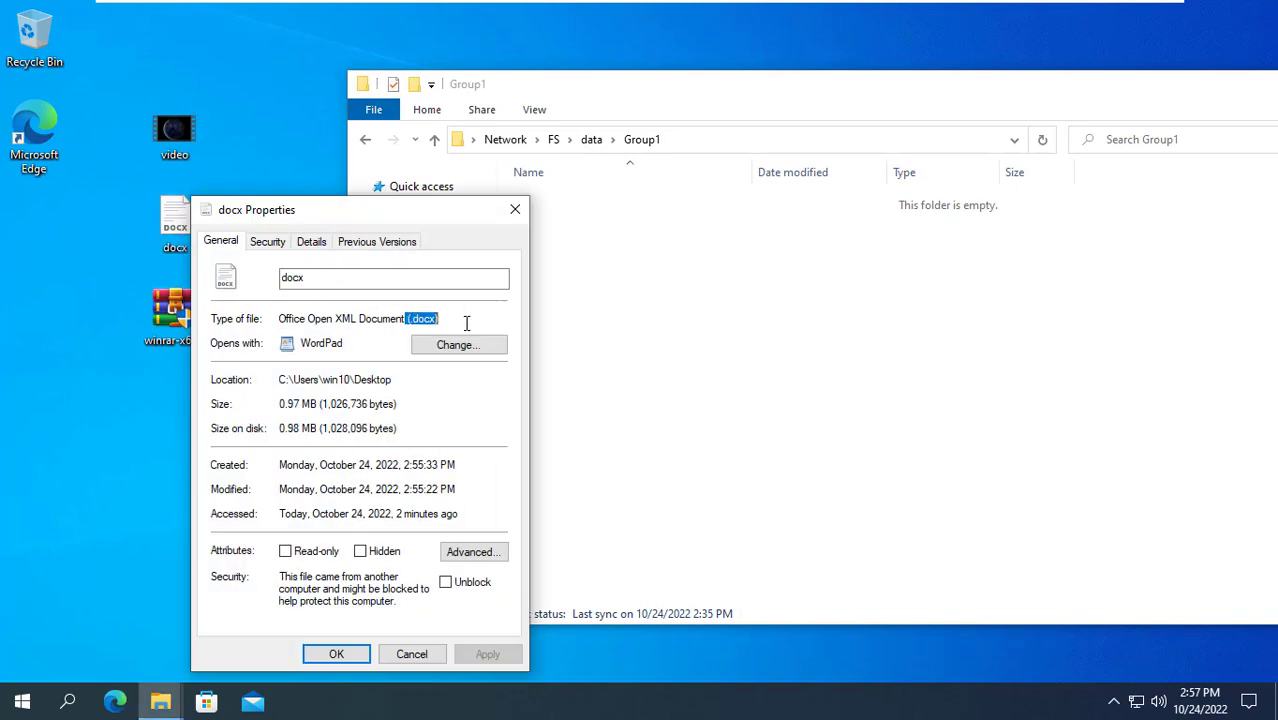
{"action": "left_click", "coordinate": [411, 654]}
- Copy the docx file from the desktop into the Group1 folder
{"action": "right_click", "coordinate": [182, 230]}
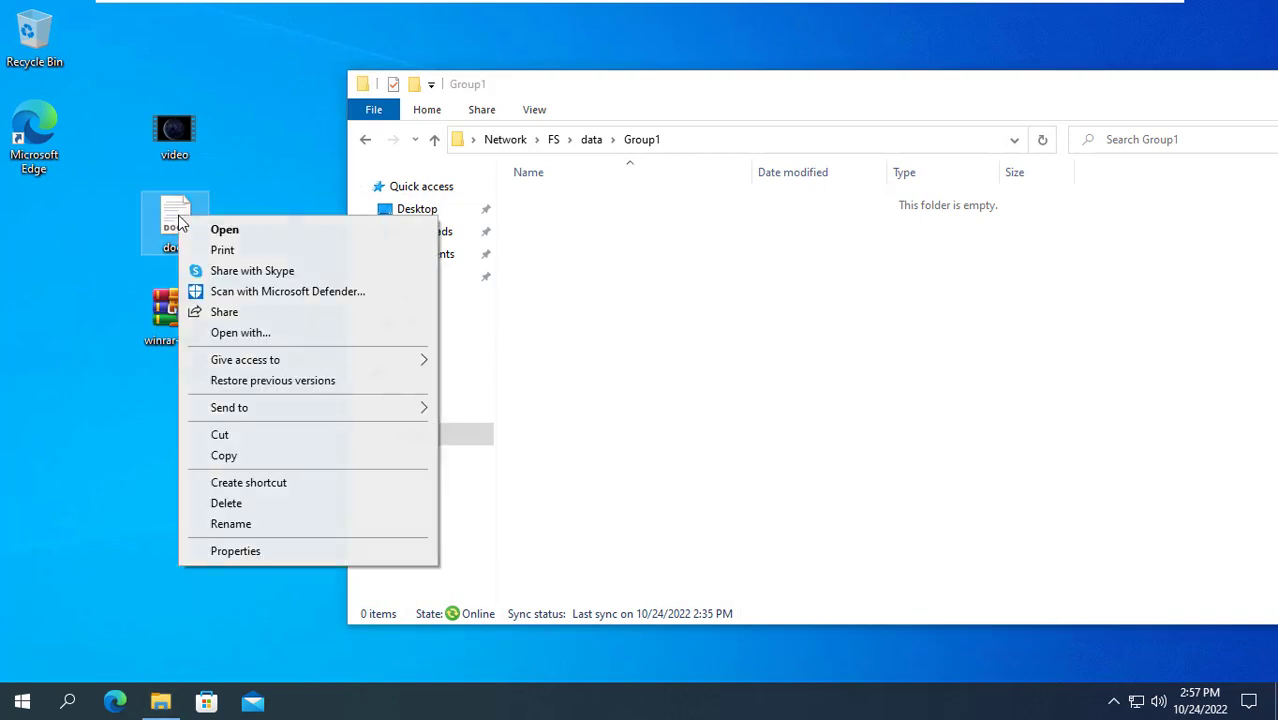
{"action": "left_click", "coordinate": [318, 454]}
{"action": "right_click", "coordinate": [654, 252]}
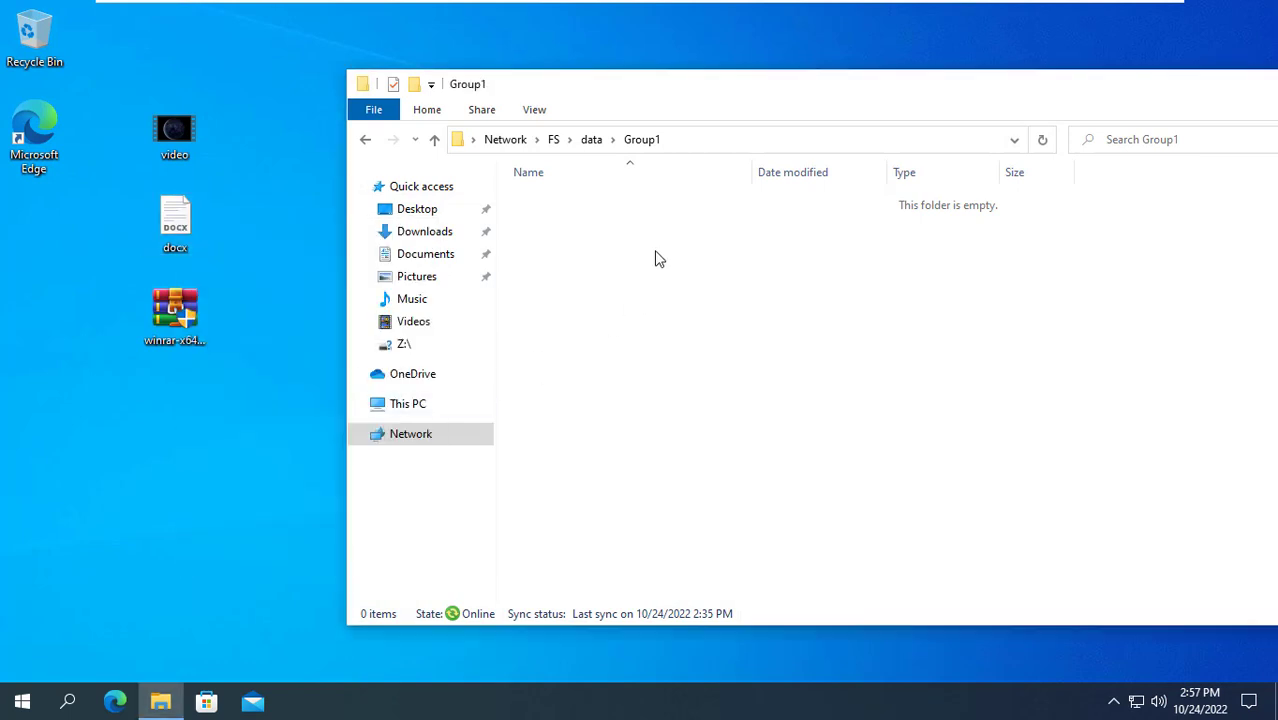
{"action": "left_click", "coordinate": [701, 382]}
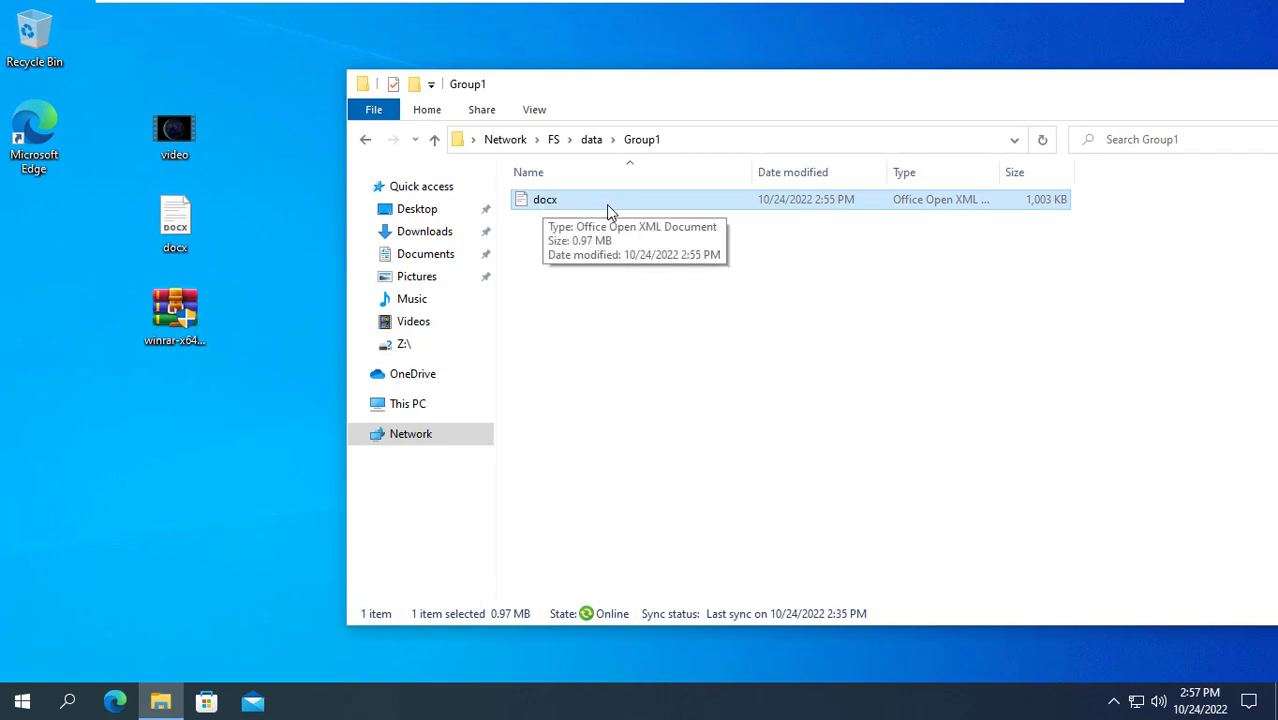
{"action": "left_click", "coordinate": [523, 333]}
- Try to copy the desktop video file into the Group1 folder
{"action": "left_click", "coordinate": [160, 120]}
{"action": "left_click_drag", "start_coordinate": [170, 126], "coordinate": [618, 322]}
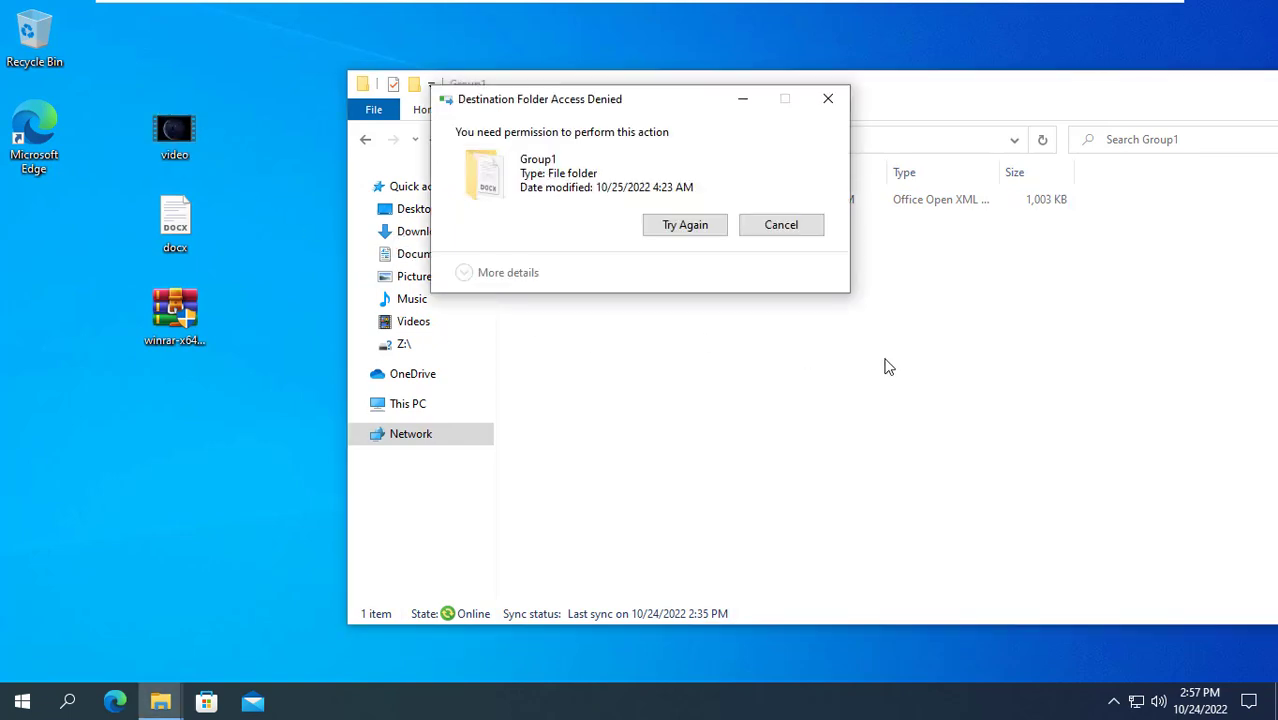
{"action": "left_click", "coordinate": [755, 232]}
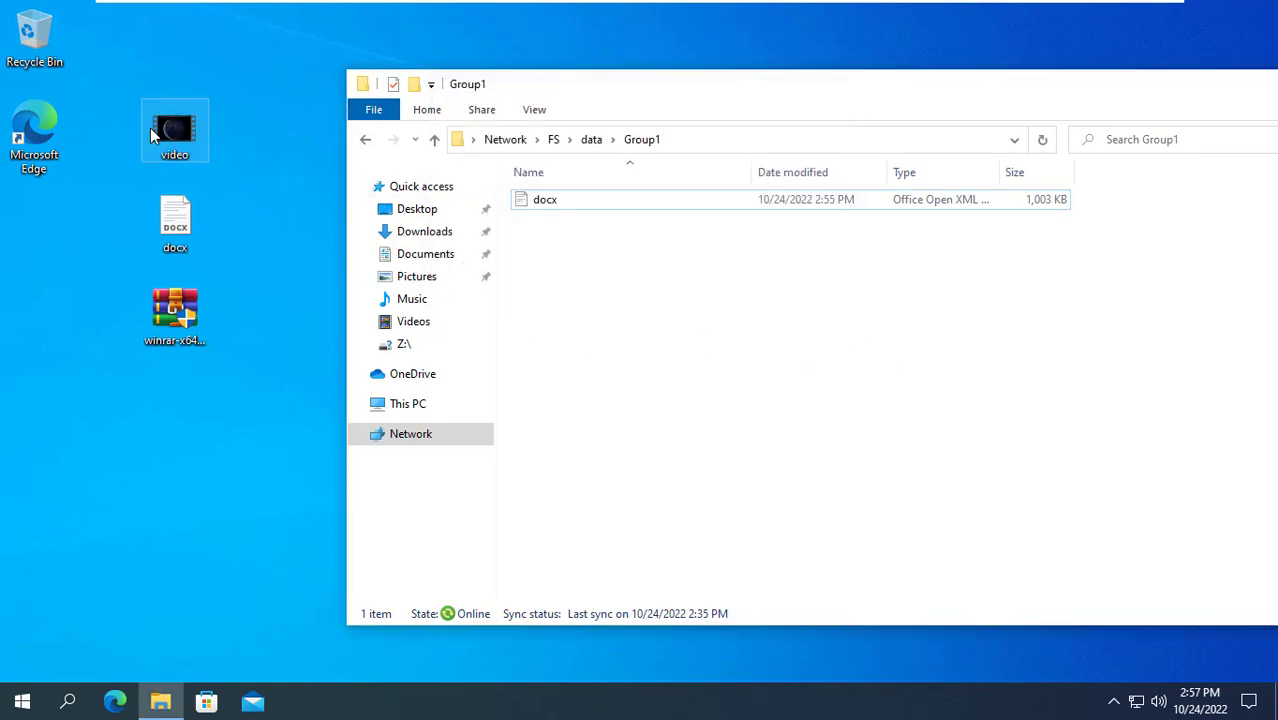
- Check the file type and extension of the desktop video file in its properties
{"action": "right_click", "coordinate": [170, 130]}
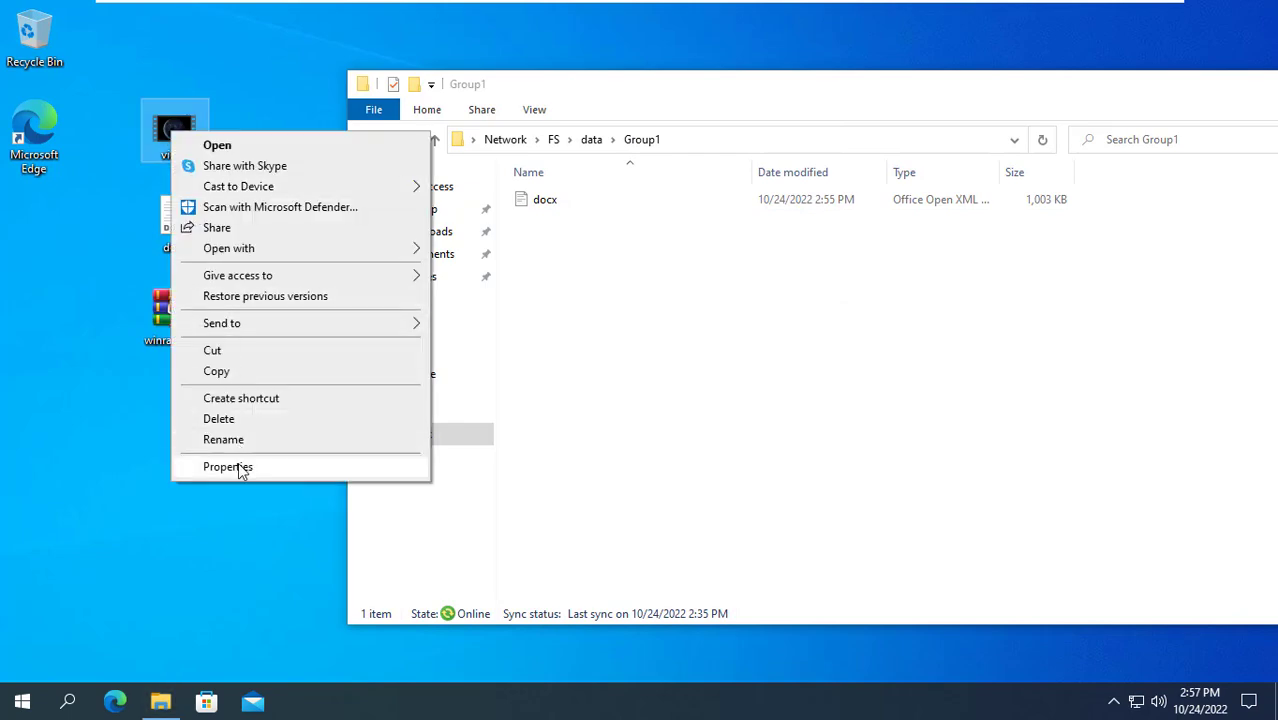
{"action": "left_click", "coordinate": [228, 467]}
{"action": "left_click_drag", "start_coordinate": [309, 254], "coordinate": [365, 254]}
{"action": "left_click", "coordinate": [398, 589]}
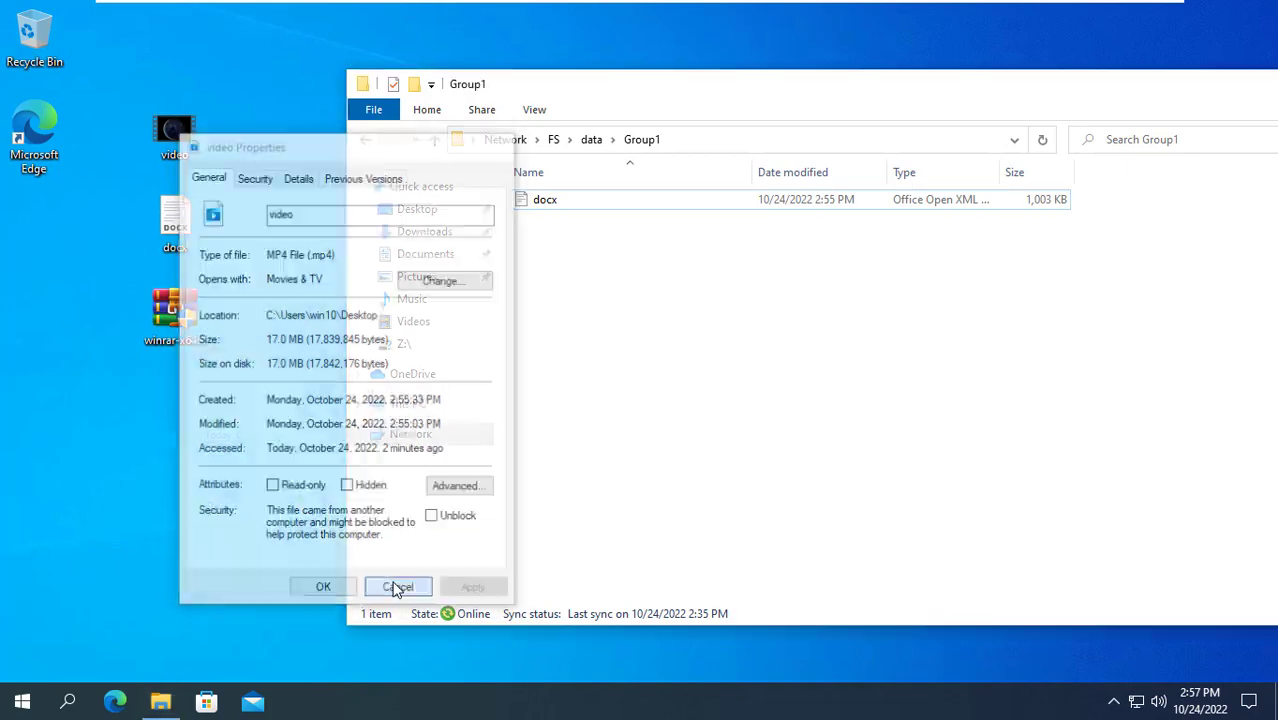
{"action": "left_click_drag", "start_coordinate": [690, 92], "coordinate": [536, 77]}
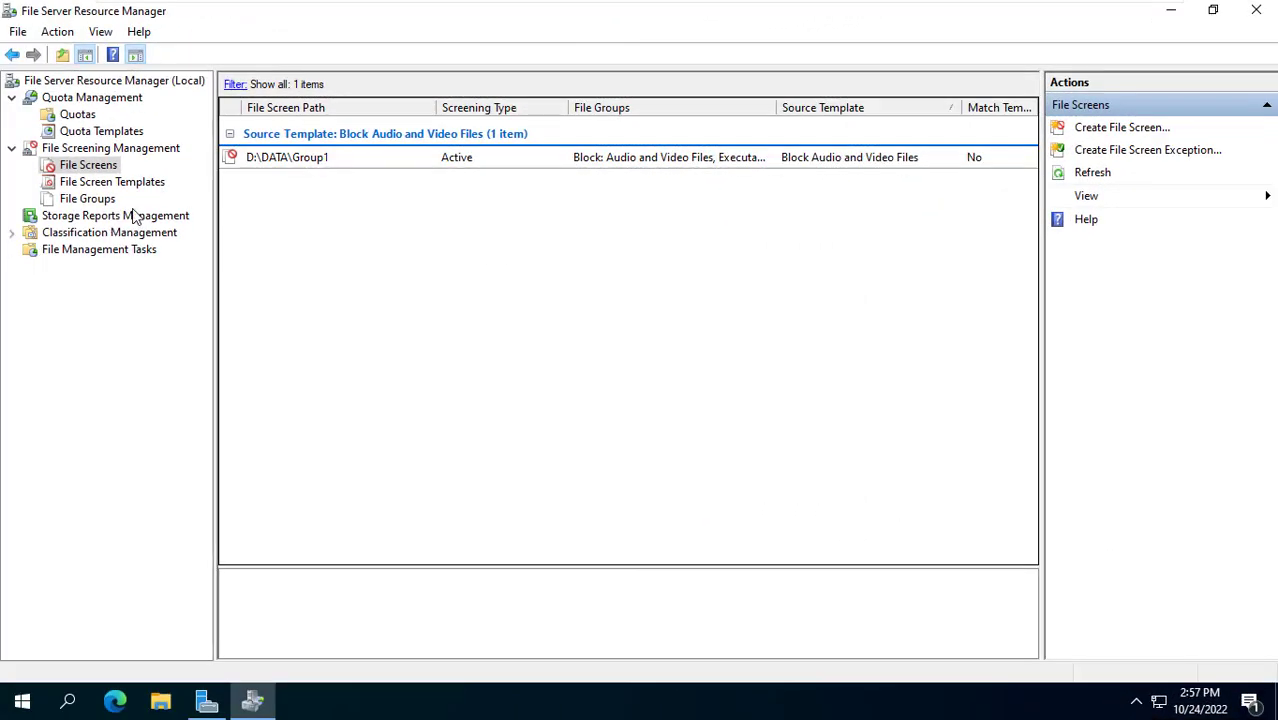
- On the file server, start a new scheduled storage report task named "Quota for DATA"
{"action": "left_click", "coordinate": [92, 222]}
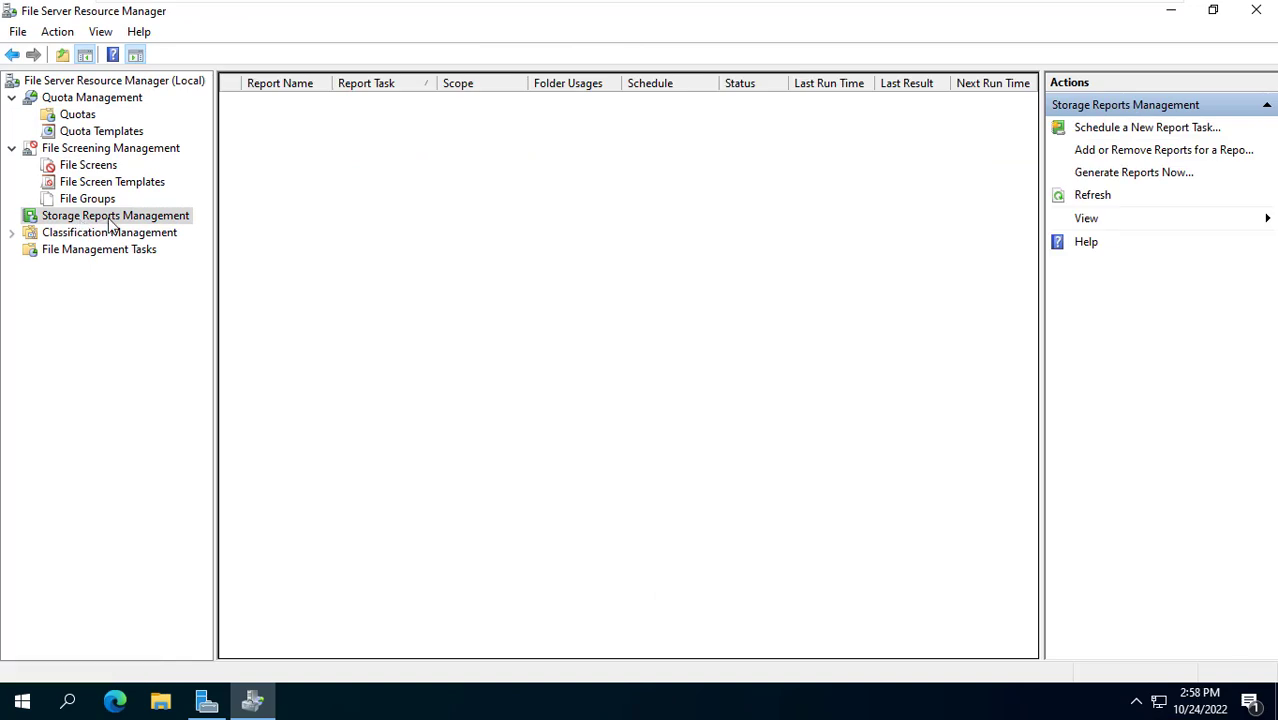
{"action": "left_click", "coordinate": [1119, 135]}
{"action": "left_click", "coordinate": [665, 201]}
{"action": "type", "text": "Quota for DATA"}
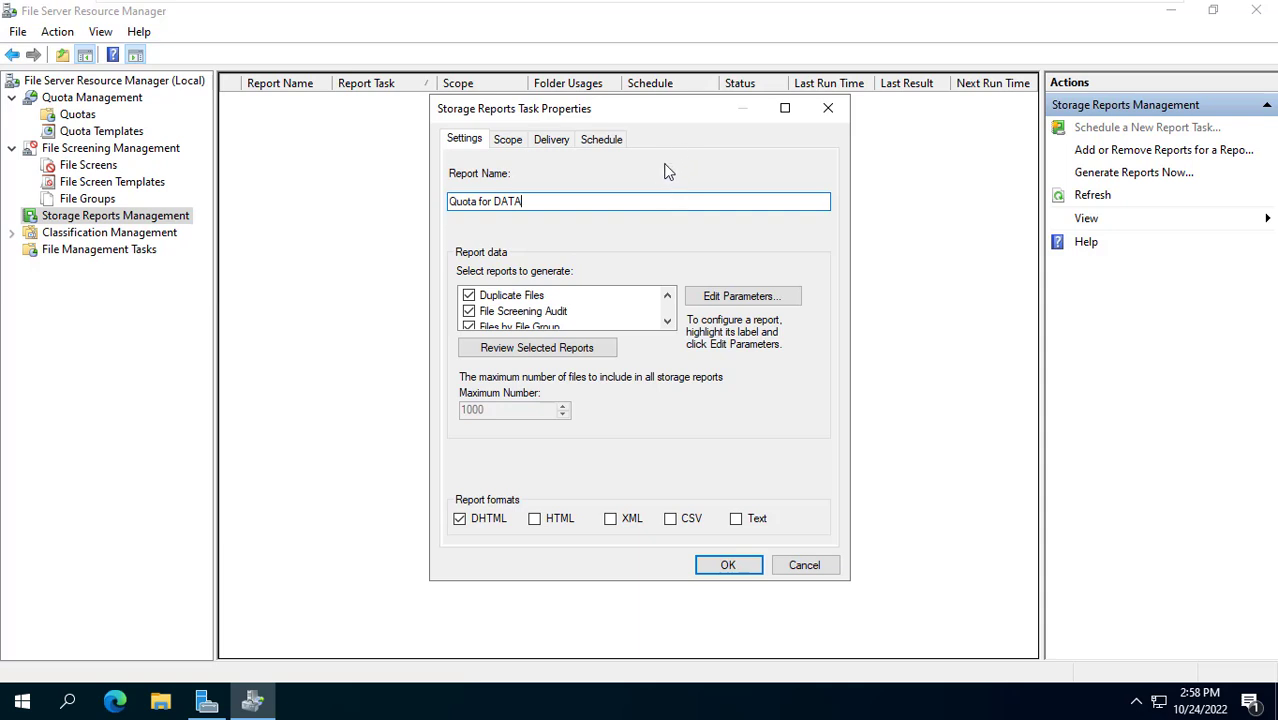
- Leave only Quota Usage selected in the report data and add the HTML and Text report formats
{"action": "left_click", "coordinate": [469, 296]}
{"action": "left_click", "coordinate": [469, 312]}
{"action": "left_click", "coordinate": [470, 327]}
{"action": "scroll", "coordinate": [470, 320], "scroll_direction": "down", "scroll_amount": 1}
{"action": "left_click", "coordinate": [469, 312]}
{"action": "scroll", "coordinate": [468, 308], "scroll_direction": "down", "scroll_amount": 4}
{"action": "left_click", "coordinate": [469, 296]}
{"action": "left_click", "coordinate": [469, 312]}
{"action": "scroll", "coordinate": [470, 310], "scroll_direction": "down", "scroll_amount": 2}
{"action": "left_click", "coordinate": [469, 296]}
{"action": "left_click", "coordinate": [493, 313]}
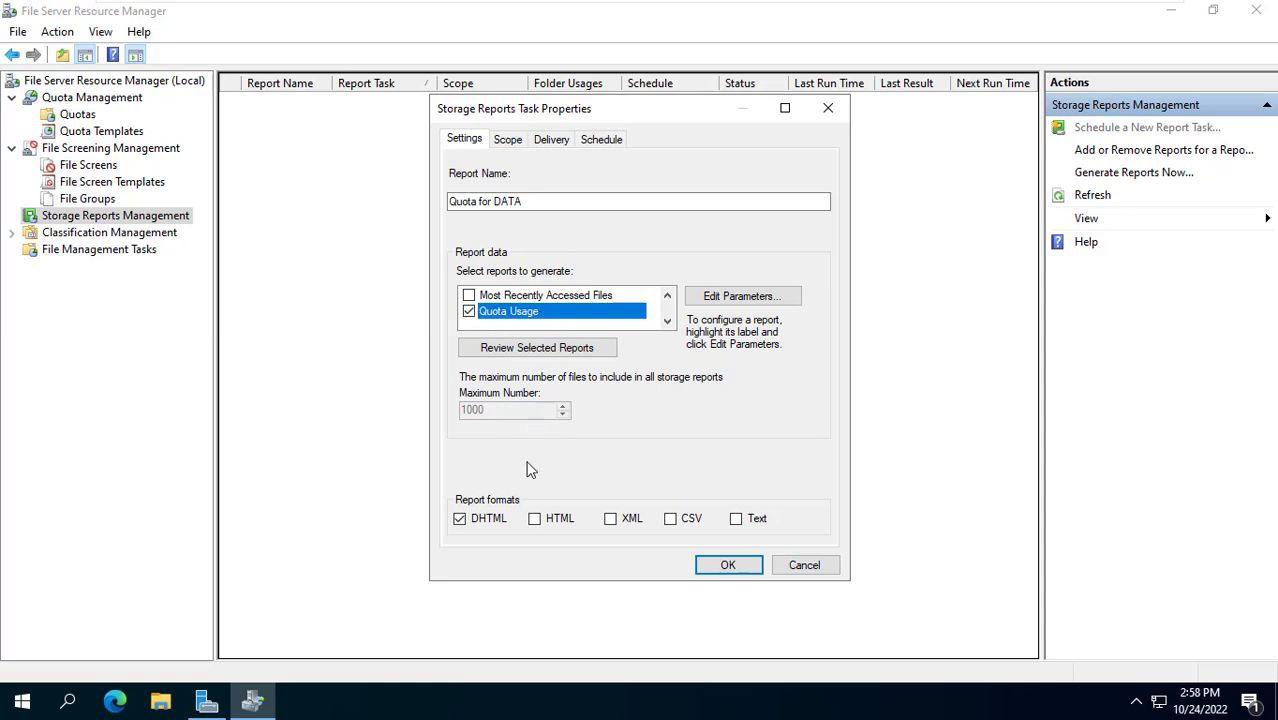
{"action": "left_click", "coordinate": [534, 518]}
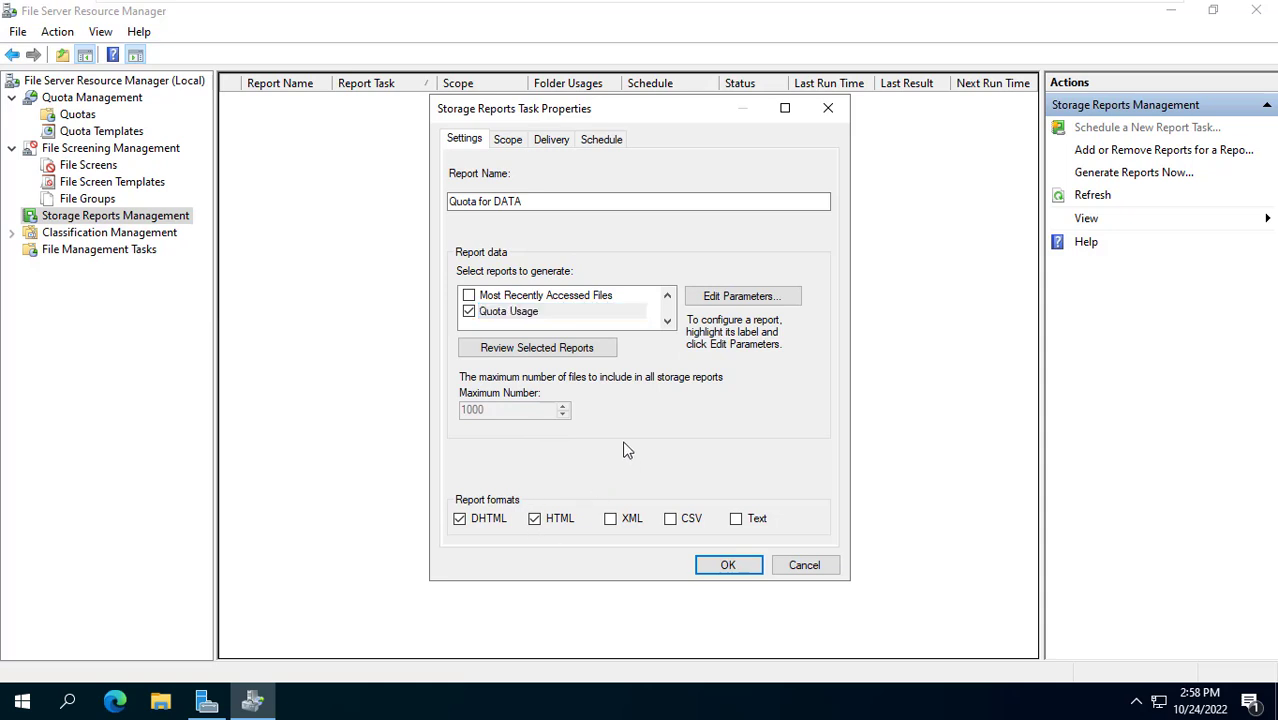
{"action": "left_click", "coordinate": [752, 522]}
- Set the report scope to User Files and add the D:\DATA folder
{"action": "left_click", "coordinate": [509, 142]}
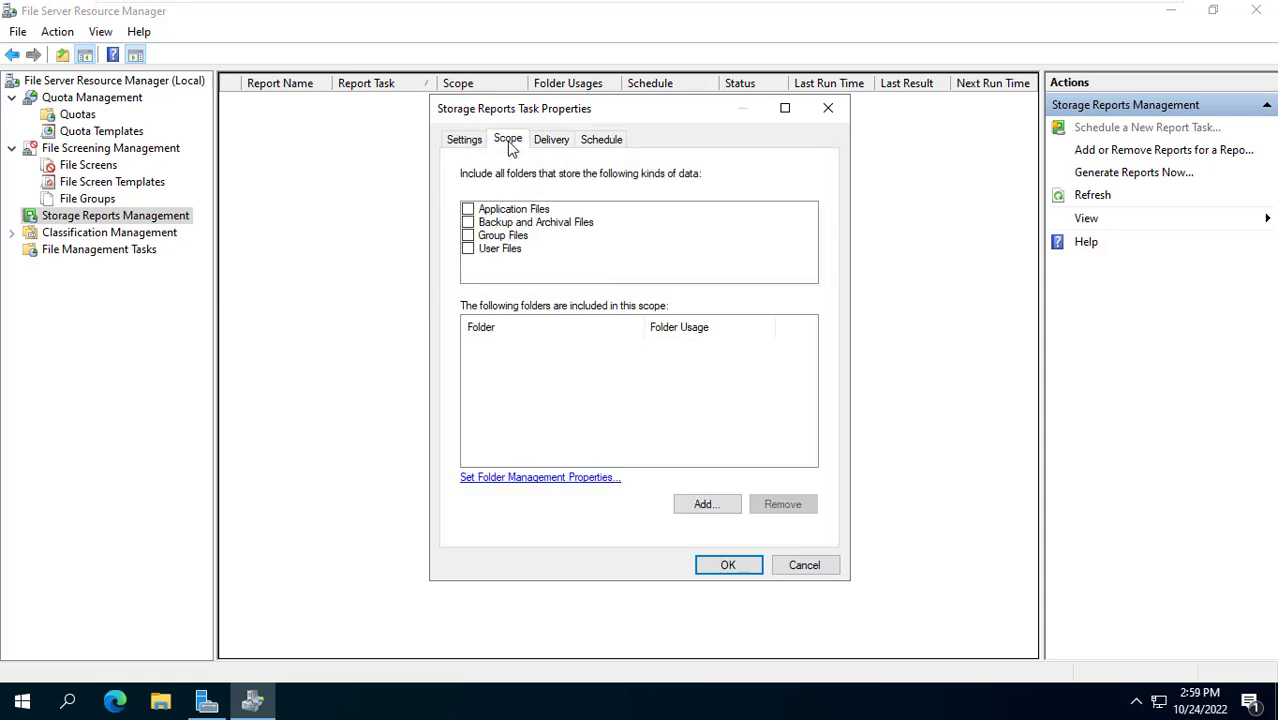
{"action": "left_click", "coordinate": [492, 253]}
{"action": "left_click", "coordinate": [706, 512]}
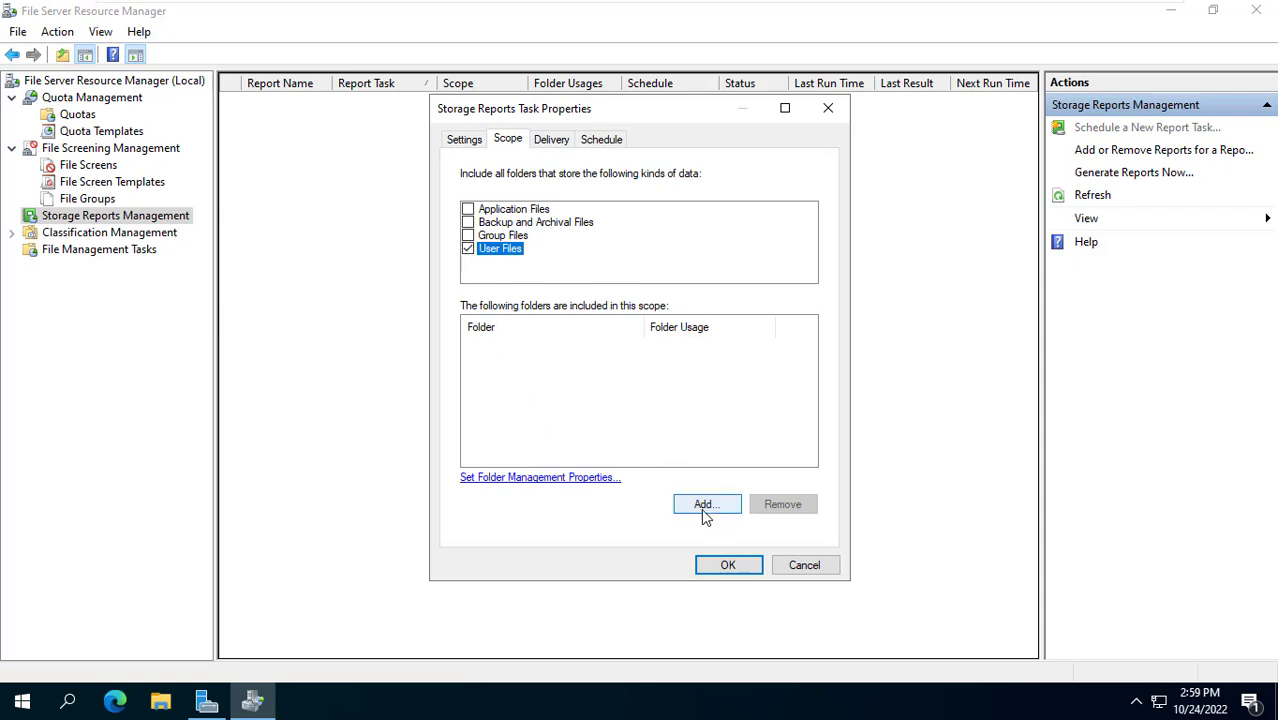
{"action": "scroll", "coordinate": [765, 338], "scroll_direction": "down", "scroll_amount": 2}
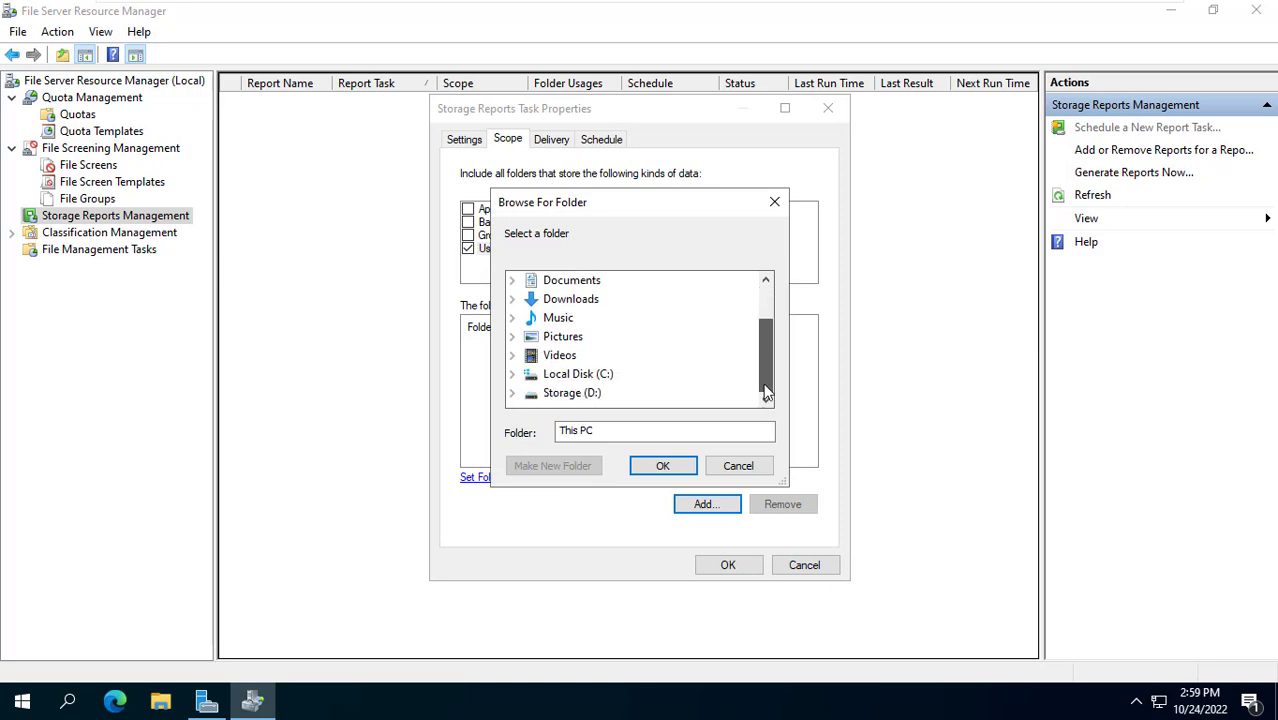
{"action": "double_click", "coordinate": [575, 395]}
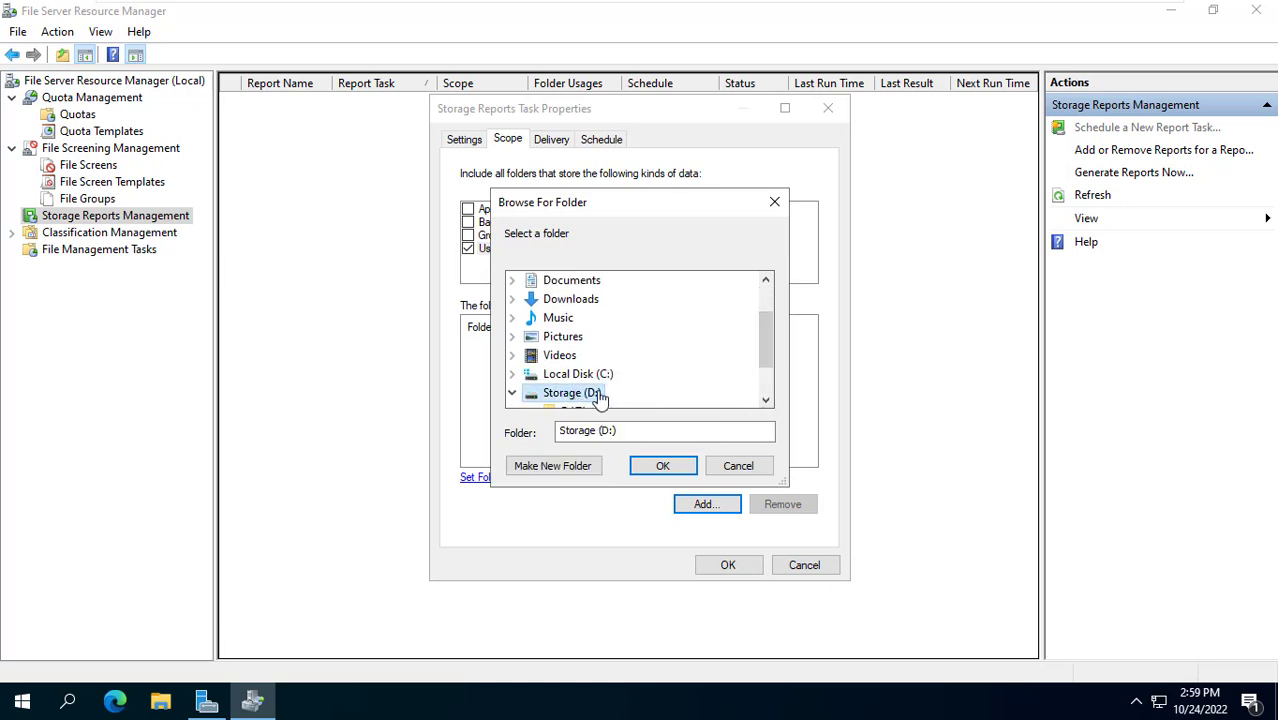
{"action": "left_click", "coordinate": [575, 360]}
{"action": "left_click", "coordinate": [680, 466]}
{"action": "left_click", "coordinate": [500, 357]}
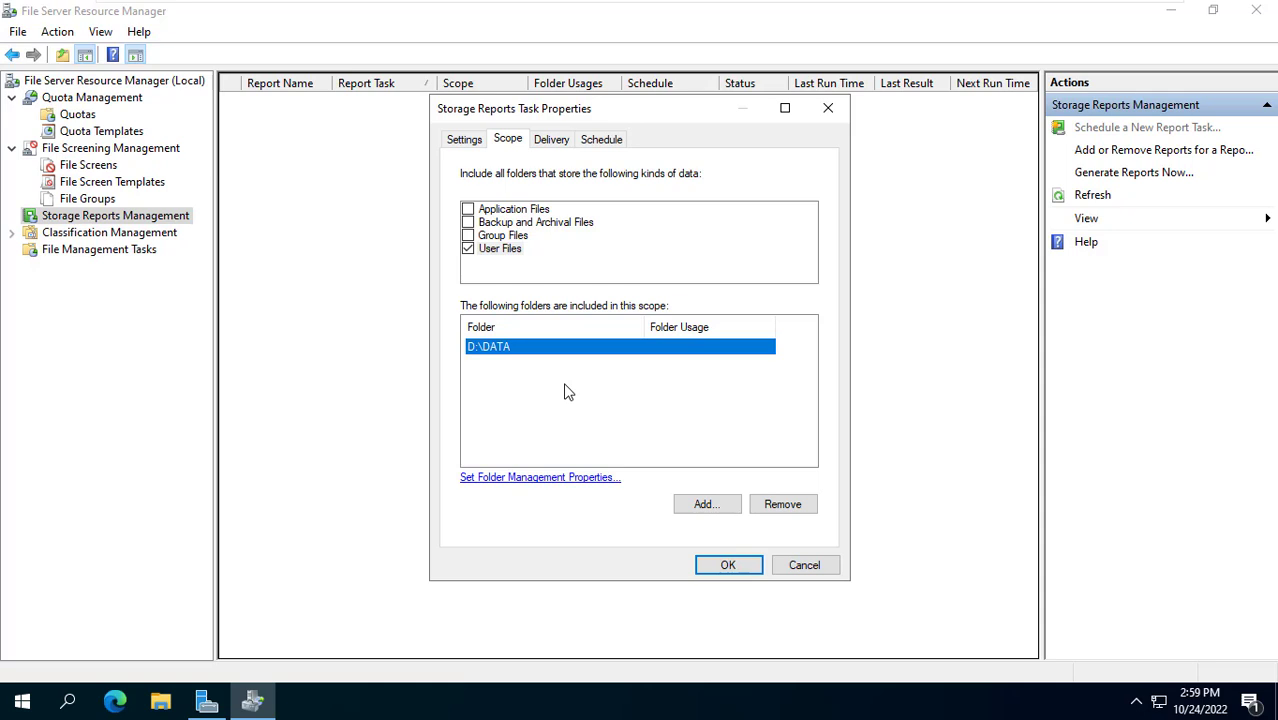
- Schedule the report weekly at 3:00:00 PM on Sunday and Friday, and save the report task
{"action": "left_click", "coordinate": [557, 143]}
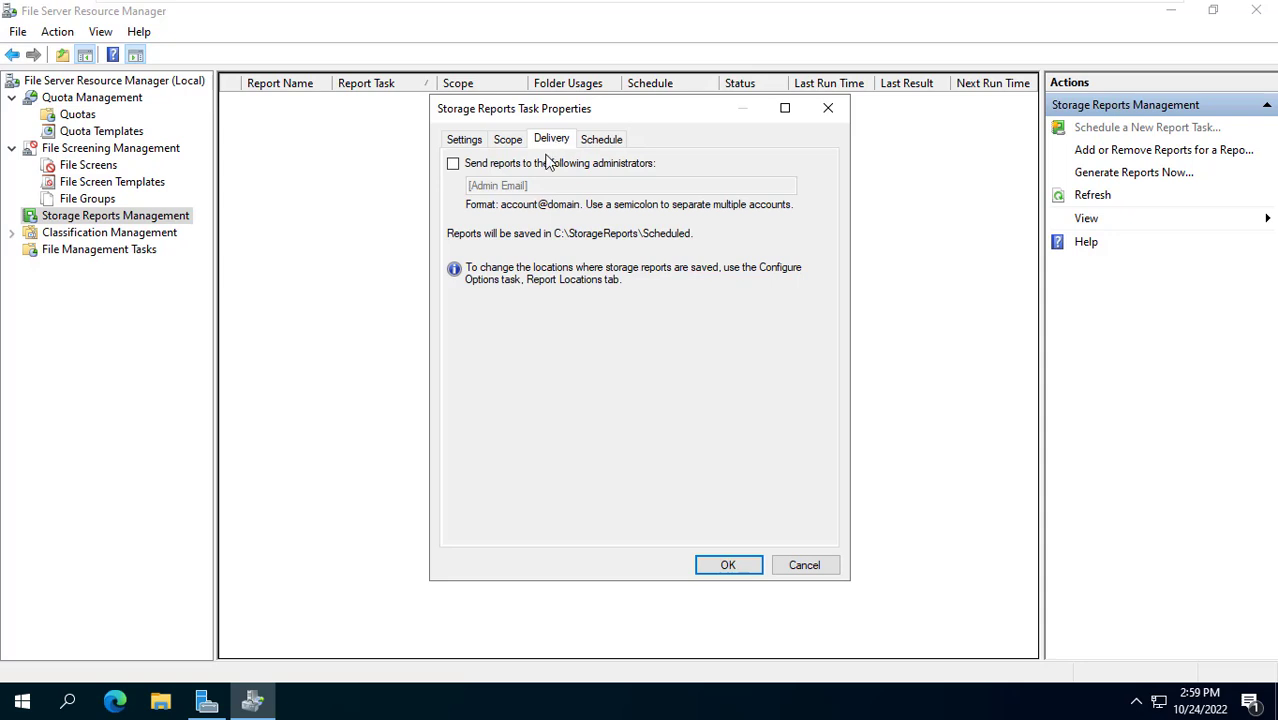
{"action": "left_click", "coordinate": [605, 144]}
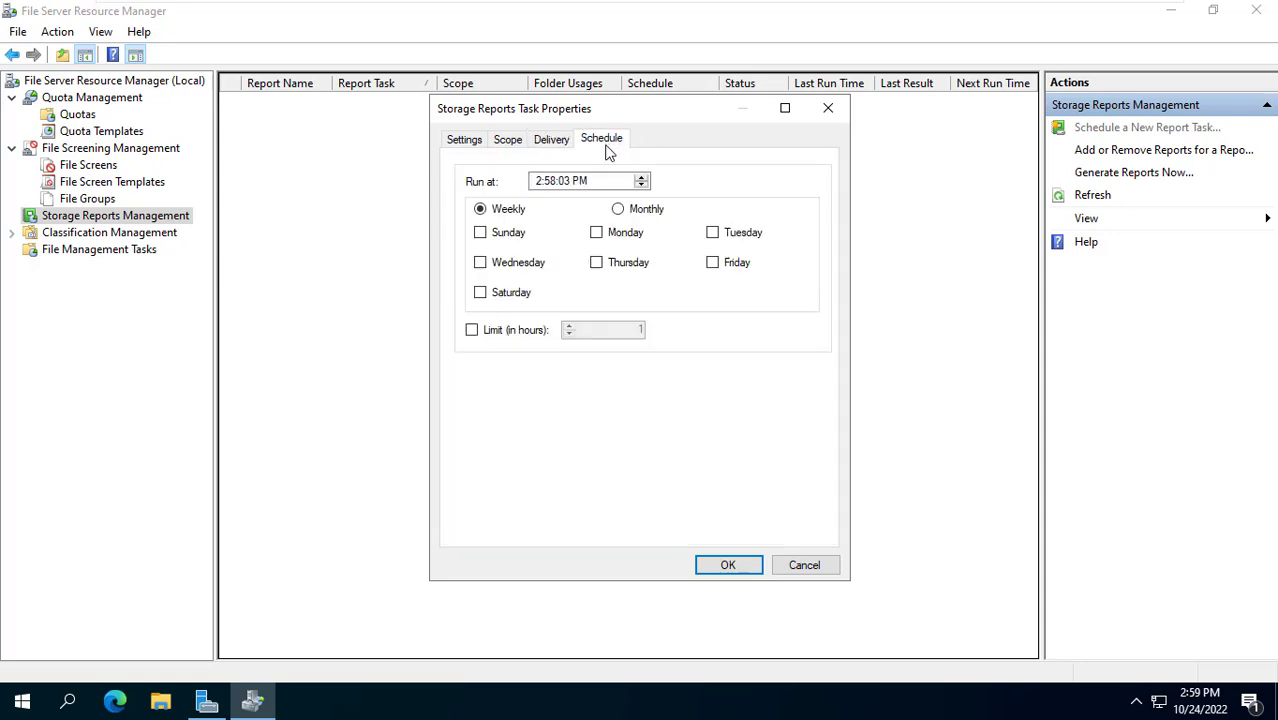
{"action": "left_click", "coordinate": [540, 181]}
{"action": "type", "text": "3000"}
{"action": "left_click", "coordinate": [481, 233]}
{"action": "left_click", "coordinate": [713, 265]}
{"action": "left_click", "coordinate": [728, 566]}
- Run the Quota for DATA report task immediately, waiting for the reports to be generated and displayed
{"action": "left_click", "coordinate": [283, 104]}
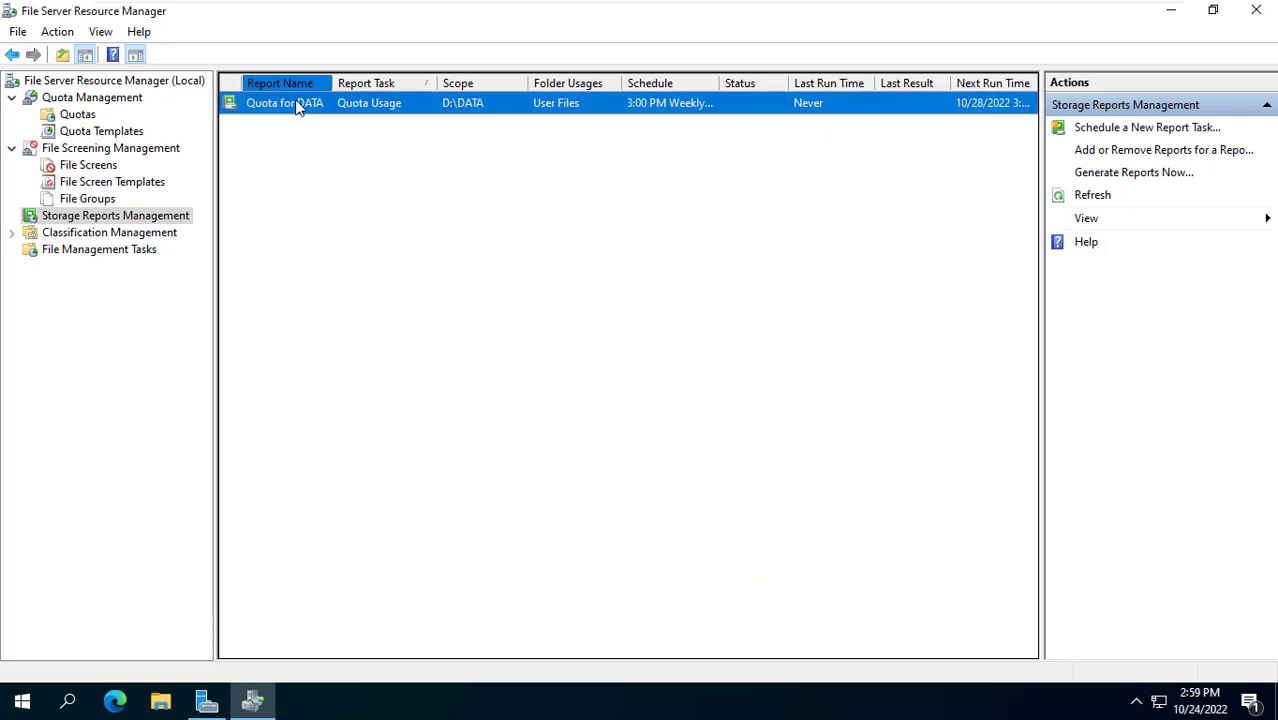
{"action": "right_click", "coordinate": [352, 105]}
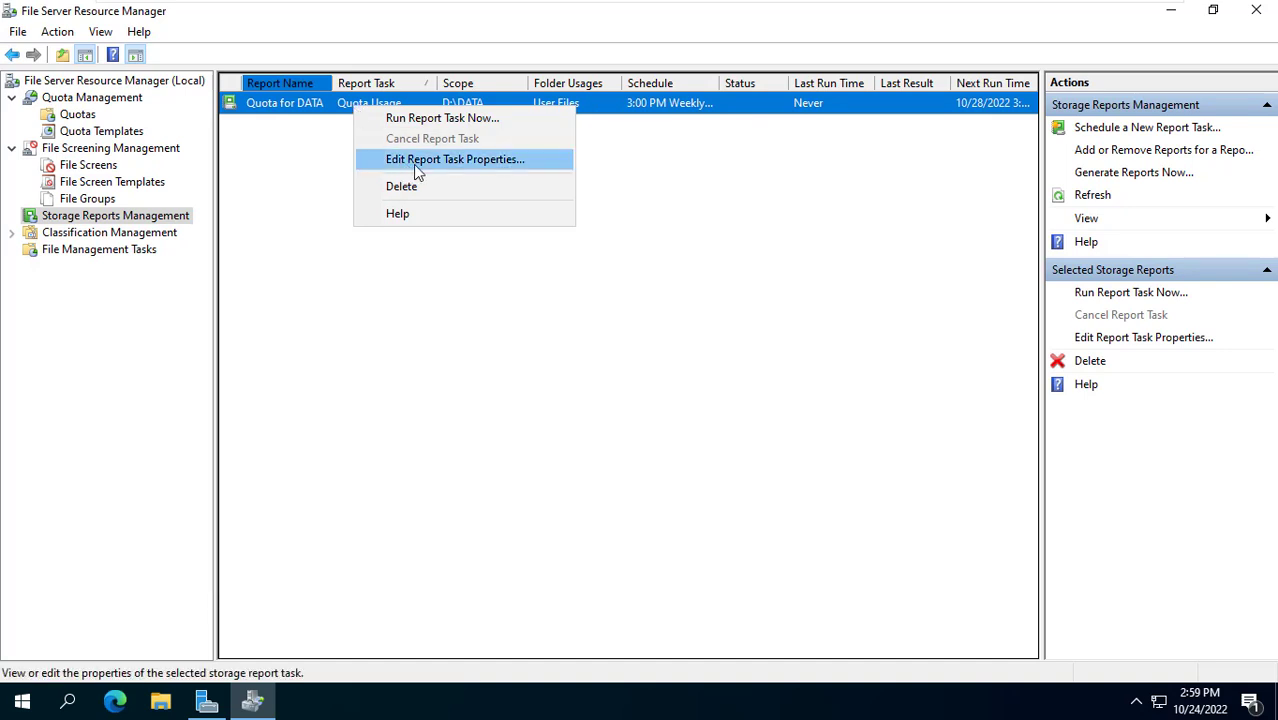
{"action": "left_click", "coordinate": [443, 122]}
{"action": "left_click", "coordinate": [265, 331]}
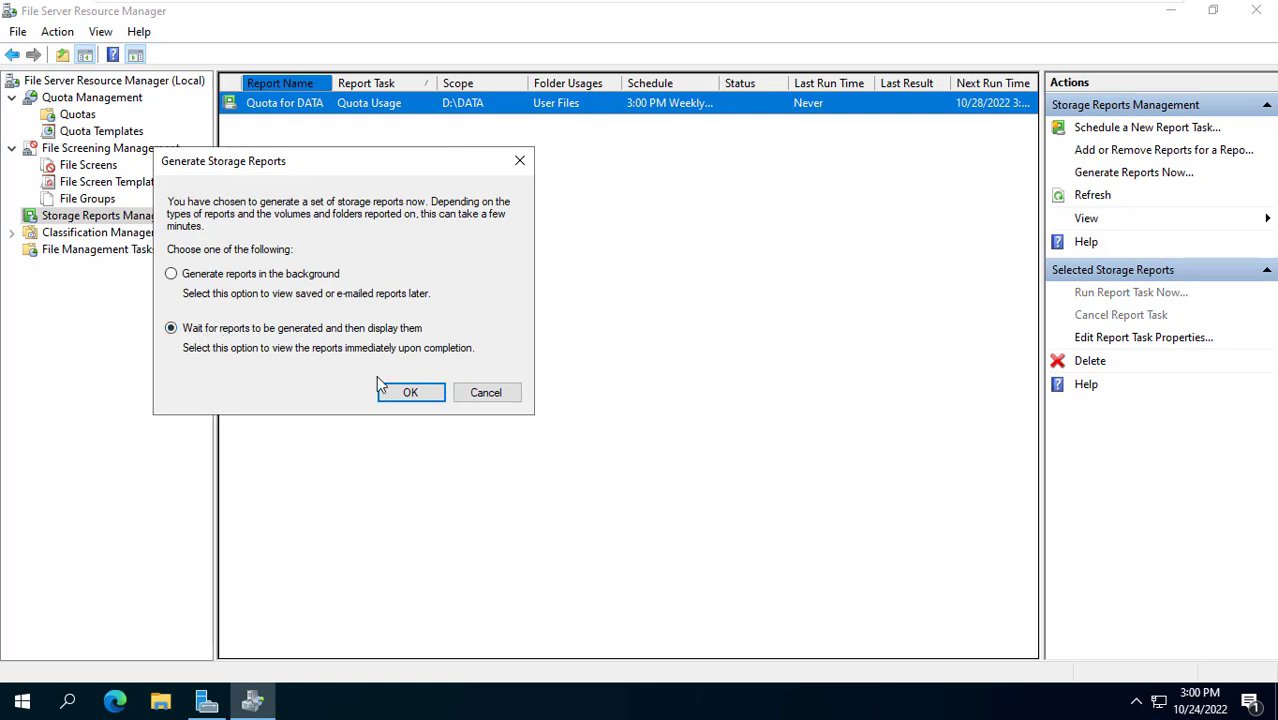
{"action": "left_click", "coordinate": [403, 393]}
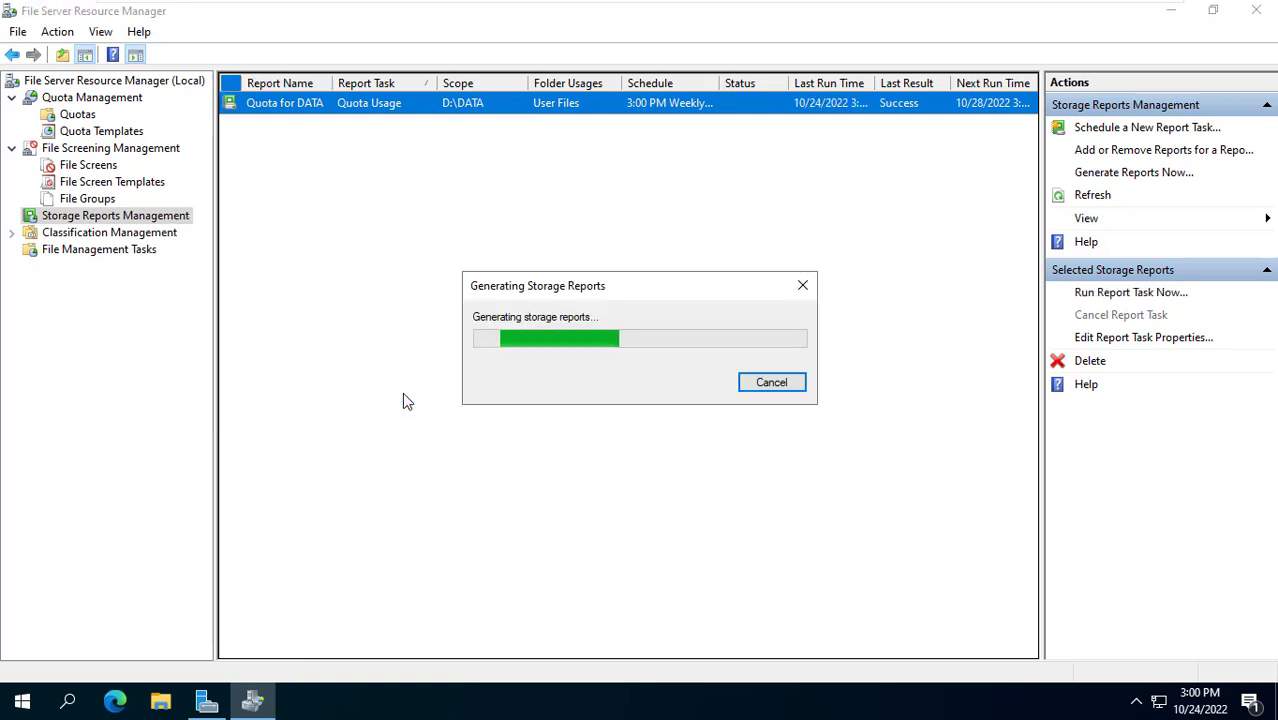
- Examine the Group1 usage statistics in the text version of the quota usage report, close it, and open the .htm version
{"action": "double_click", "coordinate": [260, 185]}
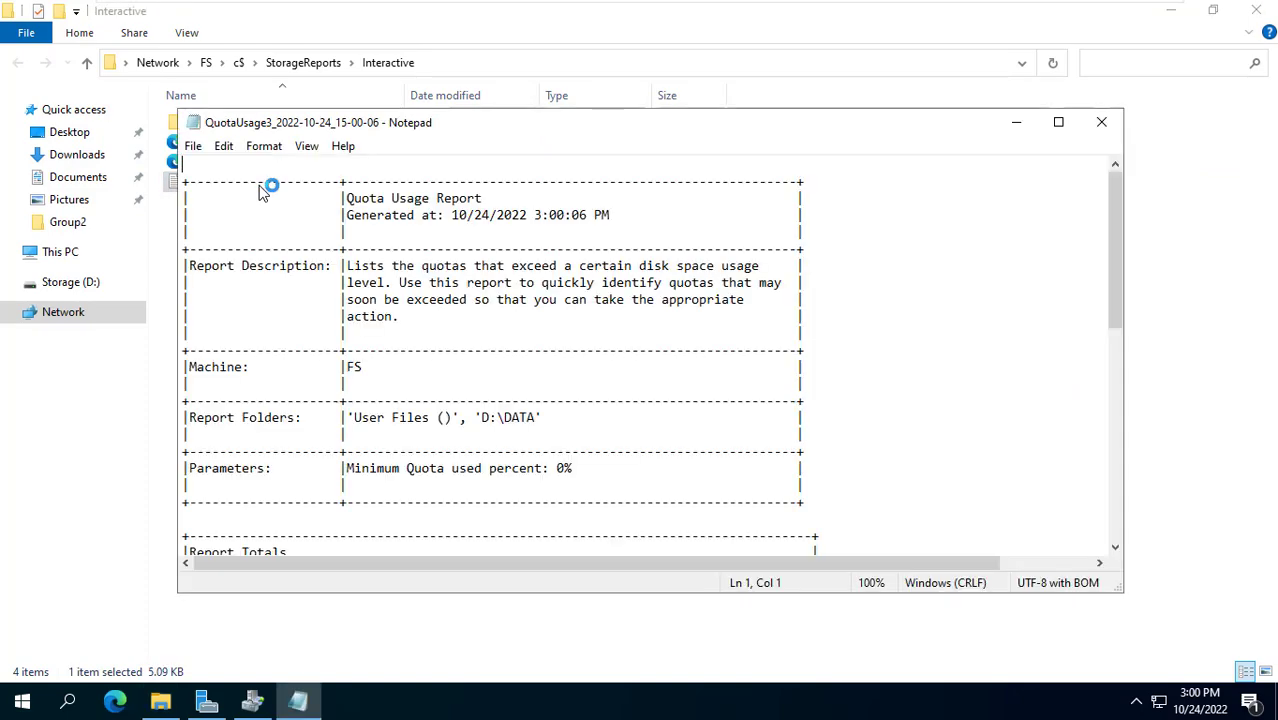
{"action": "scroll", "coordinate": [662, 326], "scroll_direction": "down", "scroll_amount": 5}
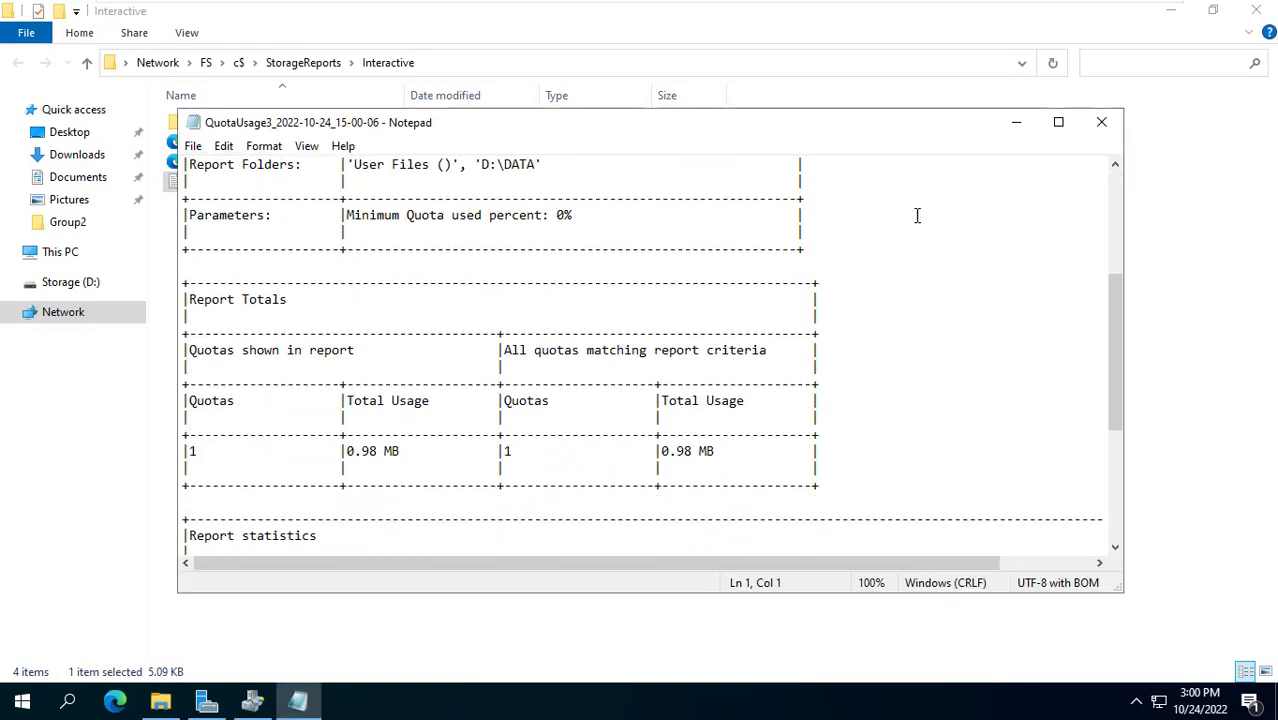
{"action": "left_click", "coordinate": [1058, 122]}
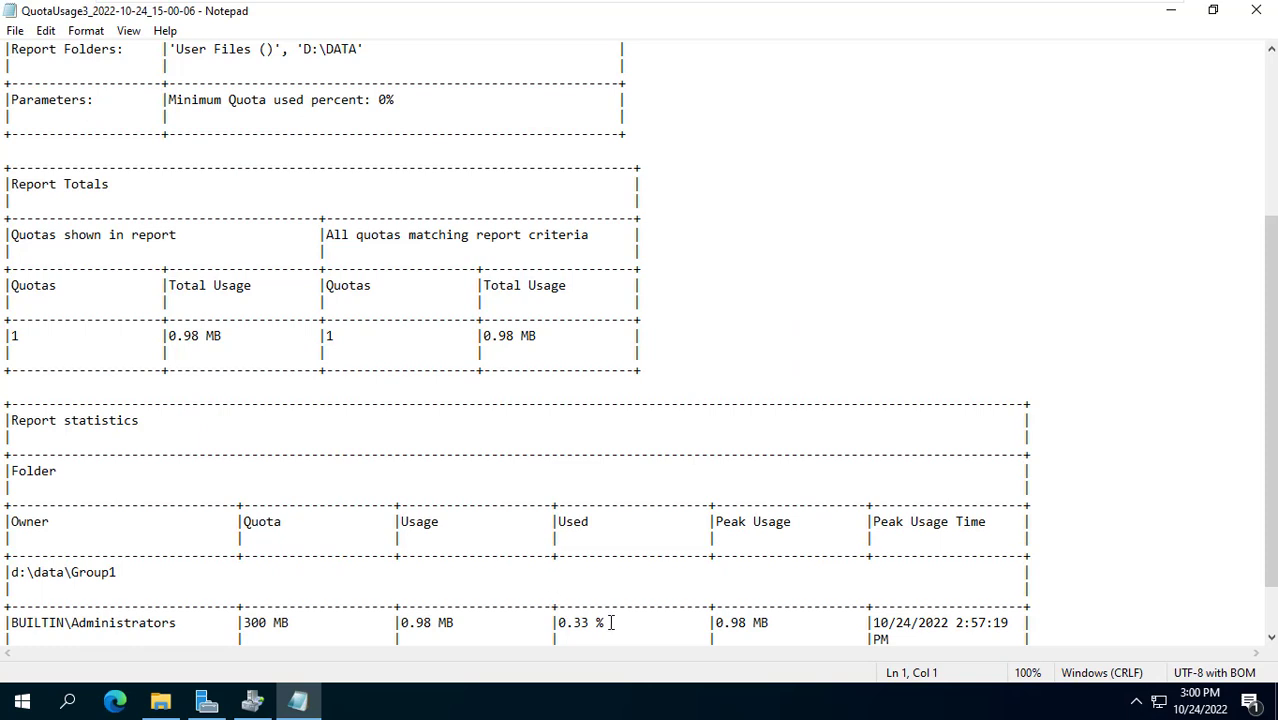
{"action": "left_click_drag", "start_coordinate": [619, 622], "coordinate": [556, 622]}
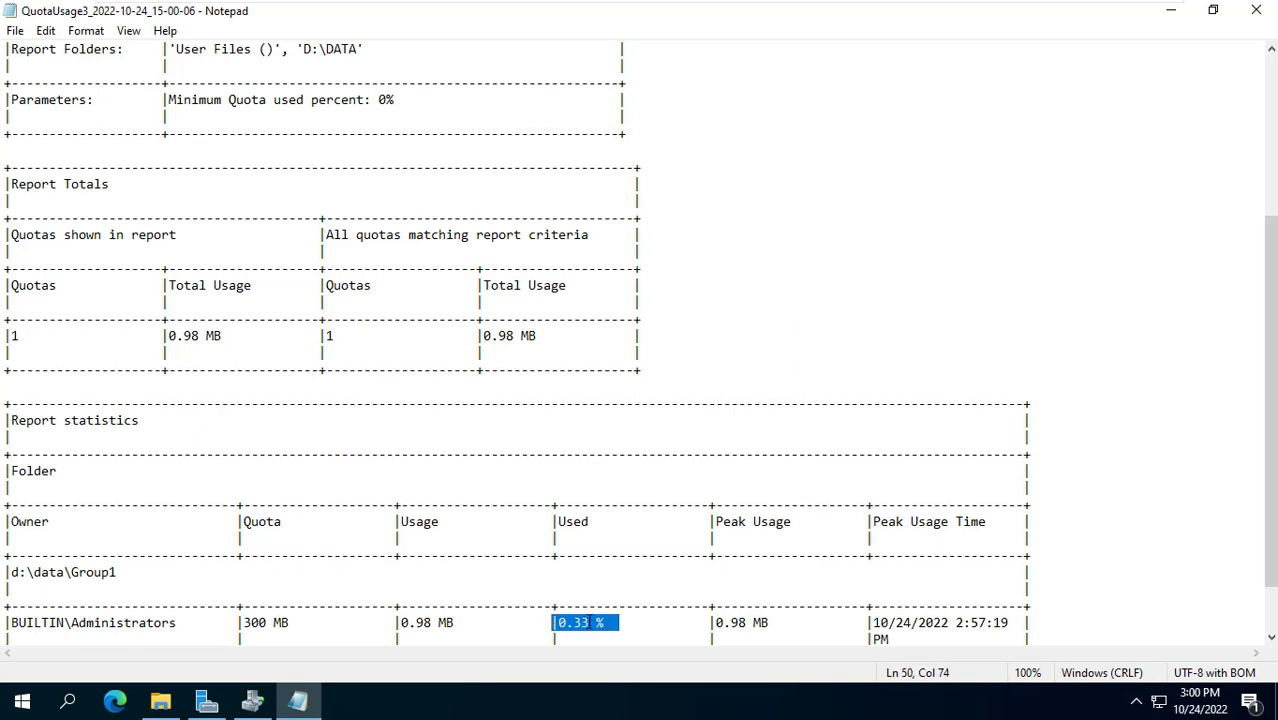
{"action": "left_click", "coordinate": [776, 622]}
{"action": "left_click_drag", "start_coordinate": [750, 622], "coordinate": [680, 622]}
{"action": "left_click_drag", "start_coordinate": [124, 572], "coordinate": [9, 571]}
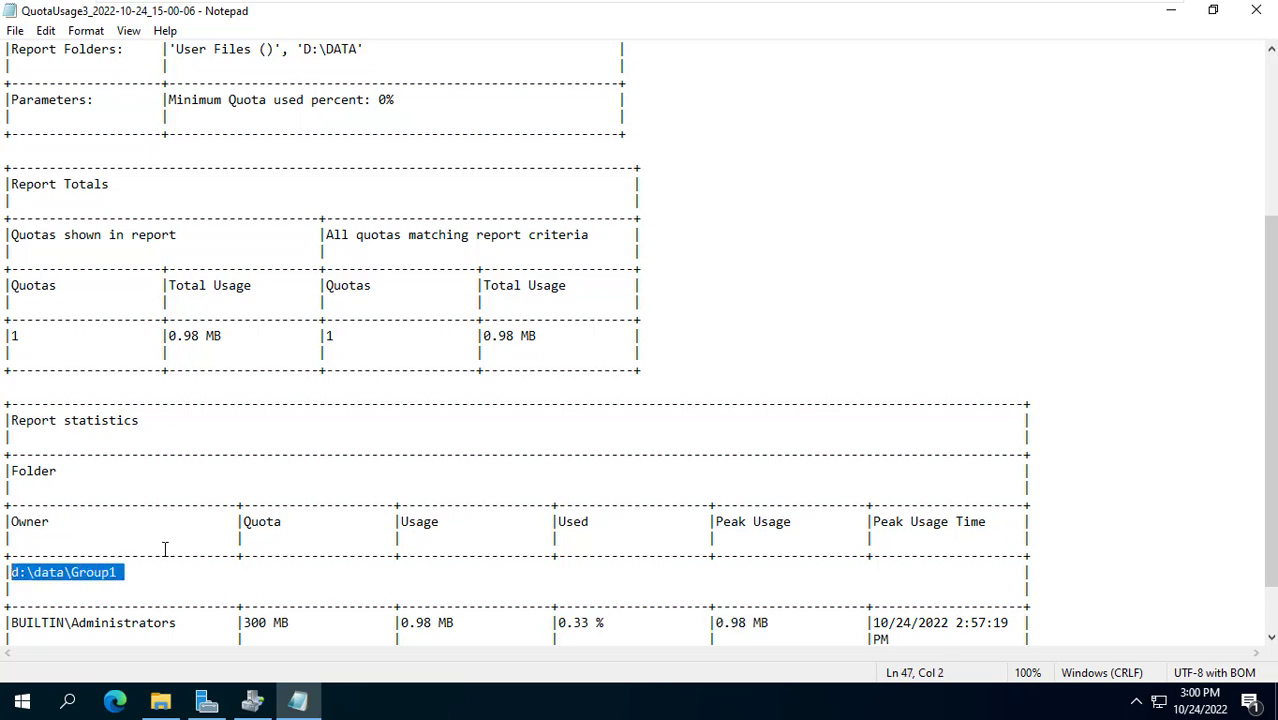
{"action": "scroll", "coordinate": [995, 397], "scroll_direction": "down", "scroll_amount": 2}
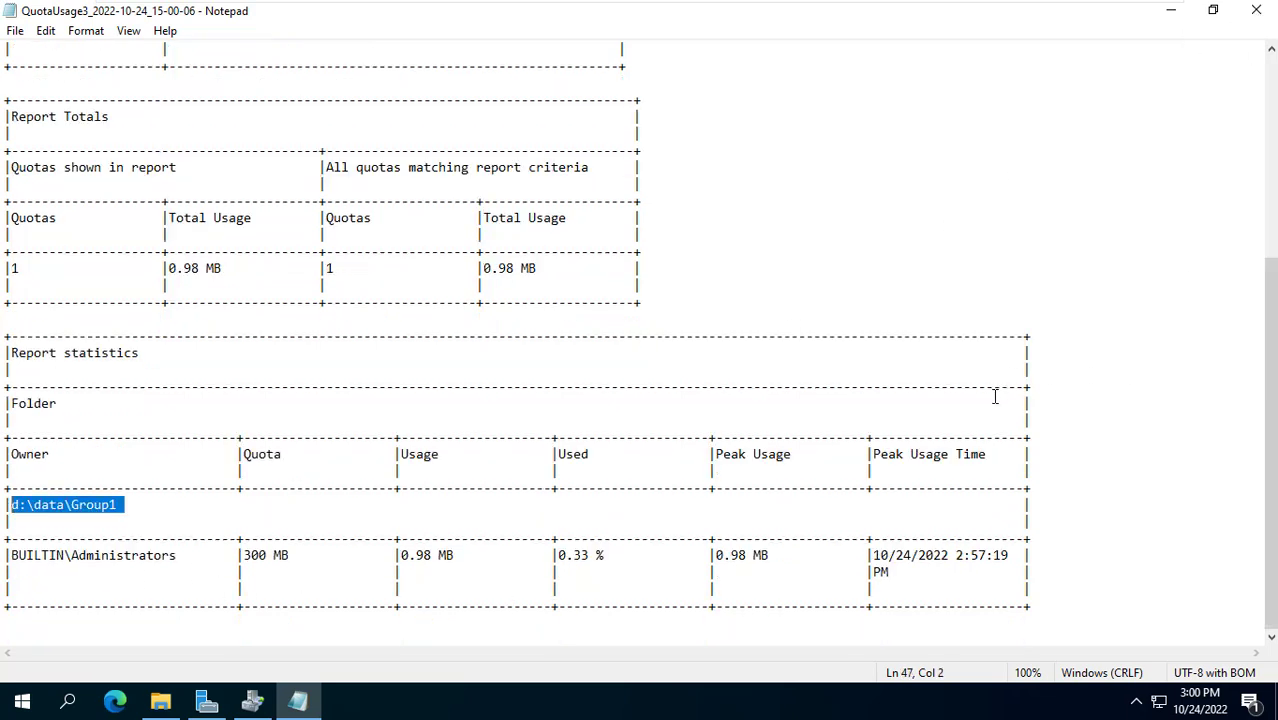
{"action": "left_click", "coordinate": [1258, 12]}
{"action": "left_click", "coordinate": [618, 346]}
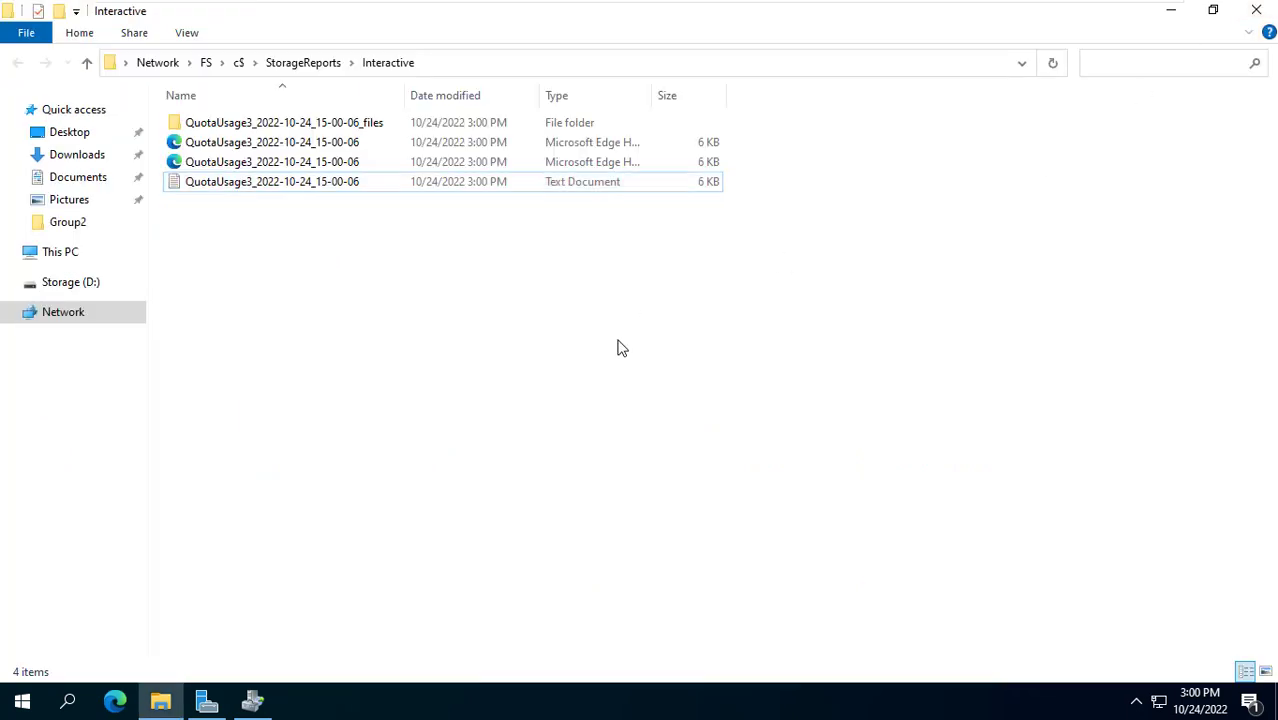
{"action": "double_click", "coordinate": [329, 146]}
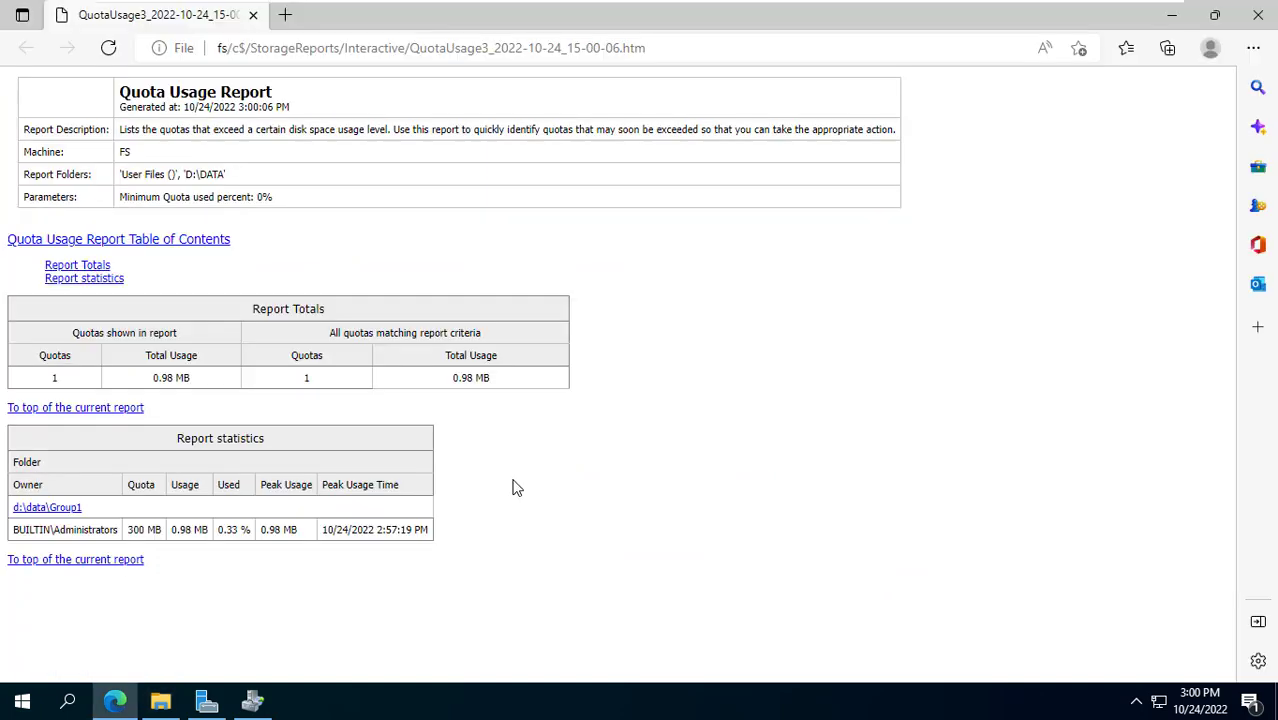
- Switch to File Server Resource Manager and create a quota on D:\DATA\Group2 from the 300 MB Limit template
{"action": "key", "text": "alt+Tab"}
{"action": "left_click", "coordinate": [86, 116]}
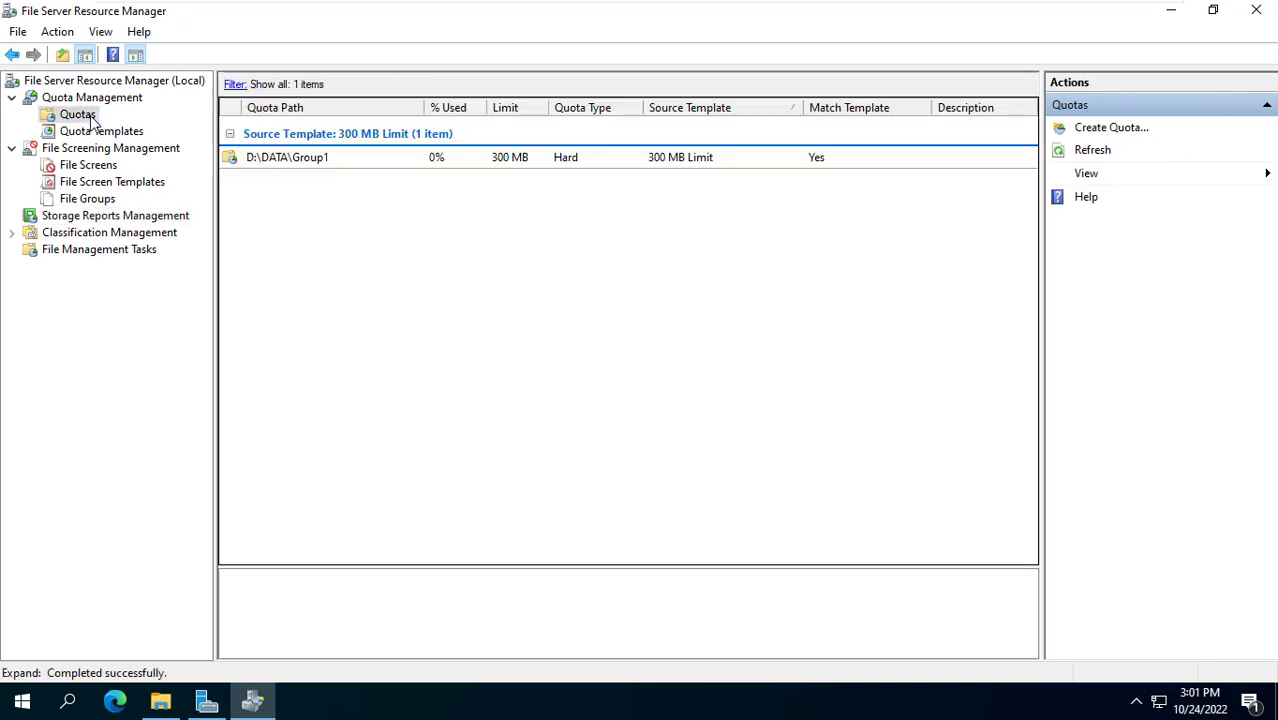
{"action": "left_click", "coordinate": [100, 132]}
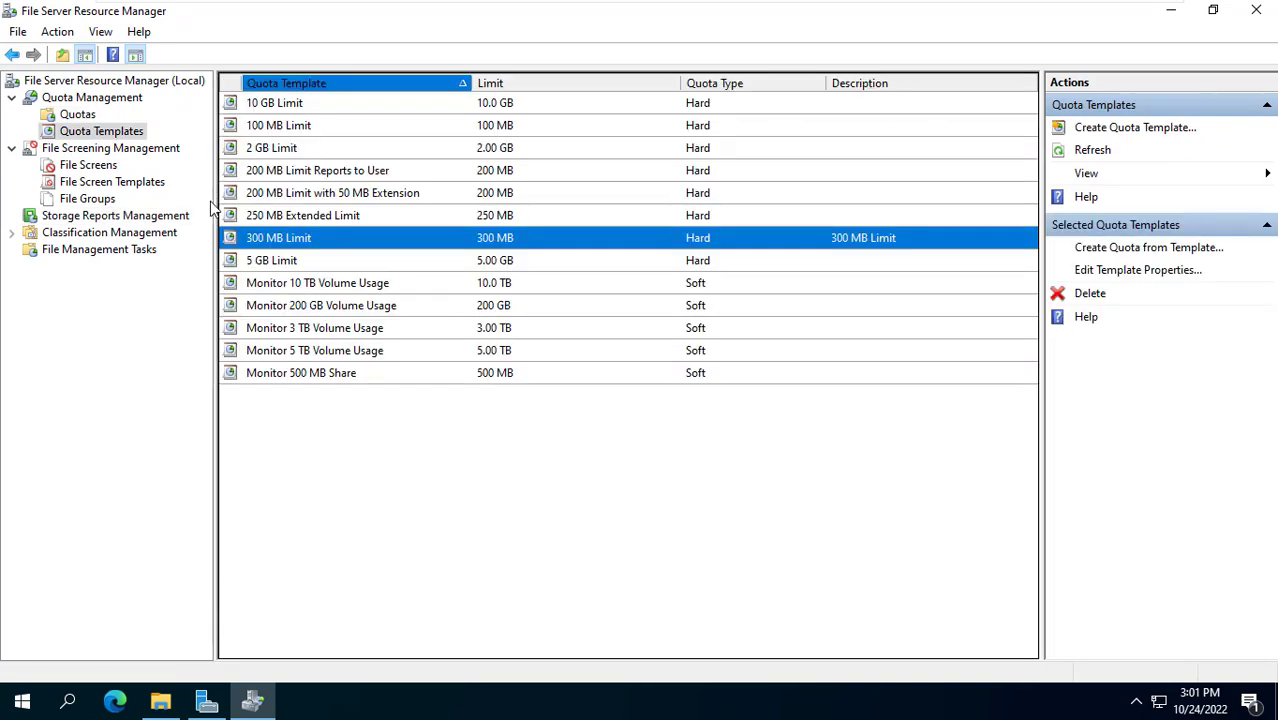
{"action": "right_click", "coordinate": [307, 245]}
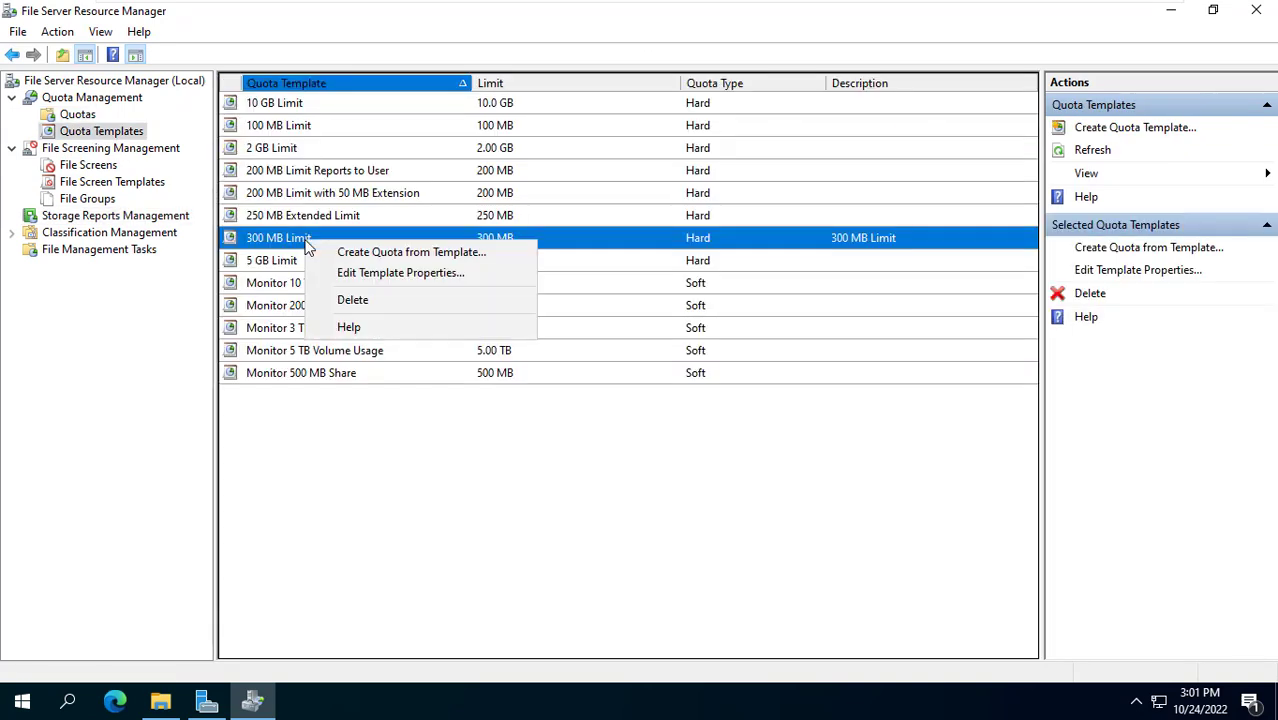
{"action": "left_click", "coordinate": [421, 256]}
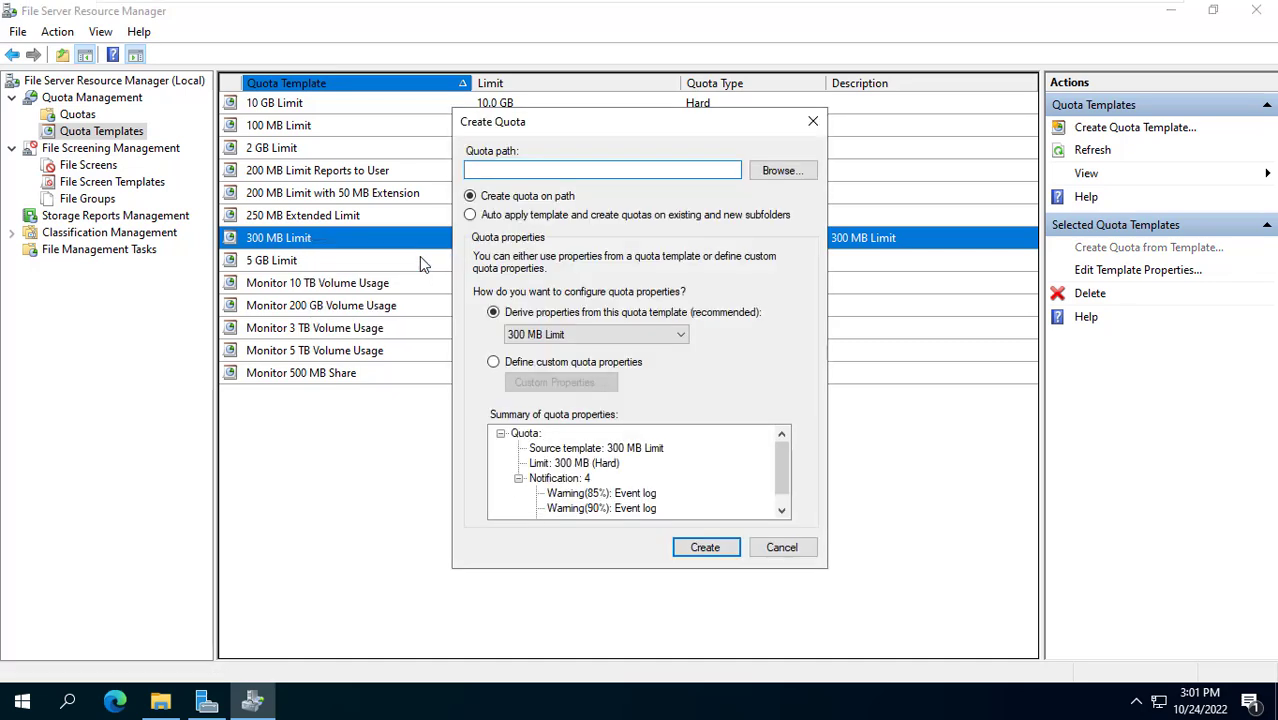
{"action": "left_click", "coordinate": [778, 172]}
{"action": "left_click_drag", "start_coordinate": [767, 291], "coordinate": [762, 368]}
{"action": "left_click", "coordinate": [583, 395]}
{"action": "left_click", "coordinate": [600, 395]}
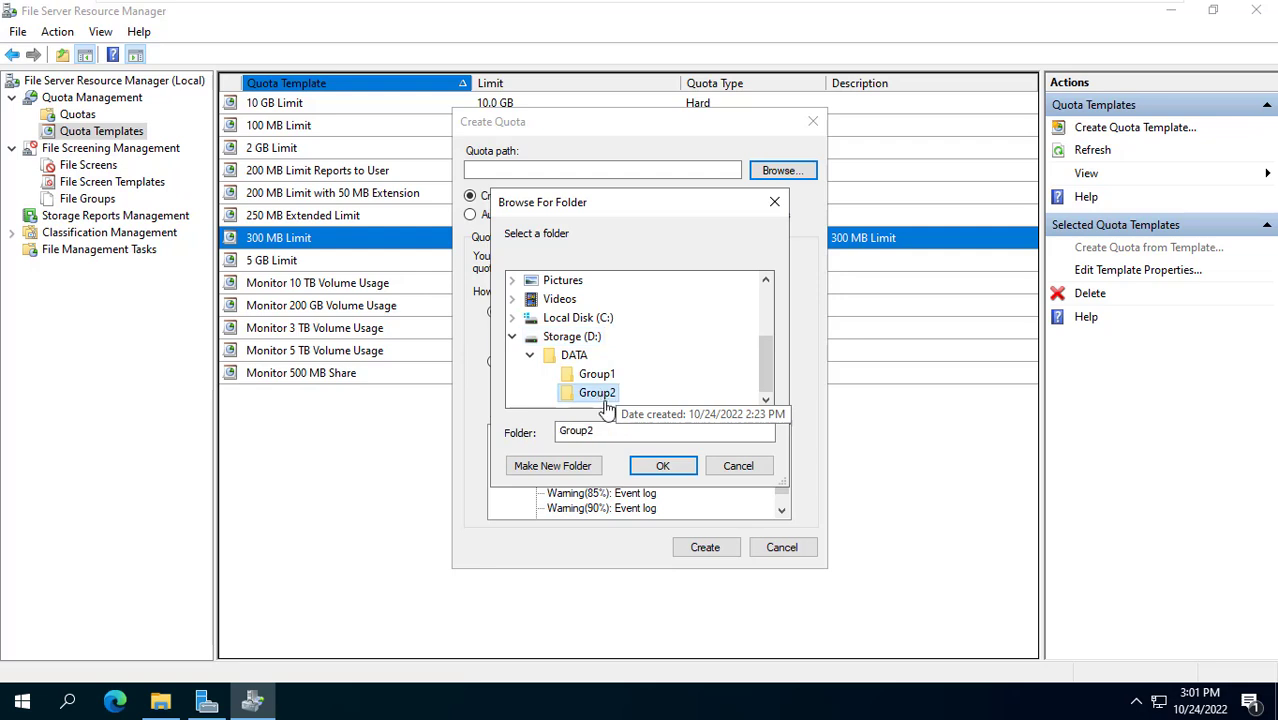
{"action": "left_click", "coordinate": [662, 466]}
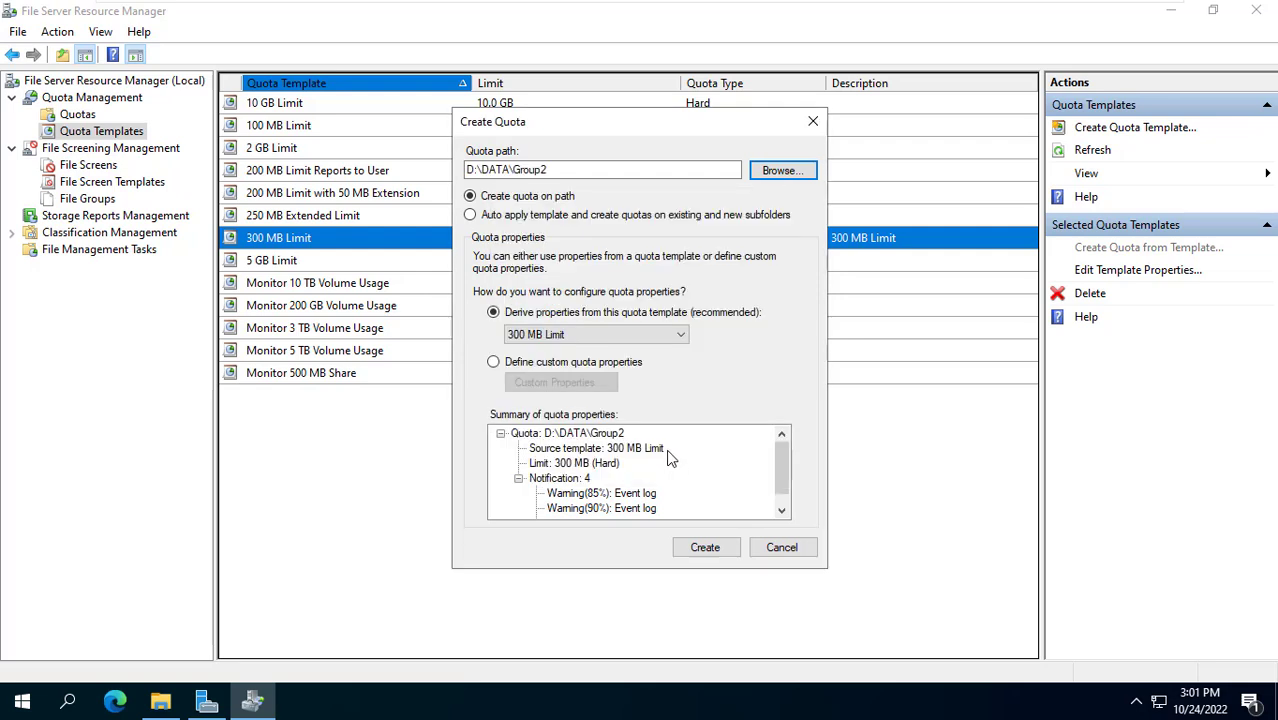
{"action": "left_click", "coordinate": [705, 550]}
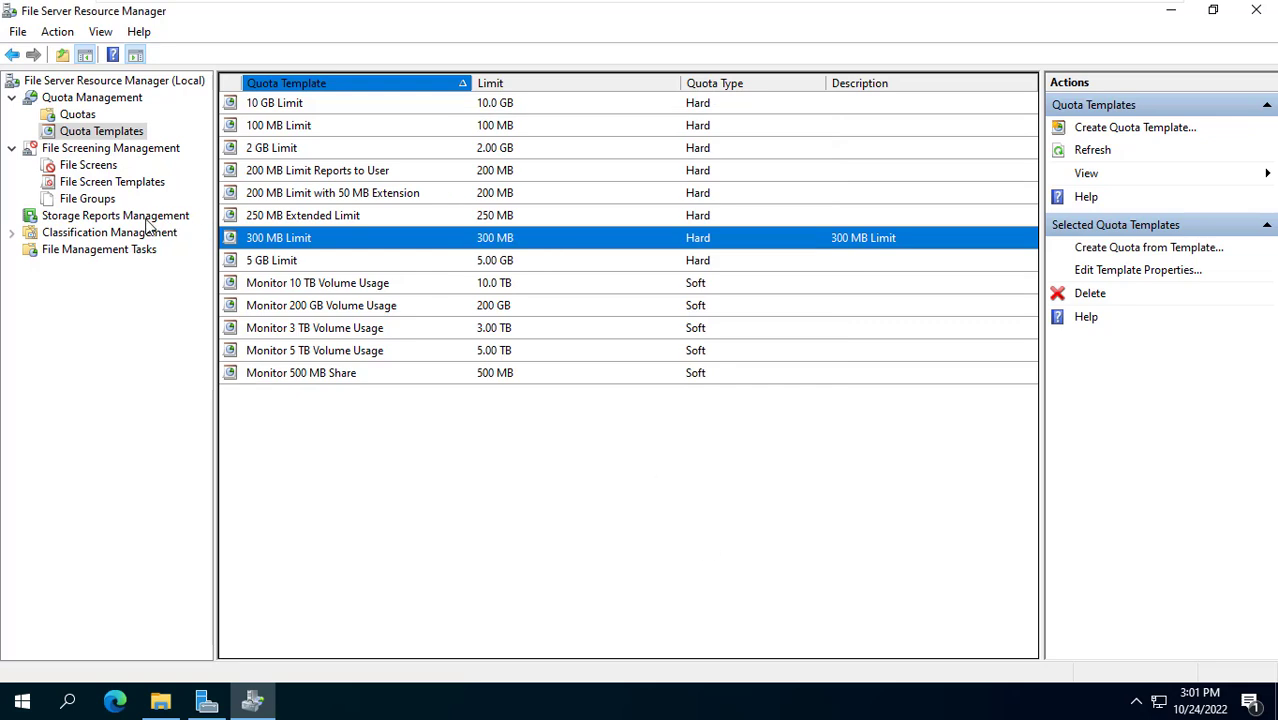
- Run the Quota for DATA report task again, choosing to wait for the reports to be generated and displayed
{"action": "left_click", "coordinate": [115, 215]}
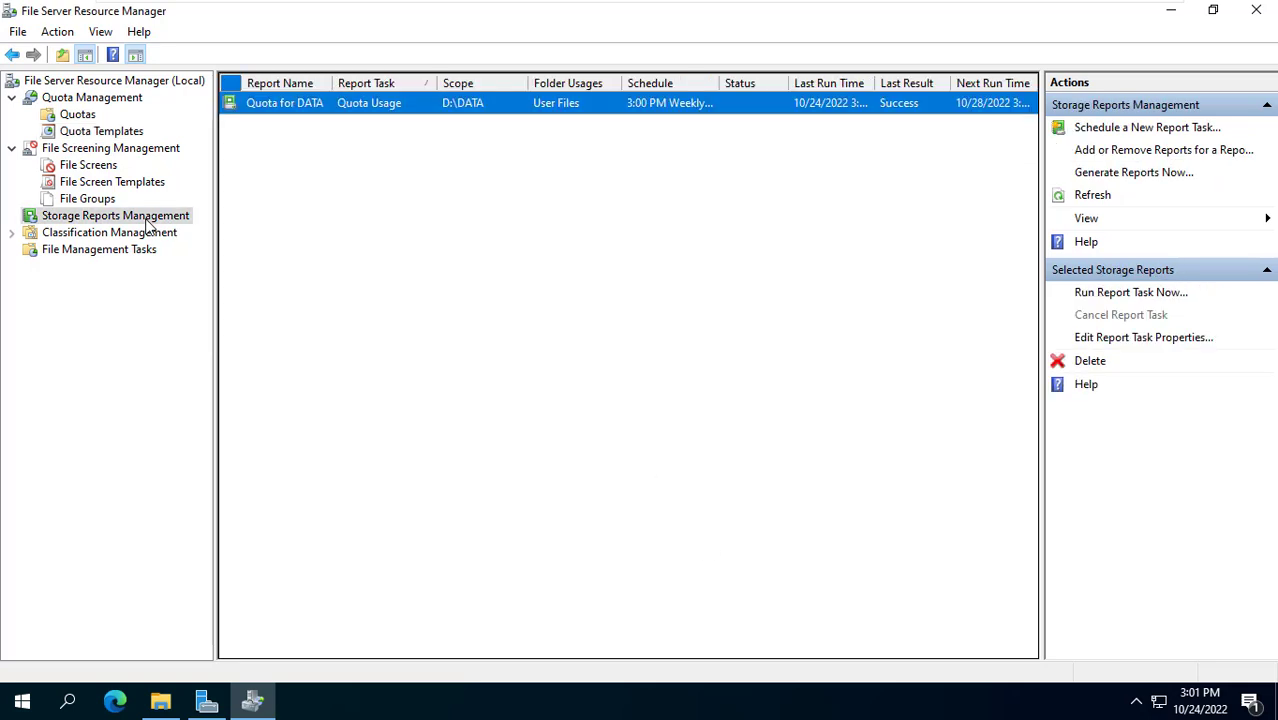
{"action": "right_click", "coordinate": [368, 105]}
{"action": "left_click", "coordinate": [449, 115]}
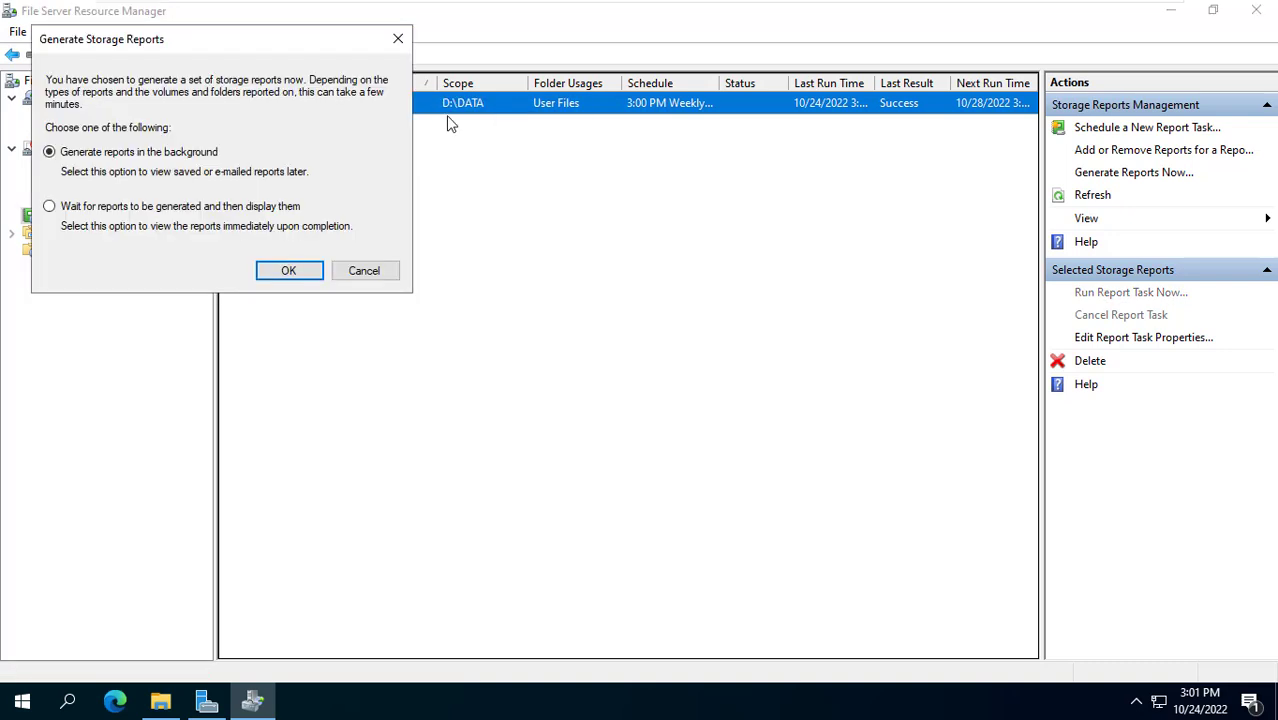
{"action": "left_click", "coordinate": [178, 208]}
{"action": "left_click", "coordinate": [292, 273]}
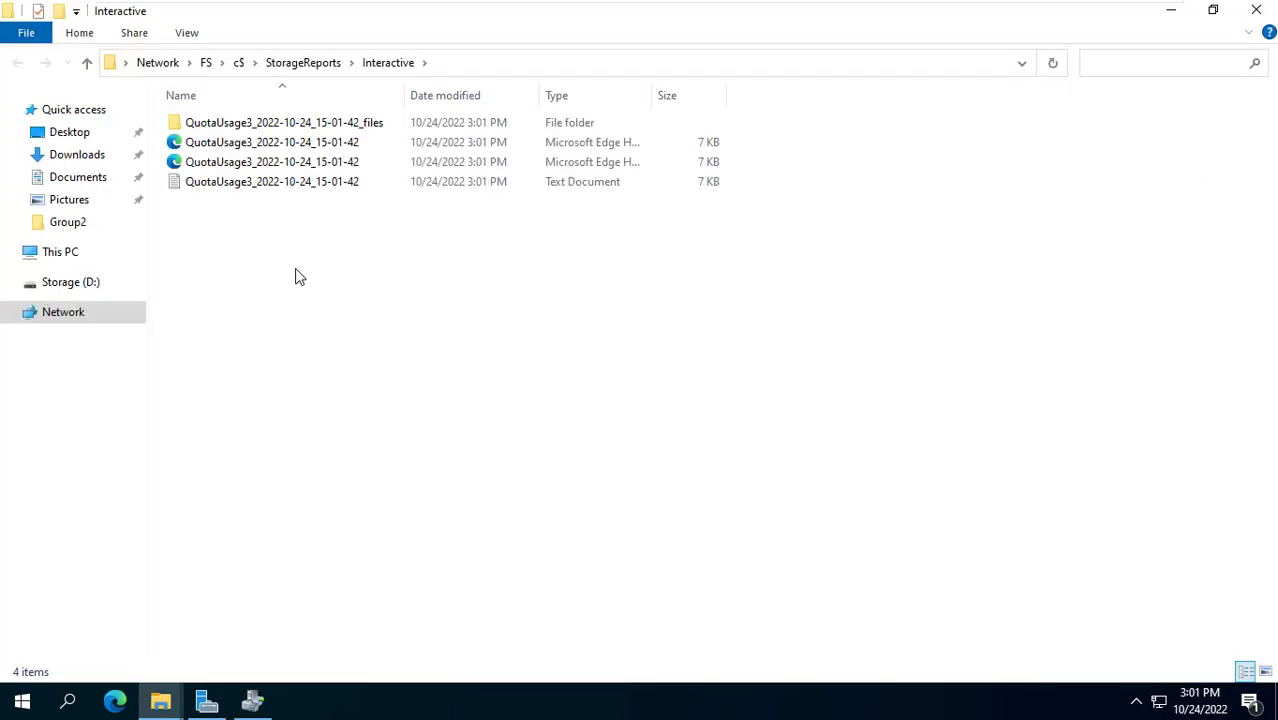
- Open the .html version of the new quota usage report and examine the quota and usage figures for Group2 and Group1
{"action": "double_click", "coordinate": [277, 162]}
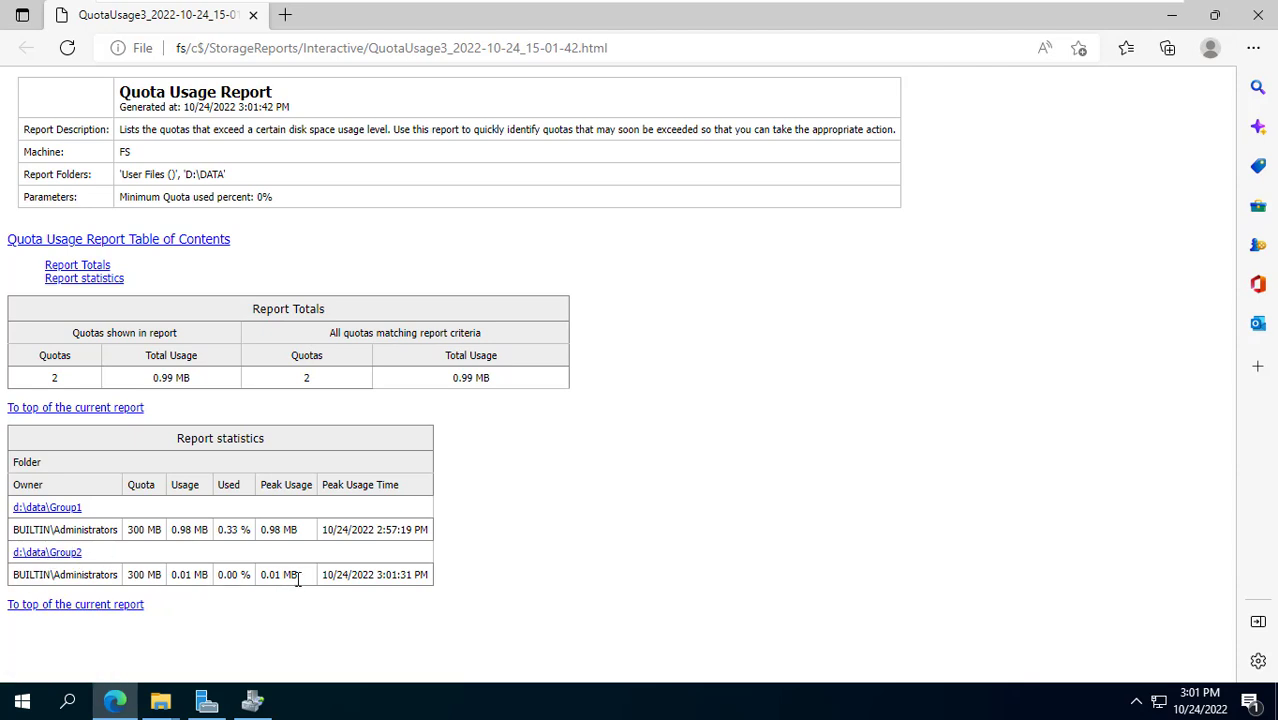
{"action": "left_click_drag", "start_coordinate": [299, 580], "coordinate": [125, 577]}
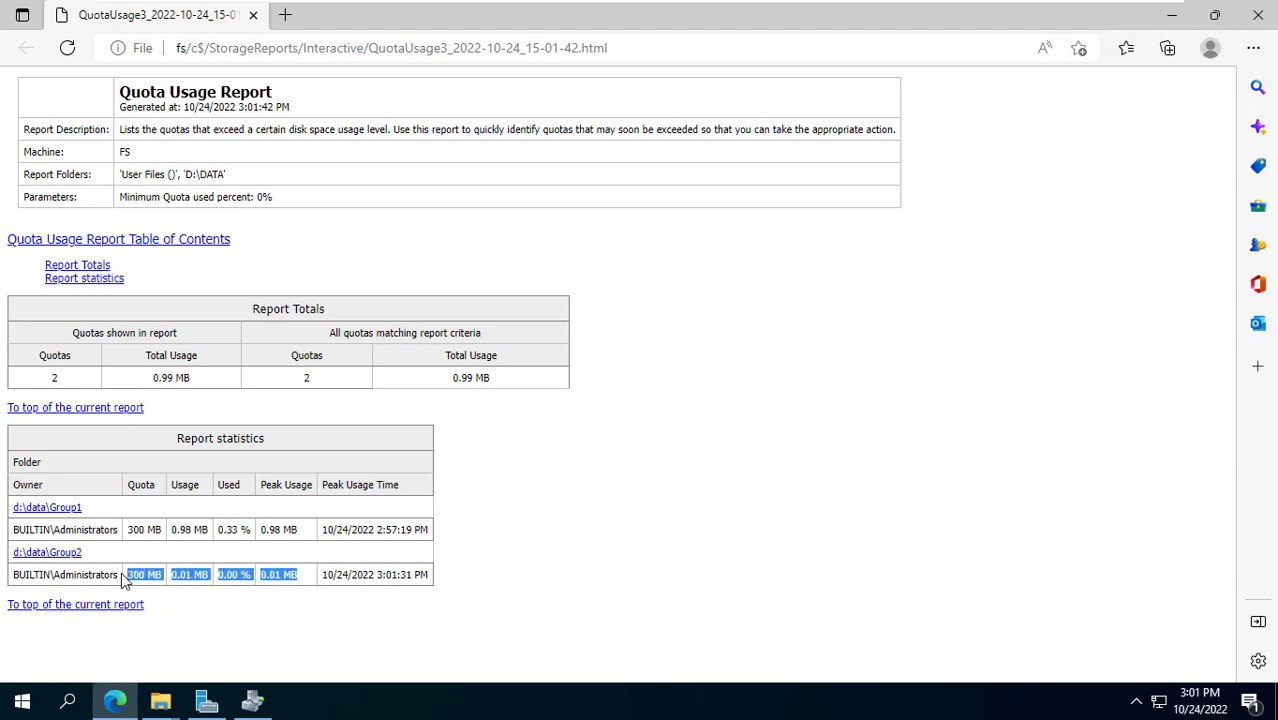
{"action": "left_click_drag", "start_coordinate": [299, 532], "coordinate": [130, 528]}
{"action": "left_click", "coordinate": [538, 534]}
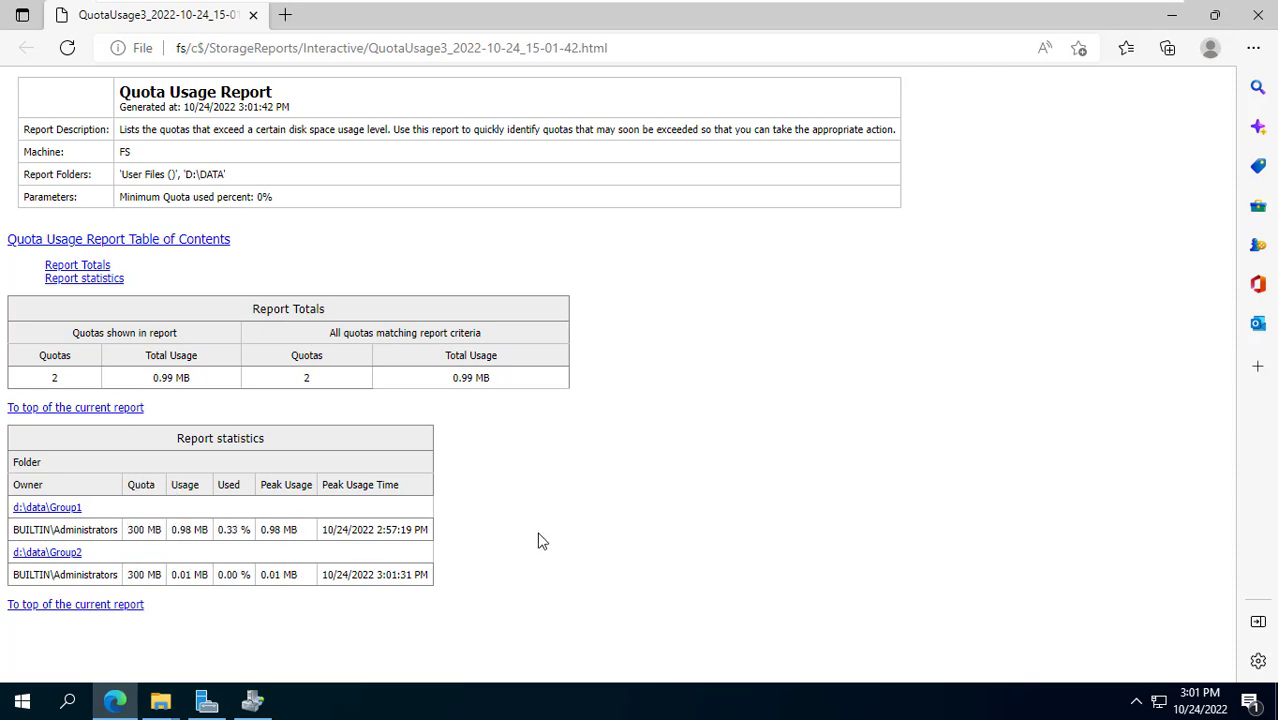